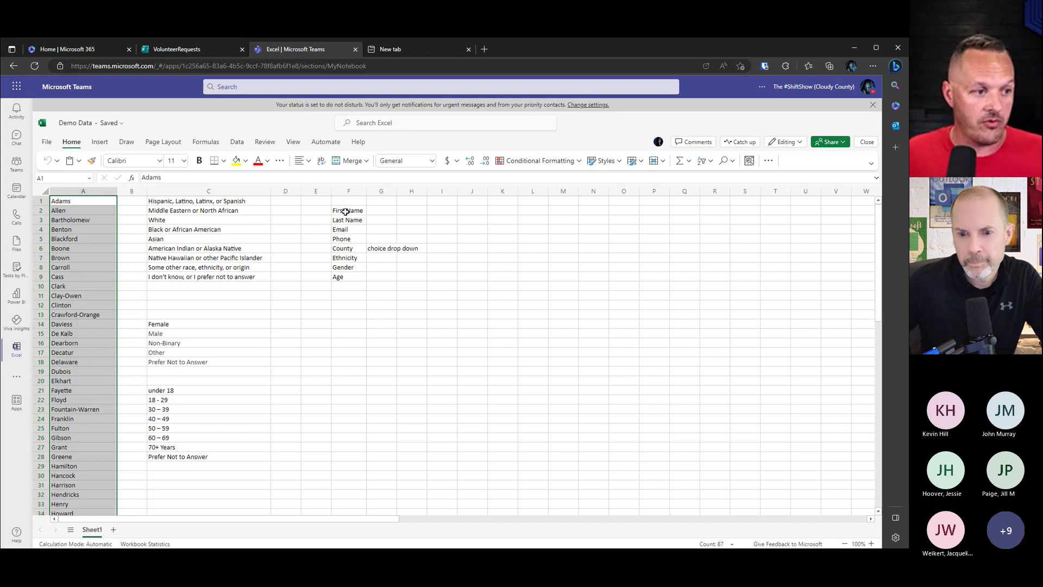
Step: Point out the form's Last Name, Email, Phone and County field labels
{"action": "left_click", "coordinate": [348, 220]}
{"action": "left_click", "coordinate": [353, 233]}
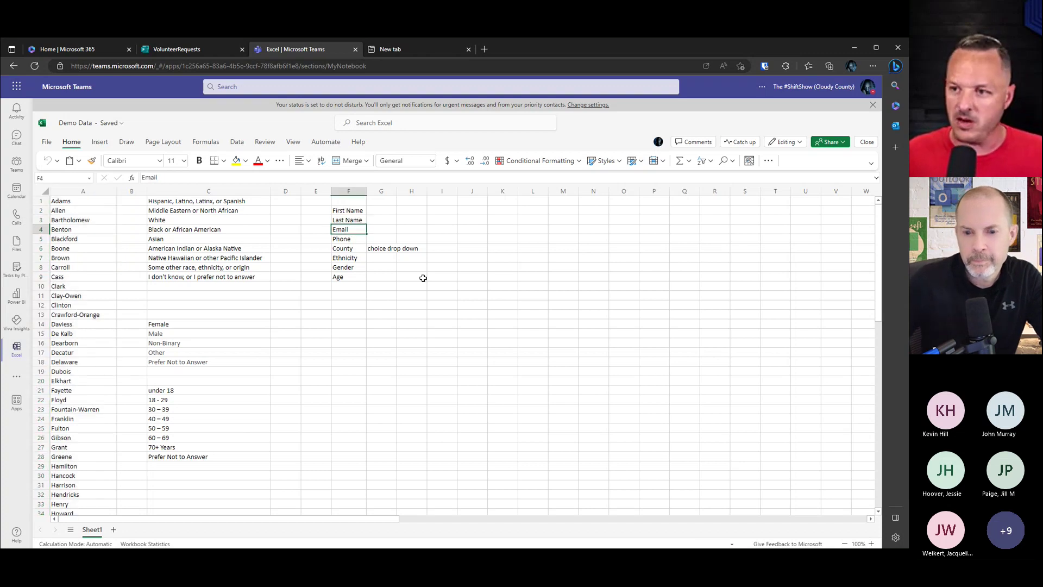
{"action": "left_click", "coordinate": [354, 240]}
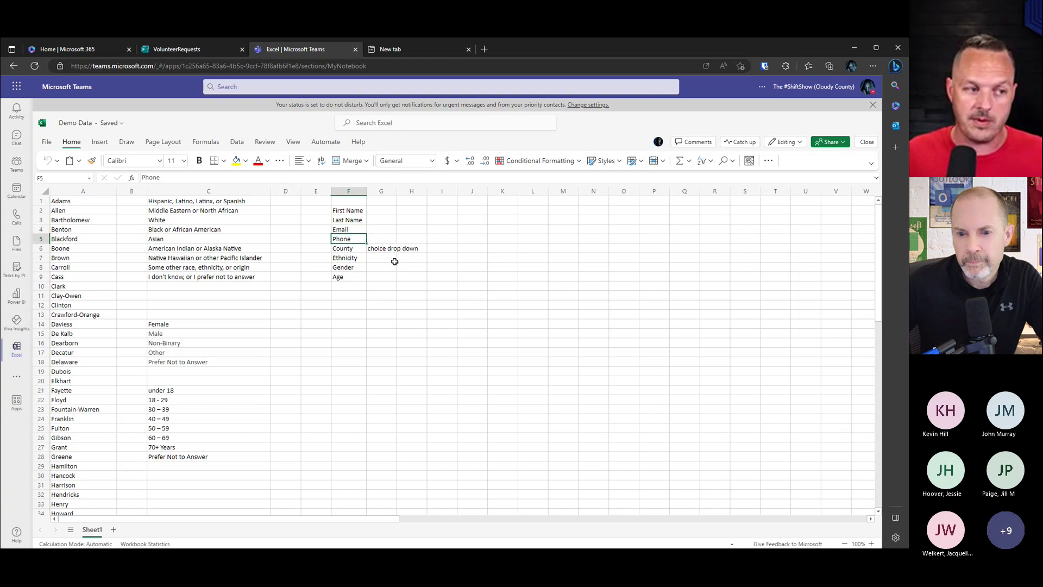
{"action": "left_click", "coordinate": [354, 251]}
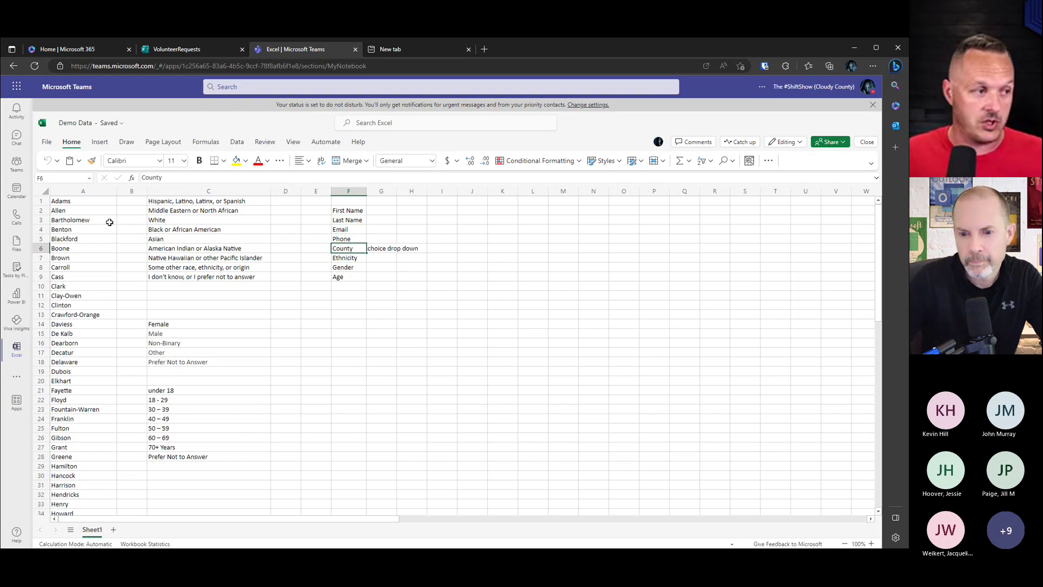
Step: Select the county list A1:A87, Adams through Whitley, and copy it
{"action": "left_click", "coordinate": [84, 200]}
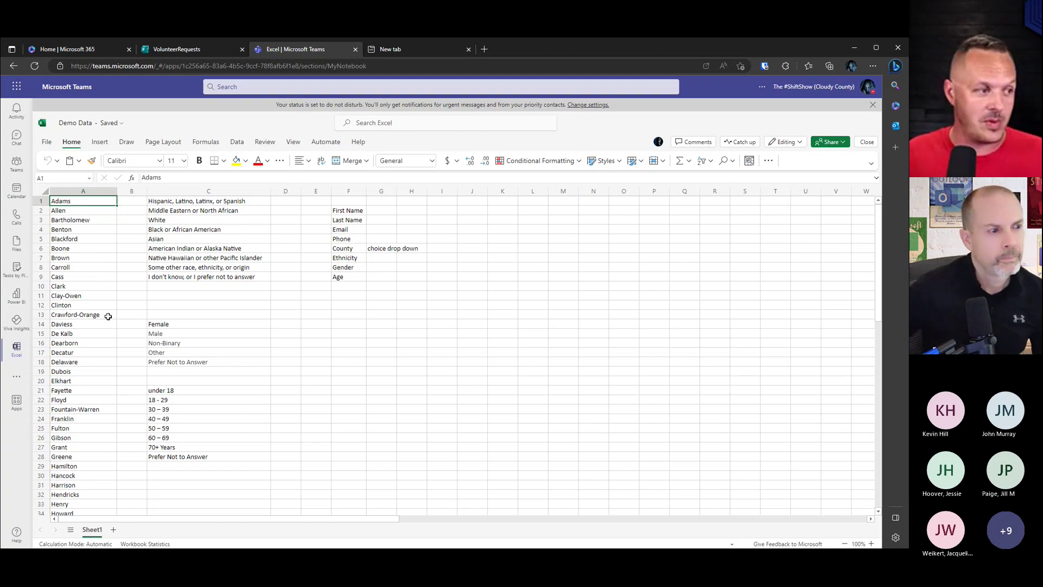
{"action": "scroll", "coordinate": [98, 280], "scroll_direction": "down", "scroll_amount": 10}
{"action": "scroll", "coordinate": [95, 411], "scroll_direction": "down", "scroll_amount": 8}
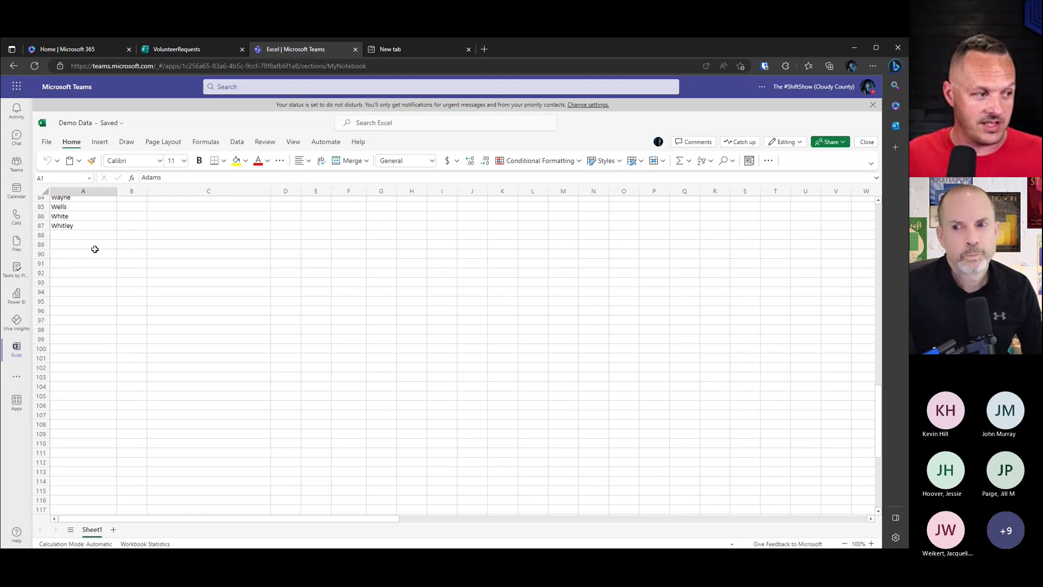
{"action": "left_click", "coordinate": [93, 226]}
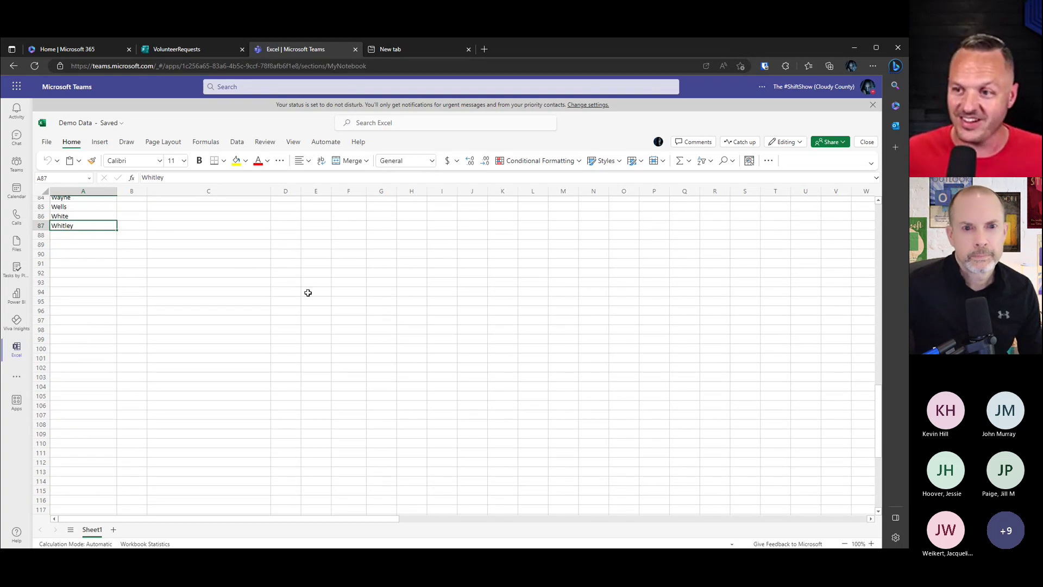
{"action": "scroll", "coordinate": [143, 308], "scroll_direction": "up", "scroll_amount": 12}
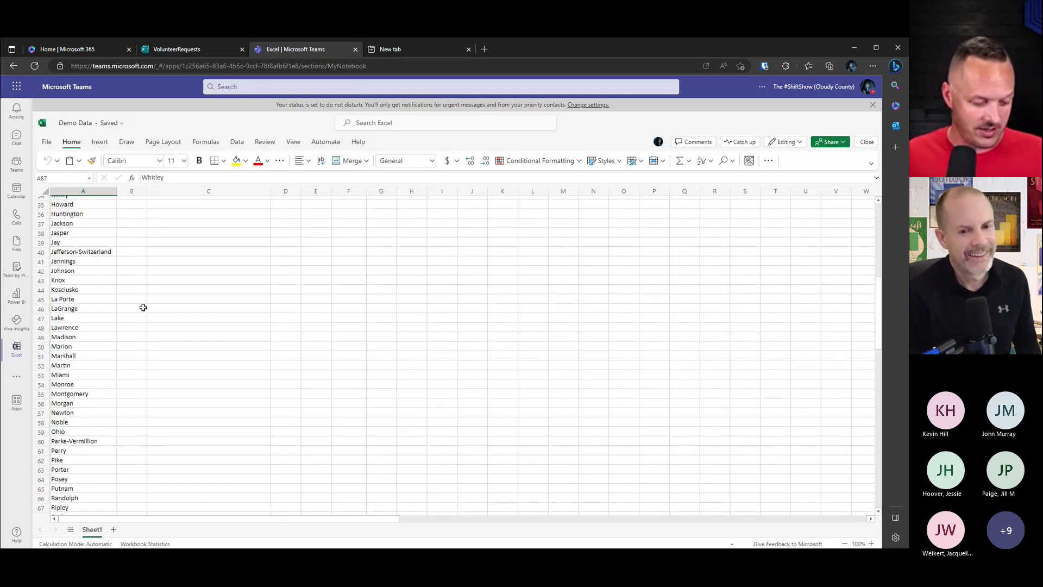
{"action": "scroll", "coordinate": [81, 226], "scroll_direction": "up", "scroll_amount": 11}
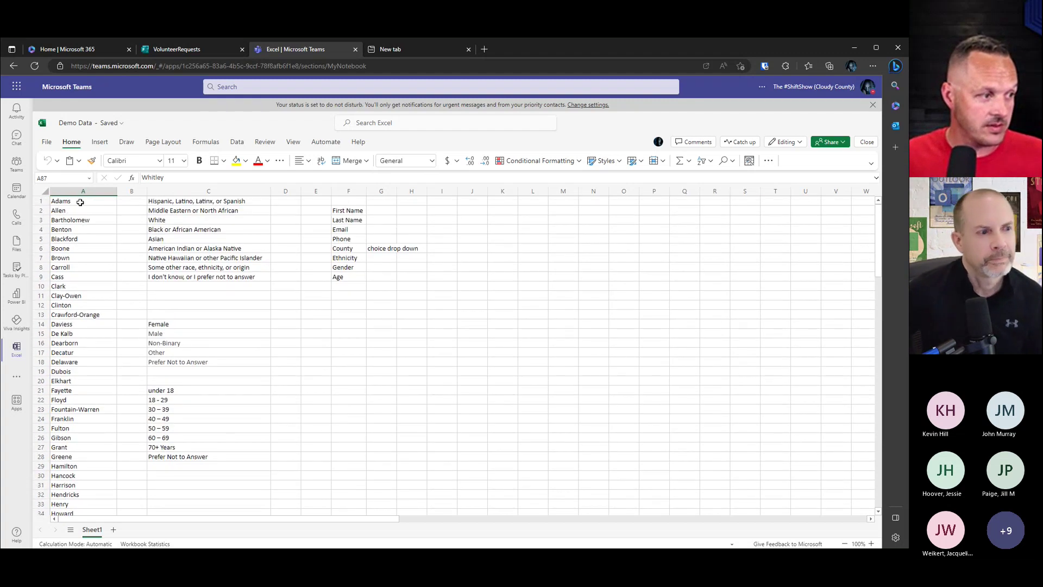
{"action": "left_click", "coordinate": [80, 202], "text": "shift"}
{"action": "key", "text": "ctrl+c"}
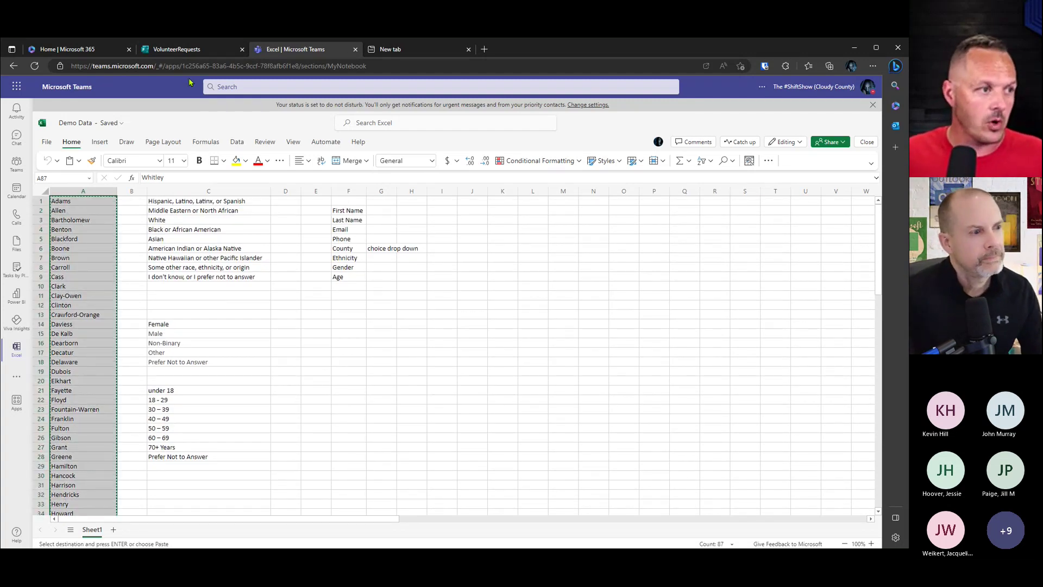
Step: Add a Number answer restriction to question 4, Phone, on the VolunteerRequests form
{"action": "left_click", "coordinate": [175, 49]}
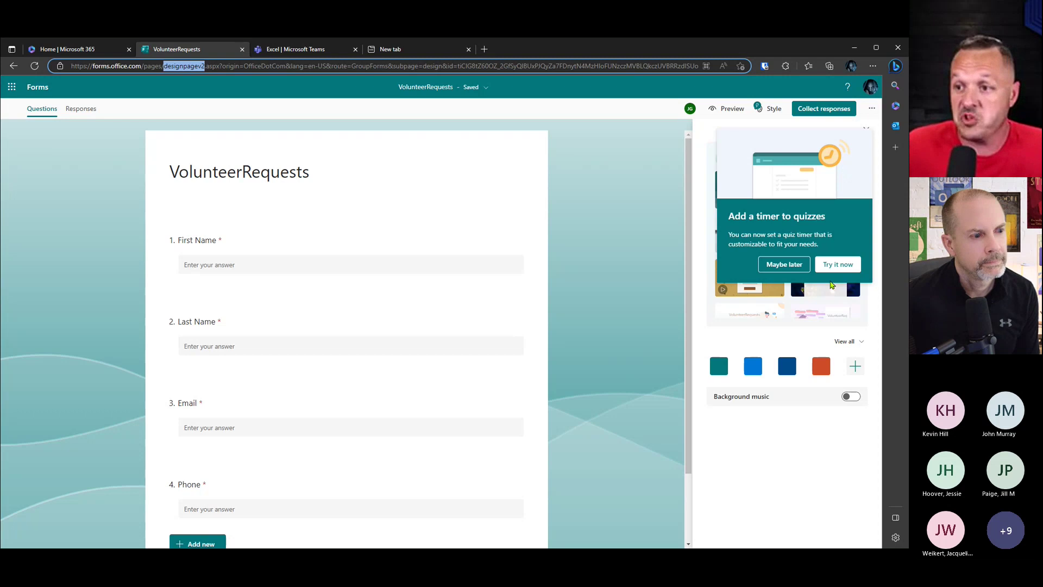
{"action": "scroll", "coordinate": [616, 361], "scroll_direction": "down", "scroll_amount": 2}
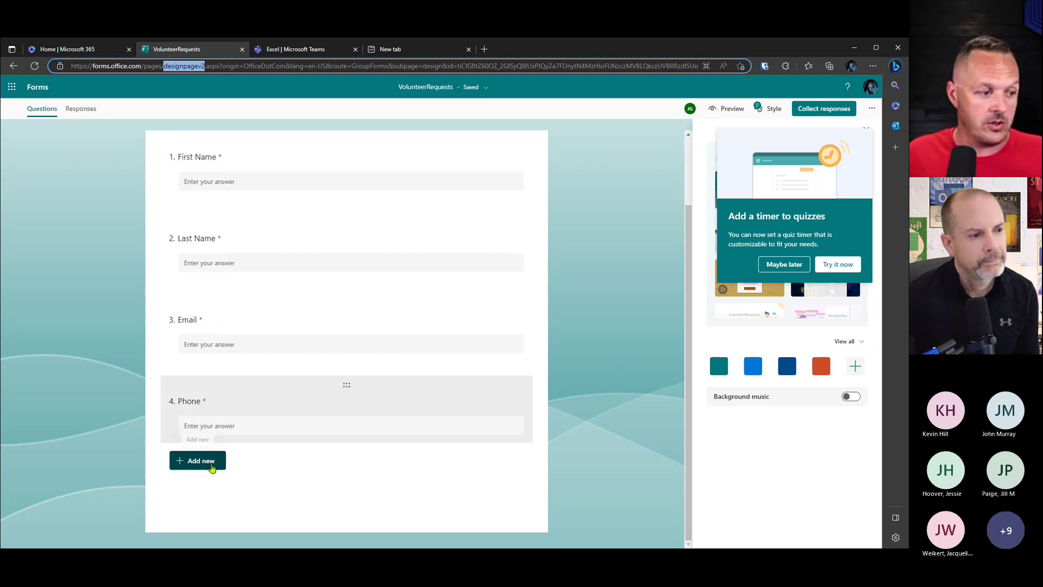
{"action": "left_click", "coordinate": [268, 433]}
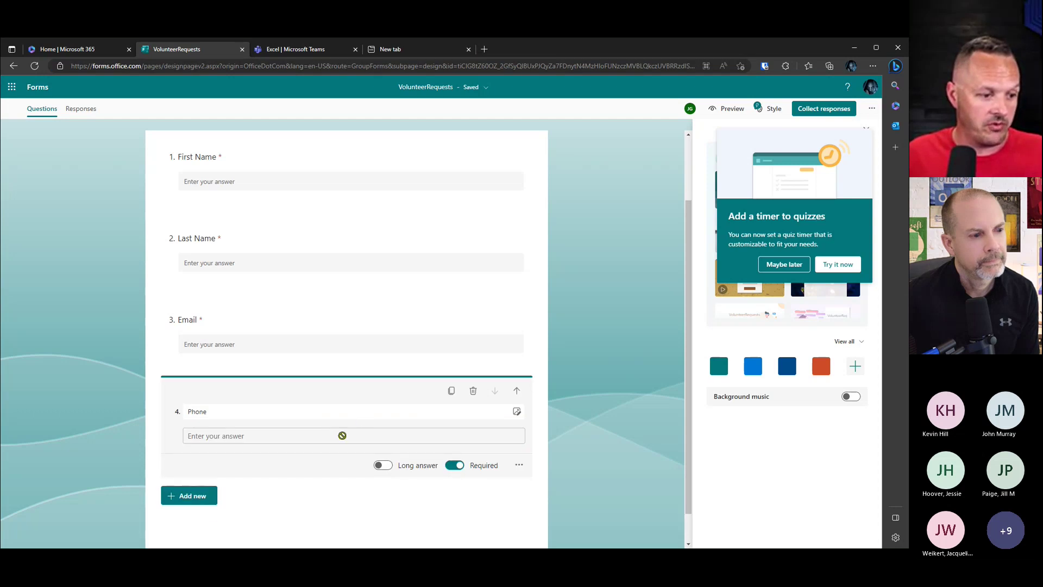
{"action": "left_click", "coordinate": [519, 465]}
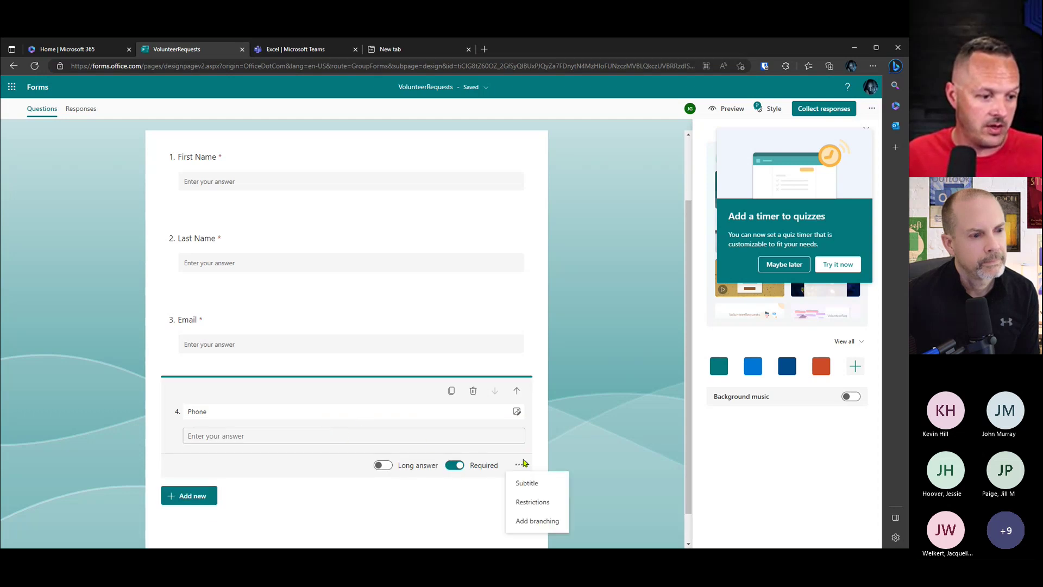
{"action": "left_click", "coordinate": [533, 501]}
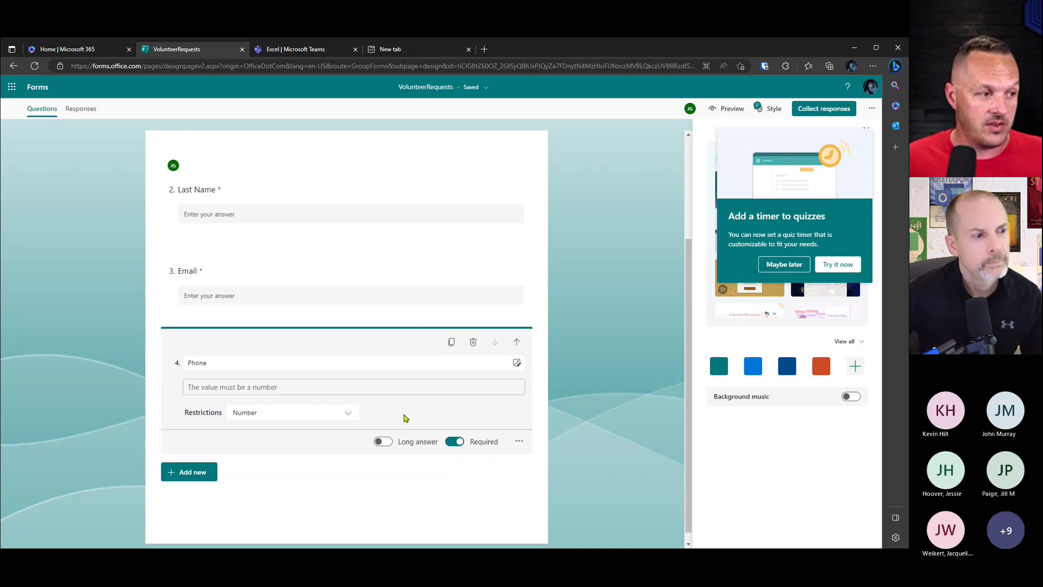
{"action": "left_click", "coordinate": [349, 415]}
{"action": "scroll", "coordinate": [352, 451], "scroll_direction": "down", "scroll_amount": 2}
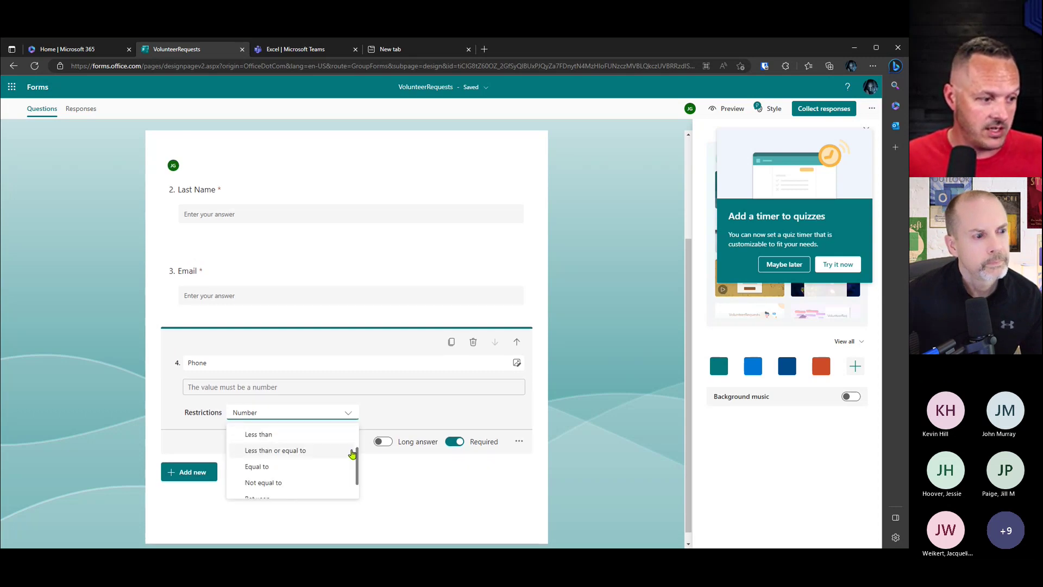
{"action": "scroll", "coordinate": [347, 451], "scroll_direction": "up", "scroll_amount": 2}
{"action": "scroll", "coordinate": [343, 453], "scroll_direction": "down", "scroll_amount": 2}
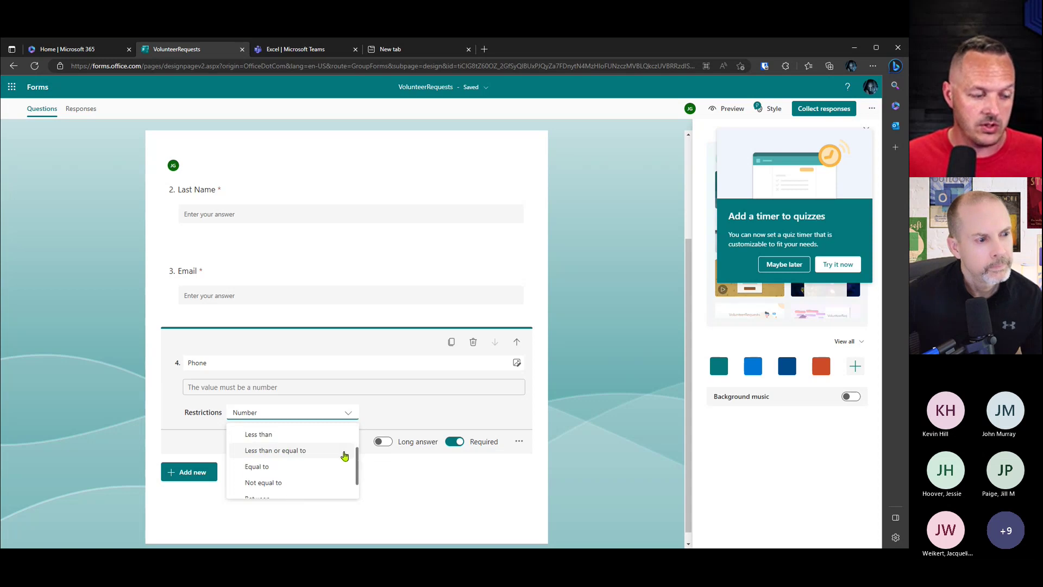
{"action": "scroll", "coordinate": [344, 455], "scroll_direction": "down", "scroll_amount": 2}
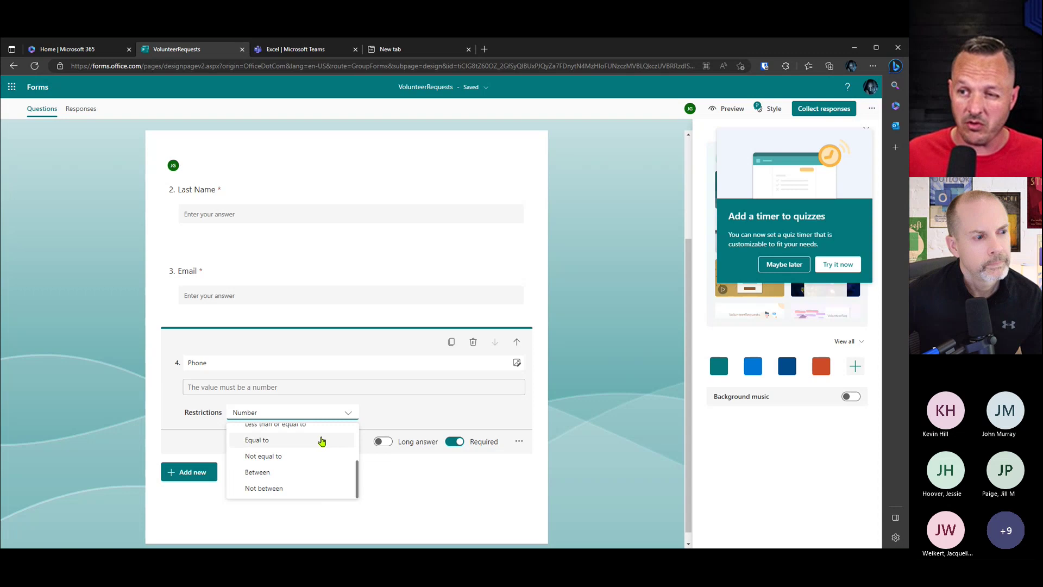
{"action": "scroll", "coordinate": [321, 441], "scroll_direction": "down", "scroll_amount": 1}
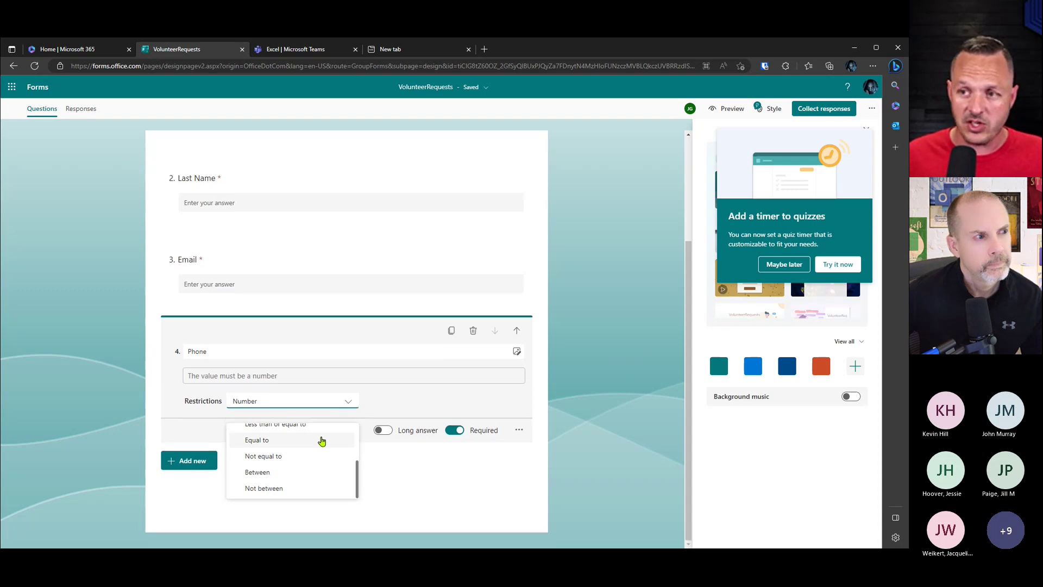
{"action": "left_click", "coordinate": [435, 398]}
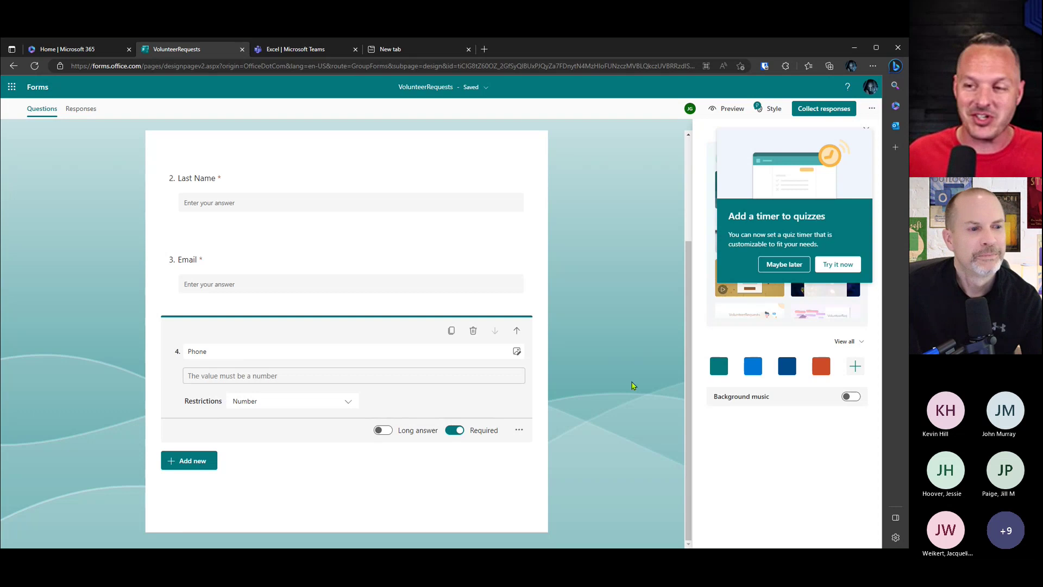
Step: Add a new choice question titled 'Select your county' below Phone
{"action": "left_click", "coordinate": [398, 470]}
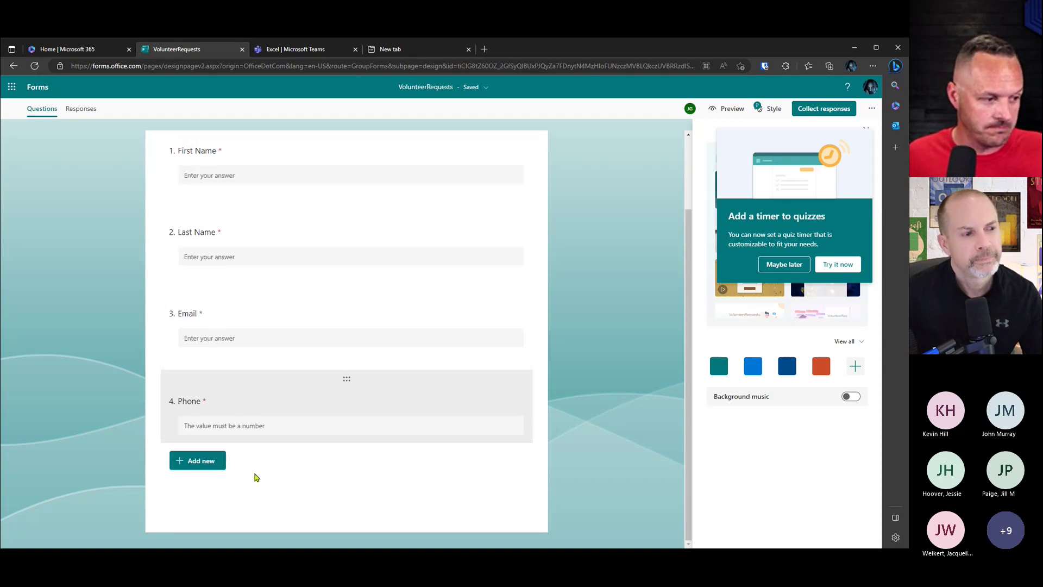
{"action": "left_click", "coordinate": [202, 467]}
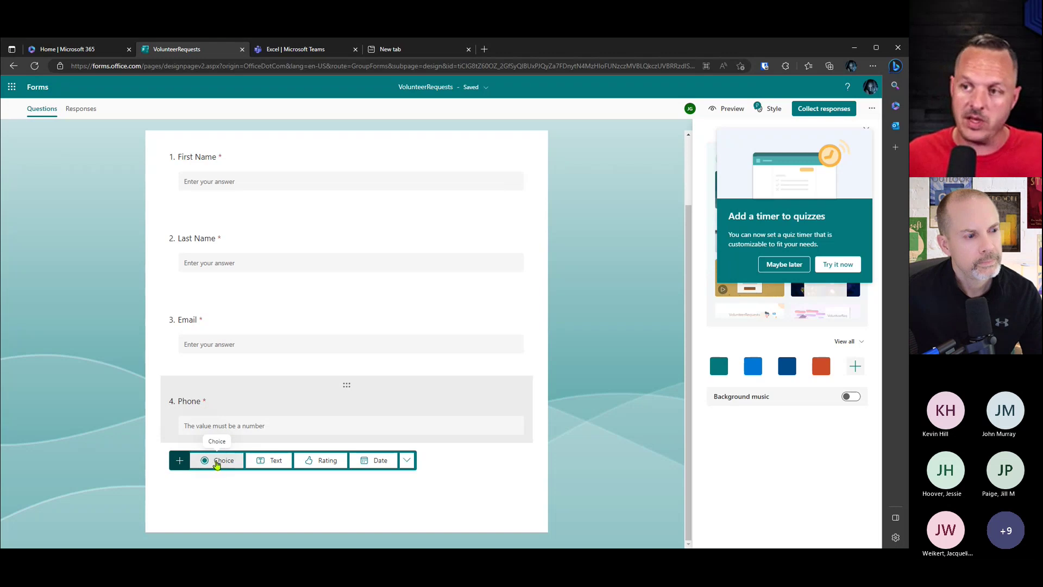
{"action": "left_click", "coordinate": [216, 461]}
{"action": "scroll", "coordinate": [515, 370], "scroll_direction": "down", "scroll_amount": 1}
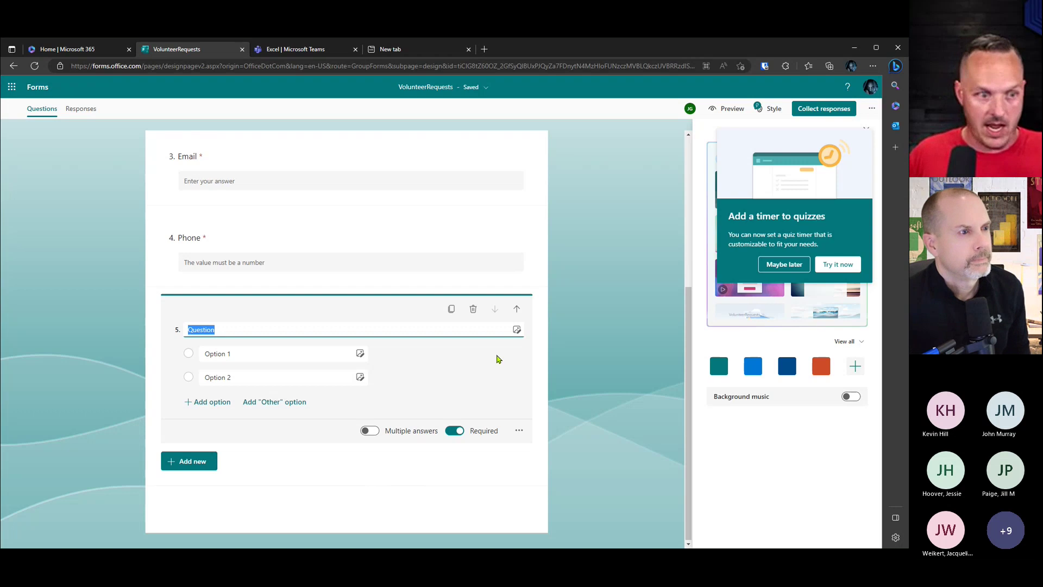
{"action": "type", "text": "Select your county"}
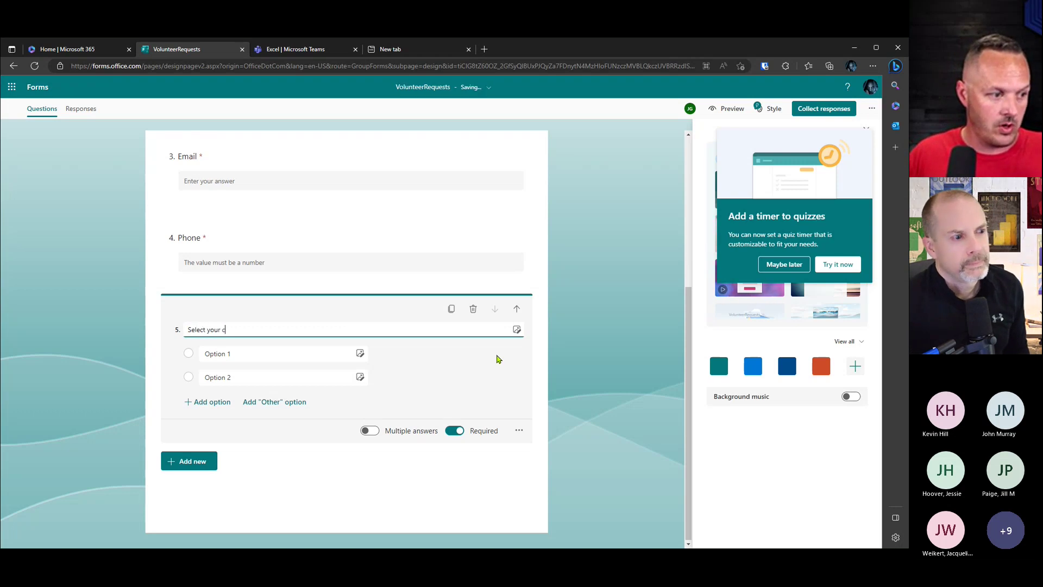
Step: Make it a drop-down and paste the counties Adams through Whitley as its options
{"action": "left_click", "coordinate": [519, 430]}
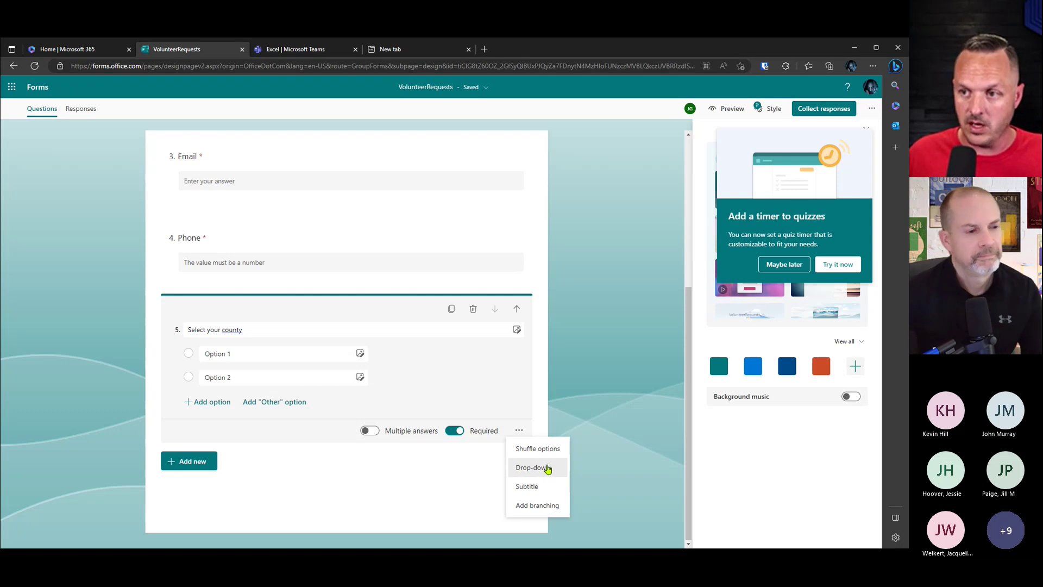
{"action": "left_click", "coordinate": [547, 468]}
{"action": "left_click", "coordinate": [252, 376]}
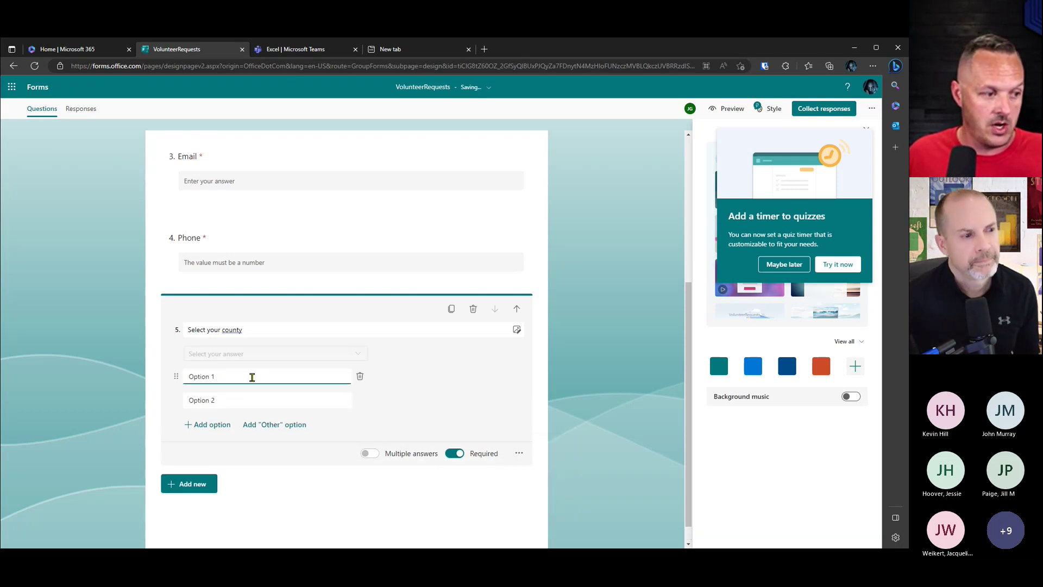
{"action": "triple_click", "coordinate": [252, 376]}
{"action": "key", "text": "ctrl+v"}
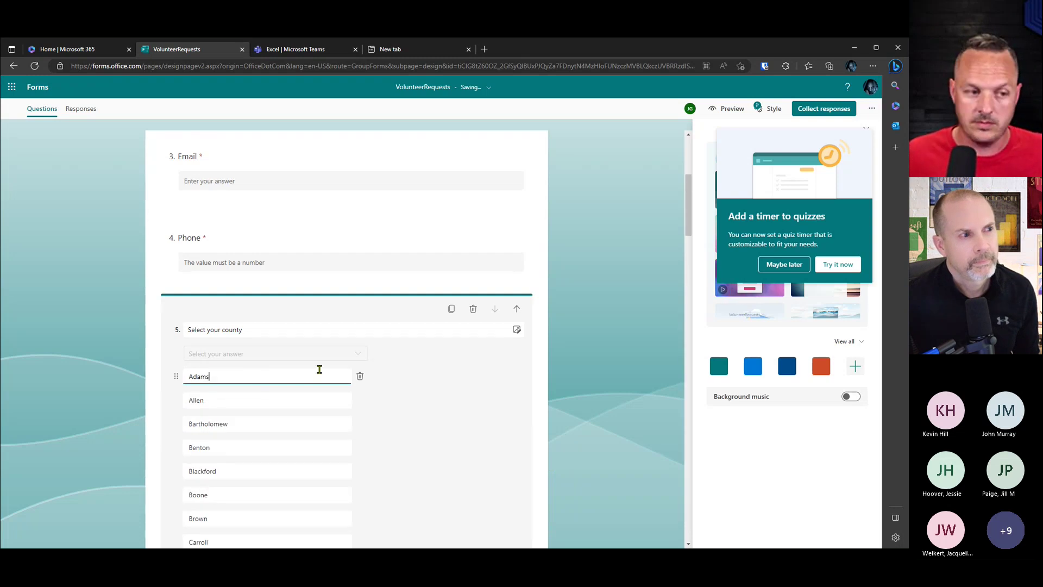
{"action": "scroll", "coordinate": [539, 399], "scroll_direction": "down", "scroll_amount": 10}
{"action": "scroll", "coordinate": [540, 399], "scroll_direction": "down", "scroll_amount": 20}
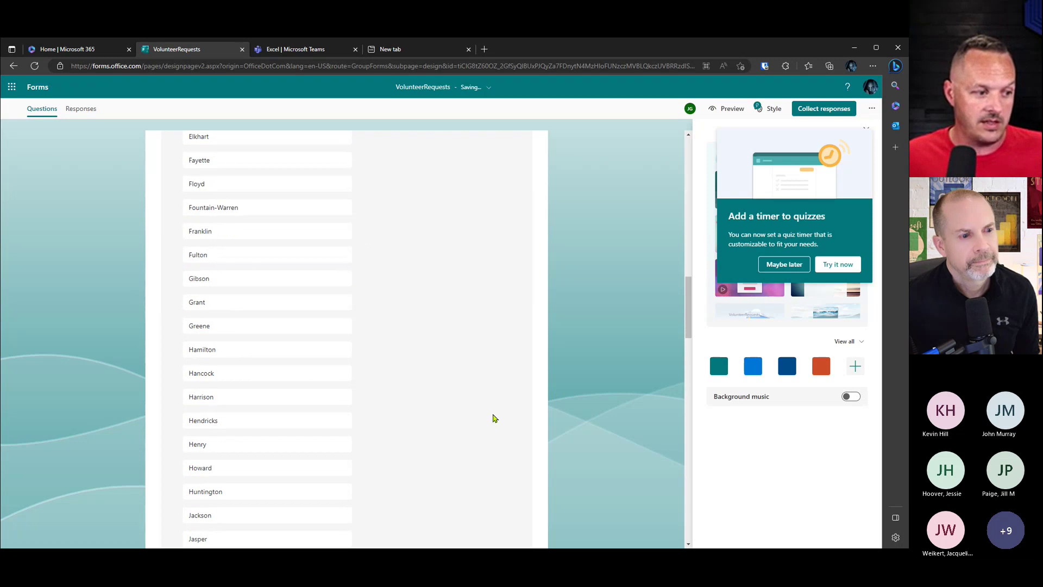
{"action": "scroll", "coordinate": [485, 411], "scroll_direction": "down", "scroll_amount": 5}
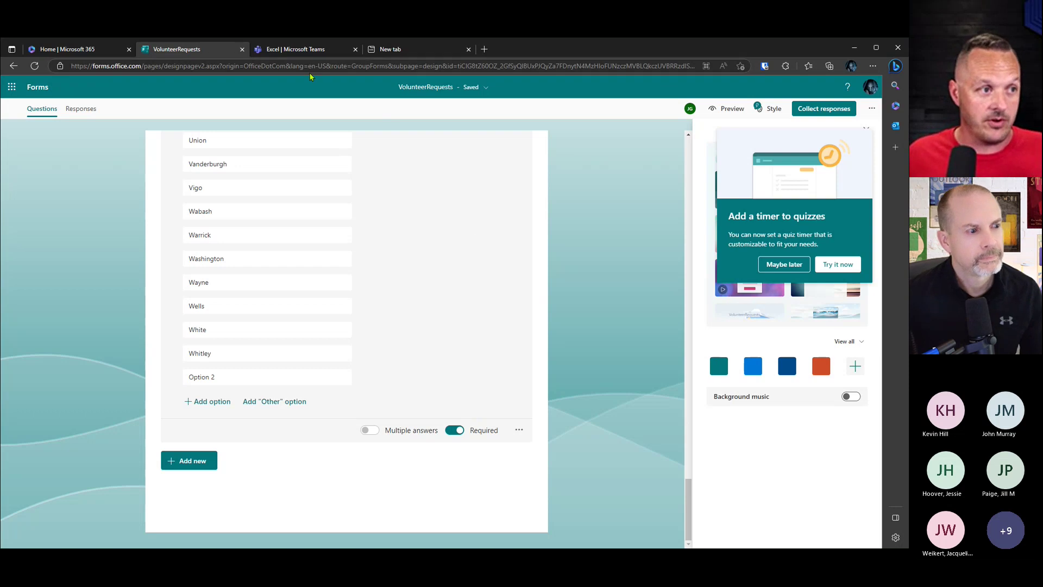
{"action": "left_click", "coordinate": [312, 51]}
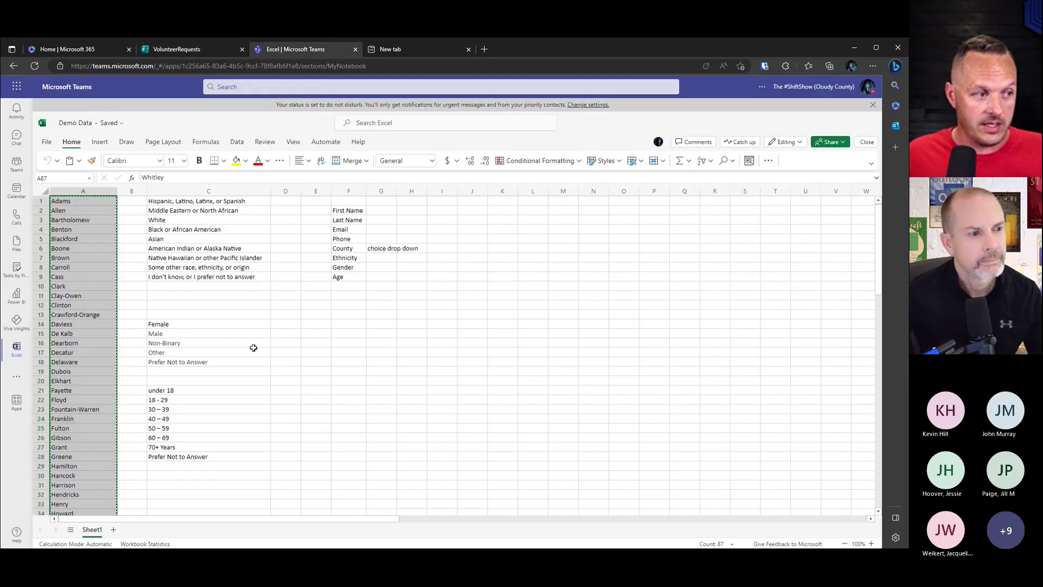
Step: Select and copy the nine ethnicity options in C1:C9, then return to the form
{"action": "left_click_drag", "start_coordinate": [228, 205], "coordinate": [241, 278]}
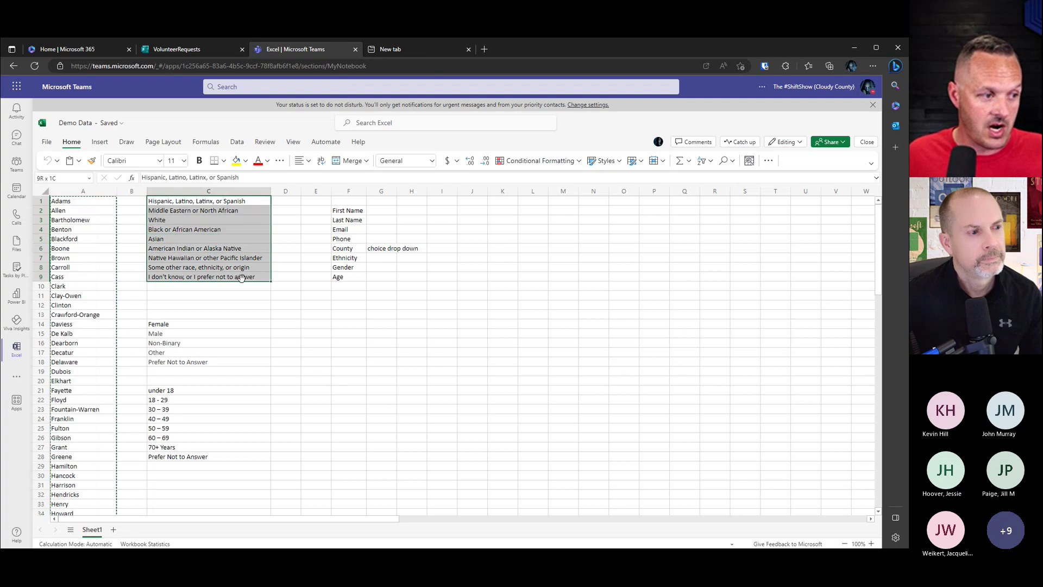
{"action": "key", "text": "ctrl+c"}
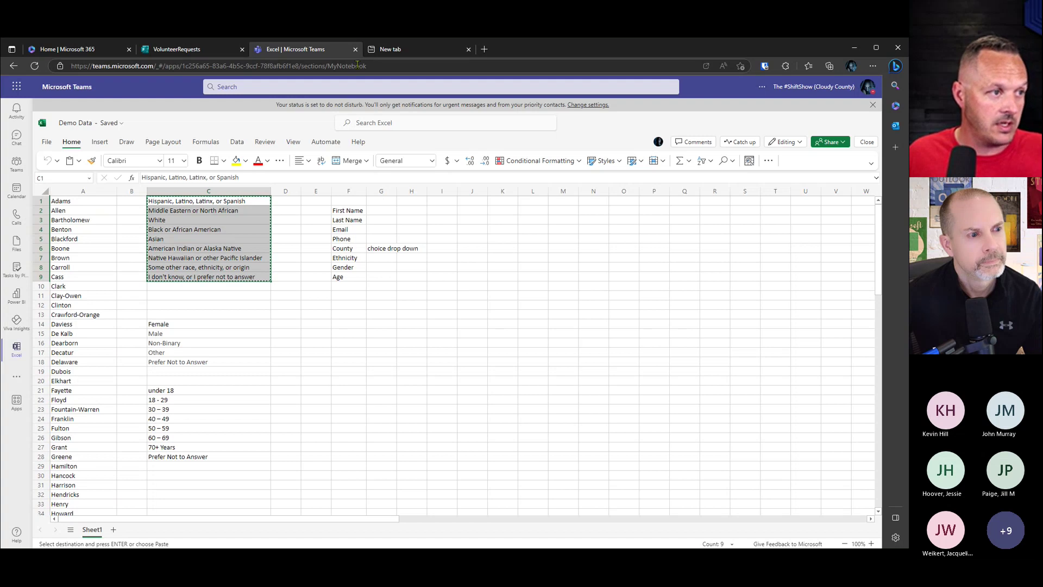
{"action": "left_click", "coordinate": [205, 49]}
Step: Add a choice question titled 'Ethnicity', correcting the misspelled title
{"action": "left_click", "coordinate": [193, 460]}
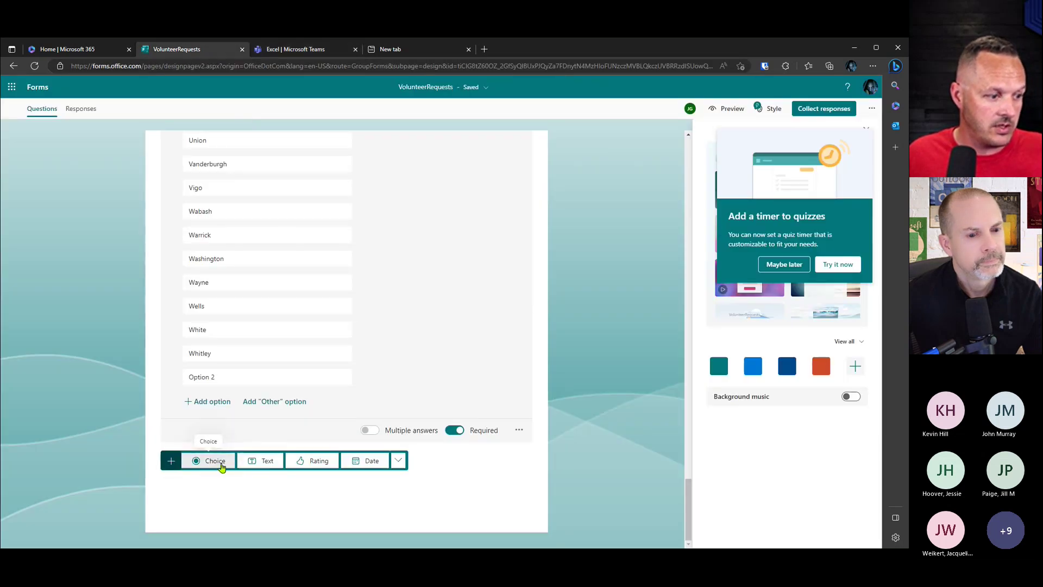
{"action": "left_click", "coordinate": [213, 463]}
{"action": "type", "text": "Ethnicty"}
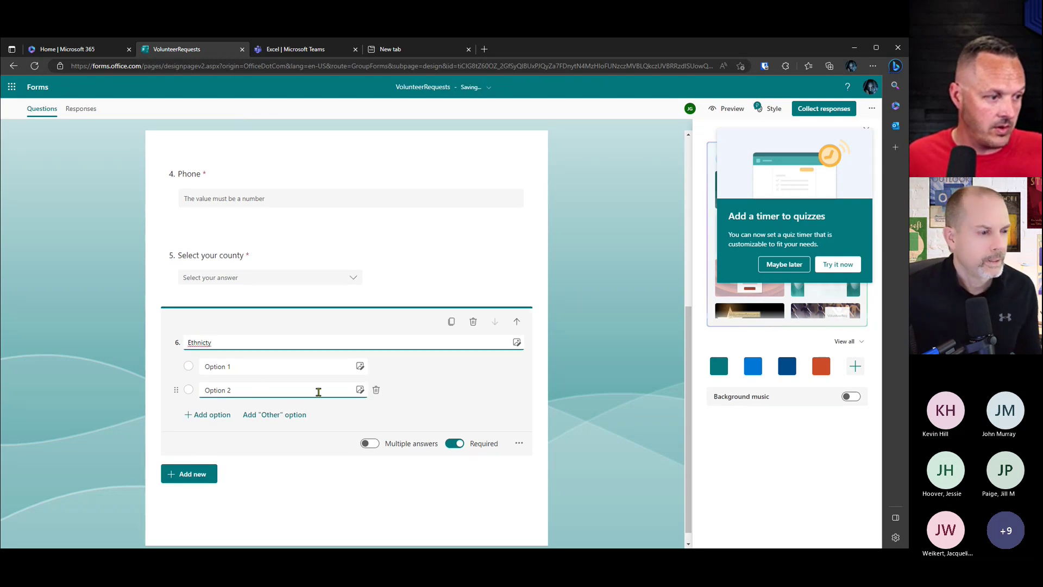
{"action": "right_click", "coordinate": [202, 342]}
{"action": "left_click", "coordinate": [233, 353]}
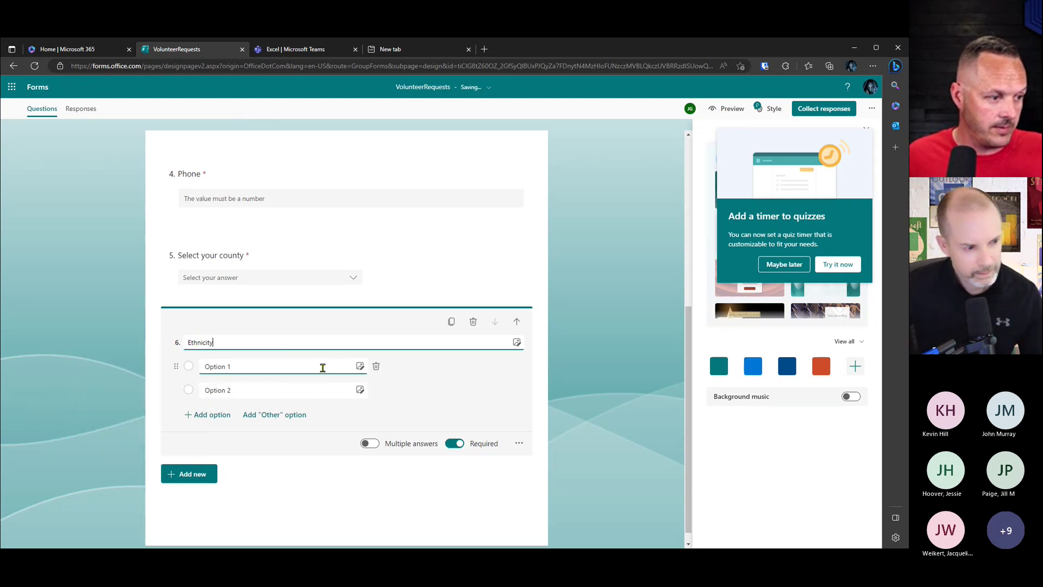
Step: Make Ethnicity a drop-down with the nine pasted answers, then select gender answers C14:C18
{"action": "left_click", "coordinate": [519, 445]}
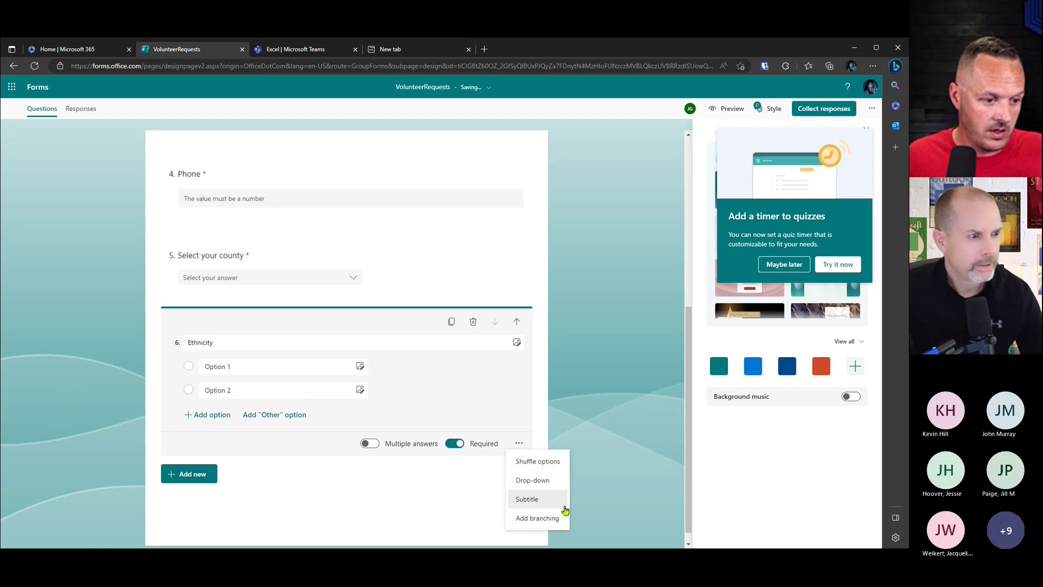
{"action": "left_click", "coordinate": [532, 480]}
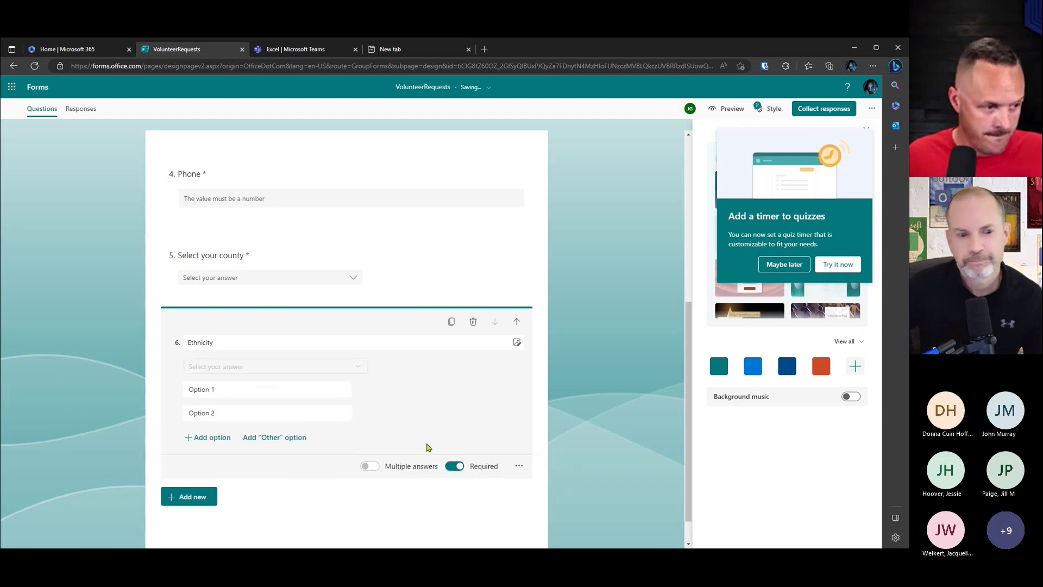
{"action": "left_click", "coordinate": [254, 389]}
{"action": "key", "text": "ctrl+v"}
{"action": "scroll", "coordinate": [489, 418], "scroll_direction": "down", "scroll_amount": 4}
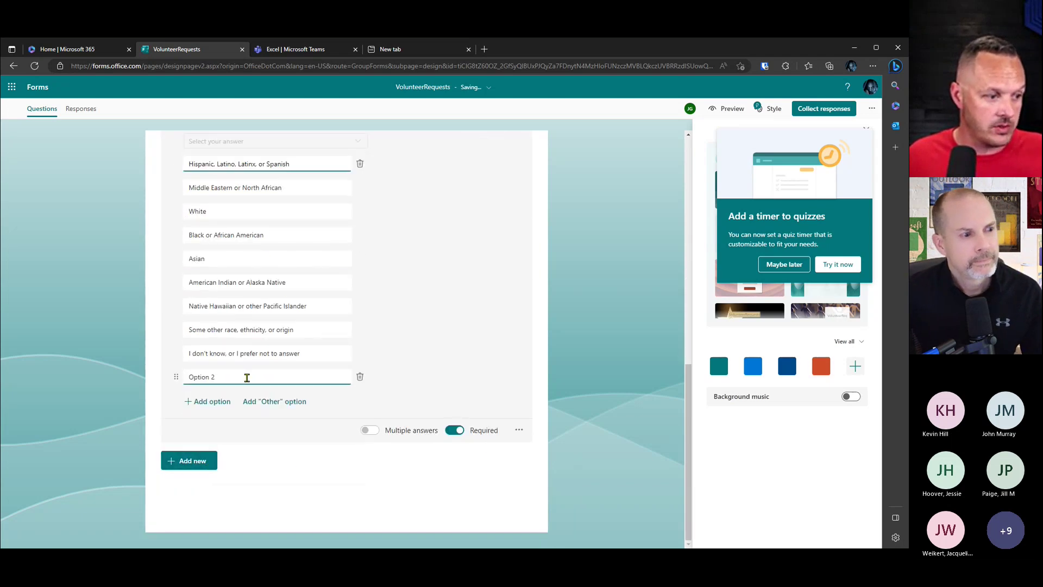
{"action": "left_click", "coordinate": [359, 377]}
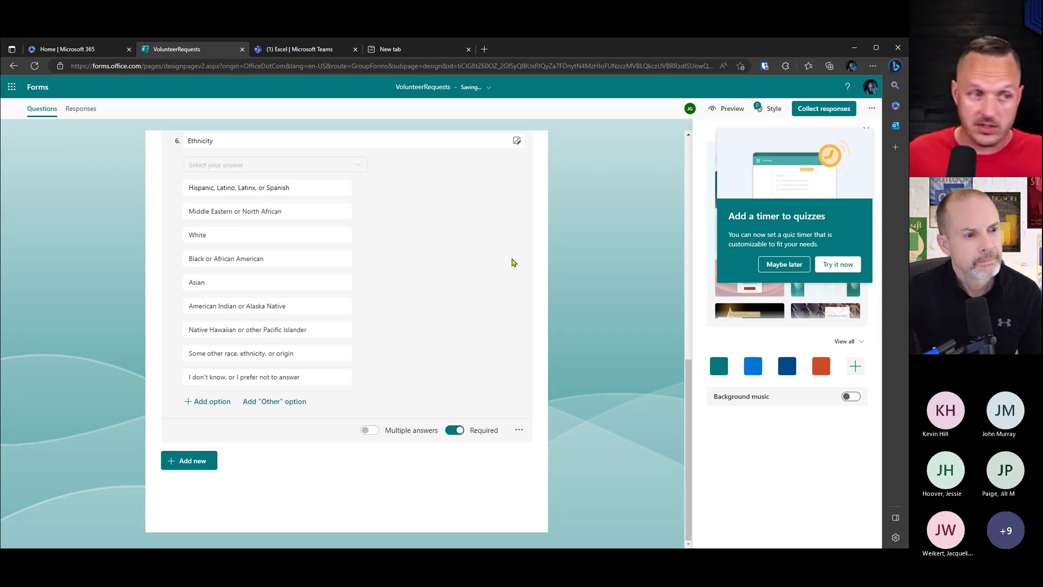
{"action": "left_click", "coordinate": [307, 50]}
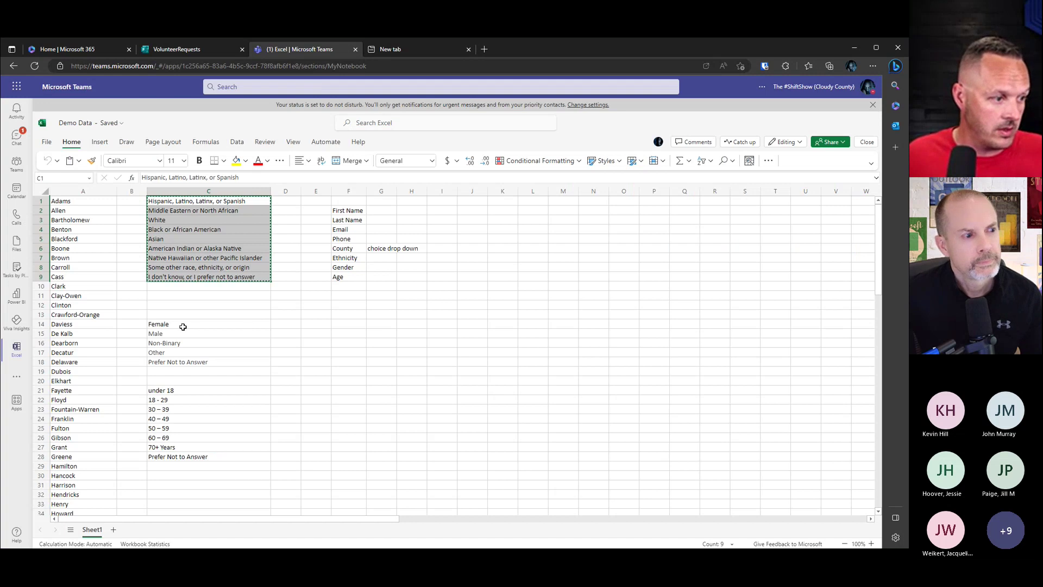
{"action": "left_click_drag", "start_coordinate": [183, 324], "coordinate": [193, 362]}
Step: Copy the five gender answers and add a choice question titled 'Gender'
{"action": "key", "text": "ctrl+c"}
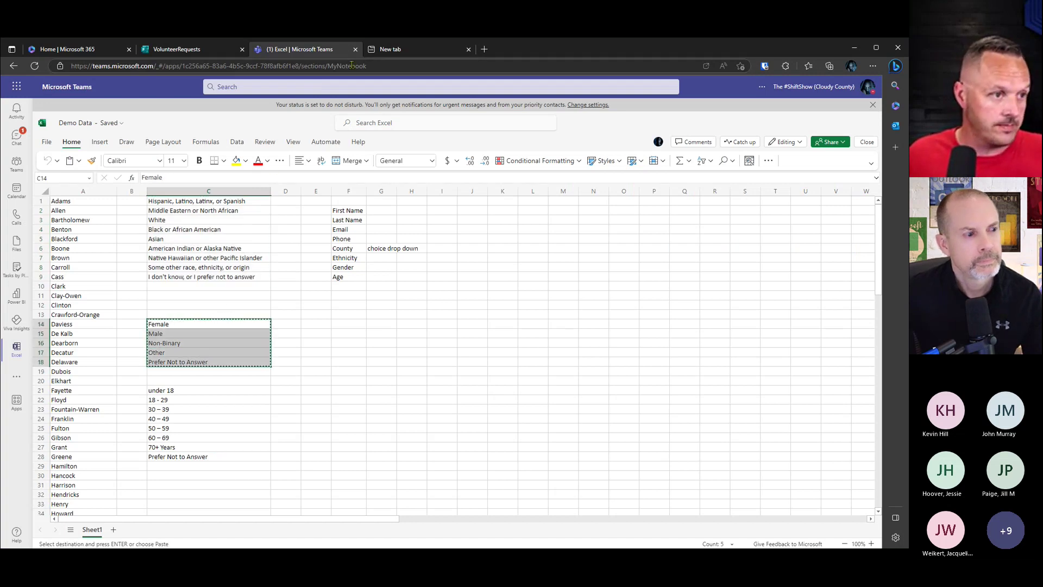
{"action": "left_click", "coordinate": [194, 50]}
{"action": "left_click", "coordinate": [188, 460]}
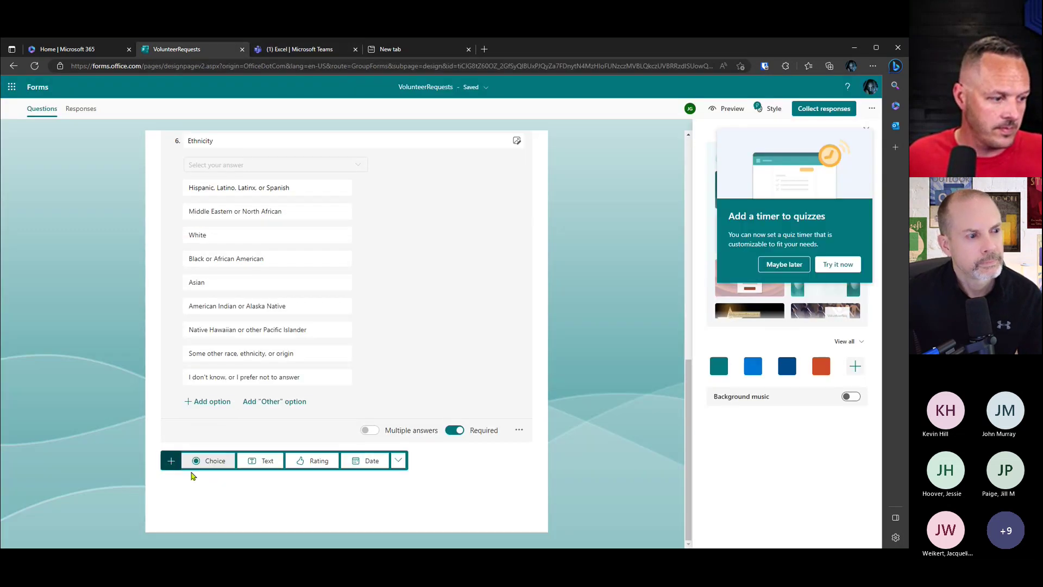
{"action": "left_click", "coordinate": [215, 461]}
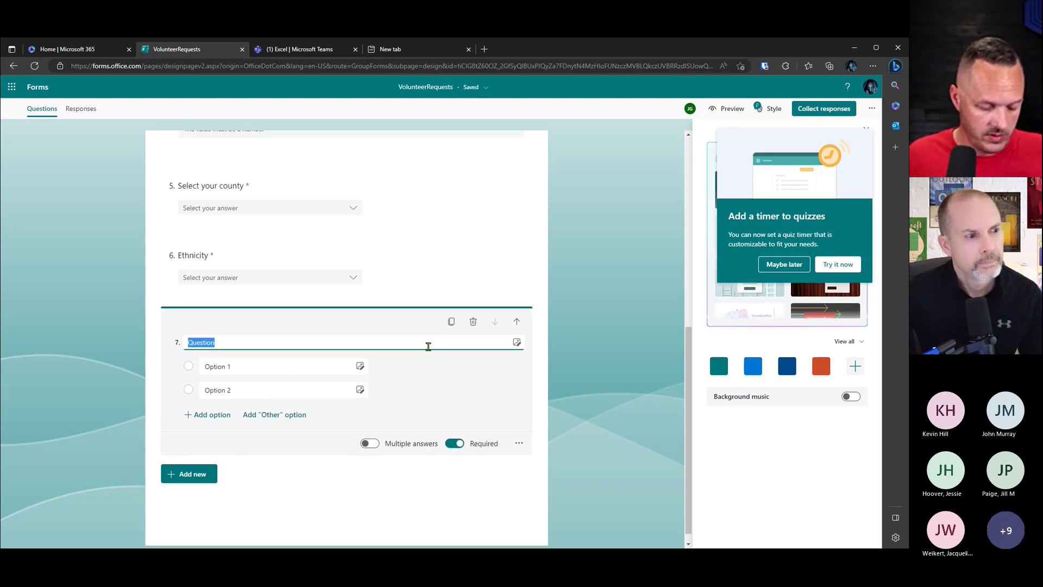
{"action": "type", "text": "Gender"}
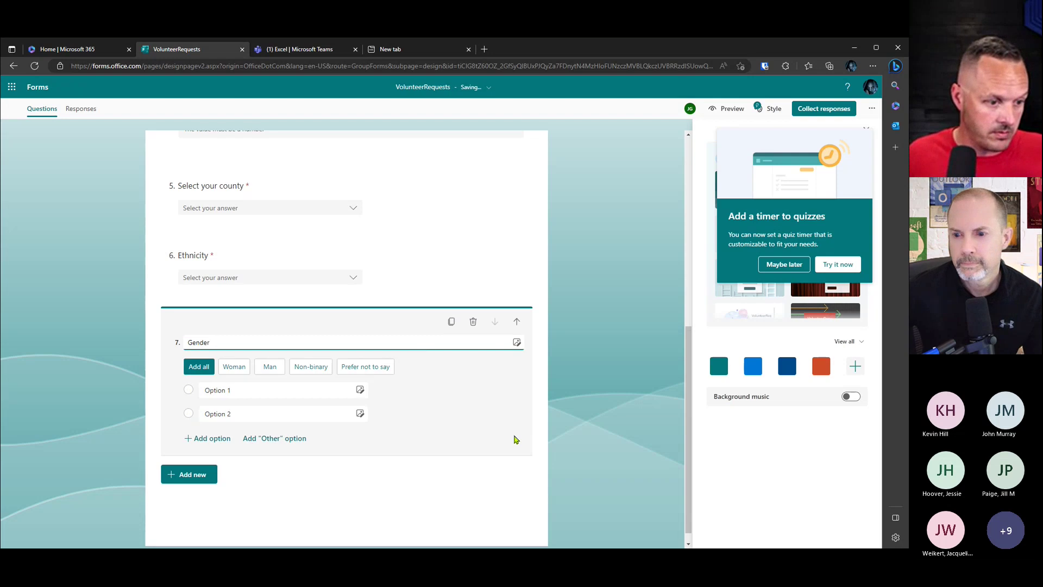
Step: Make Gender a drop-down with Female, Male, Non-Binary, Other and Prefer Not to Answer
{"action": "left_click", "coordinate": [520, 467]}
{"action": "left_click", "coordinate": [533, 413]}
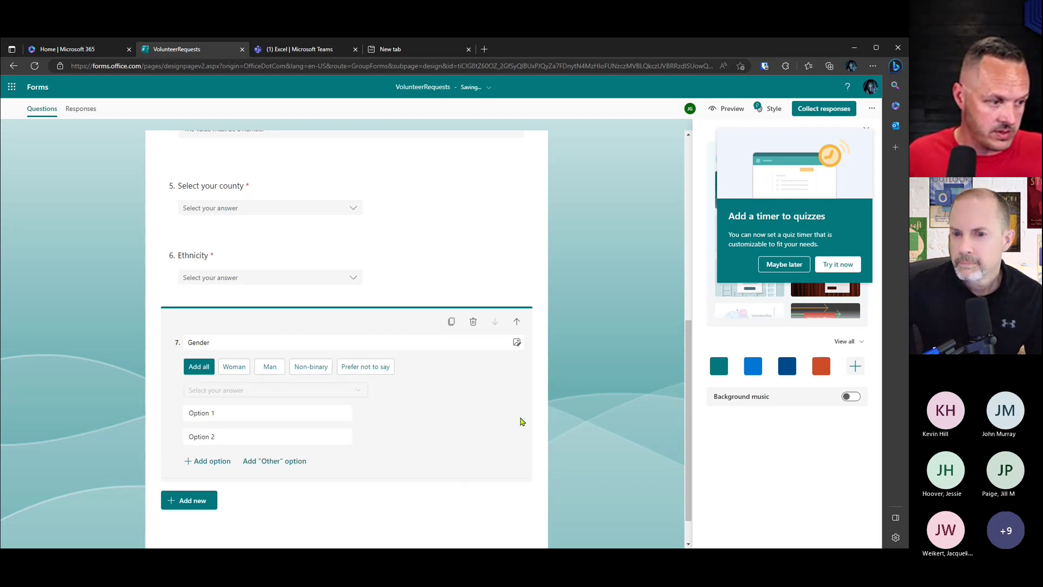
{"action": "left_click", "coordinate": [291, 413]}
{"action": "key", "text": "ctrl+v"}
{"action": "scroll", "coordinate": [402, 424], "scroll_direction": "down", "scroll_amount": 3}
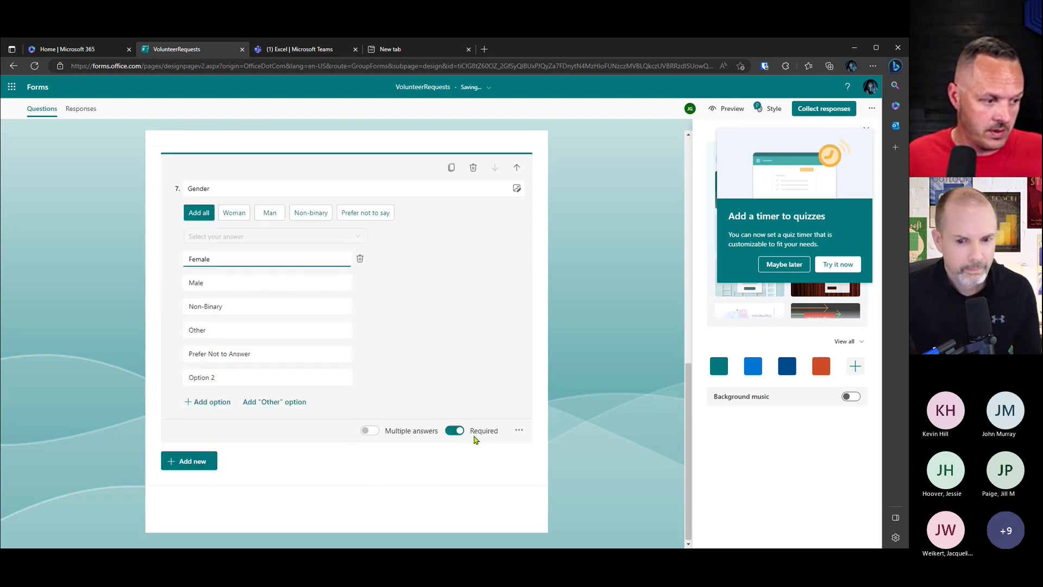
{"action": "left_click", "coordinate": [359, 379]}
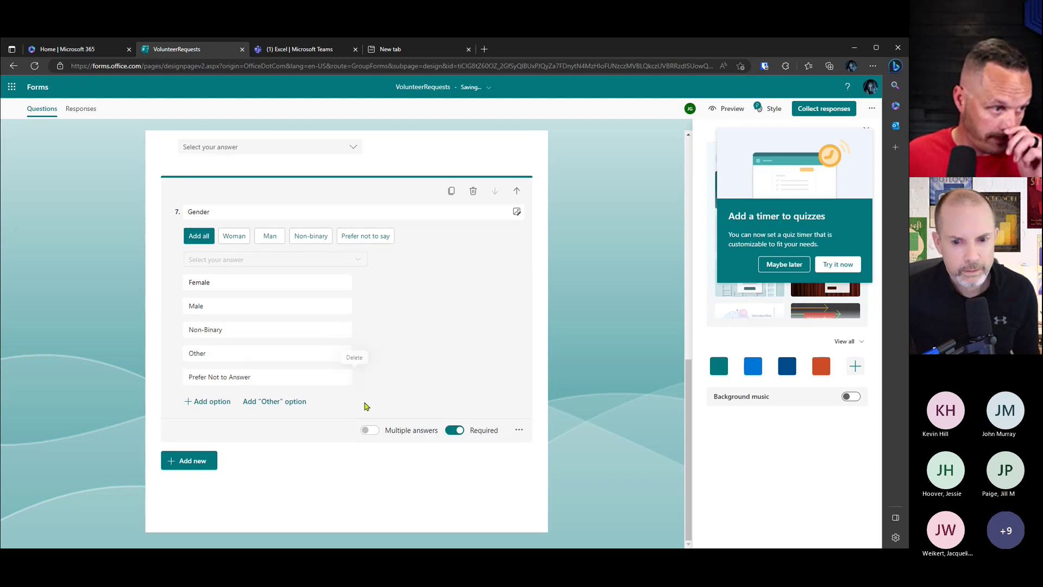
Step: Copy all eight age ranges in C21:C28 from the spreadsheet
{"action": "left_click", "coordinate": [302, 49]}
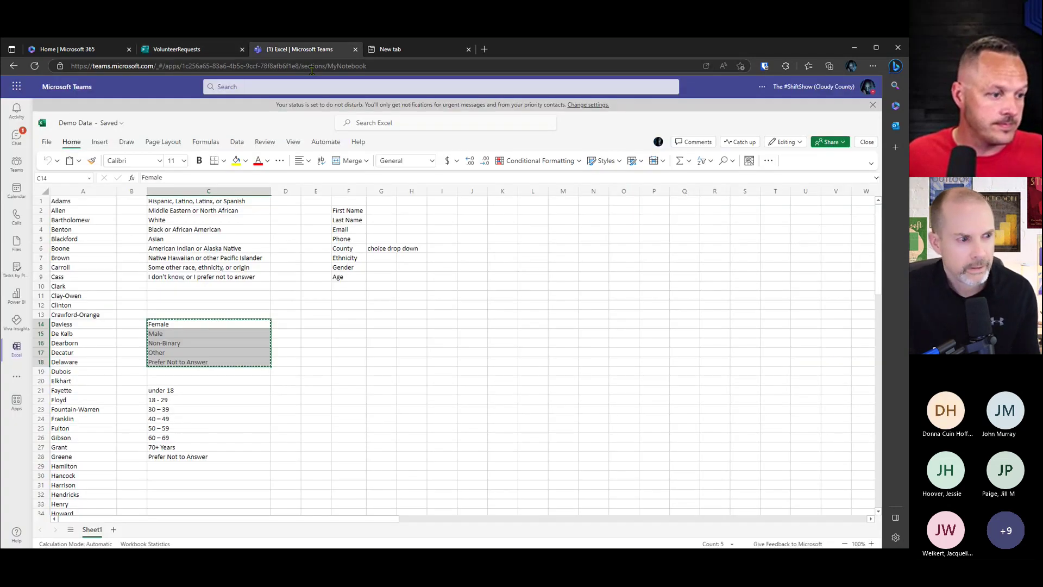
{"action": "left_click", "coordinate": [185, 390]}
{"action": "left_click_drag", "start_coordinate": [185, 393], "coordinate": [202, 446]}
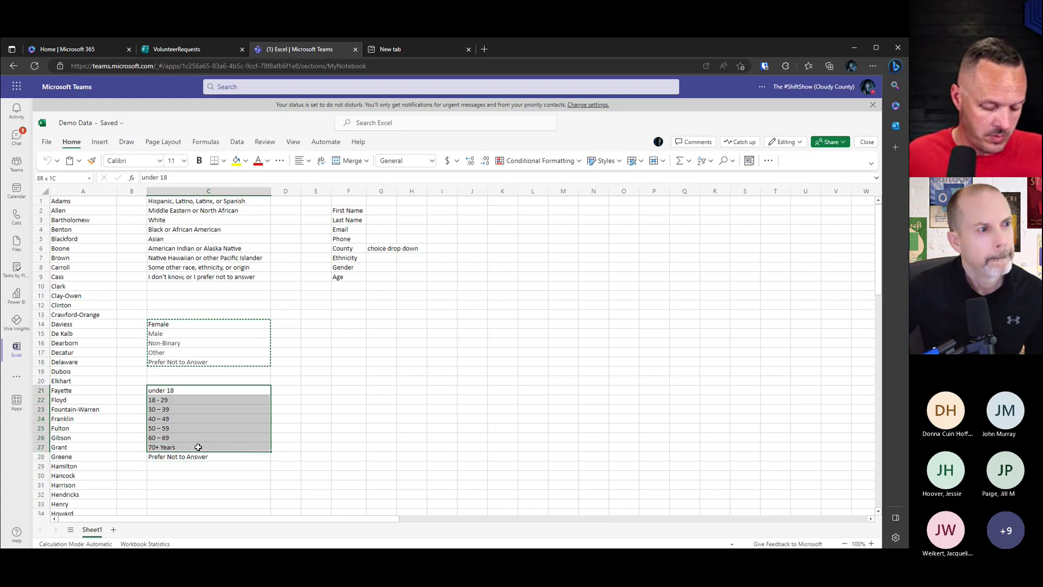
{"action": "key", "text": "ctrl+c"}
{"action": "left_click_drag", "start_coordinate": [214, 390], "coordinate": [225, 457]}
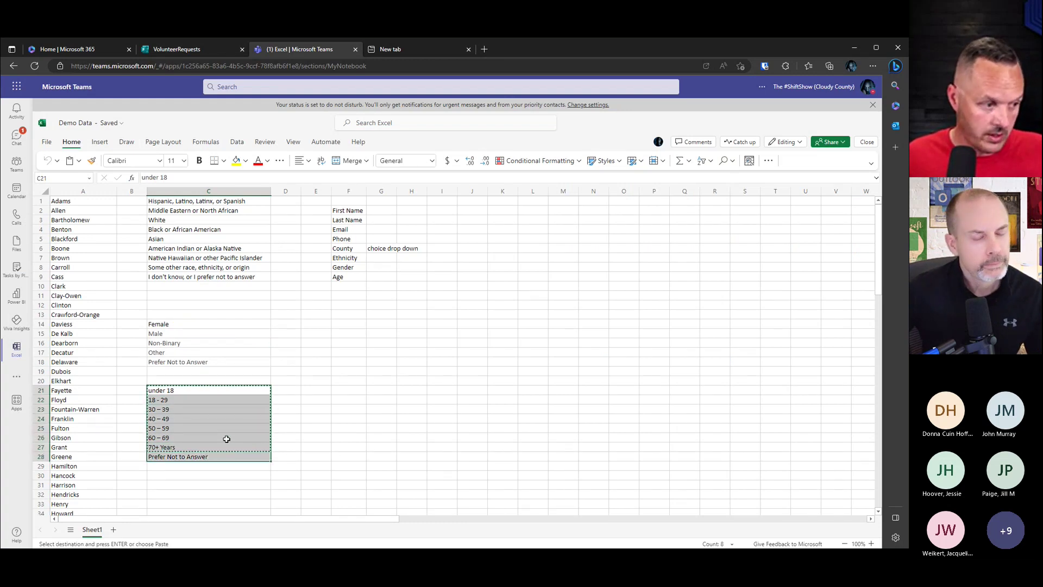
{"action": "key", "text": "ctrl+c"}
Step: Add choice question 'Age range' with the eight pasted age options, removing Option 2
{"action": "left_click", "coordinate": [198, 50]}
{"action": "left_click", "coordinate": [200, 459]}
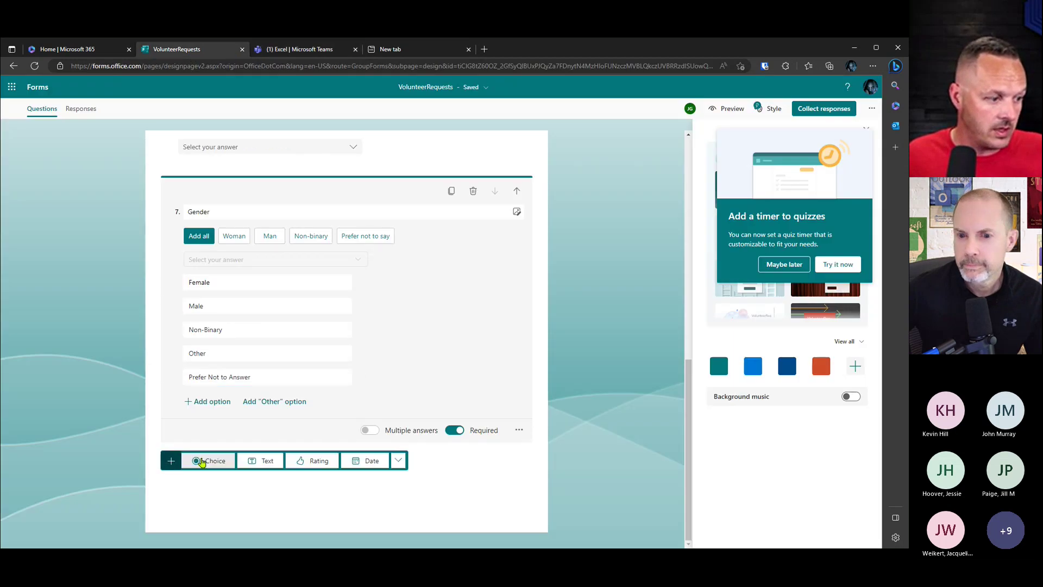
{"action": "left_click", "coordinate": [221, 465]}
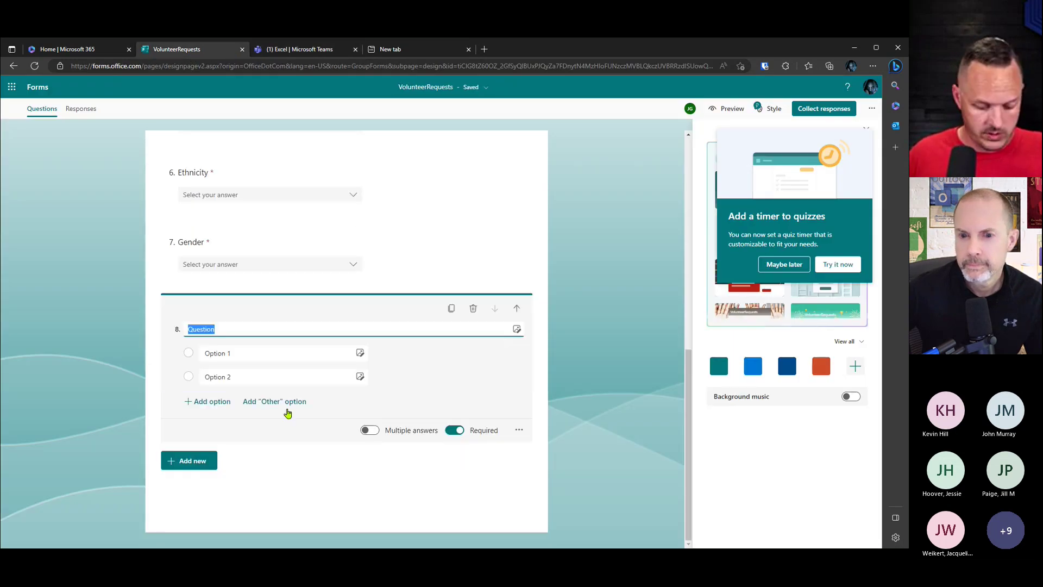
{"action": "type", "text": "Age range"}
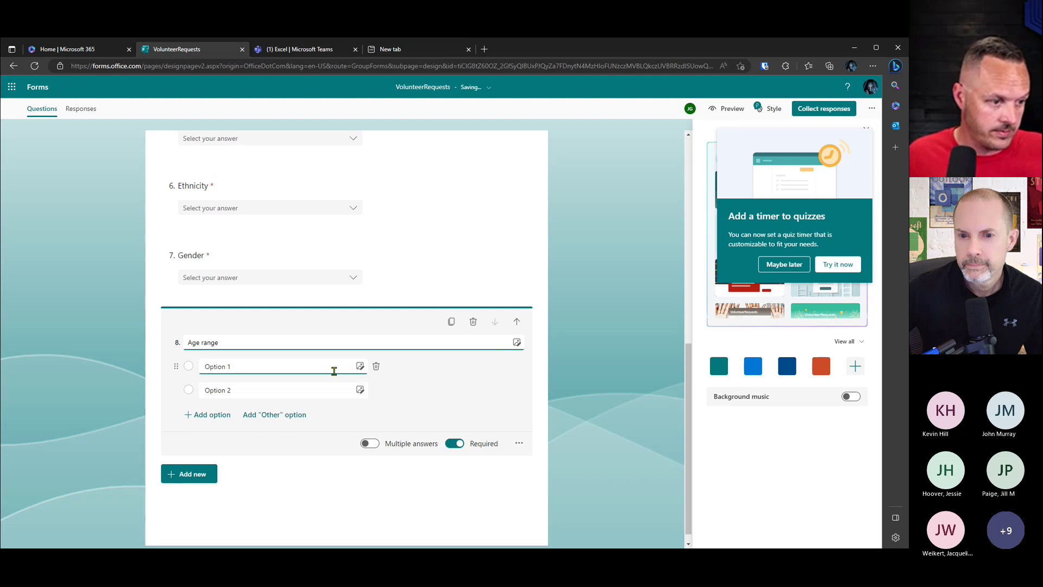
{"action": "left_click", "coordinate": [308, 366]}
{"action": "key", "text": "ctrl+v"}
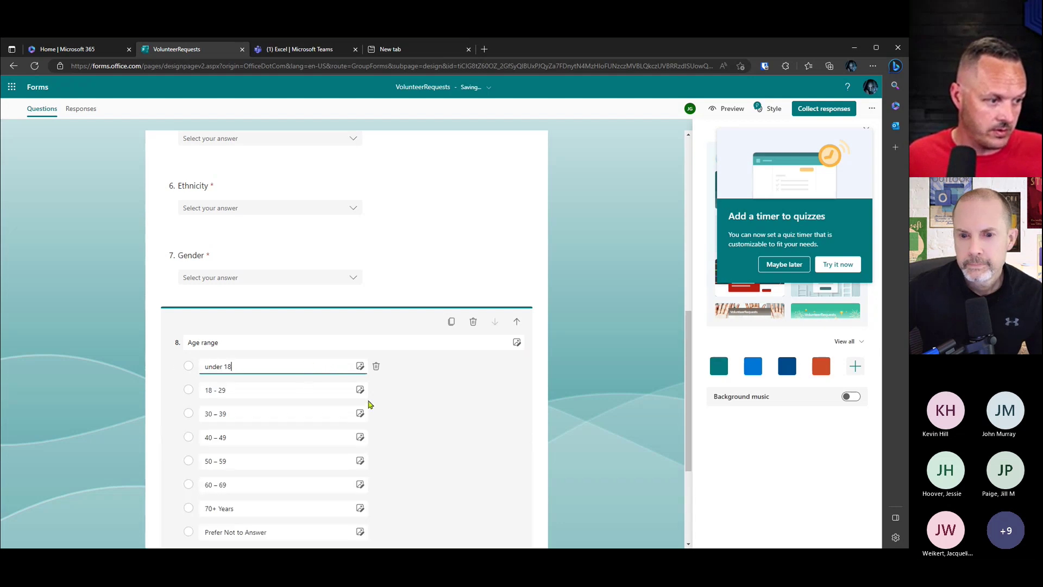
{"action": "scroll", "coordinate": [365, 404], "scroll_direction": "down", "scroll_amount": 2}
{"action": "left_click", "coordinate": [376, 430]}
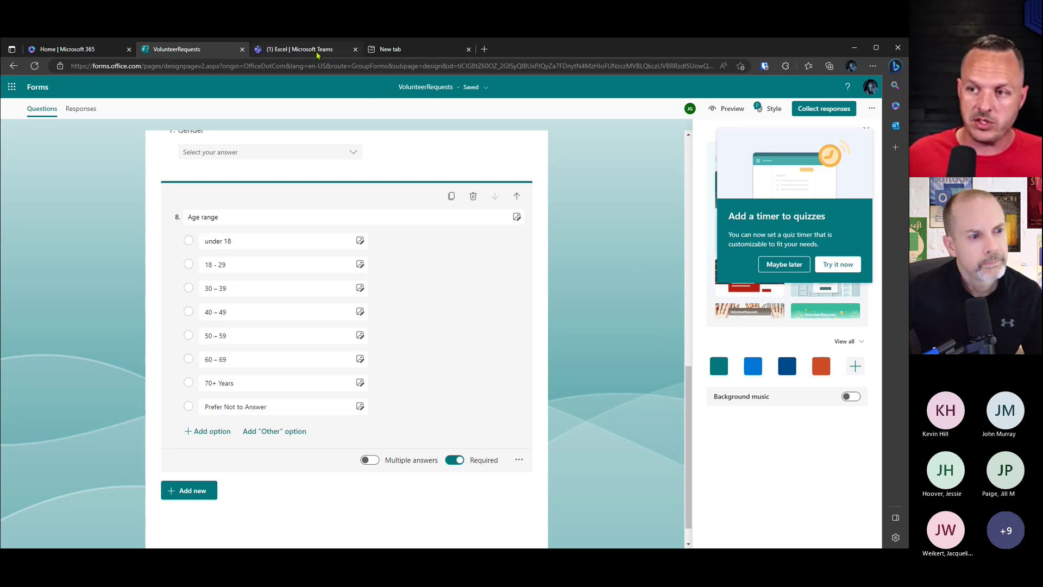
{"action": "mouse_move", "coordinate": [318, 55]}
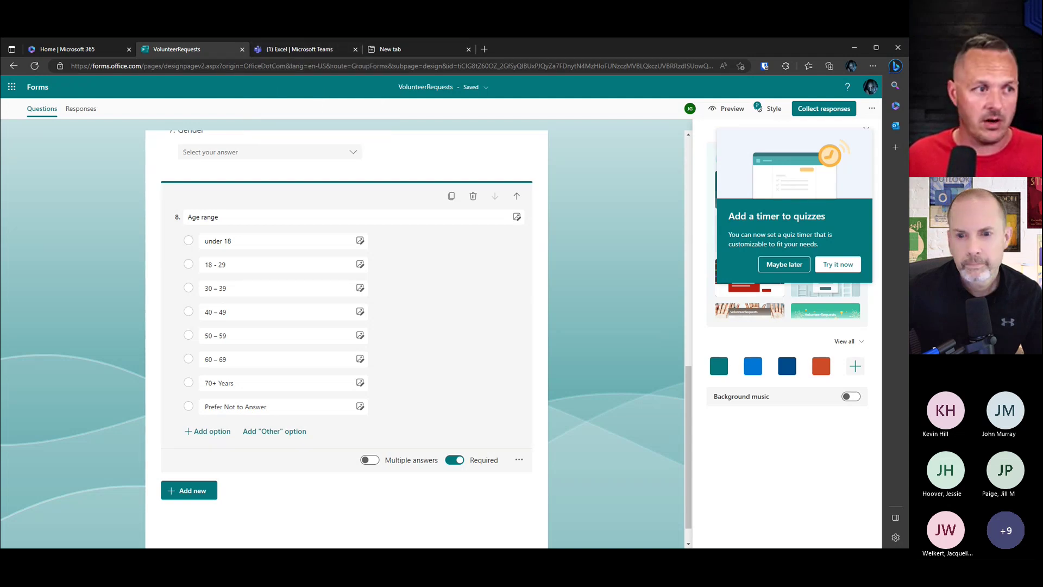
Step: Check the spreadsheet, then set the Age range question to a drop-down
{"action": "left_click", "coordinate": [315, 49]}
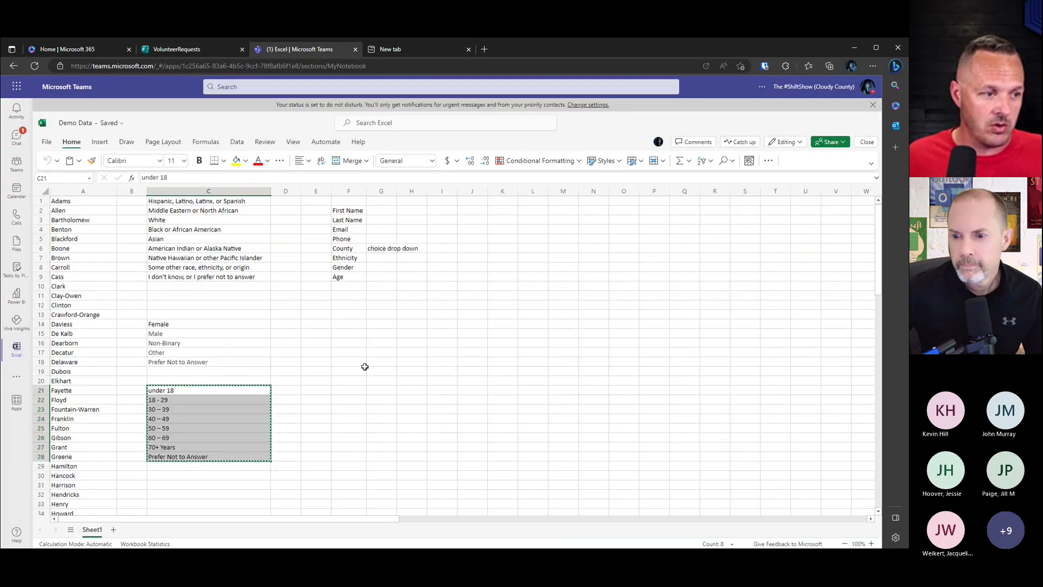
{"action": "scroll", "coordinate": [342, 360], "scroll_direction": "down", "scroll_amount": 5}
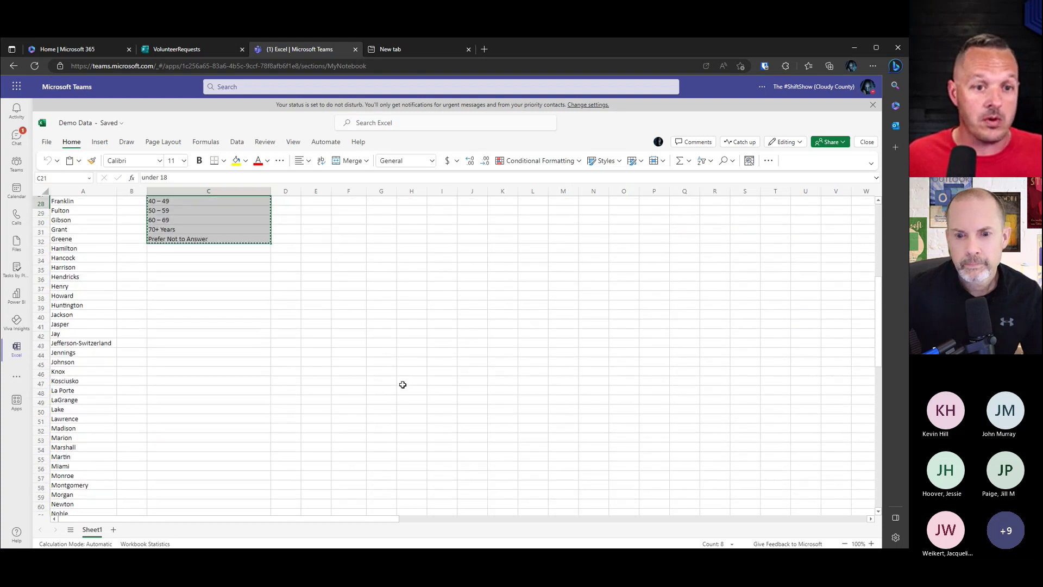
{"action": "scroll", "coordinate": [399, 384], "scroll_direction": "up", "scroll_amount": 5}
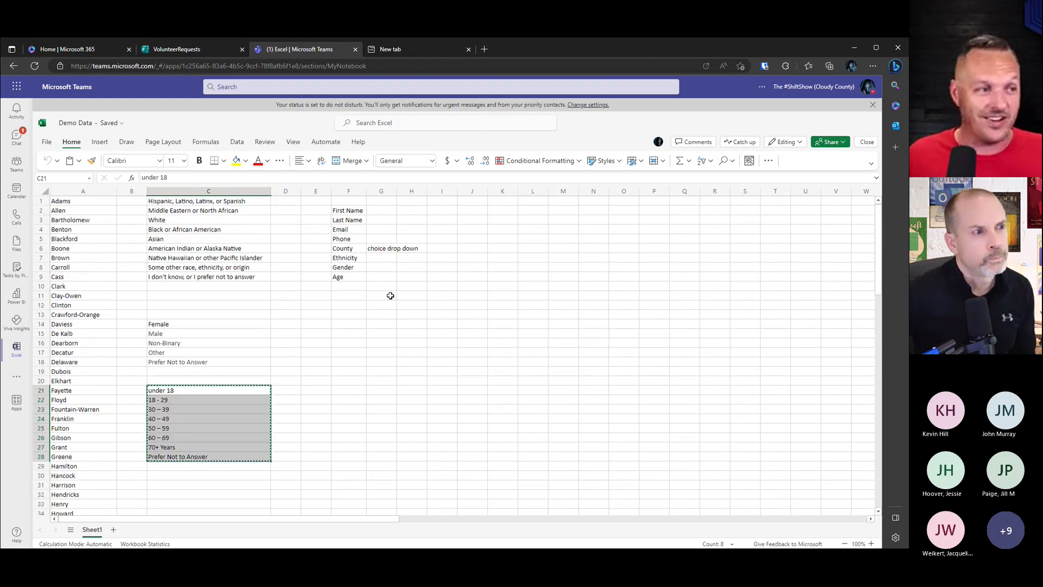
{"action": "key", "text": "ctrl+shift+Tab"}
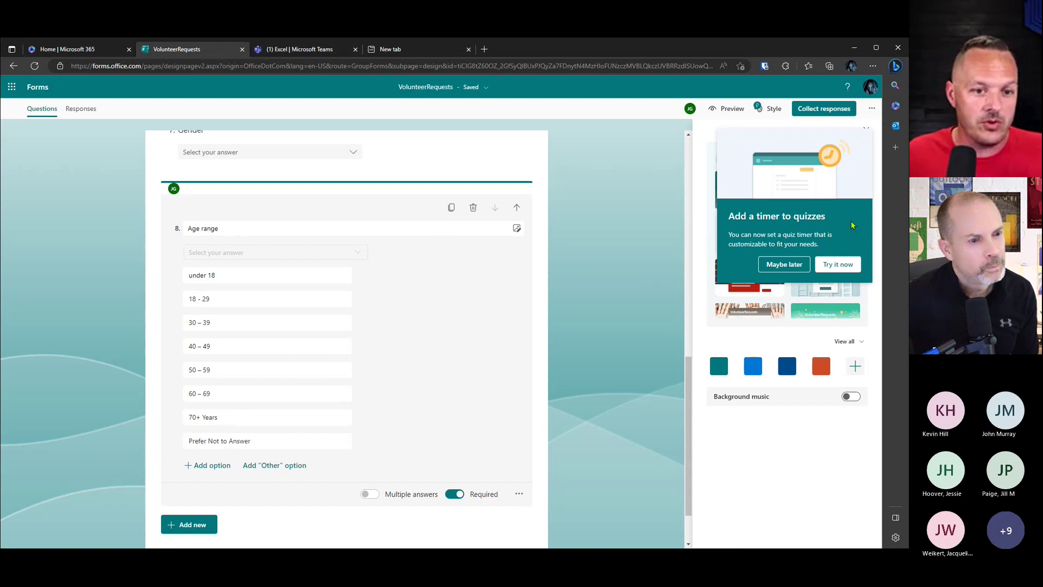
{"action": "left_click", "coordinate": [664, 225]}
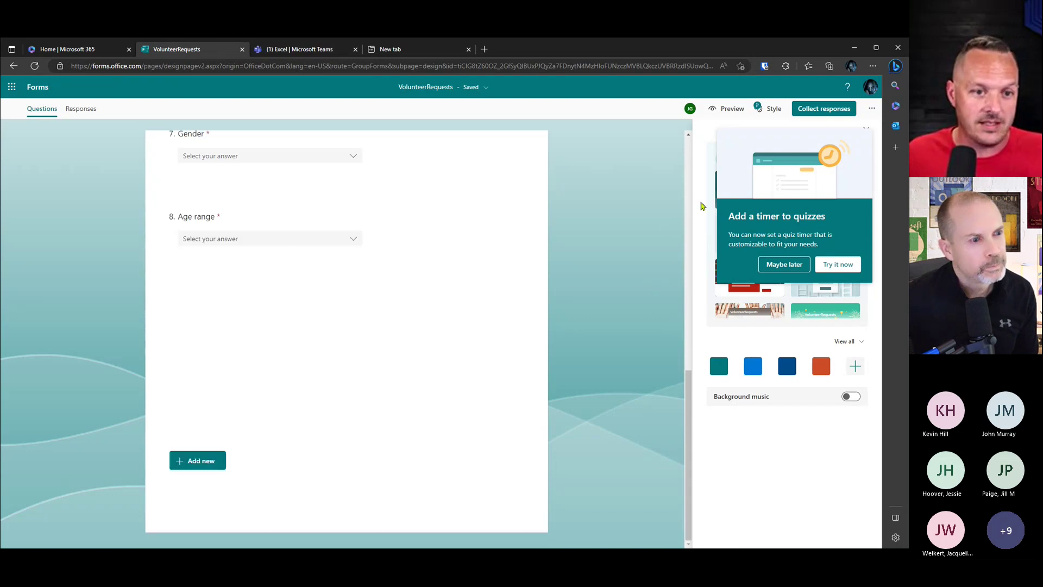
Step: Close the Style pane, dismiss the quiz timer tip, and preview the form
{"action": "left_click", "coordinate": [867, 129]}
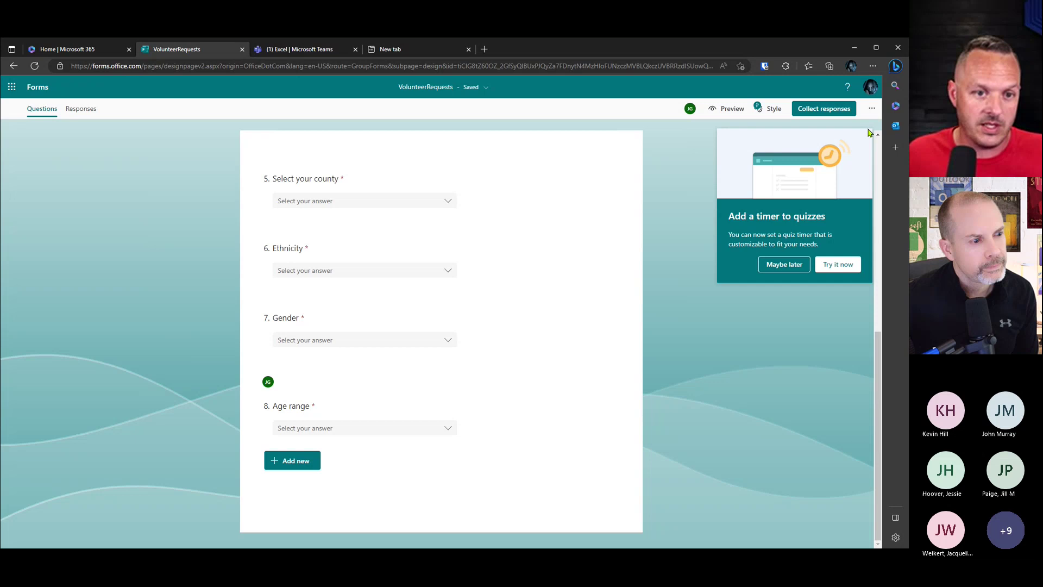
{"action": "left_click", "coordinate": [801, 268]}
{"action": "scroll", "coordinate": [760, 355], "scroll_direction": "up", "scroll_amount": 5}
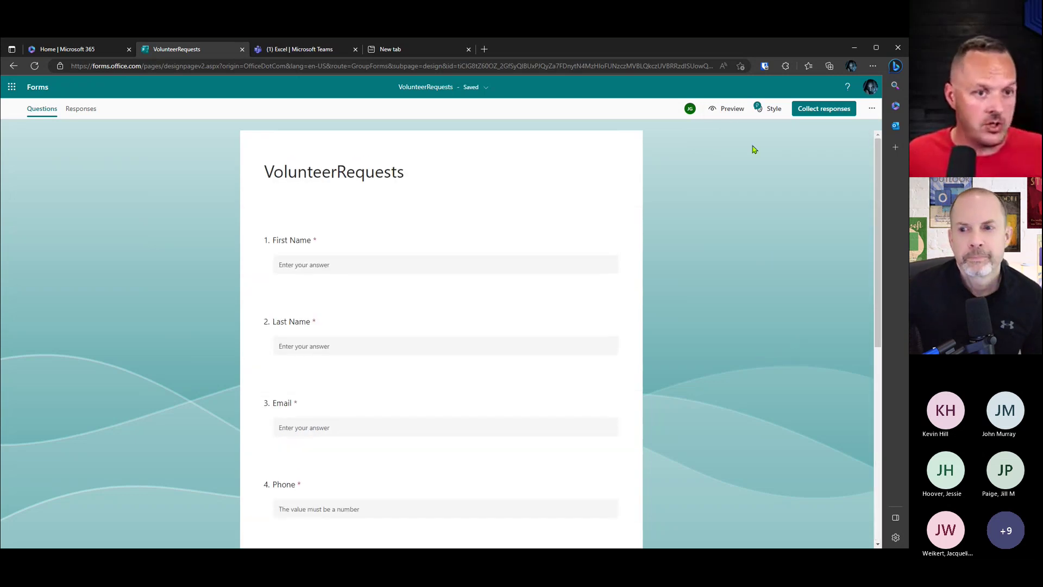
{"action": "left_click", "coordinate": [728, 109]}
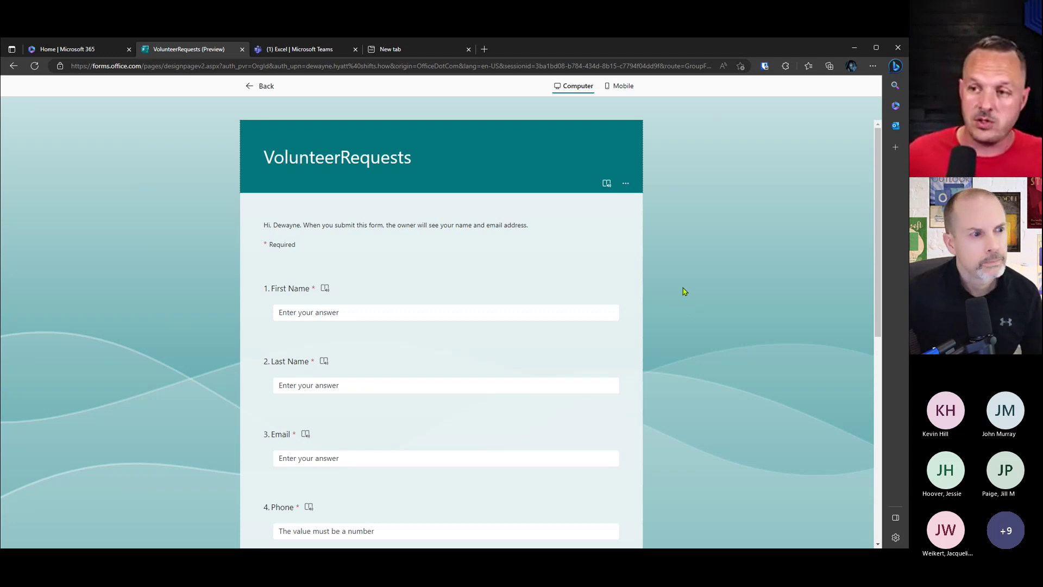
Step: Enter the test respondent's first name, last name, e-mail address and phone number
{"action": "left_click", "coordinate": [568, 311]}
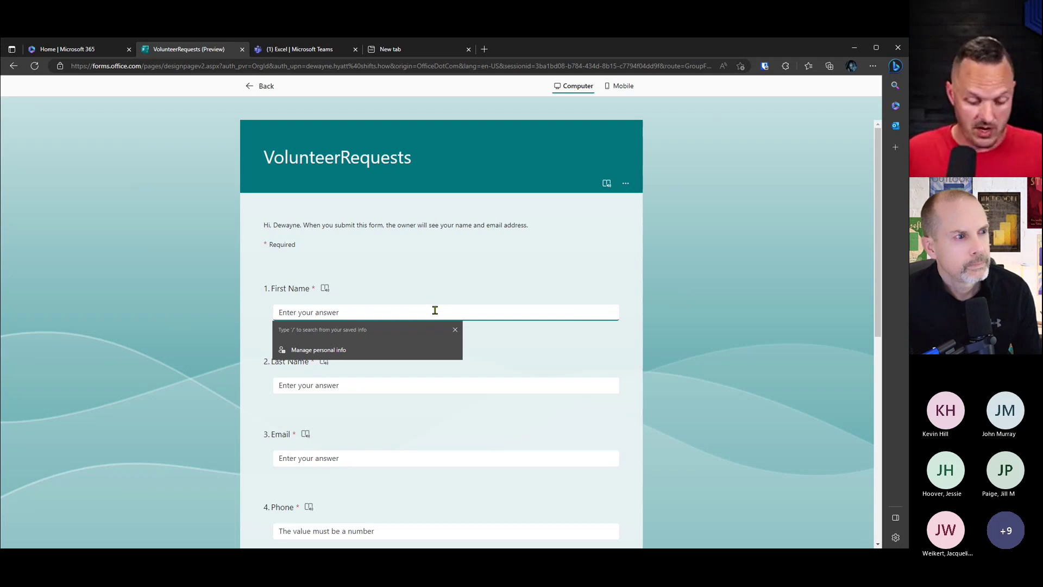
{"action": "key", "text": "Tab"}
{"action": "key", "text": "Tab"}
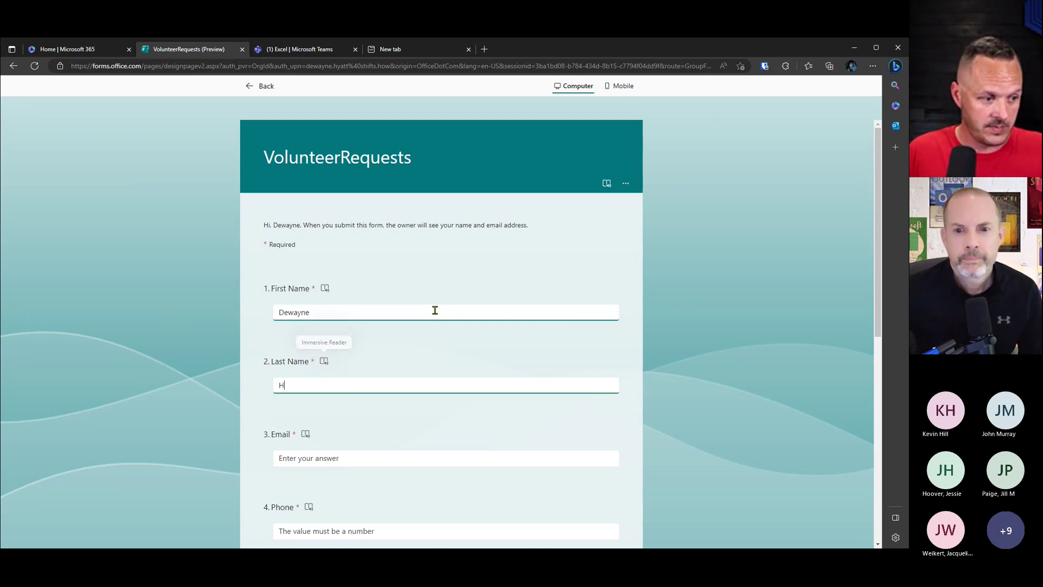
{"action": "key", "text": "Tab"}
{"action": "key", "text": "Tab"}
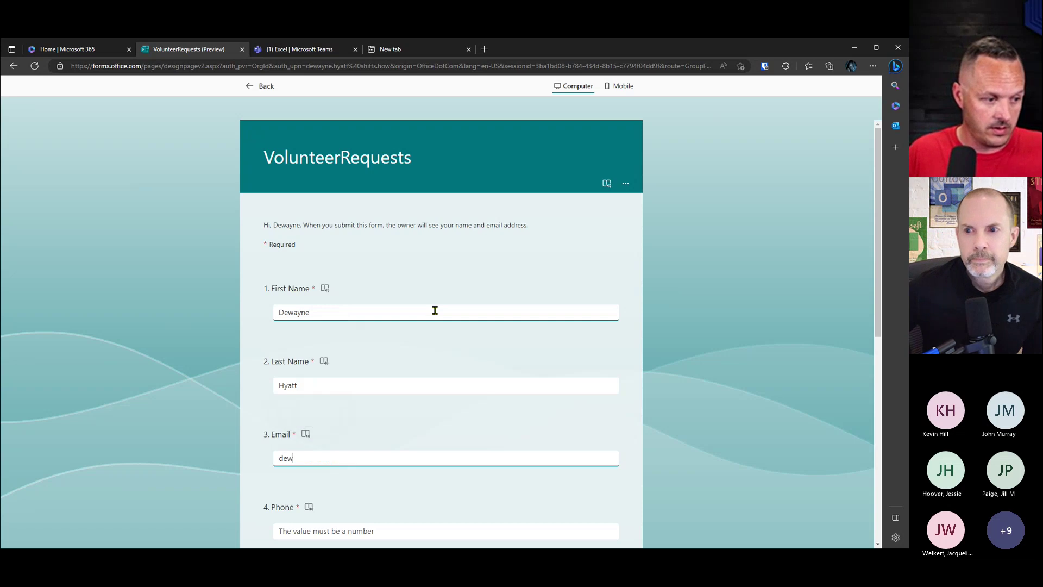
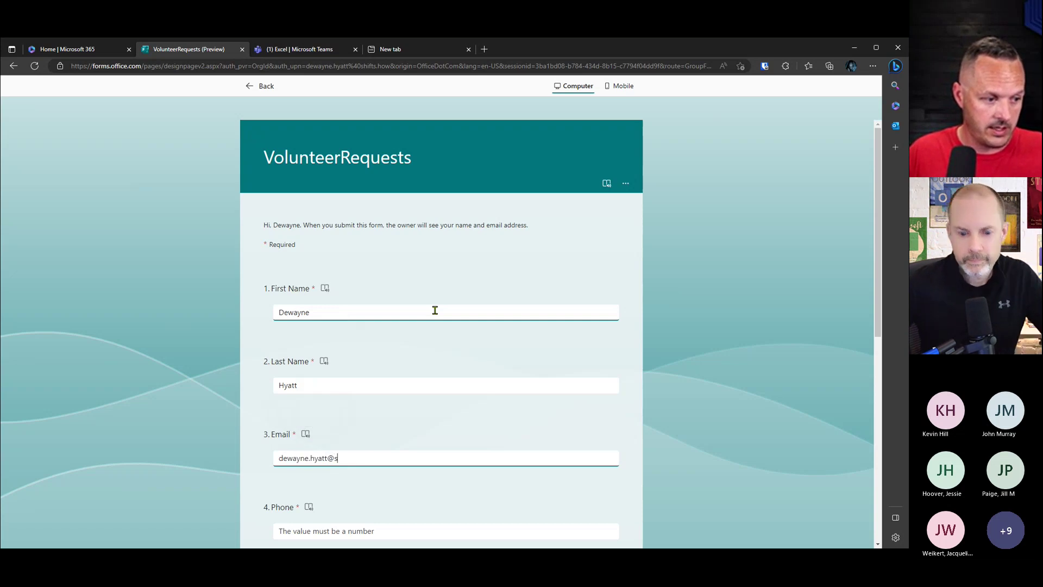
{"action": "scroll", "coordinate": [440, 318], "scroll_direction": "down", "scroll_amount": 2}
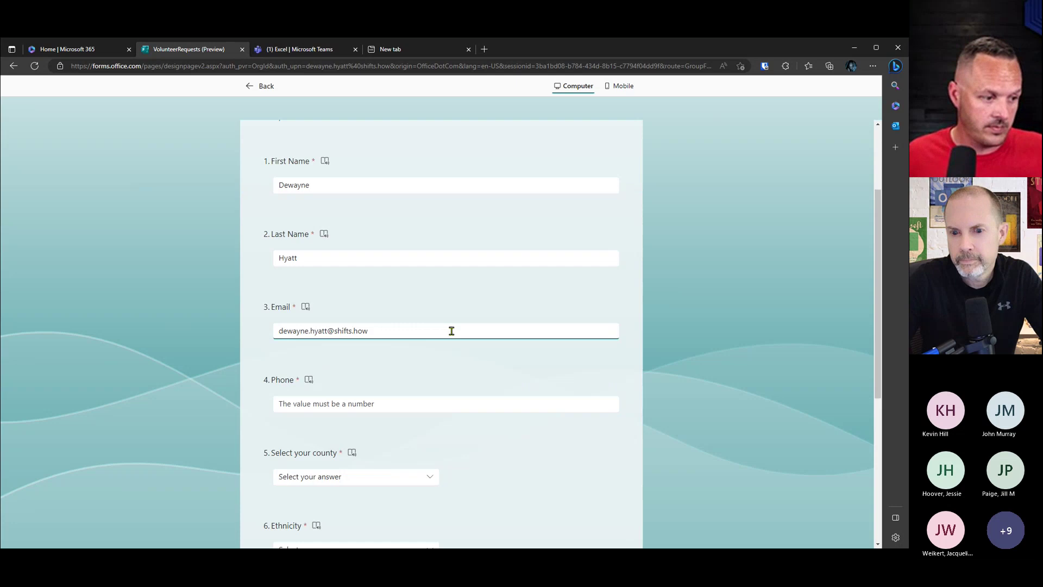
{"action": "left_click", "coordinate": [388, 405]}
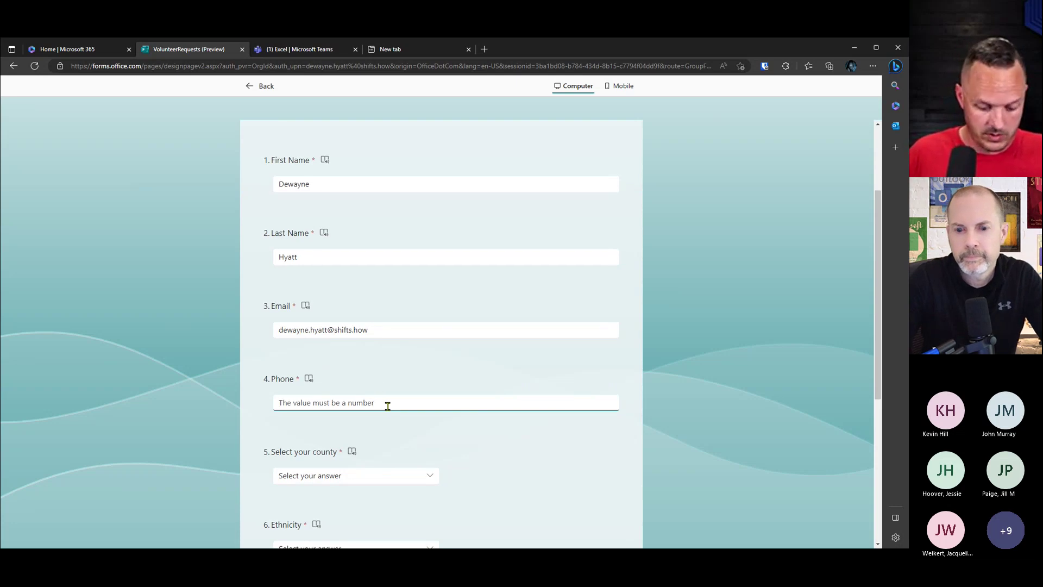
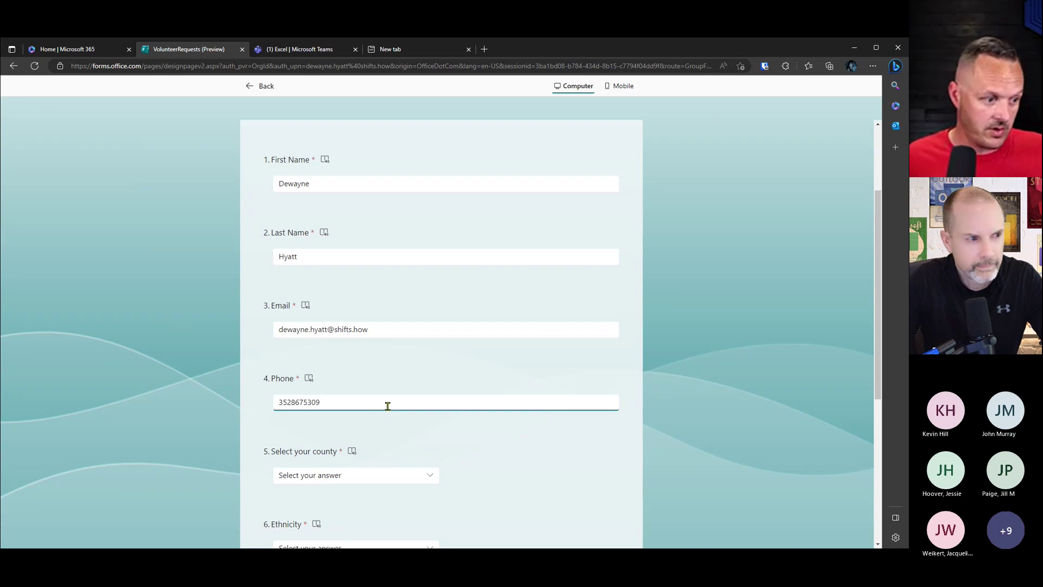
Step: Choose Boone county, White ethnicity, Male gender and the 30 – 39 age range
{"action": "scroll", "coordinate": [387, 406], "scroll_direction": "down", "scroll_amount": 3}
{"action": "left_click", "coordinate": [366, 281]}
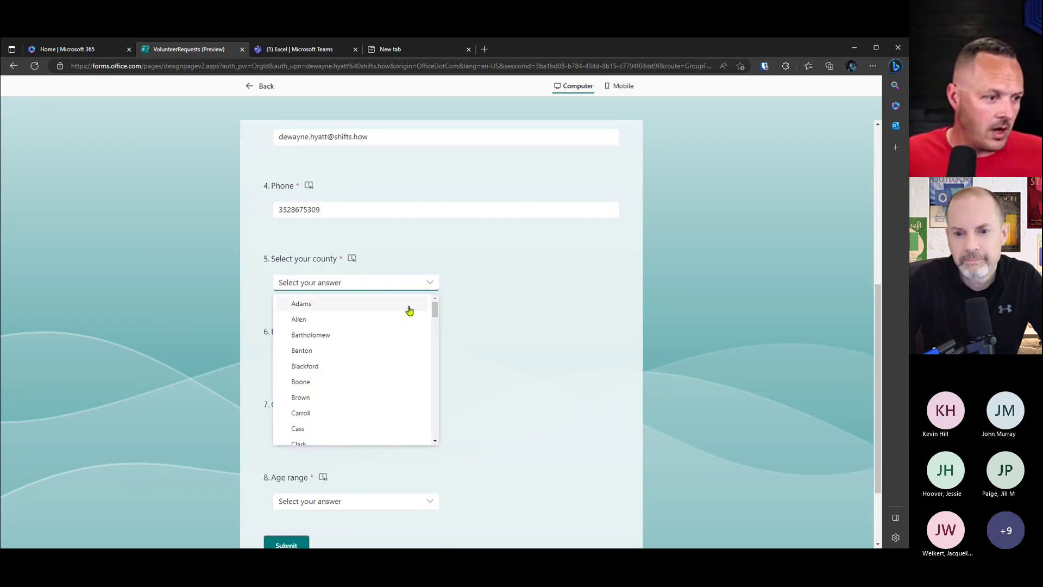
{"action": "left_click_drag", "start_coordinate": [435, 308], "coordinate": [435, 316]}
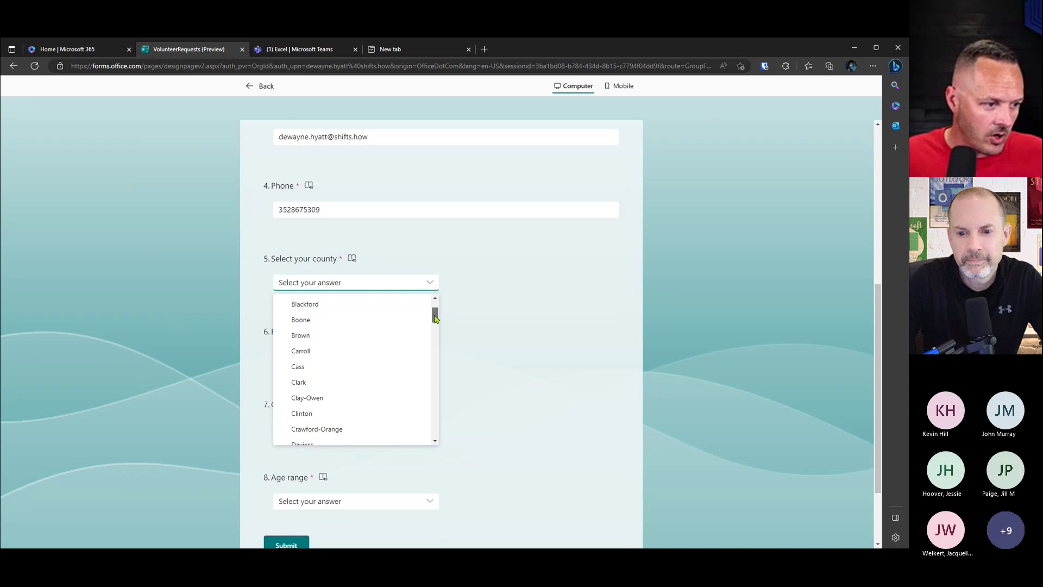
{"action": "left_click", "coordinate": [362, 319]}
{"action": "left_click", "coordinate": [431, 356]}
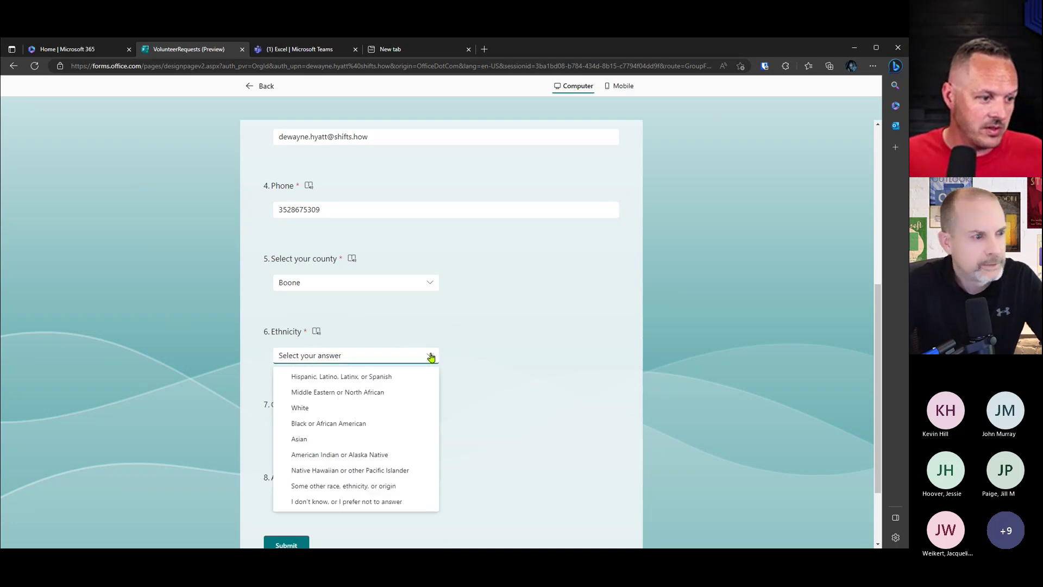
{"action": "left_click", "coordinate": [357, 408]}
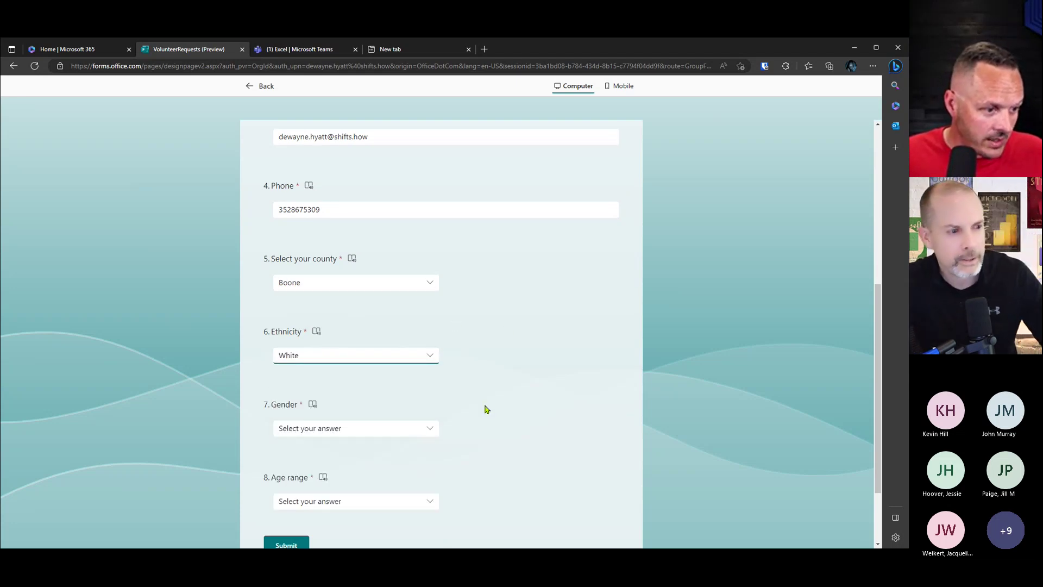
{"action": "left_click", "coordinate": [422, 429]}
{"action": "left_click", "coordinate": [340, 466]}
{"action": "scroll", "coordinate": [494, 452], "scroll_direction": "down", "scroll_amount": 2}
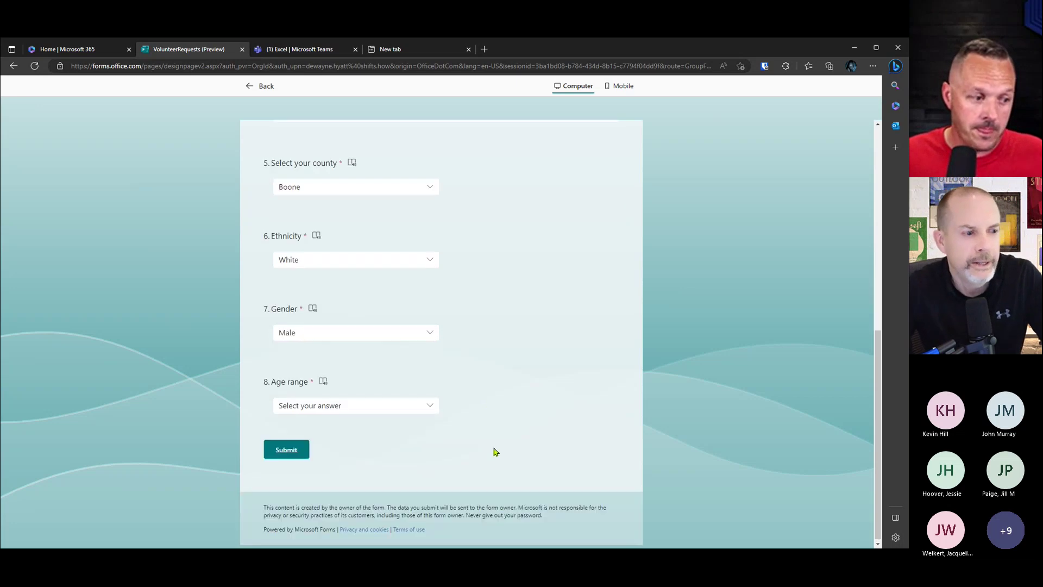
{"action": "left_click", "coordinate": [430, 405]}
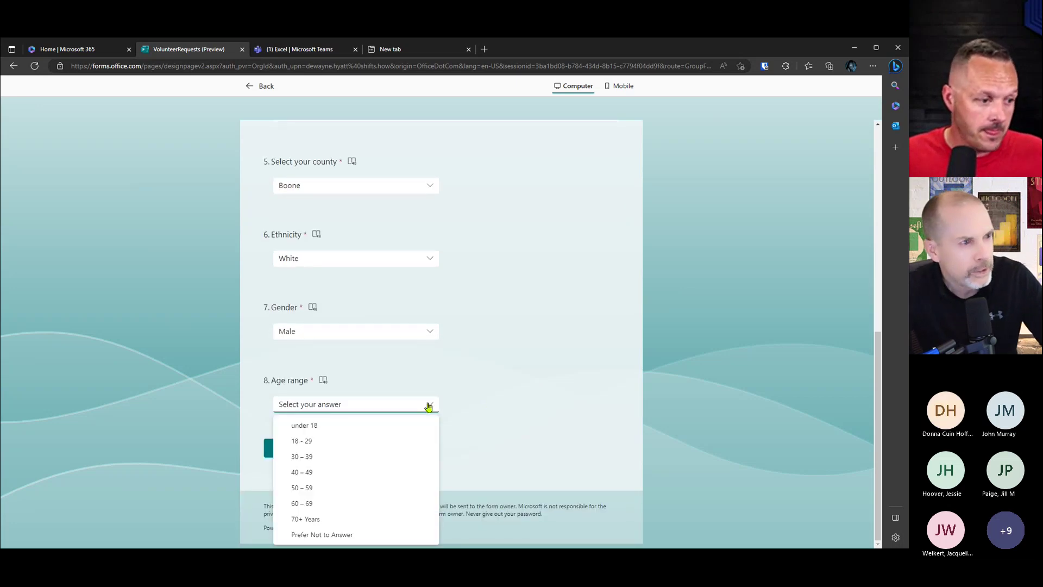
{"action": "left_click", "coordinate": [350, 462]}
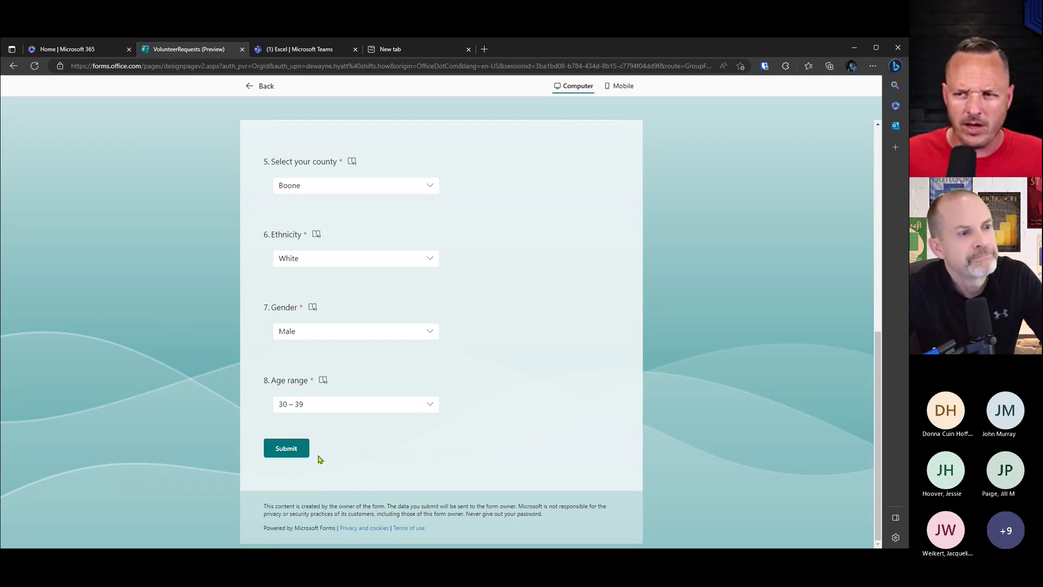
Step: Submit the test response and return to the Demo Data workbook in Teams
{"action": "left_click", "coordinate": [286, 449]}
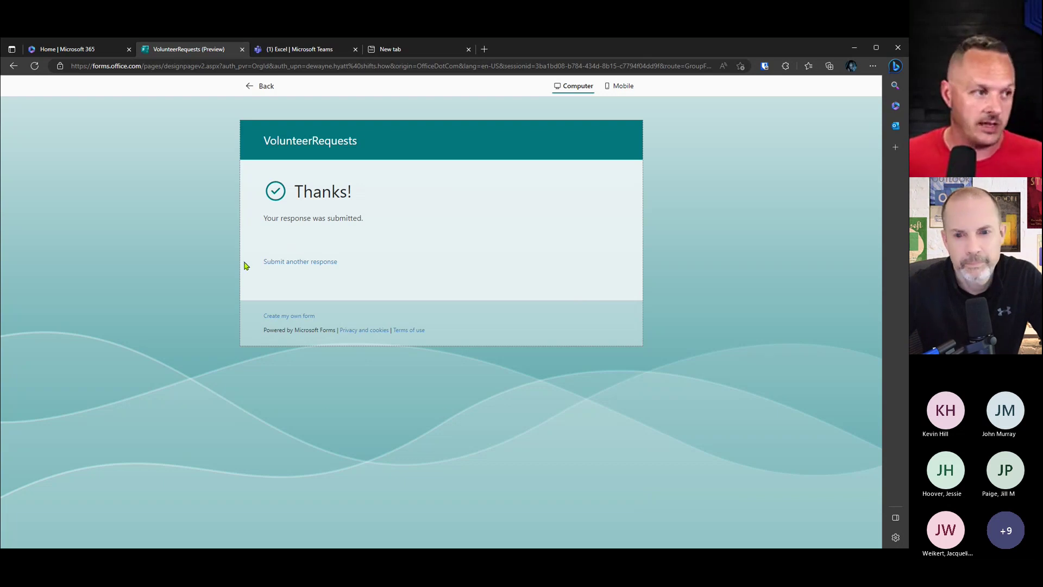
{"action": "left_click", "coordinate": [288, 49]}
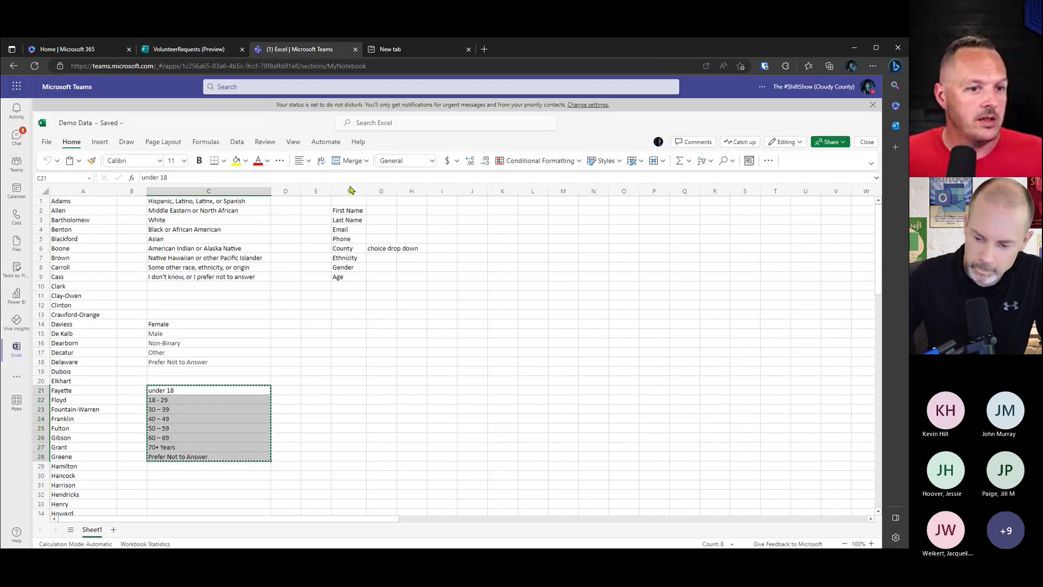
Step: Close the Demo Data workbook and open VolunteerRequests.xlsx from the Volunteer Requests folder
{"action": "left_click", "coordinate": [867, 143]}
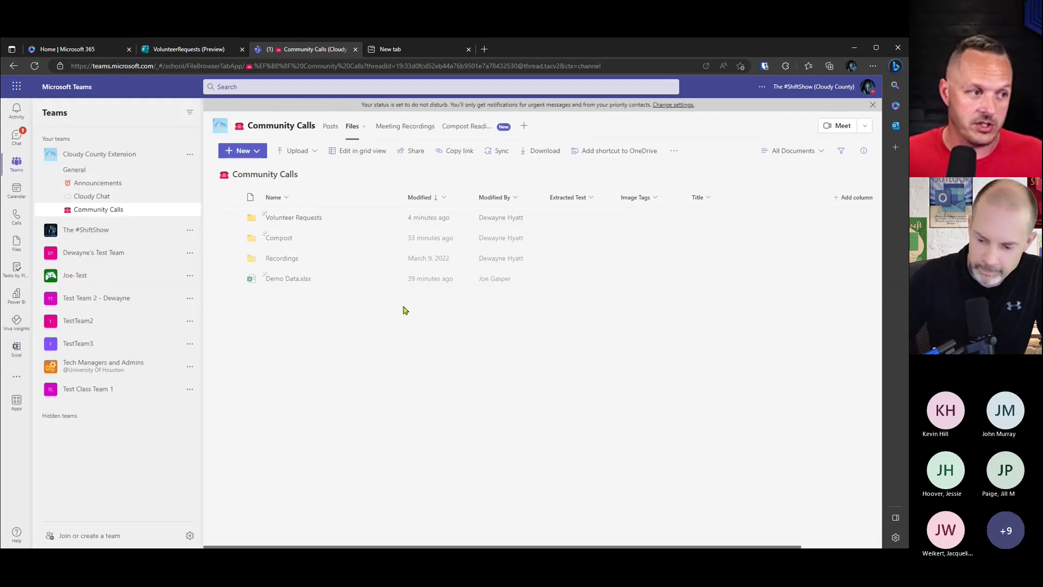
{"action": "left_click", "coordinate": [296, 218]}
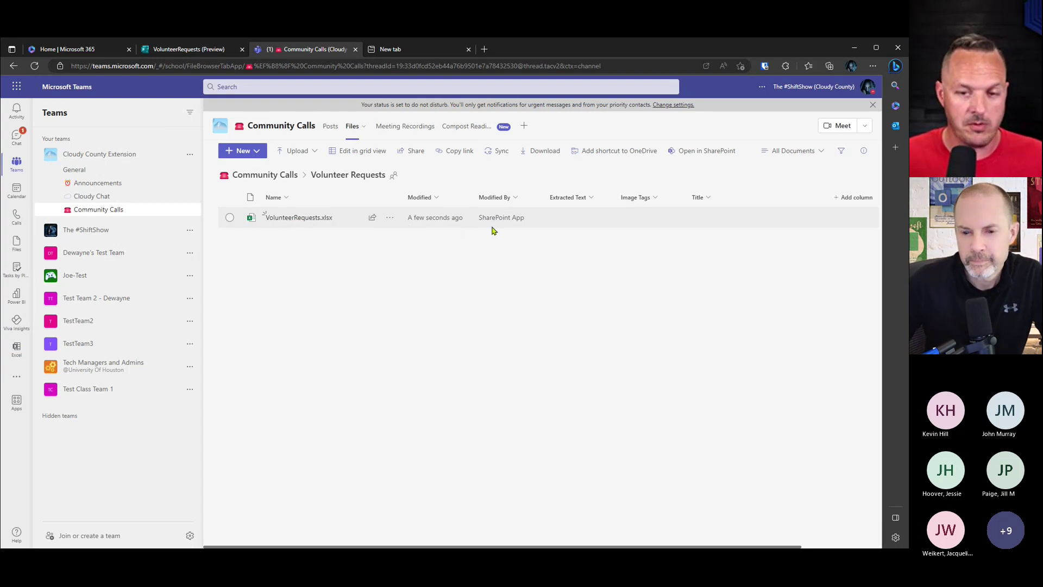
{"action": "left_click", "coordinate": [311, 218]}
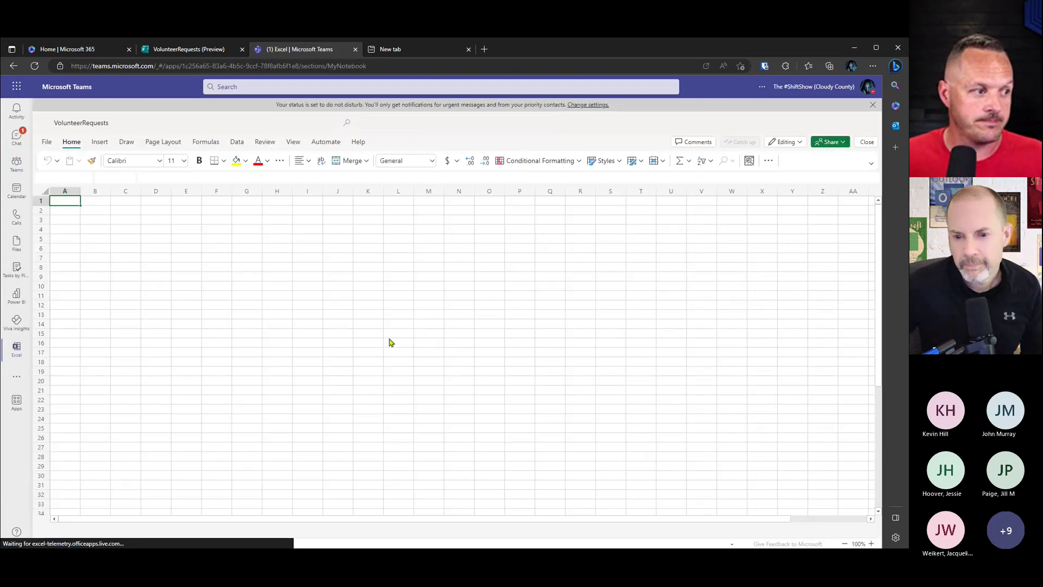
Step: Review the two submissions in the Form1 sheet, then return to the form's Thanks page
{"action": "left_click", "coordinate": [123, 530]}
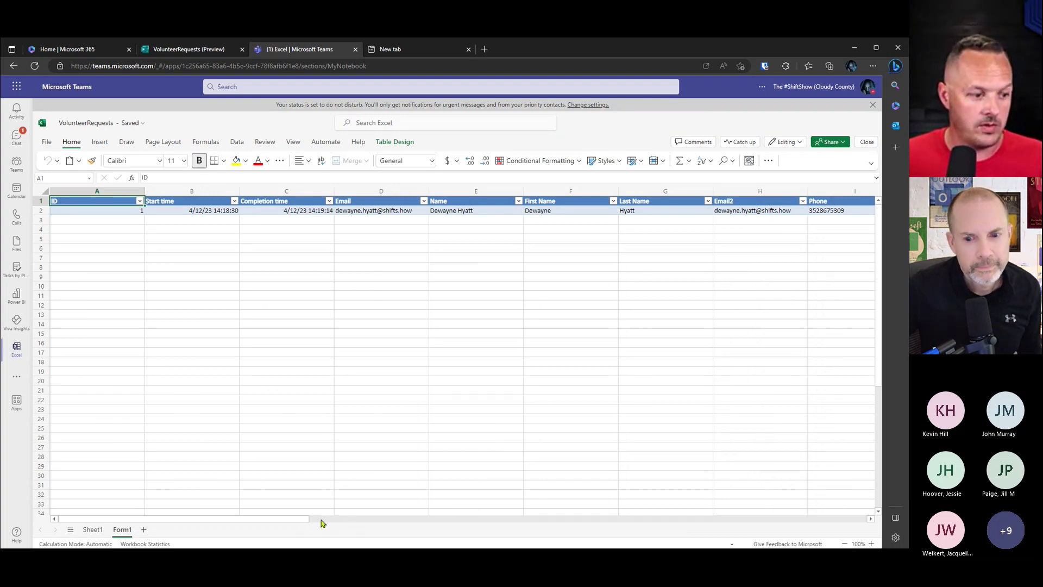
{"action": "left_click_drag", "start_coordinate": [304, 521], "coordinate": [244, 521]}
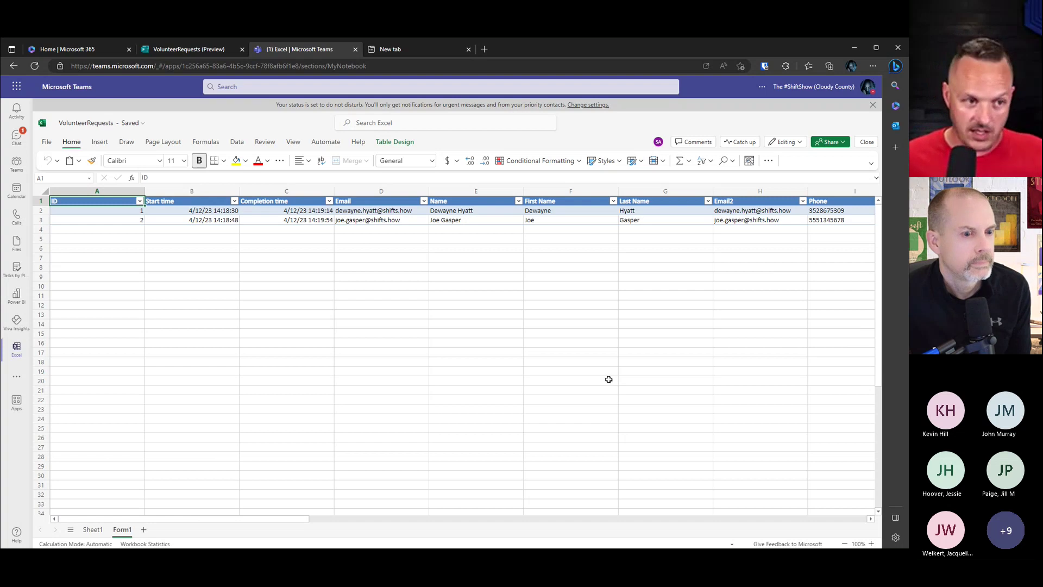
{"action": "left_click", "coordinate": [189, 49]}
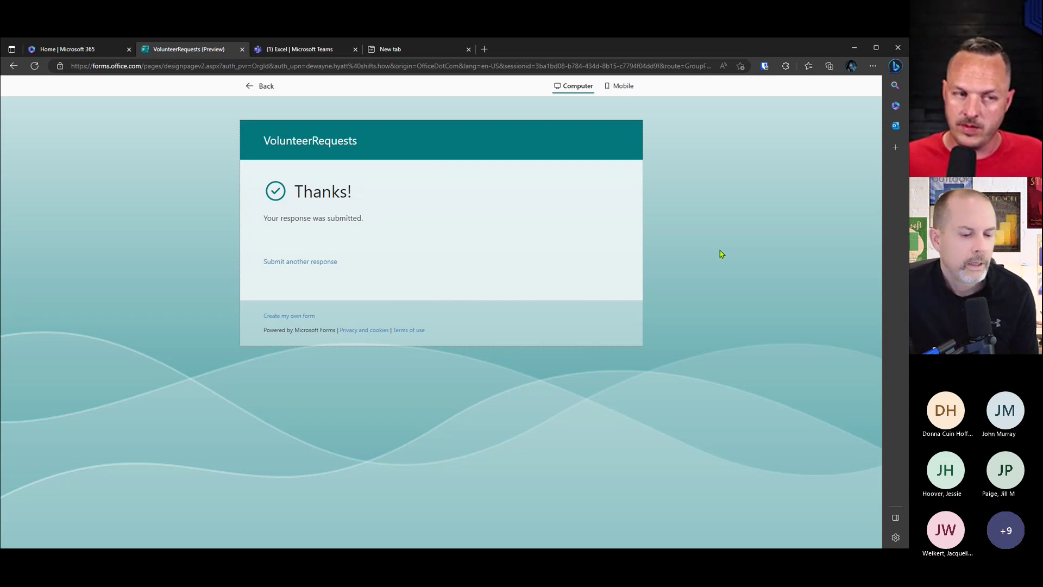
Step: Glance at the responses workbook, then preview the form in mobile layout
{"action": "left_click", "coordinate": [310, 51]}
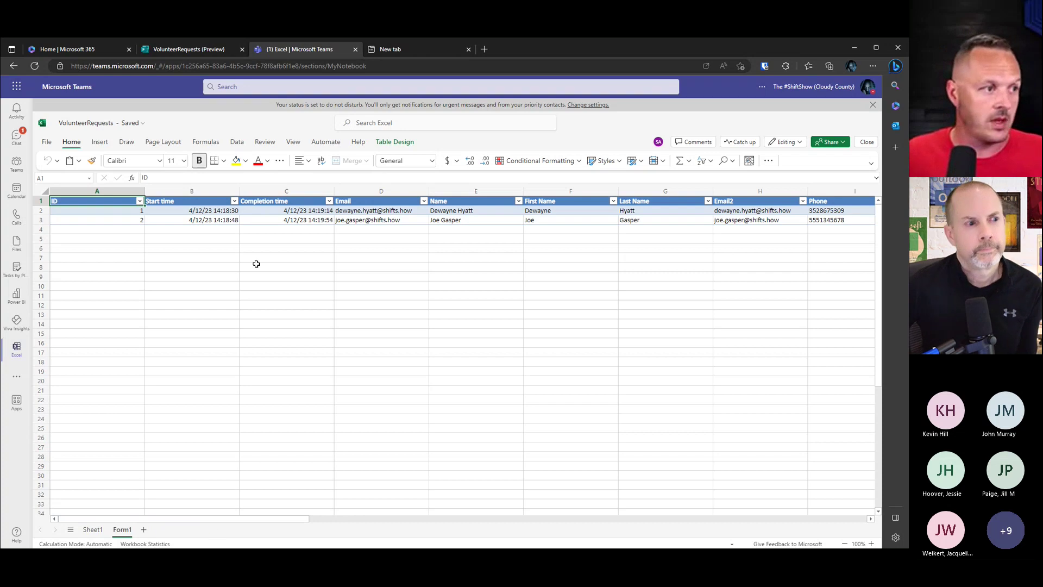
{"action": "left_click", "coordinate": [206, 50]}
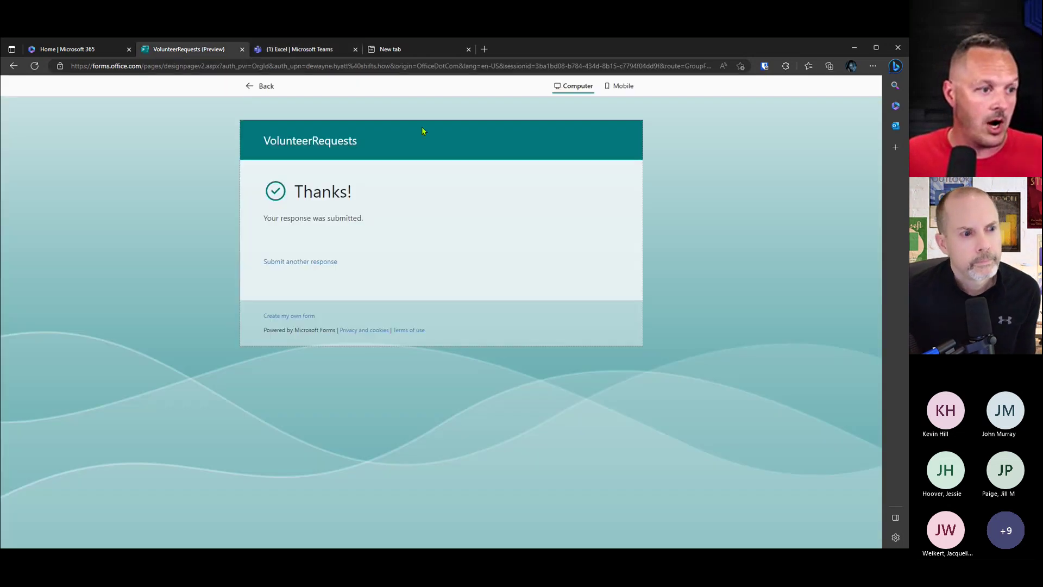
{"action": "left_click", "coordinate": [623, 92]}
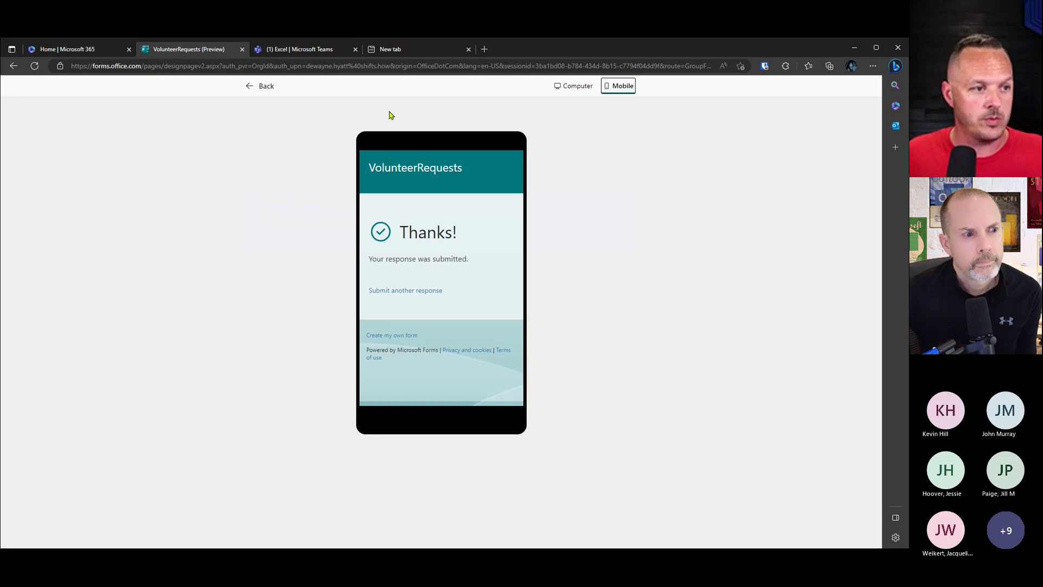
{"action": "left_click", "coordinate": [256, 86]}
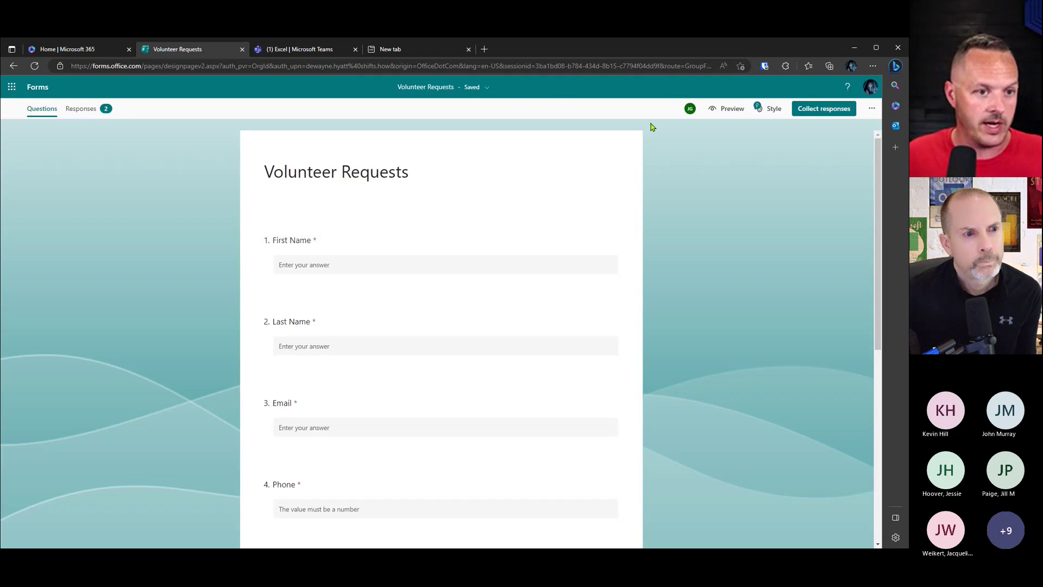
Step: Recheck the mobile preview by trying the First Name box, then bring up the Style theme choices
{"action": "left_click", "coordinate": [727, 110]}
{"action": "left_click", "coordinate": [618, 86]}
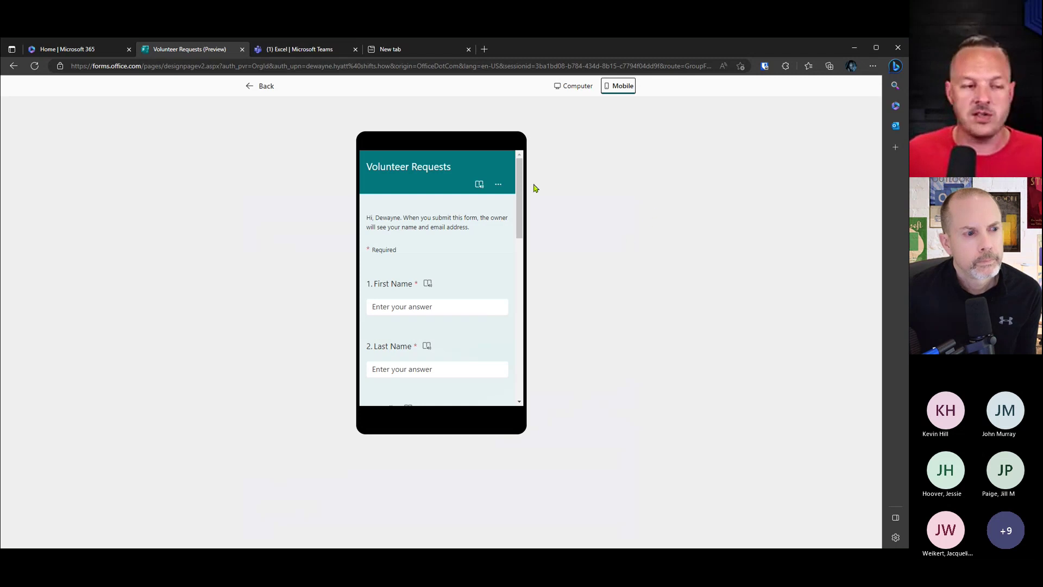
{"action": "left_click_drag", "start_coordinate": [520, 186], "coordinate": [522, 200]}
{"action": "left_click", "coordinate": [461, 268]}
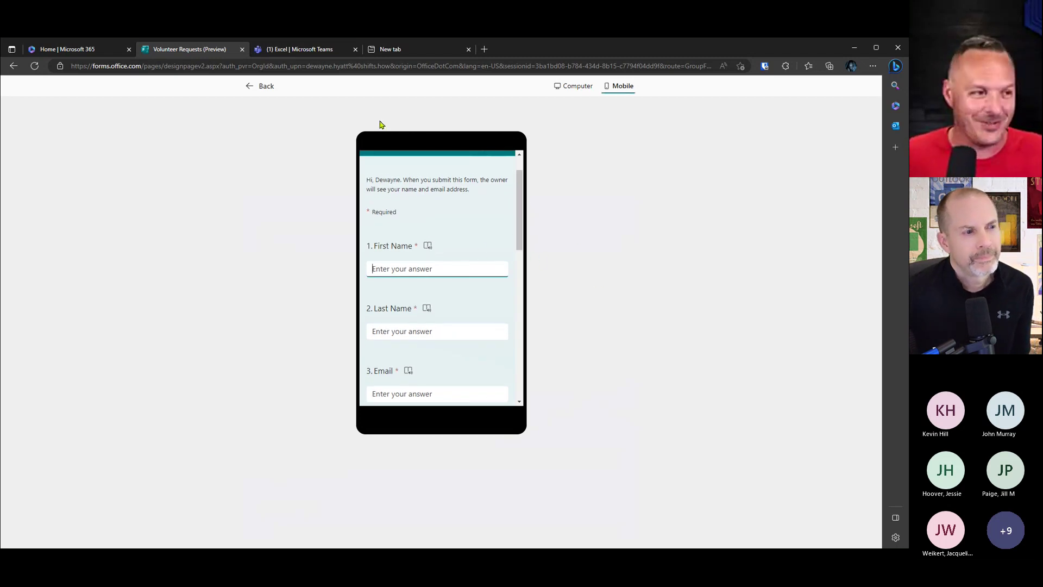
{"action": "left_click", "coordinate": [258, 95]}
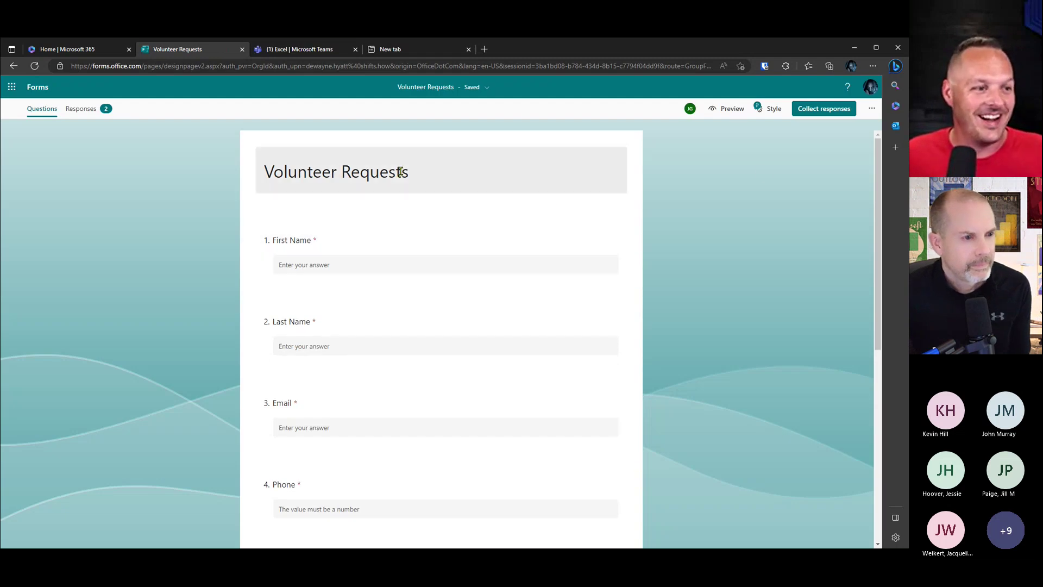
{"action": "left_click", "coordinate": [773, 108]}
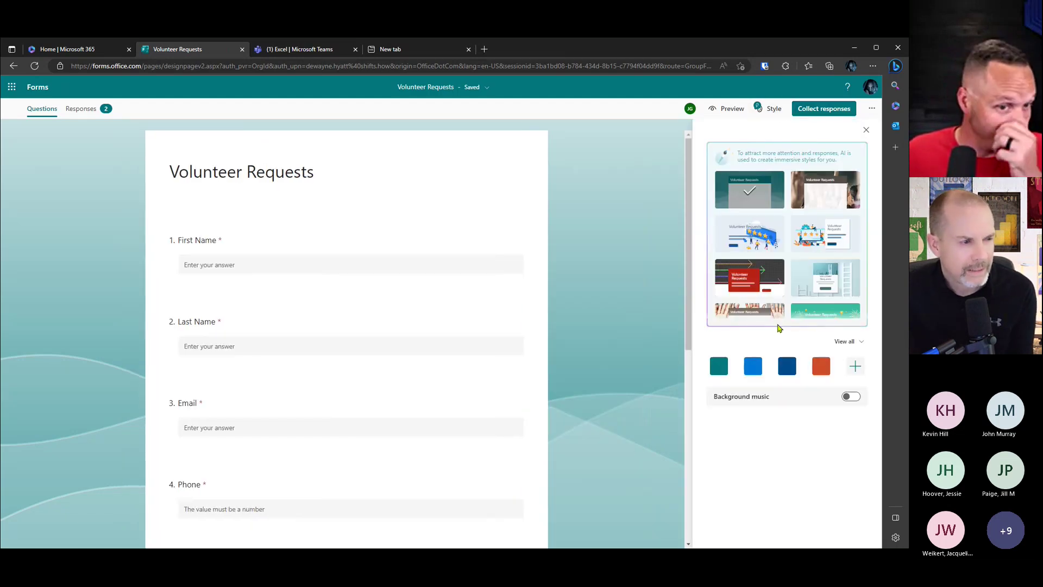
Step: Apply the raised-hands classroom photo theme and check it in the computer preview
{"action": "left_click", "coordinate": [825, 189]}
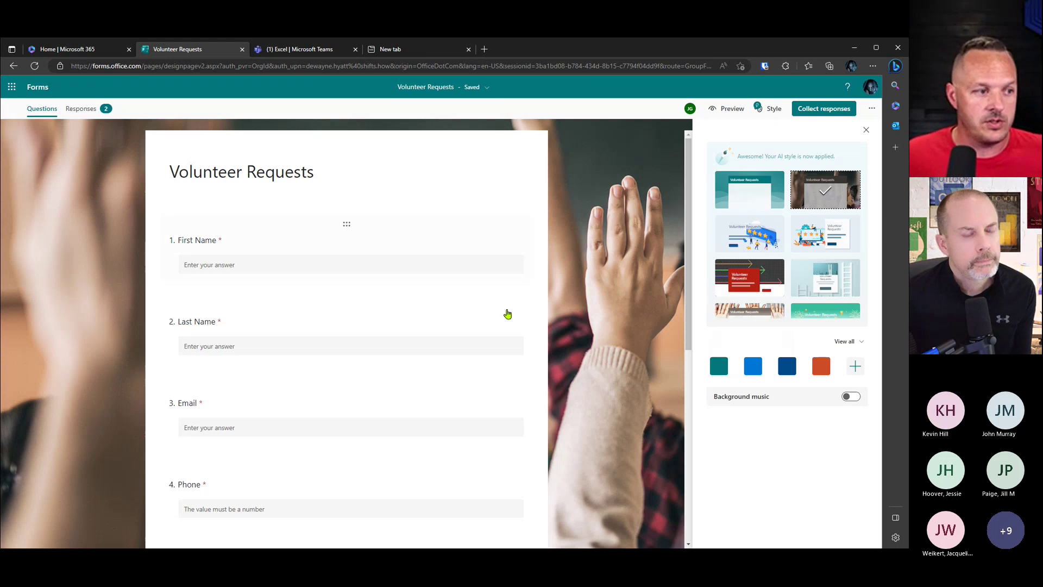
{"action": "left_click", "coordinate": [711, 109]}
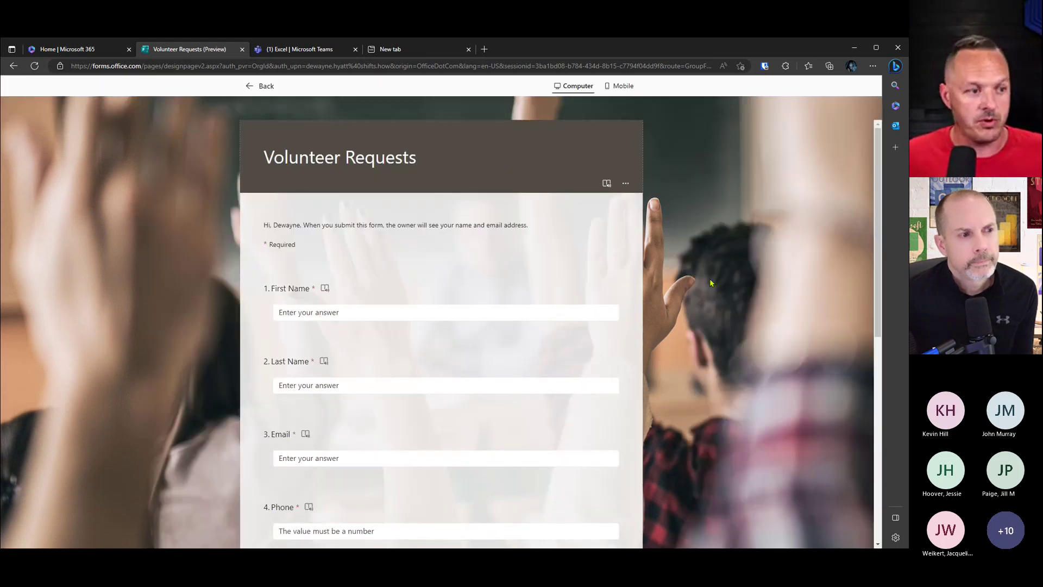
{"action": "scroll", "coordinate": [709, 283], "scroll_direction": "down", "scroll_amount": 5}
{"action": "scroll", "coordinate": [709, 304], "scroll_direction": "up", "scroll_amount": 5}
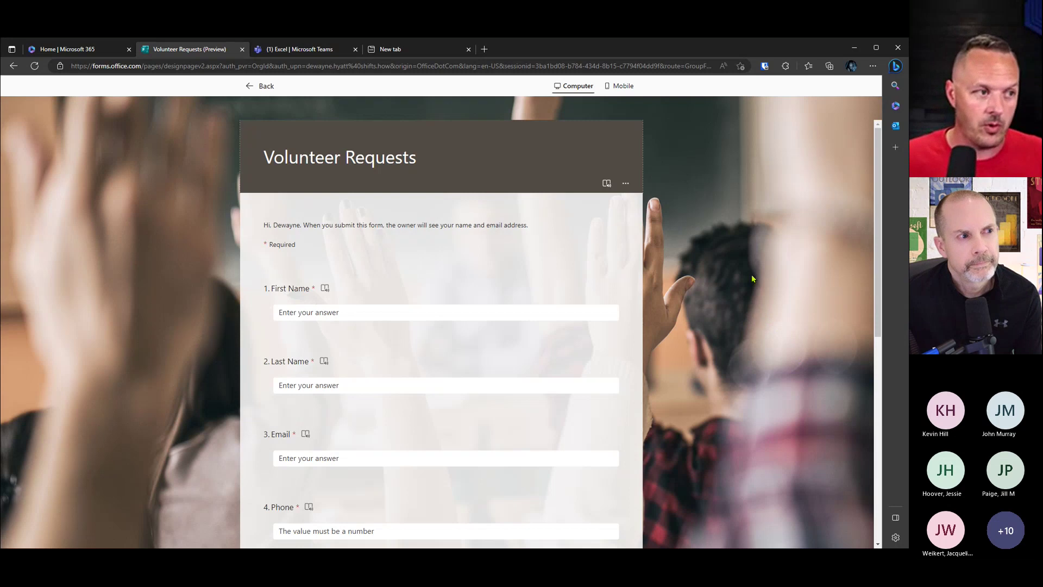
{"action": "left_click", "coordinate": [262, 87]}
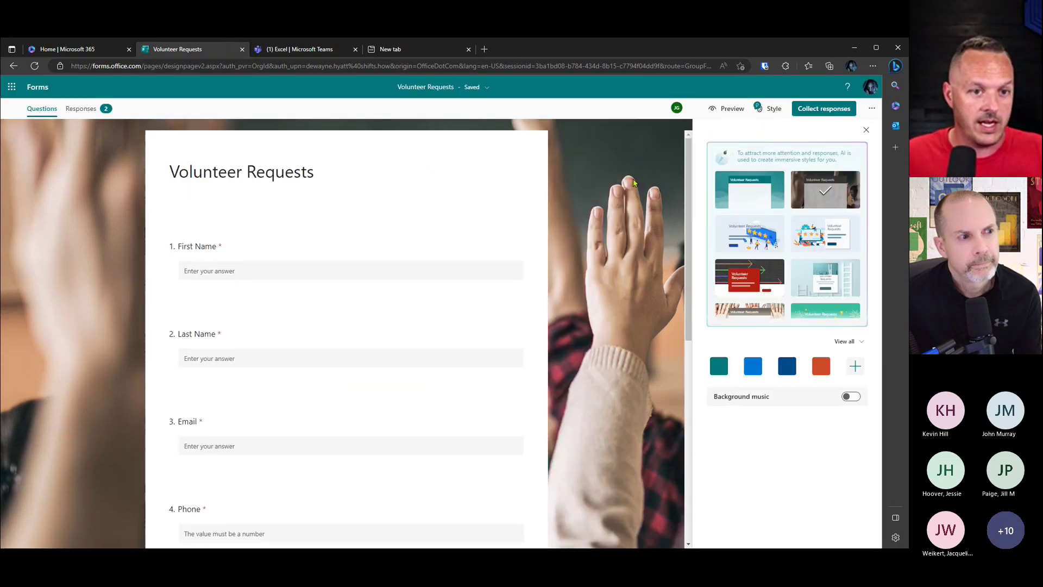
{"action": "left_click", "coordinate": [871, 110]}
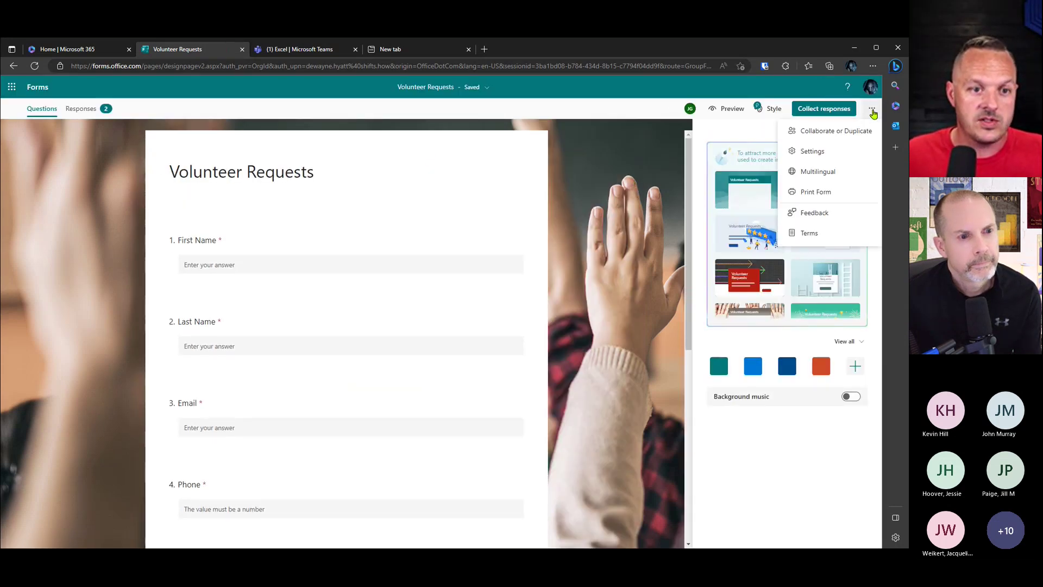
Step: Set 'Anyone can respond' in form settings, preview the form, then view the Teams workbook
{"action": "left_click", "coordinate": [834, 156]}
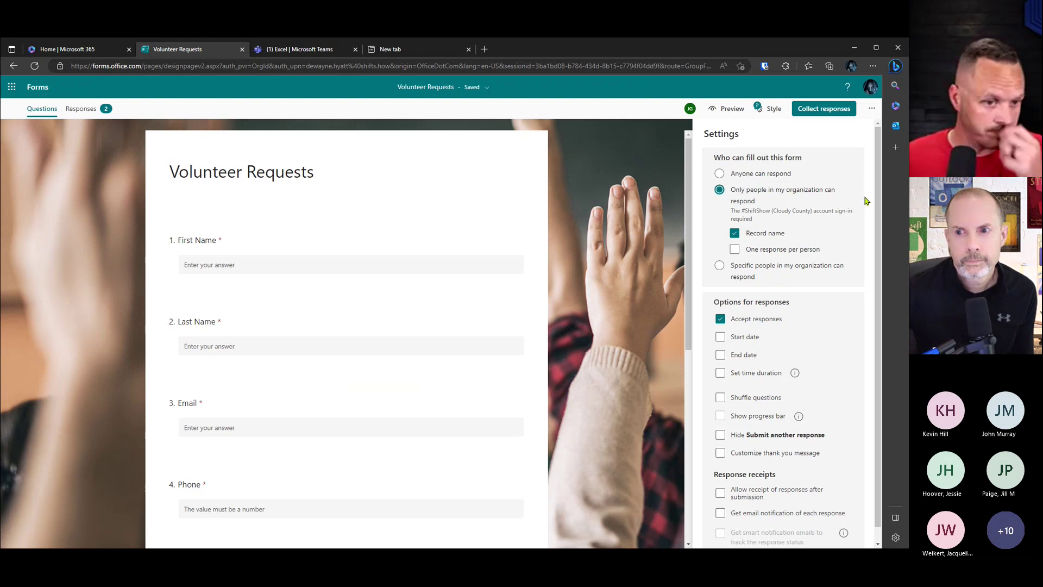
{"action": "left_click", "coordinate": [743, 180]}
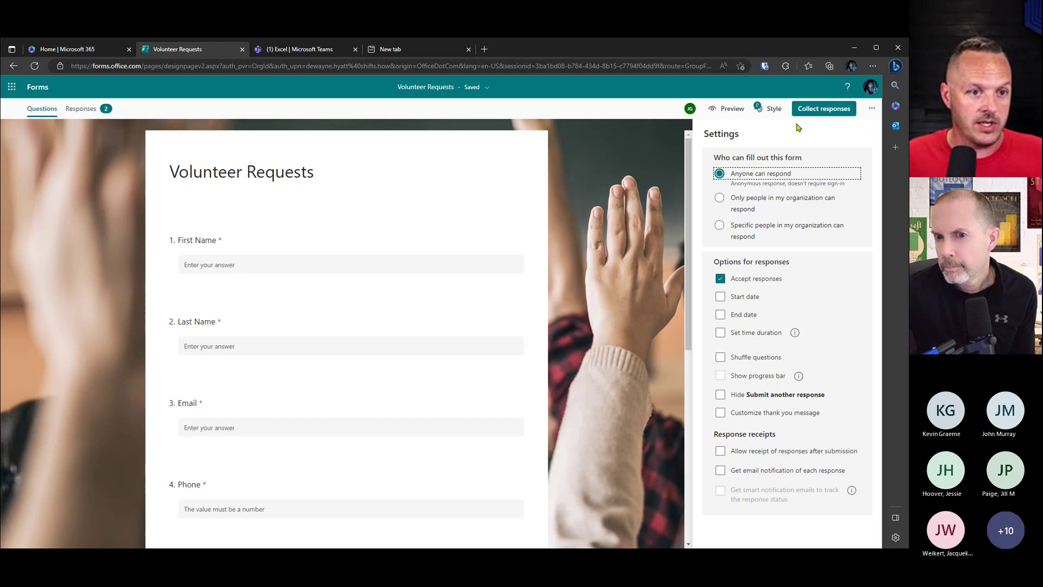
{"action": "left_click", "coordinate": [746, 115]}
{"action": "scroll", "coordinate": [684, 320], "scroll_direction": "down", "scroll_amount": 5}
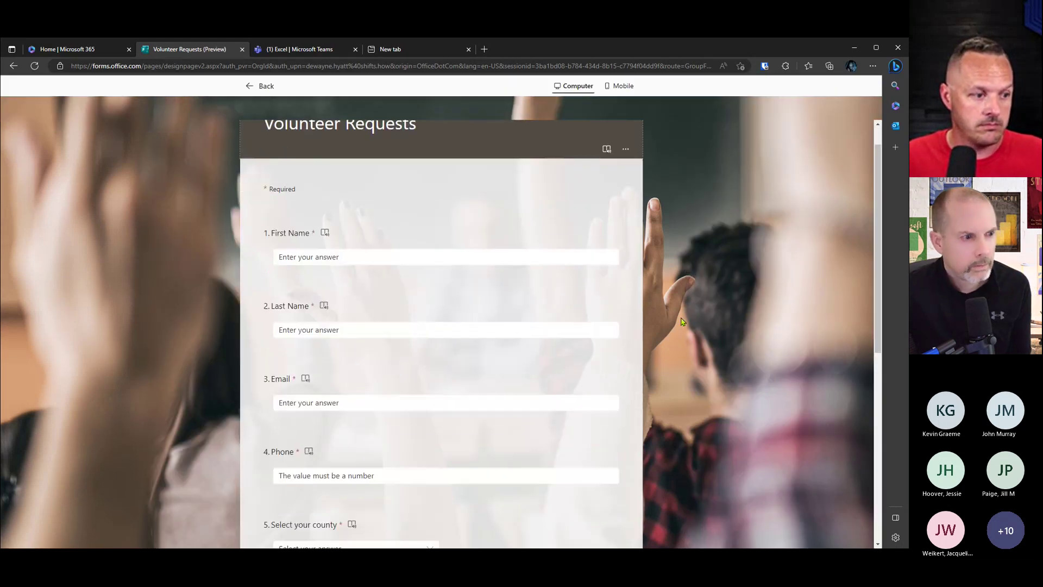
{"action": "scroll", "coordinate": [683, 320], "scroll_direction": "down", "scroll_amount": 5}
{"action": "scroll", "coordinate": [684, 321], "scroll_direction": "up", "scroll_amount": 15}
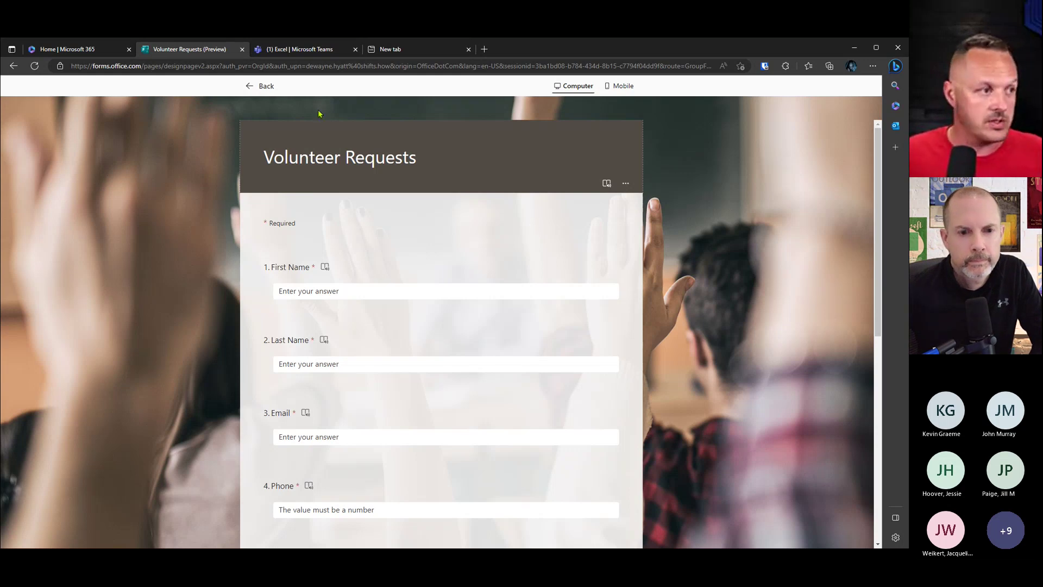
{"action": "left_click", "coordinate": [291, 51]}
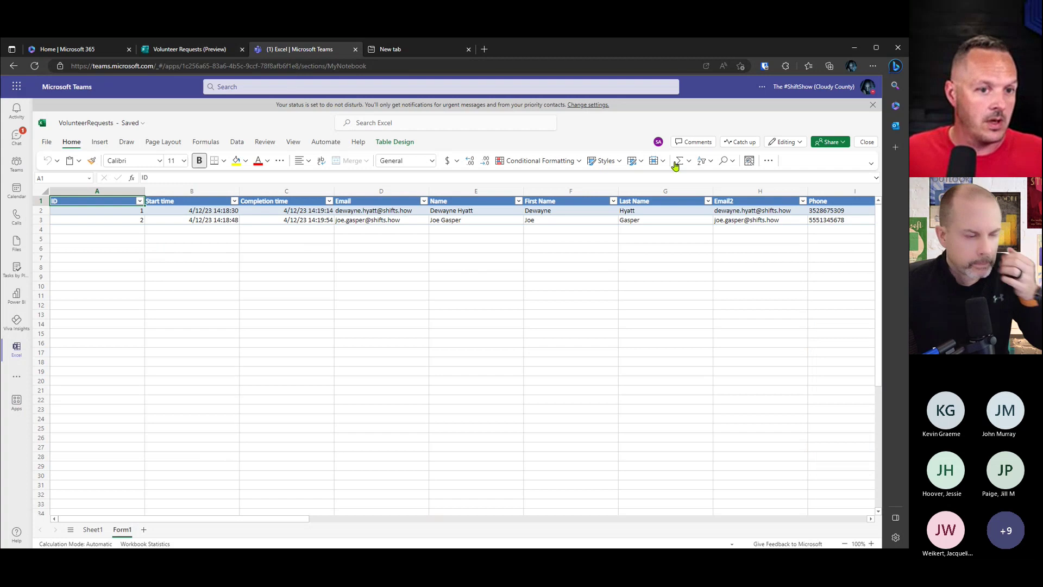
Step: Close the workbook, then add and save a Lists app tab on Community Calls
{"action": "left_click", "coordinate": [867, 142]}
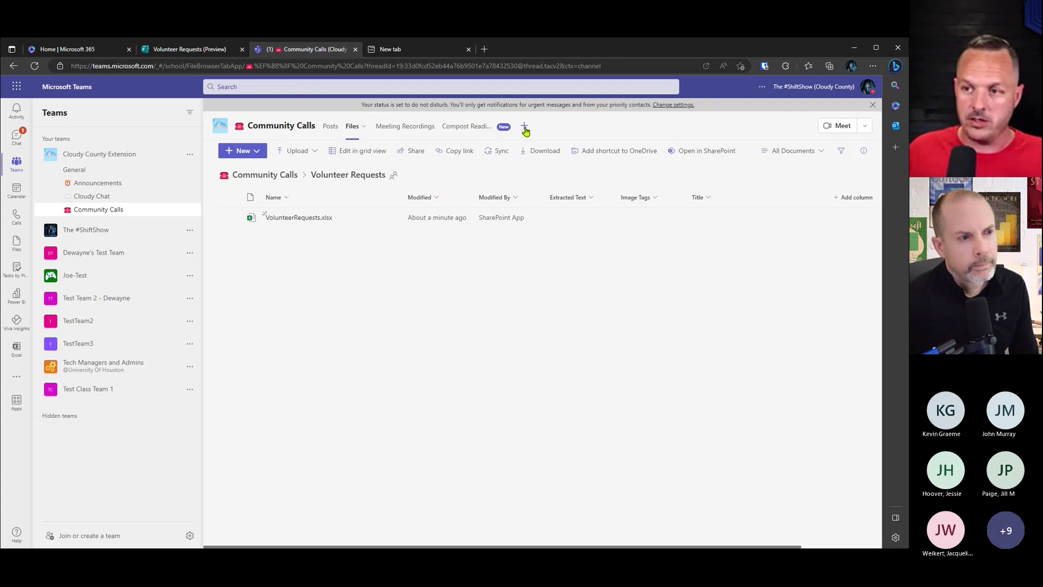
{"action": "left_click", "coordinate": [525, 128]}
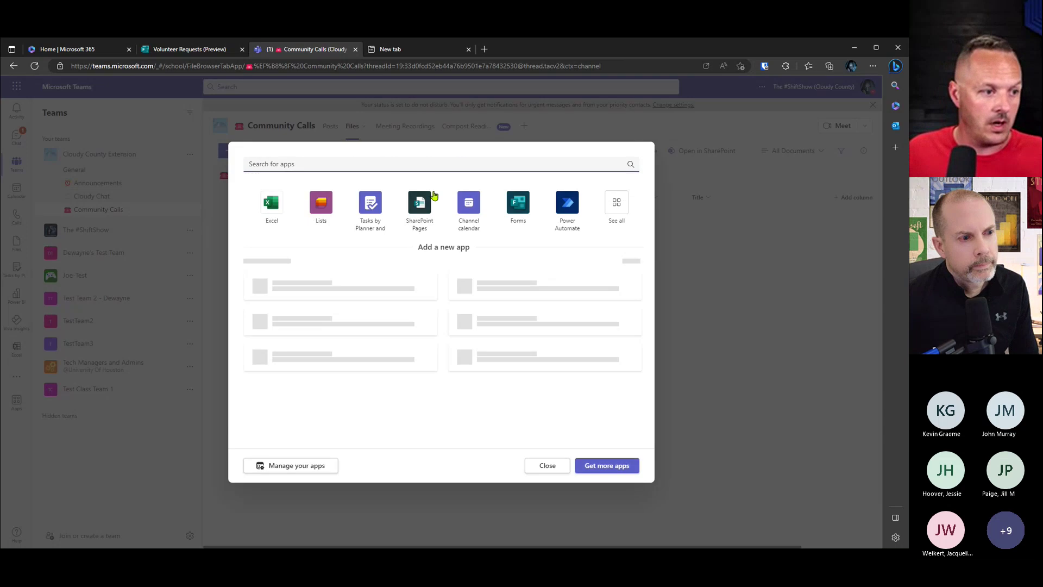
{"action": "left_click", "coordinate": [326, 202]}
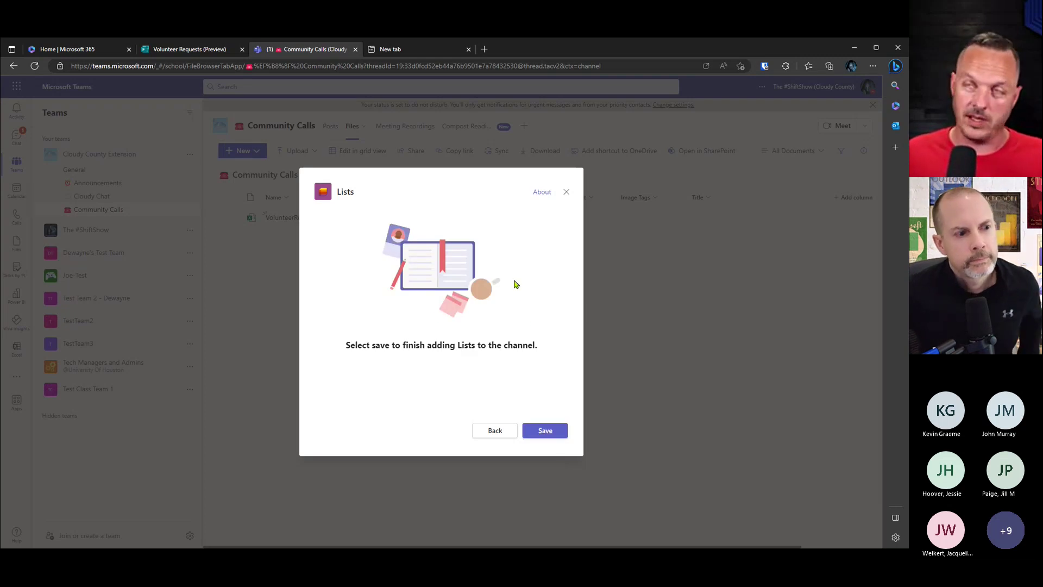
{"action": "left_click", "coordinate": [543, 430]}
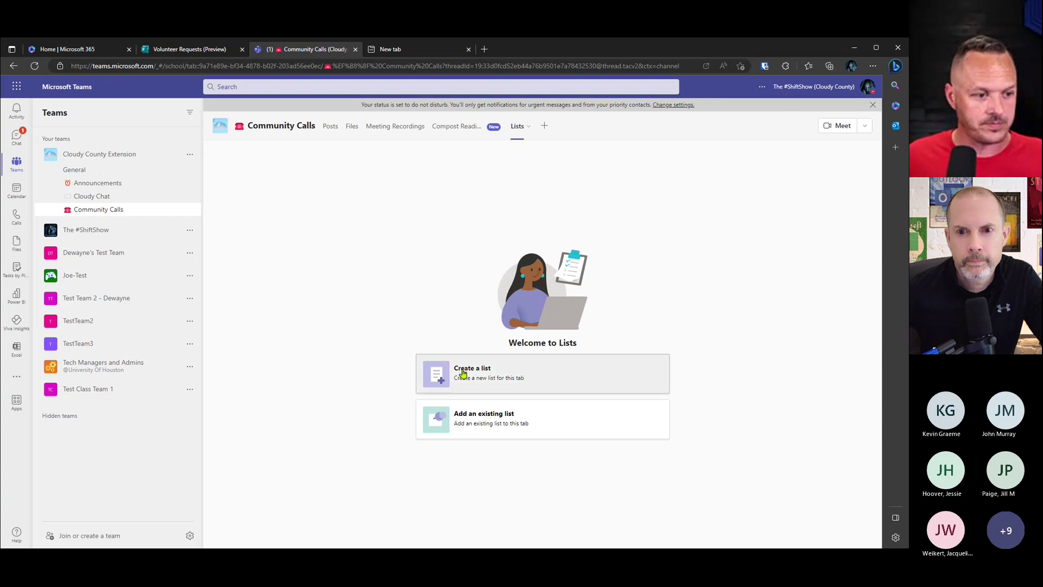
Step: Create blank list 'Volunteer Requests' described 'Tracking volunteer sign ups', with a new icon and blue colour
{"action": "left_click", "coordinate": [464, 373]}
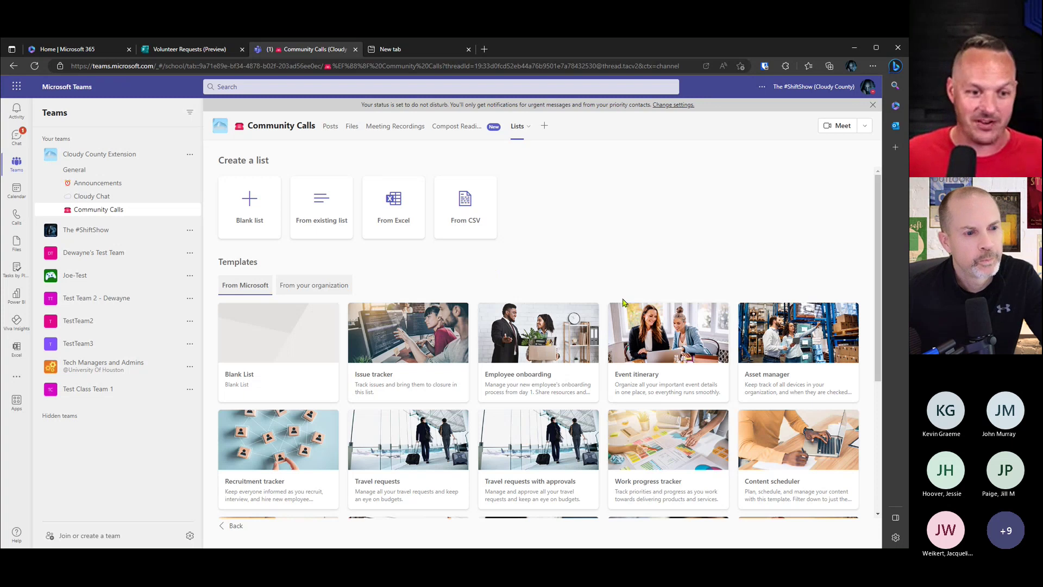
{"action": "left_click", "coordinate": [247, 196]}
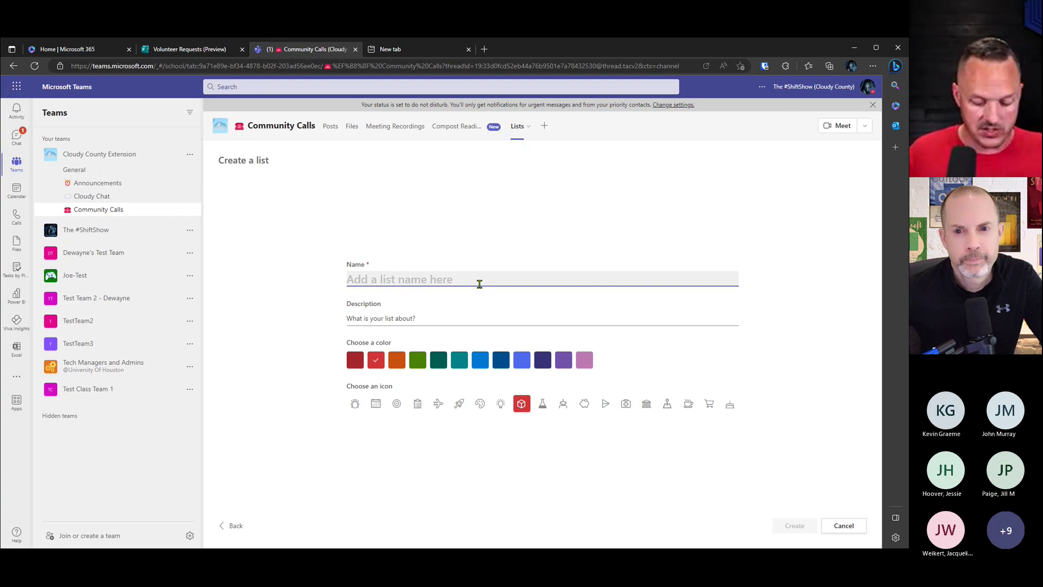
{"action": "type", "text": "Volunteer Request"}
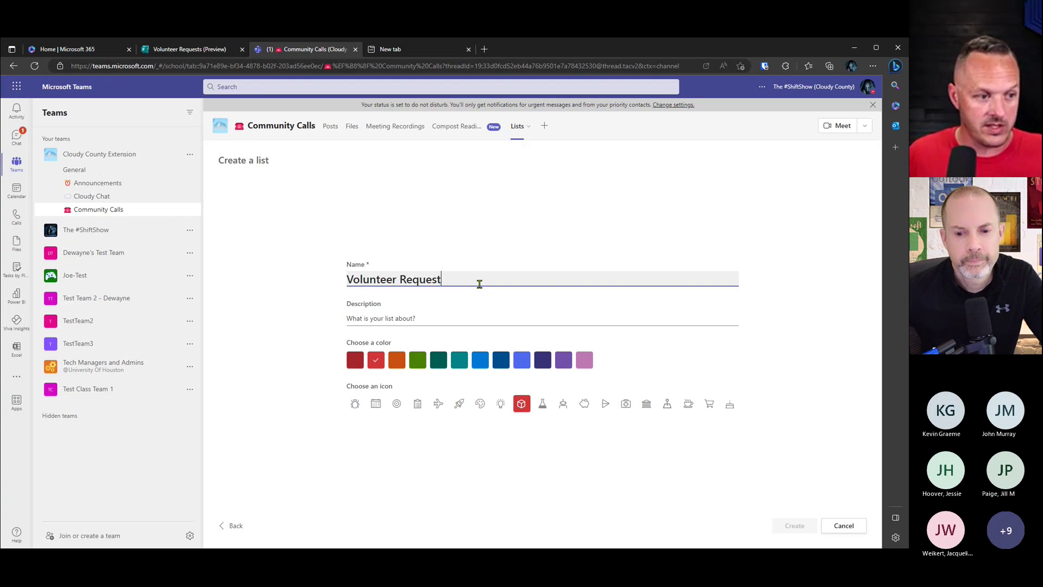
{"action": "type", "text": "s"}
{"action": "left_click", "coordinate": [466, 314]}
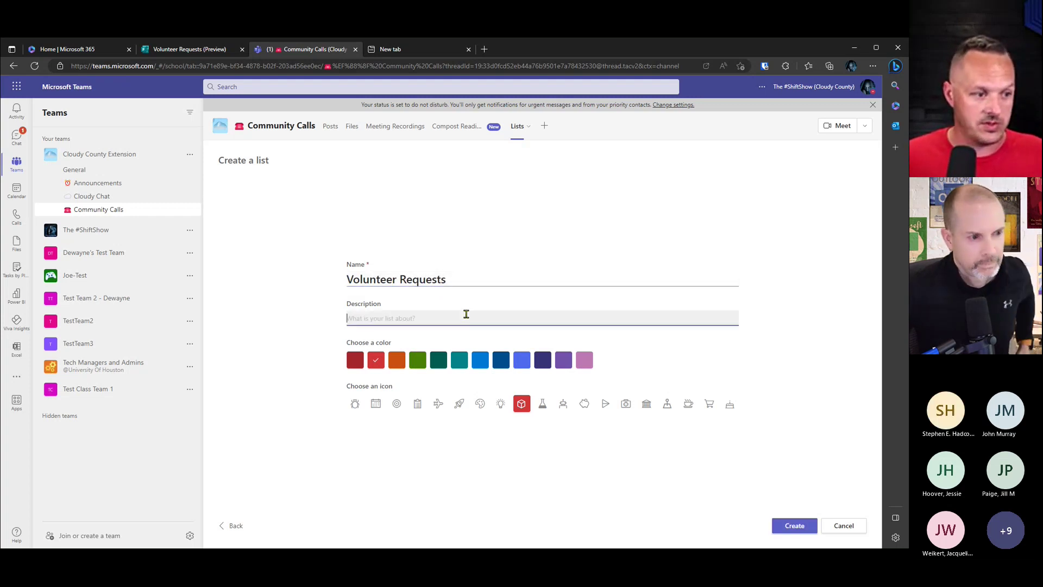
{"action": "type", "text": "Track"}
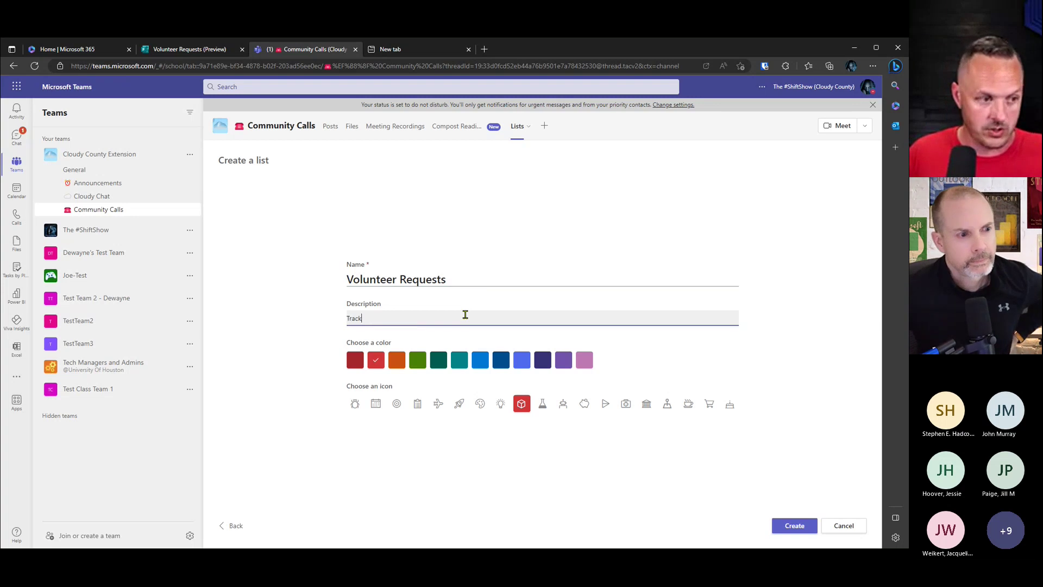
{"action": "type", "text": "ing volunte"}
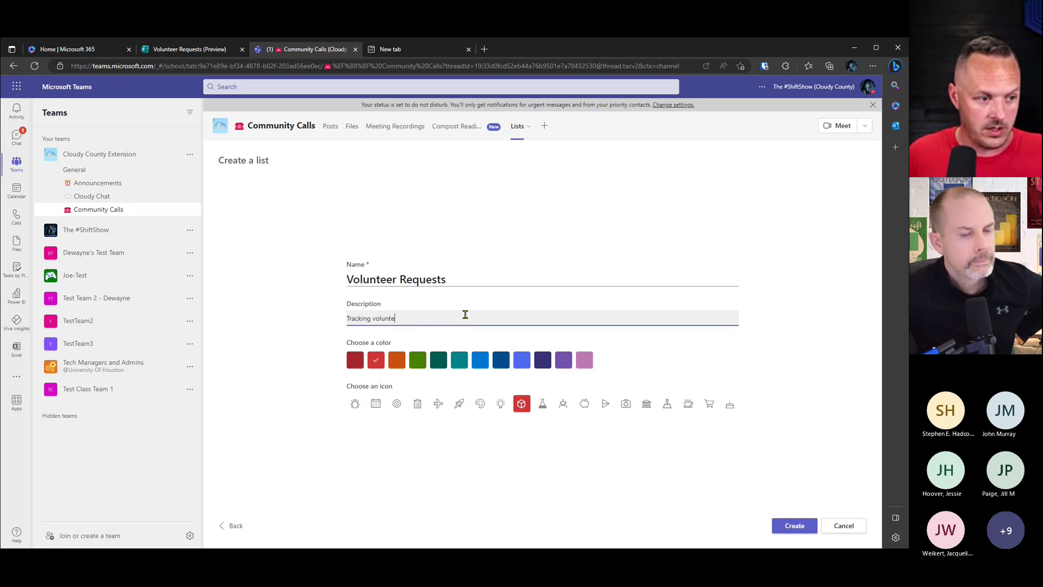
{"action": "type", "text": "er sign ups"}
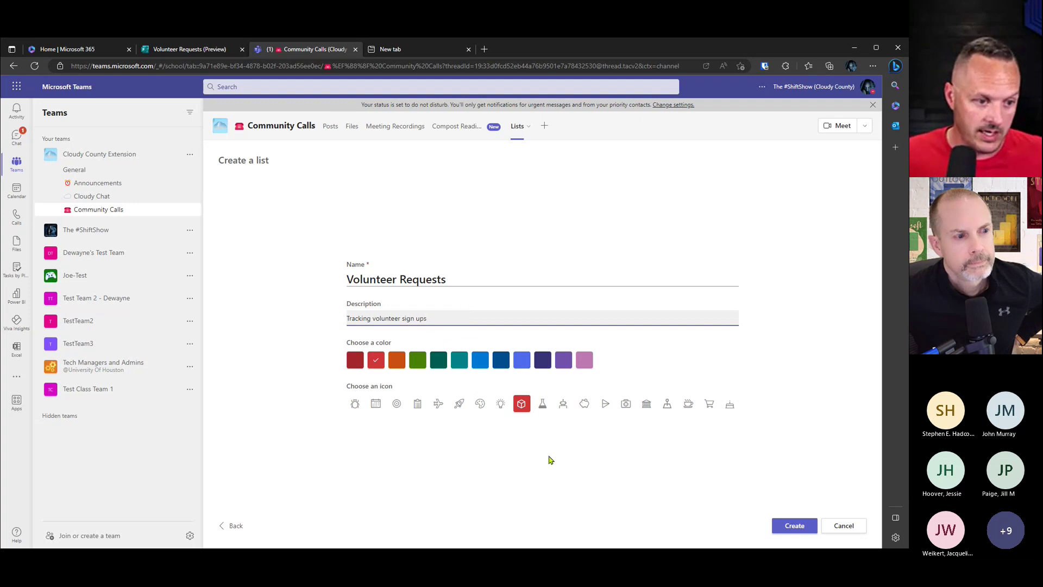
{"action": "left_click", "coordinate": [564, 408]}
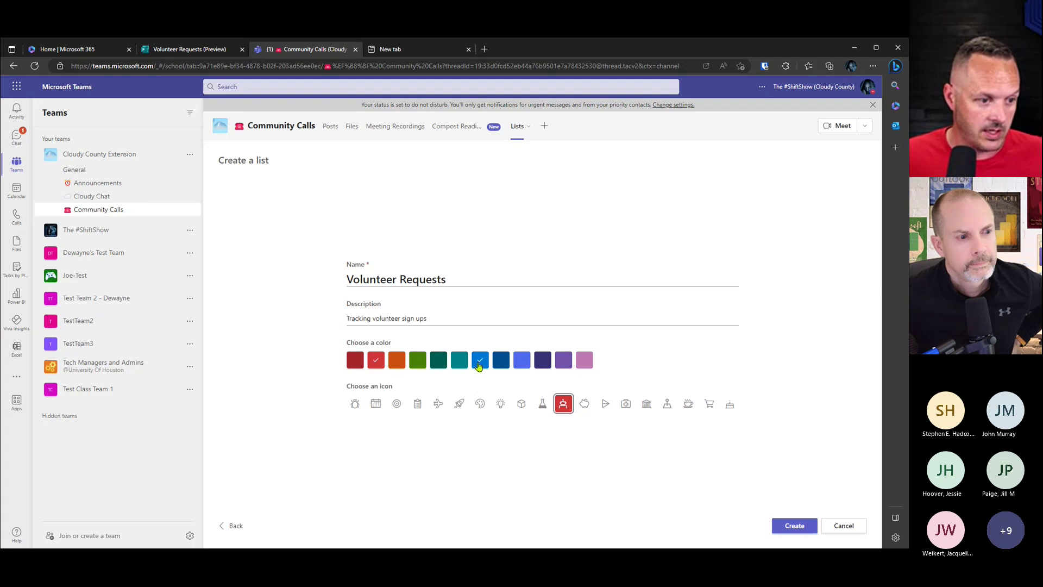
{"action": "left_click", "coordinate": [480, 360]}
{"action": "left_click", "coordinate": [794, 525]}
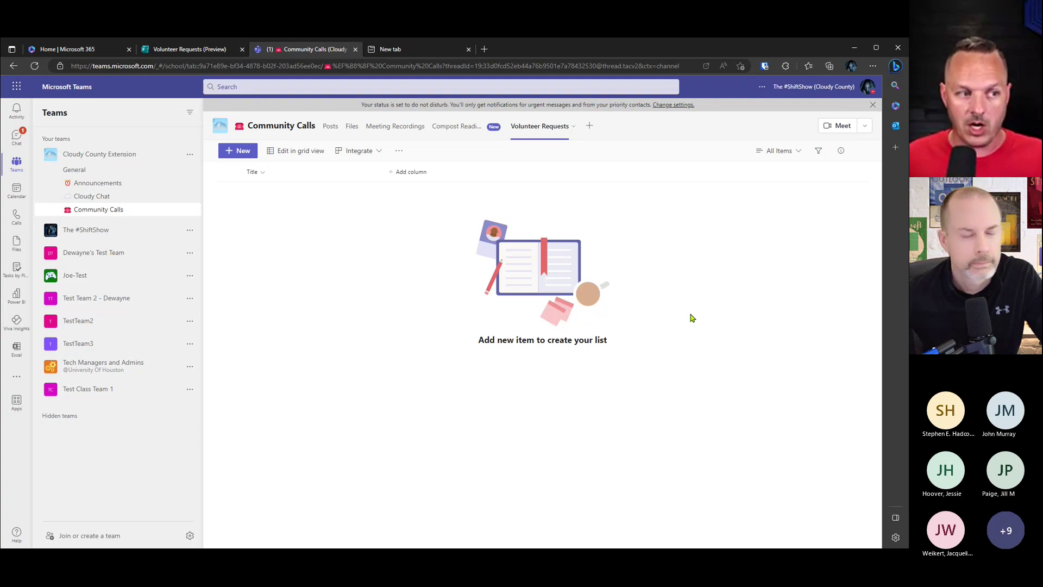
Step: Add a single line of text column named Last Name
{"action": "left_click", "coordinate": [405, 174]}
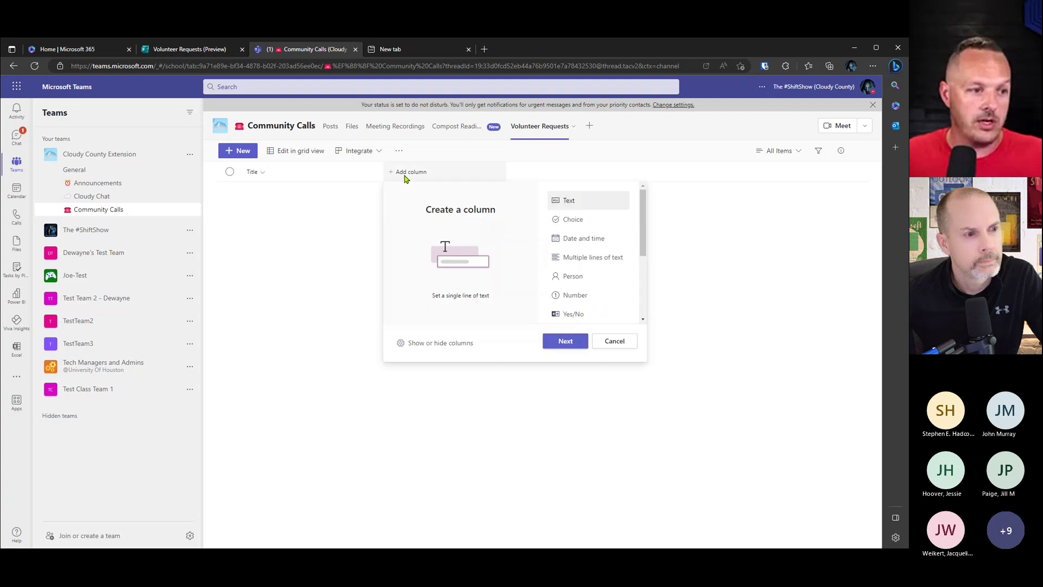
{"action": "left_click", "coordinate": [196, 51]}
{"action": "left_click", "coordinate": [412, 50]}
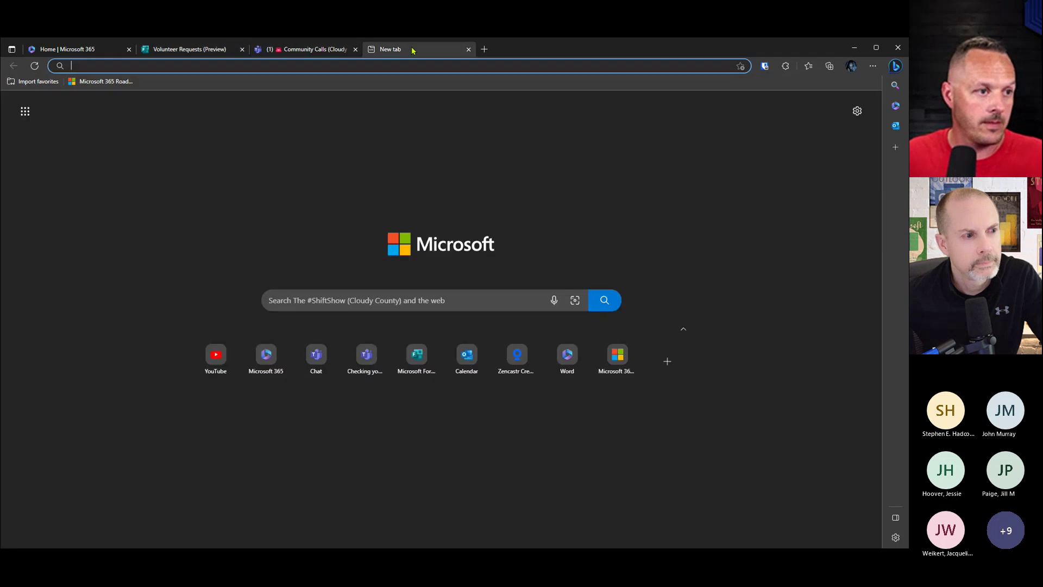
{"action": "left_click", "coordinate": [228, 50]}
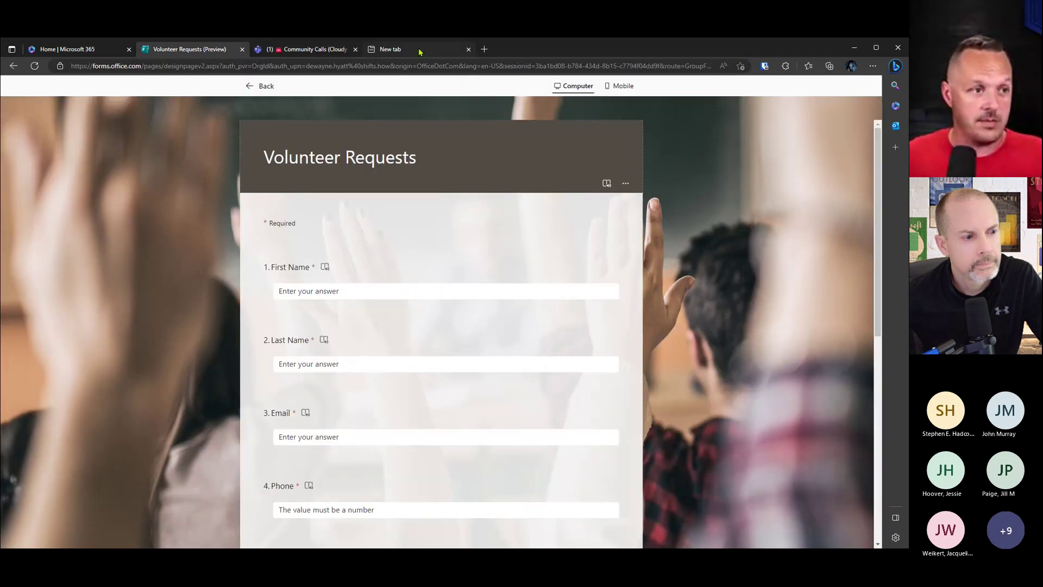
{"action": "left_click", "coordinate": [348, 51]}
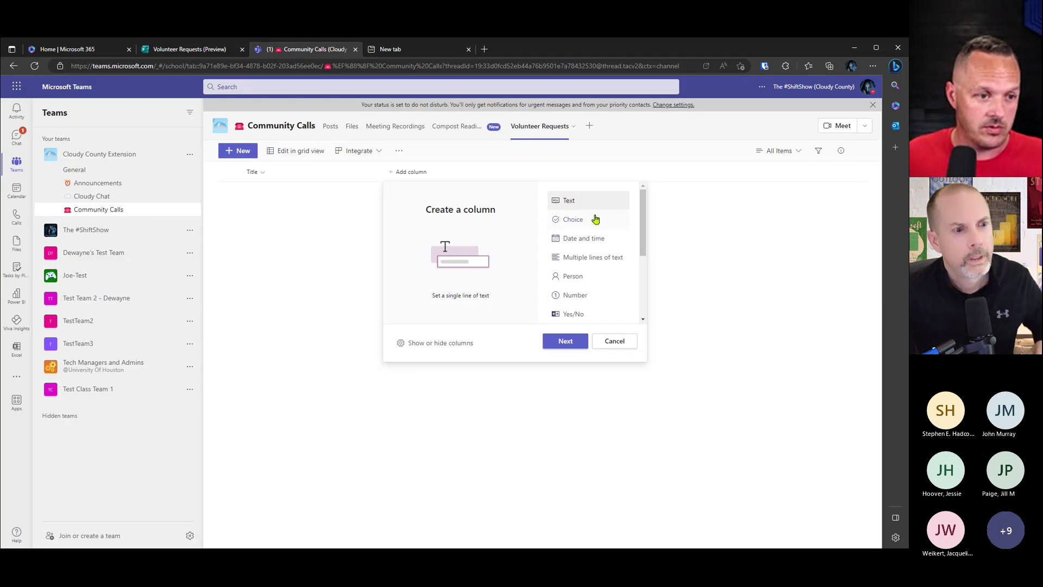
{"action": "left_click", "coordinate": [566, 342]}
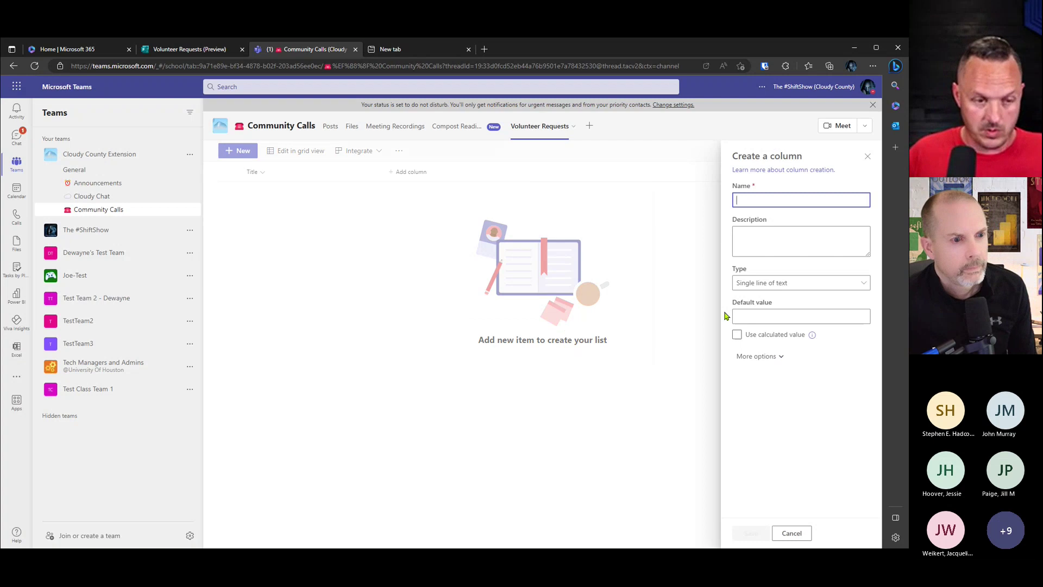
{"action": "type", "text": "Firs"}
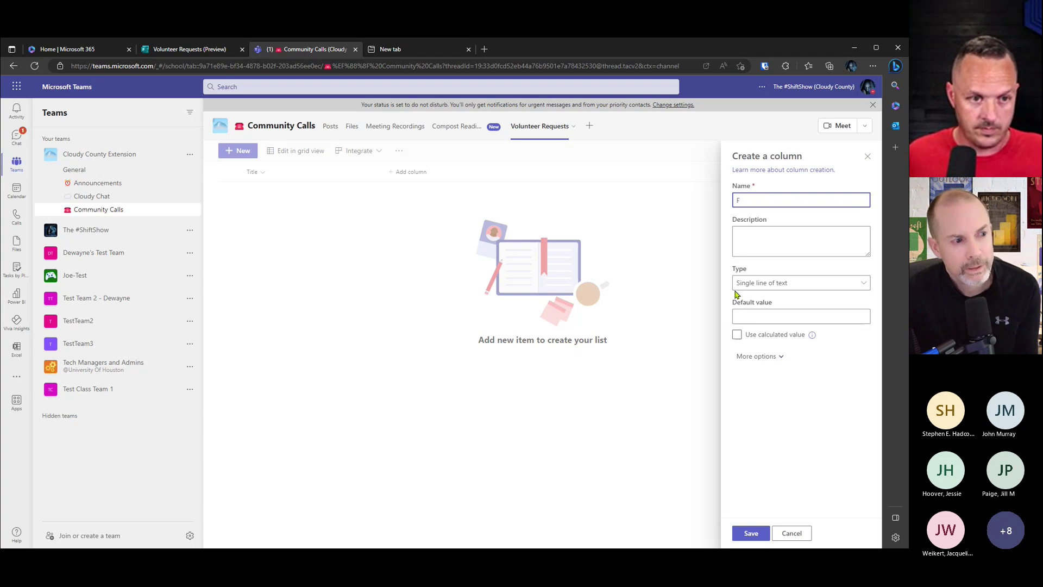
{"action": "key", "text": "BackSpace"}
{"action": "type", "text": "Last Nam"}
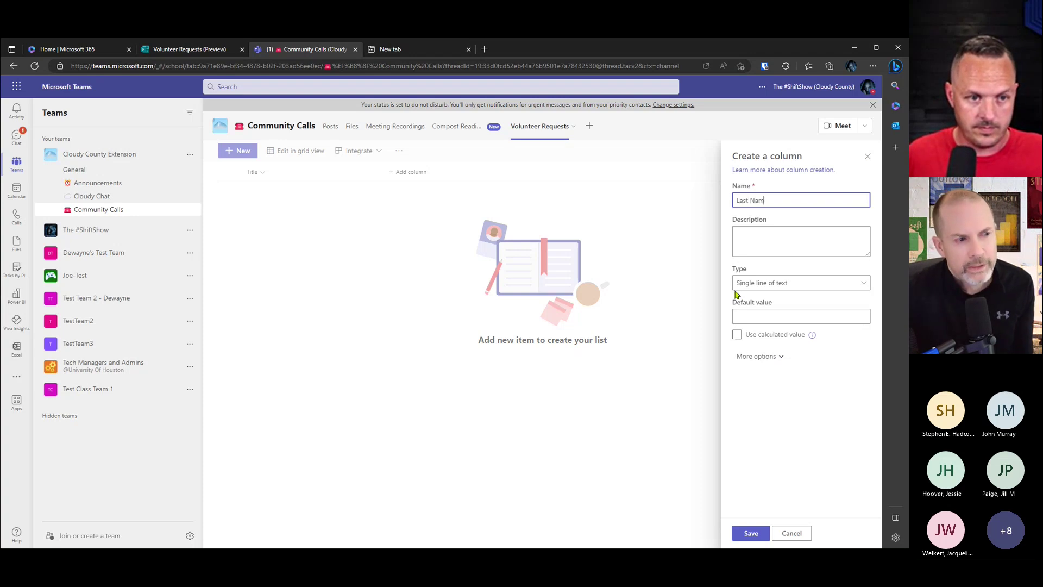
{"action": "type", "text": "e"}
{"action": "left_click", "coordinate": [744, 530]}
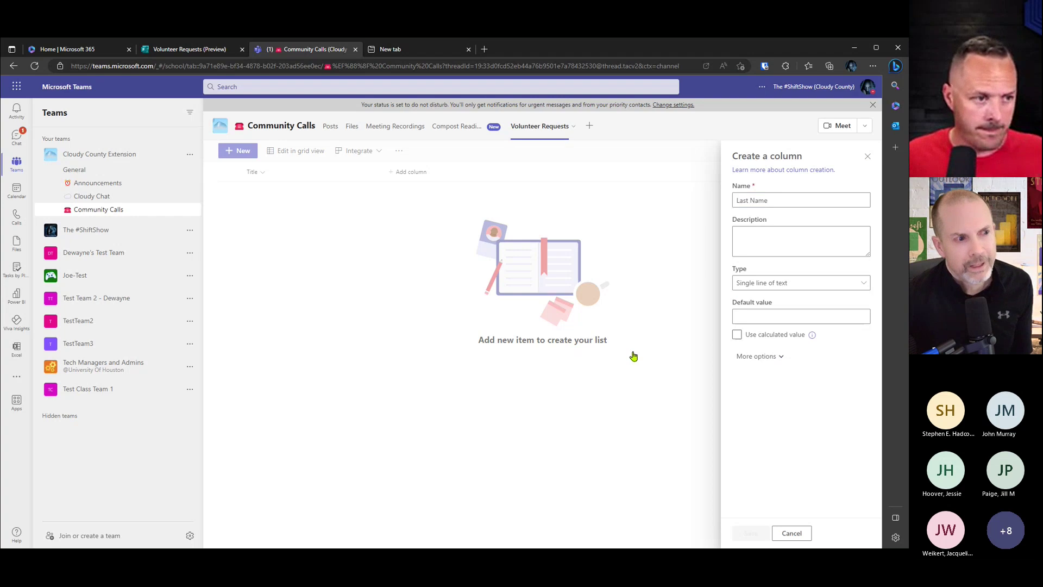
Step: Rename the Title column to First Name
{"action": "left_click", "coordinate": [478, 172]}
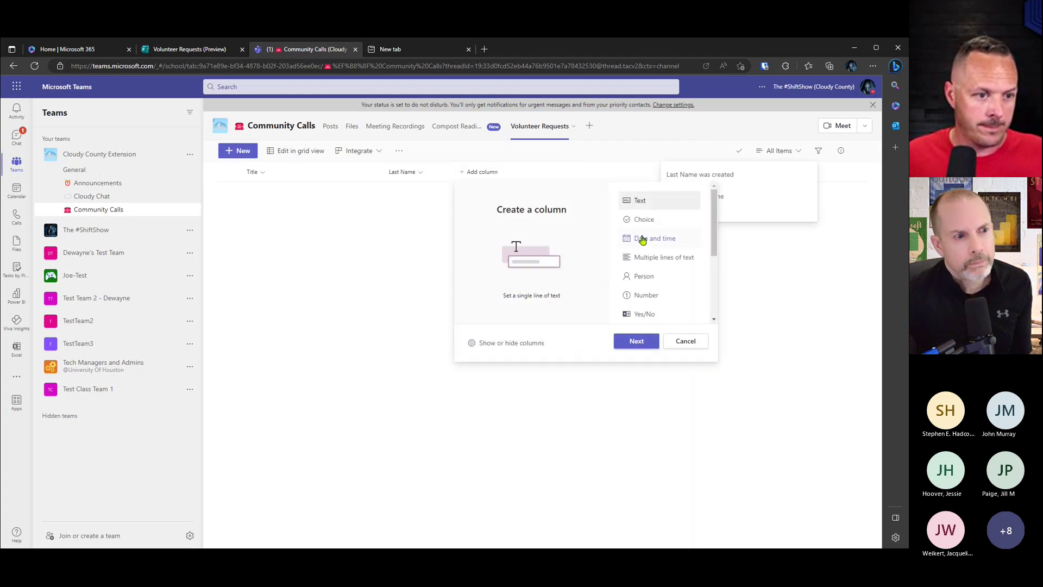
{"action": "left_click", "coordinate": [683, 341]}
{"action": "left_click", "coordinate": [262, 173]}
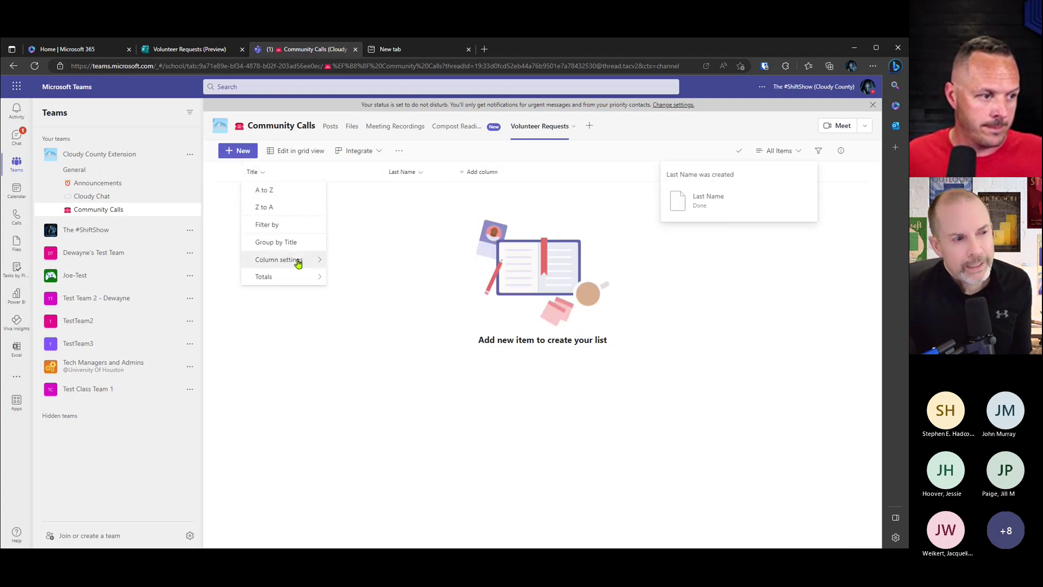
{"action": "mouse_move", "coordinate": [303, 260]}
{"action": "left_click", "coordinate": [334, 260]}
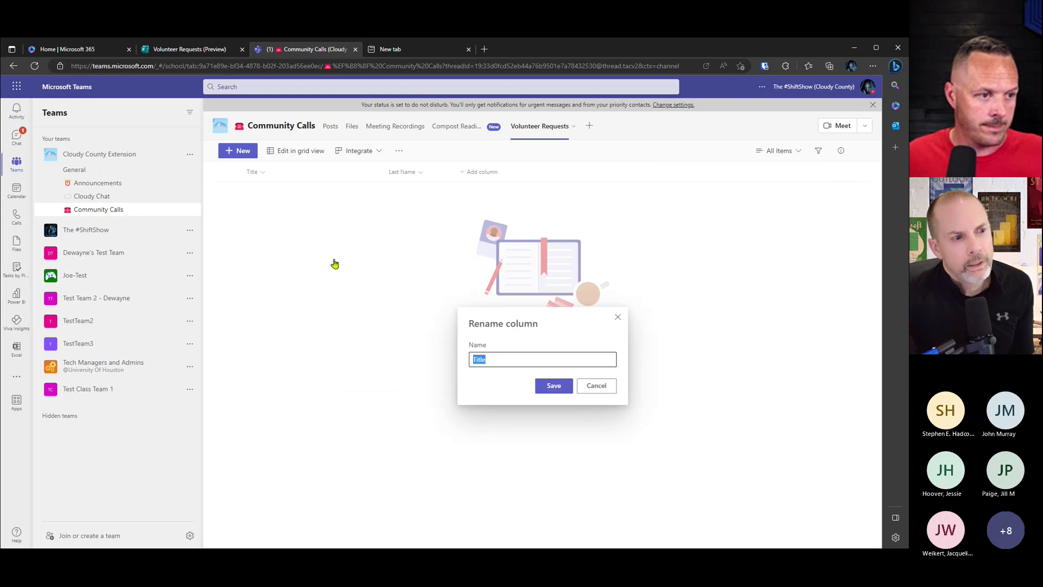
{"action": "type", "text": "First Nam"}
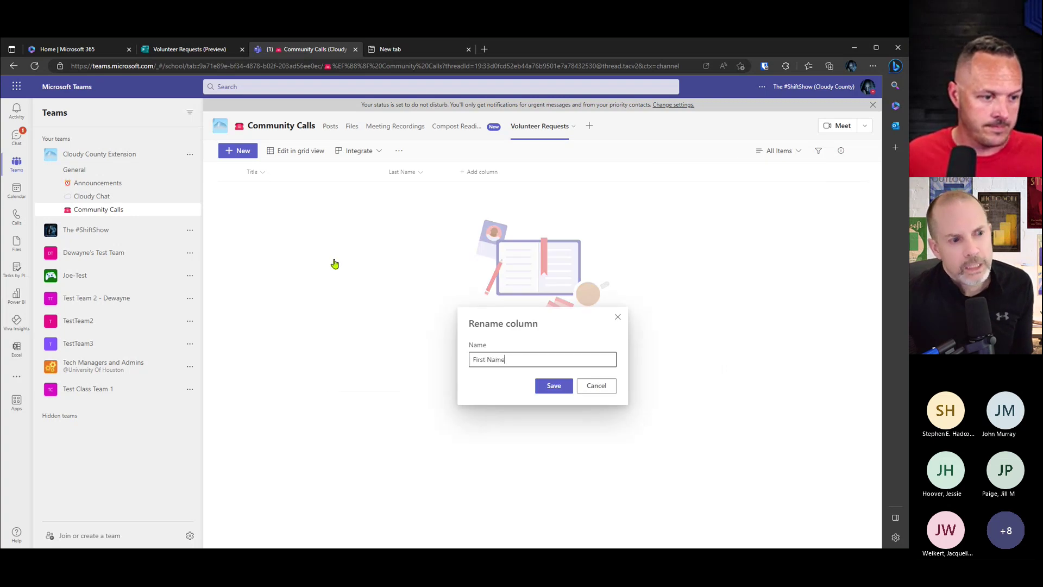
{"action": "left_click", "coordinate": [553, 385]}
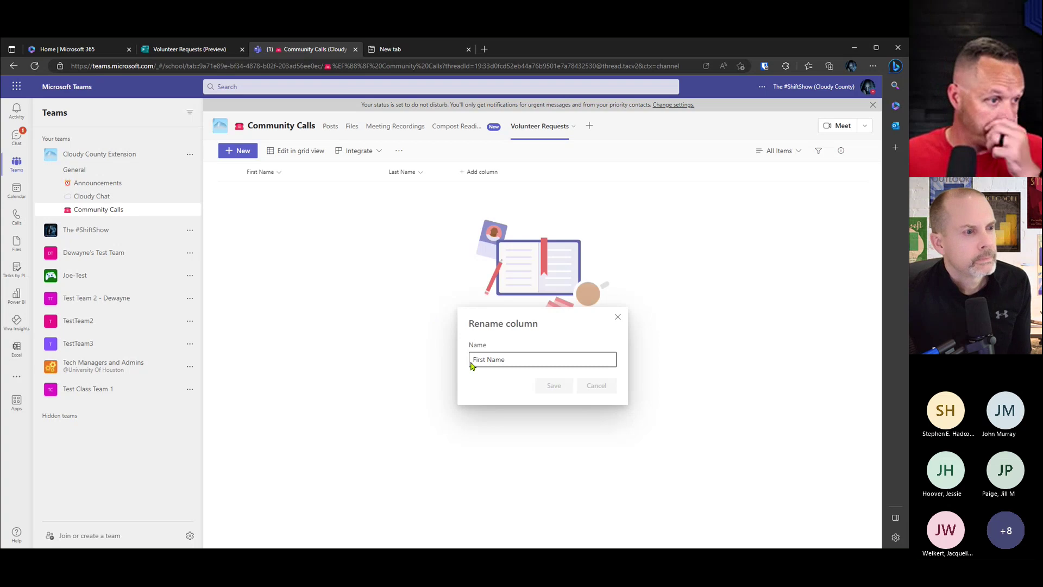
{"action": "left_click", "coordinate": [481, 173]}
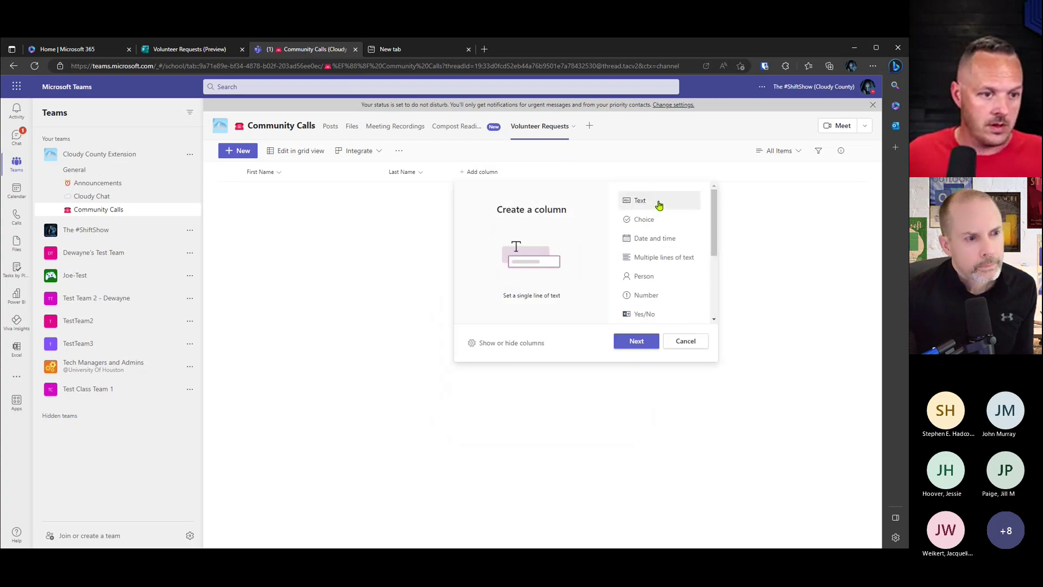
Step: Add a single line of text column named Email, then check the form's questions
{"action": "left_click", "coordinate": [636, 341]}
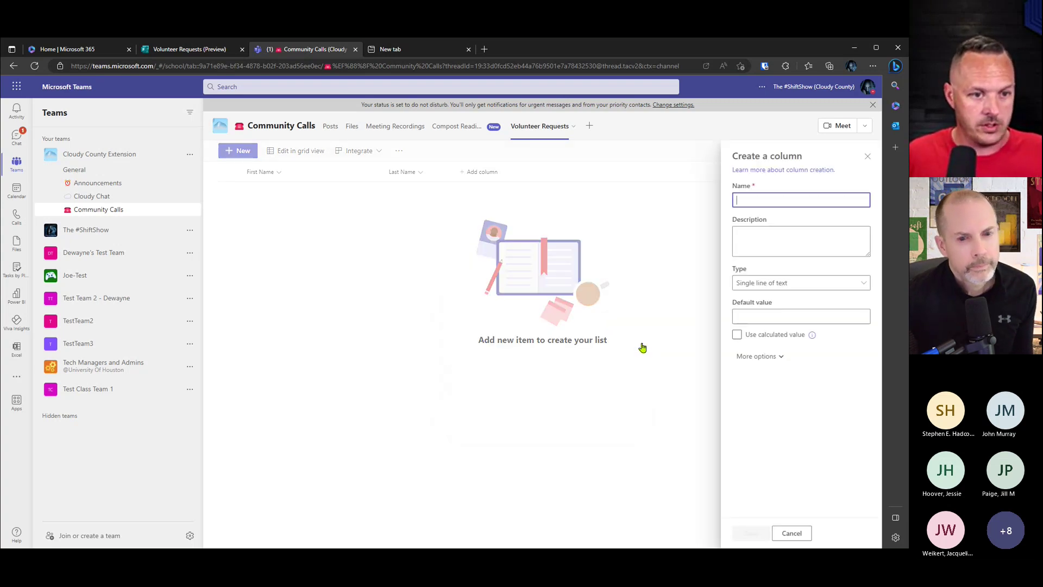
{"action": "type", "text": "Email"}
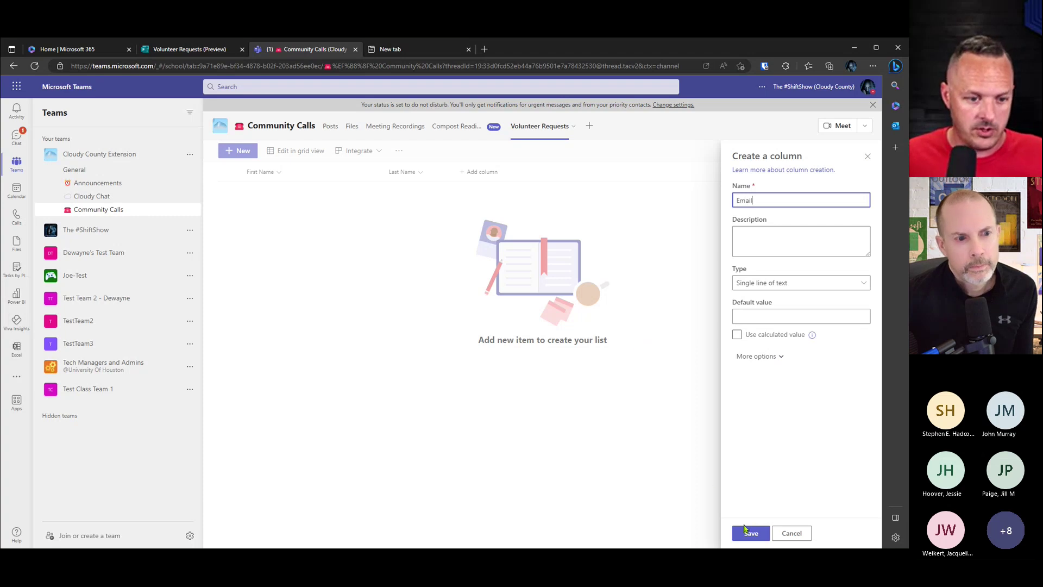
{"action": "left_click", "coordinate": [751, 533]}
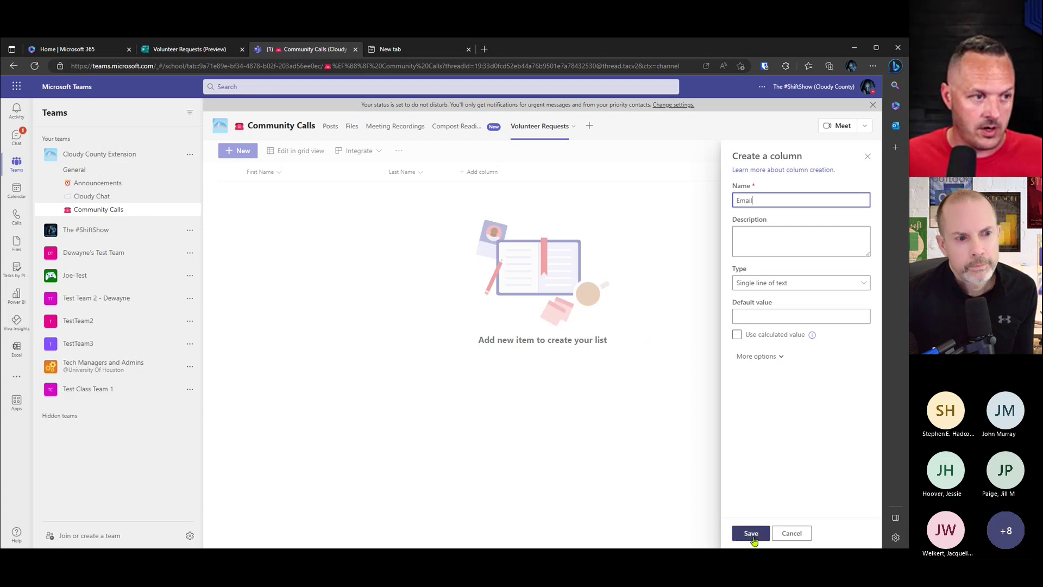
{"action": "left_click", "coordinate": [185, 50]}
{"action": "scroll", "coordinate": [494, 310], "scroll_direction": "down", "scroll_amount": 3}
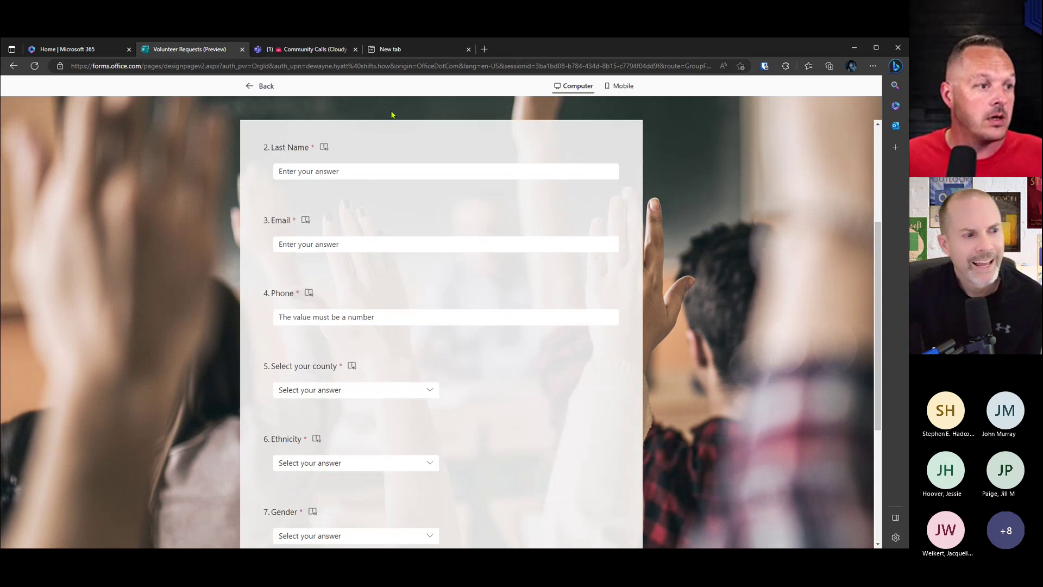
{"action": "left_click", "coordinate": [329, 50]}
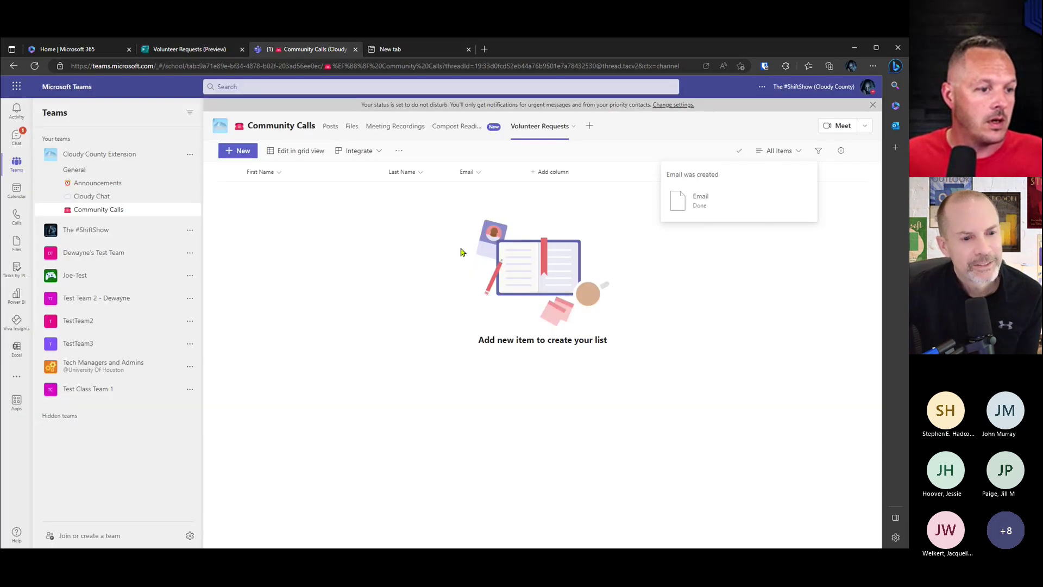
Step: Add a Number-type column named Phone
{"action": "left_click", "coordinate": [560, 171]}
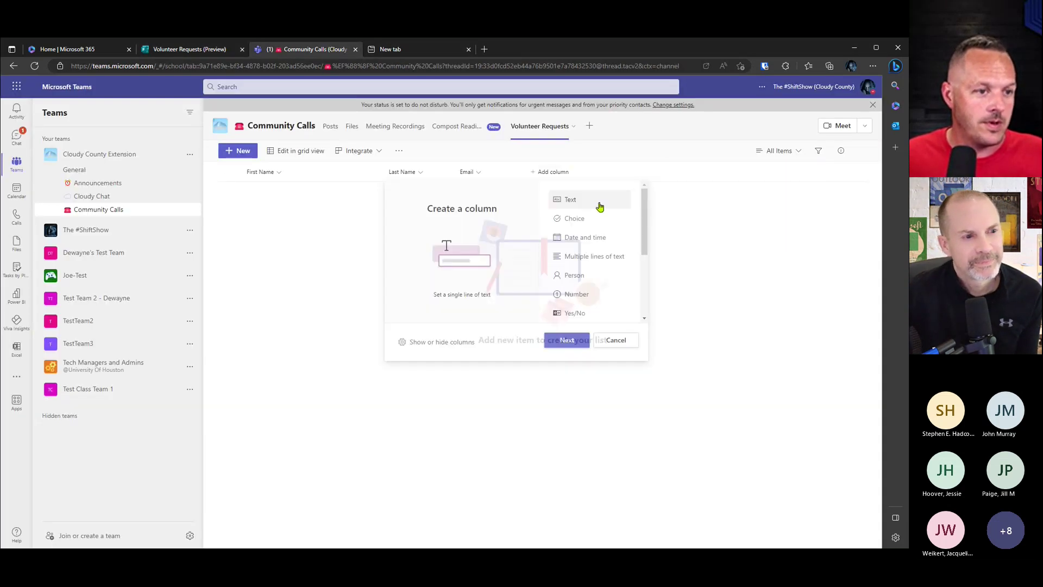
{"action": "left_click", "coordinate": [576, 297]}
{"action": "left_click", "coordinate": [567, 342]}
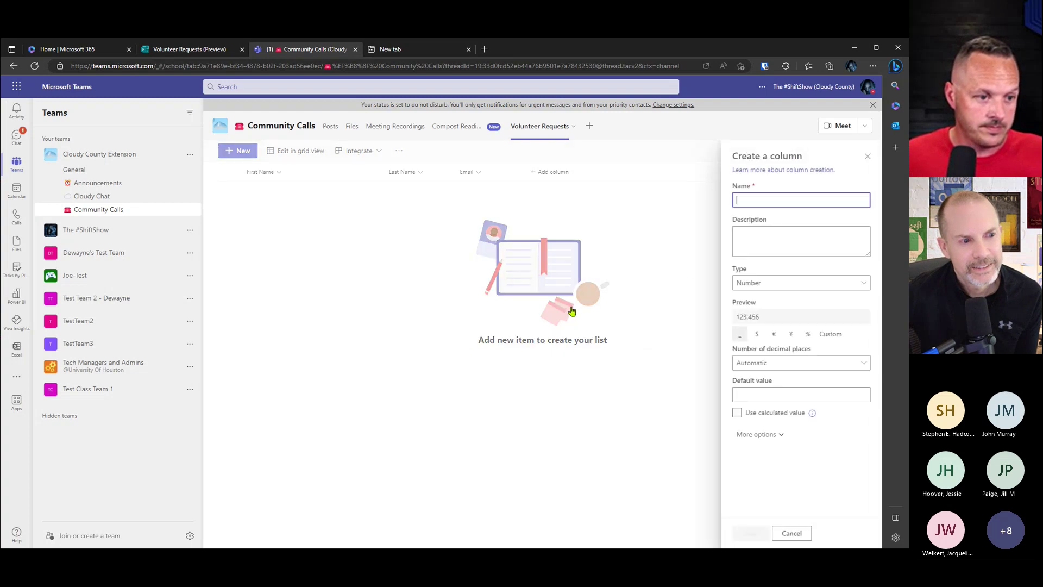
{"action": "type", "text": "Phone"}
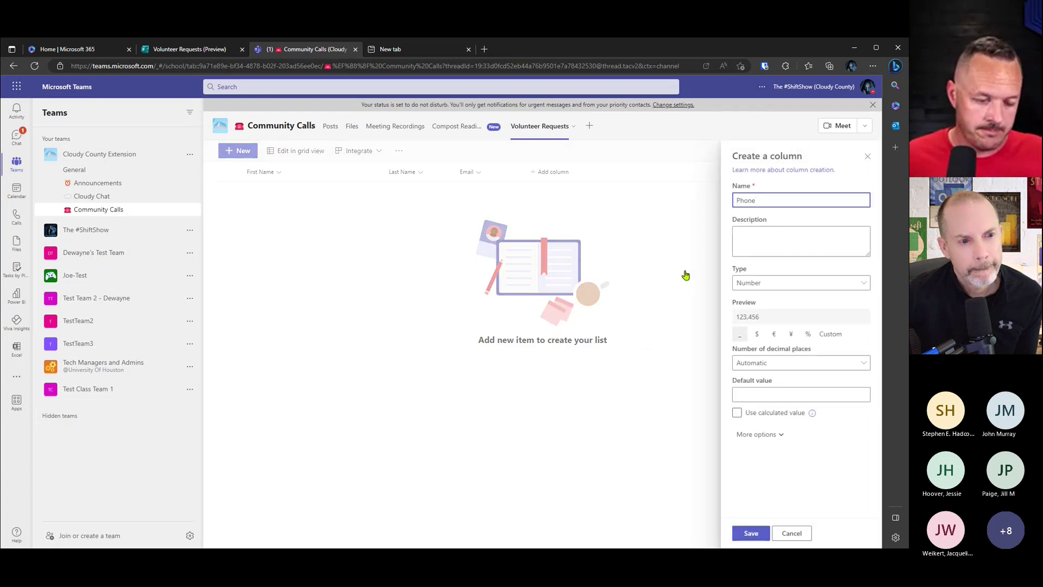
{"action": "left_click", "coordinate": [753, 533]}
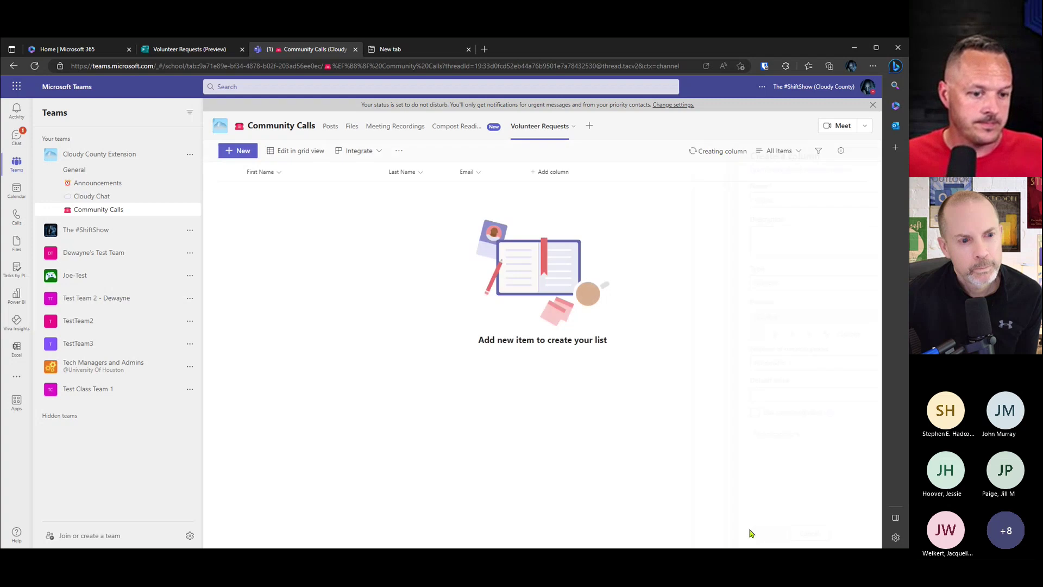
Step: Scroll the form to review its later questions before adding the next column
{"action": "left_click", "coordinate": [180, 54]}
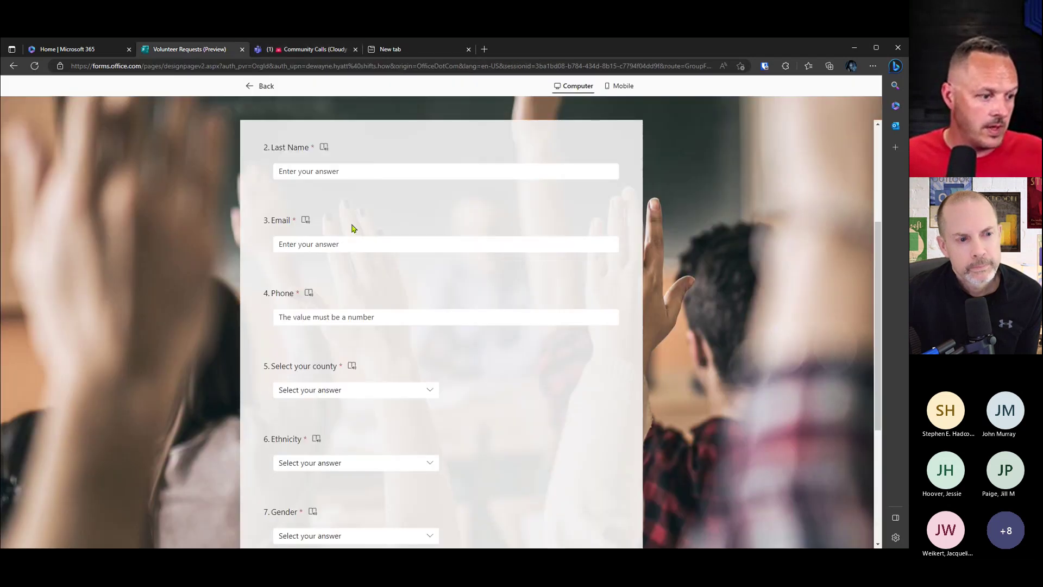
{"action": "scroll", "coordinate": [349, 225], "scroll_direction": "down", "scroll_amount": 1}
{"action": "scroll", "coordinate": [456, 337], "scroll_direction": "down", "scroll_amount": 1}
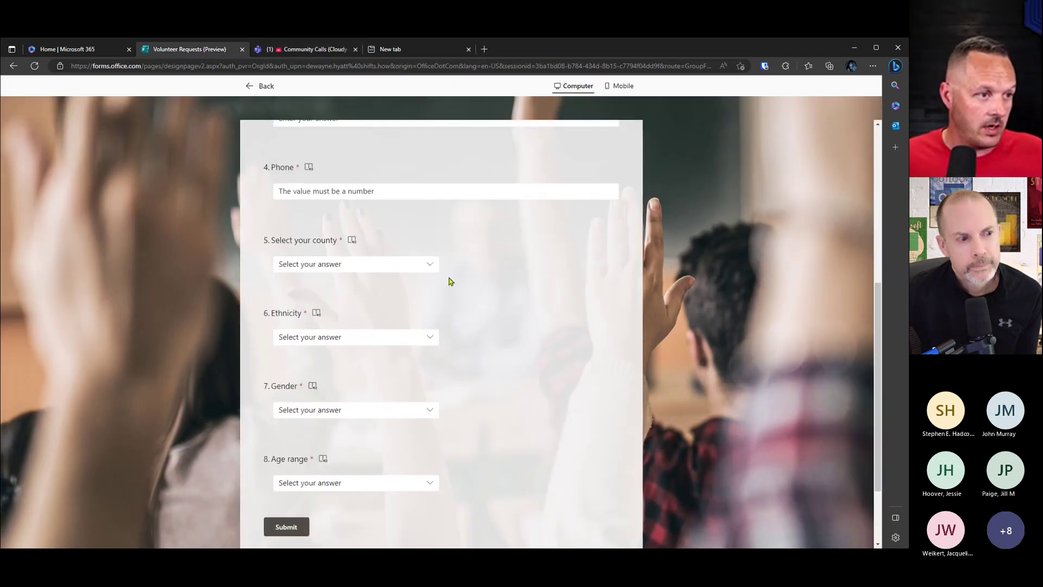
{"action": "left_click", "coordinate": [401, 49]}
{"action": "left_click", "coordinate": [309, 53]}
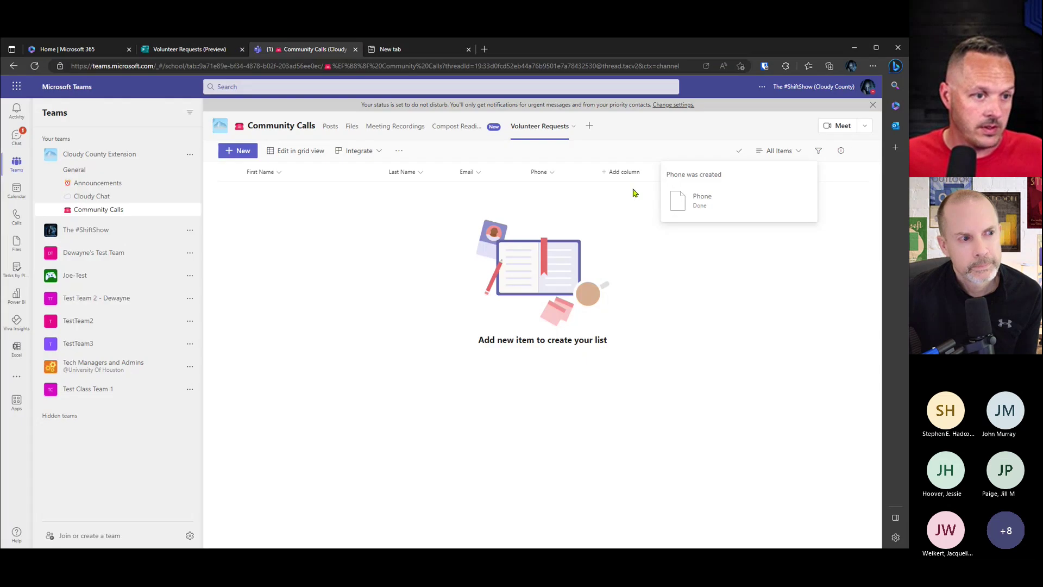
{"action": "left_click", "coordinate": [616, 171]}
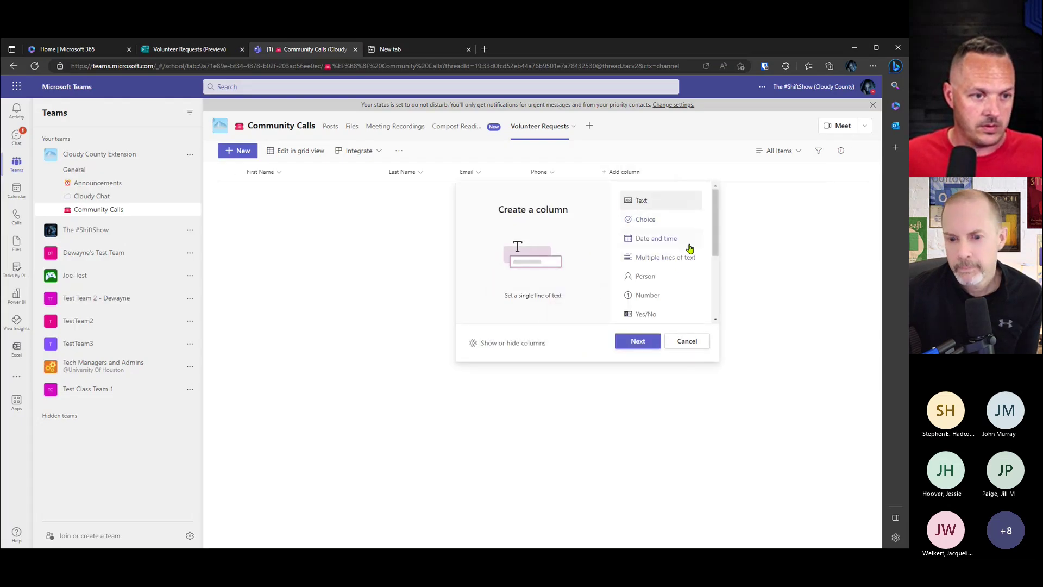
Step: Add a single line of text column named County
{"action": "left_click", "coordinate": [638, 340]}
{"action": "type", "text": "County"}
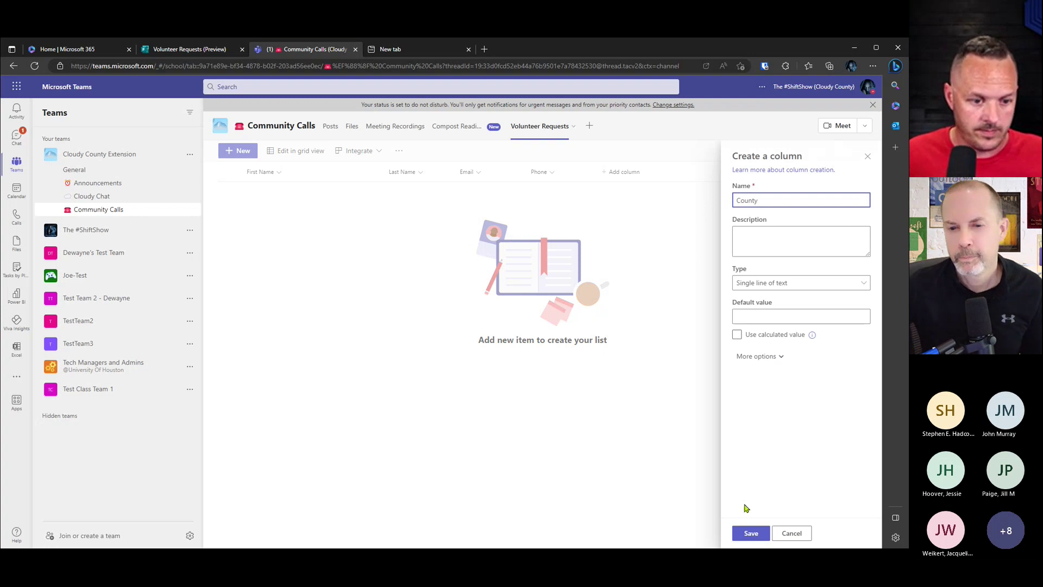
{"action": "left_click", "coordinate": [750, 532]}
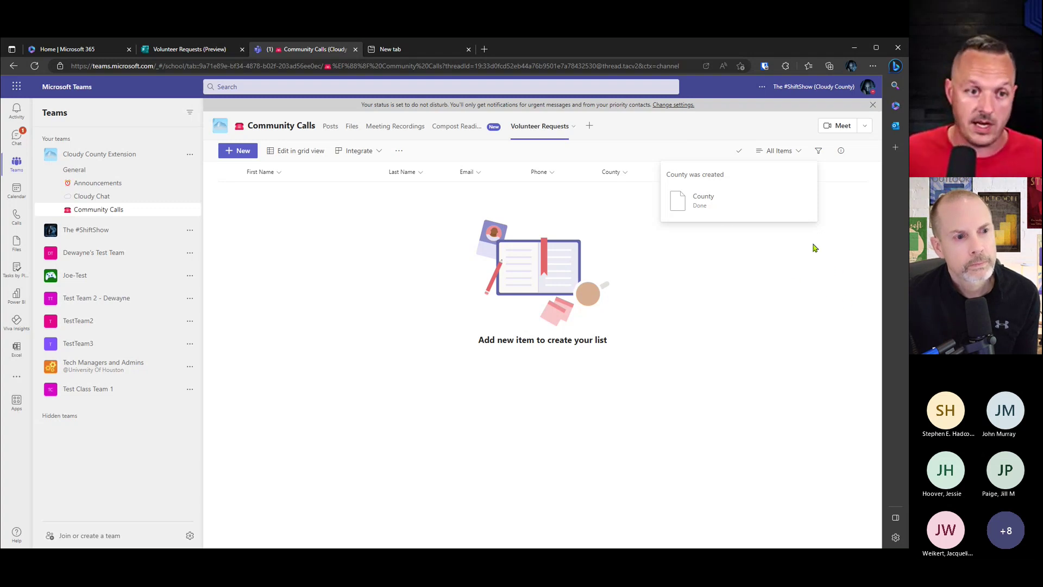
{"action": "left_click", "coordinate": [796, 151]}
Step: Add an Ethnicity text column, checking its creation progress details
{"action": "left_click", "coordinate": [713, 172]}
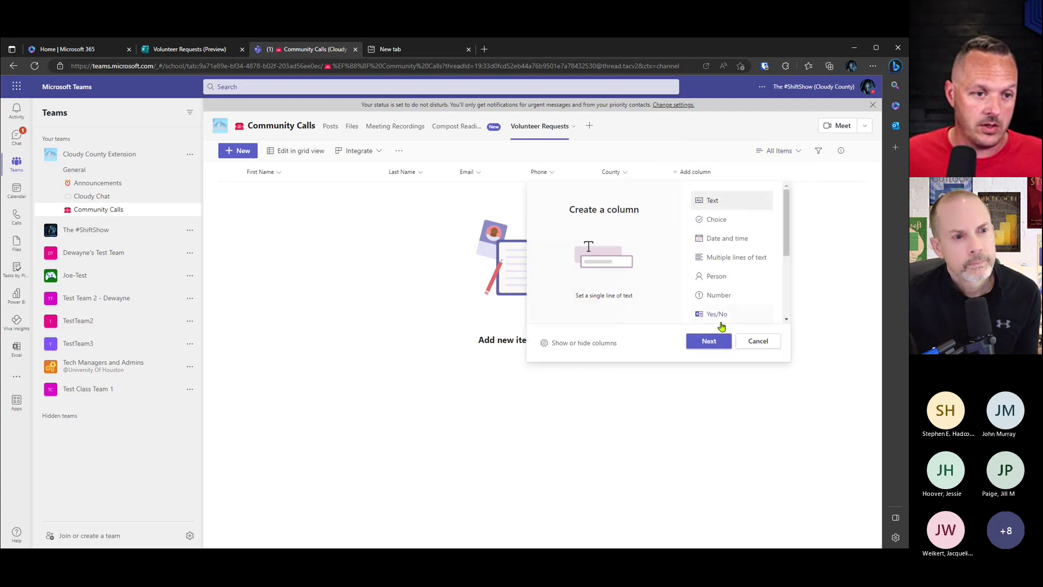
{"action": "left_click", "coordinate": [708, 341]}
{"action": "type", "text": "Ethnicity"}
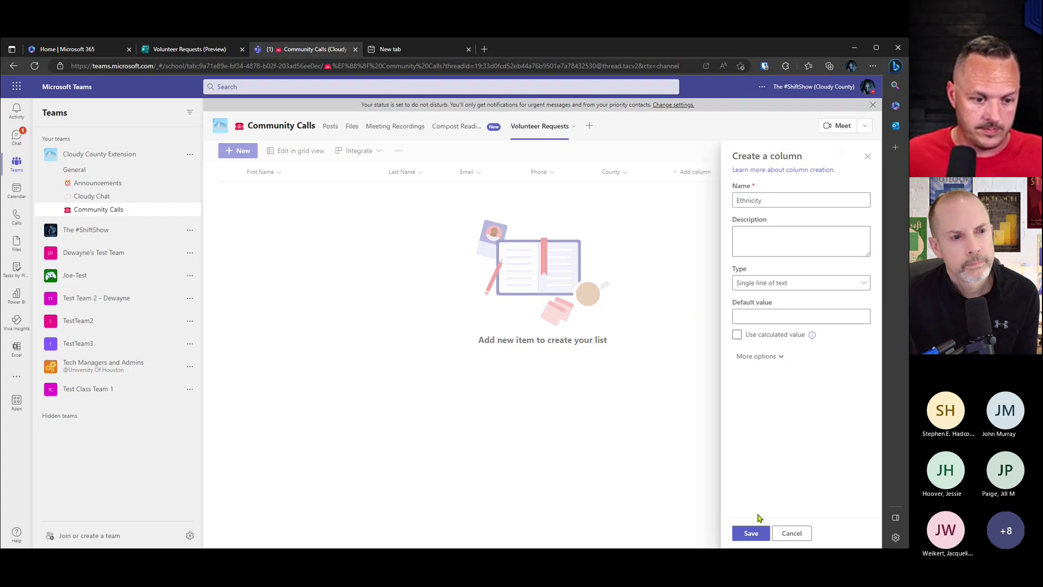
{"action": "left_click", "coordinate": [751, 533]}
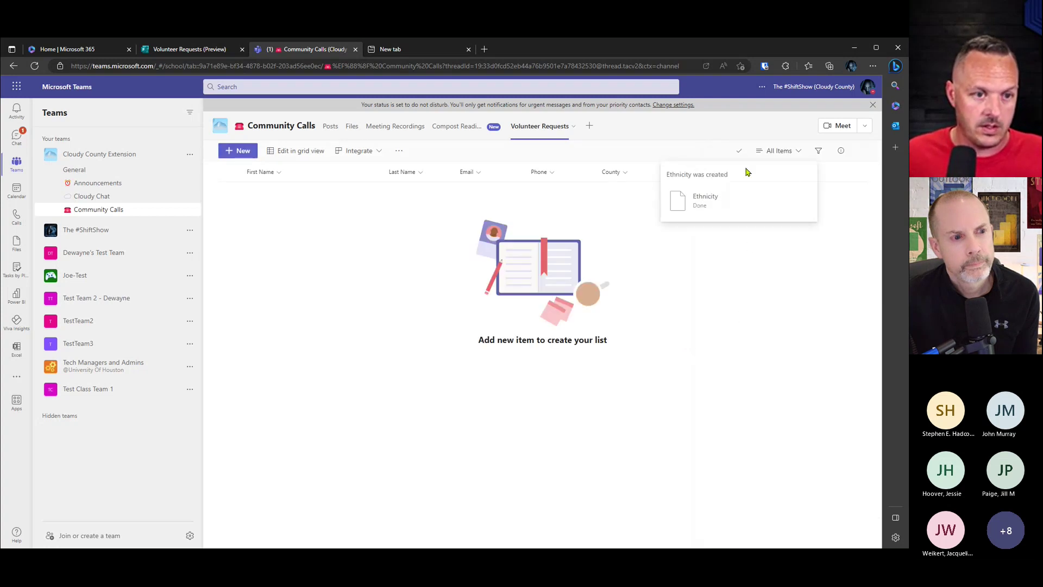
{"action": "left_click", "coordinate": [777, 150]}
{"action": "left_click", "coordinate": [750, 165]}
{"action": "left_click", "coordinate": [737, 152]}
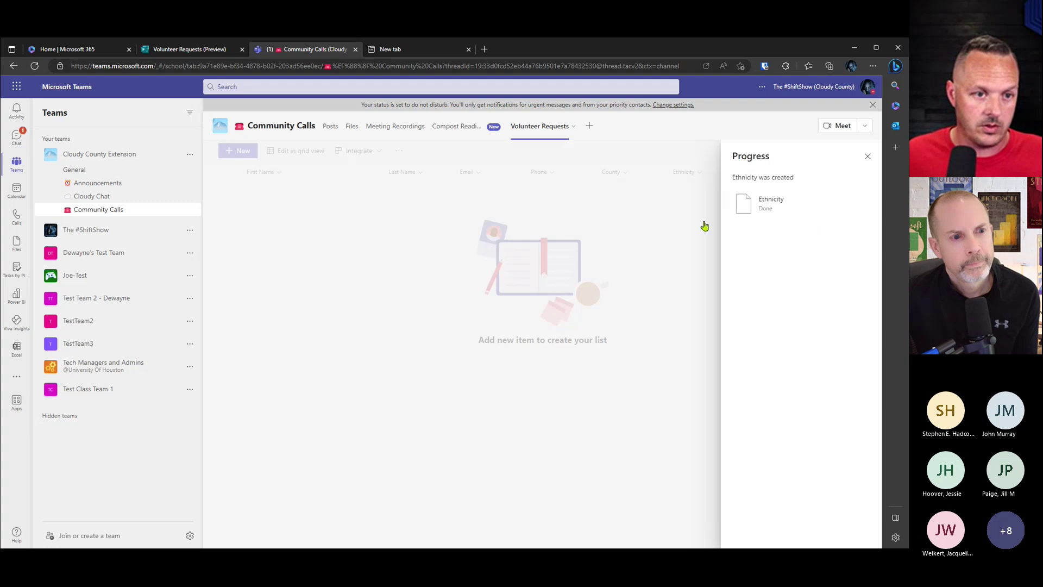
{"action": "left_click", "coordinate": [867, 158]}
Step: Add a Gender text column to complete the seven columns
{"action": "left_click", "coordinate": [766, 171]}
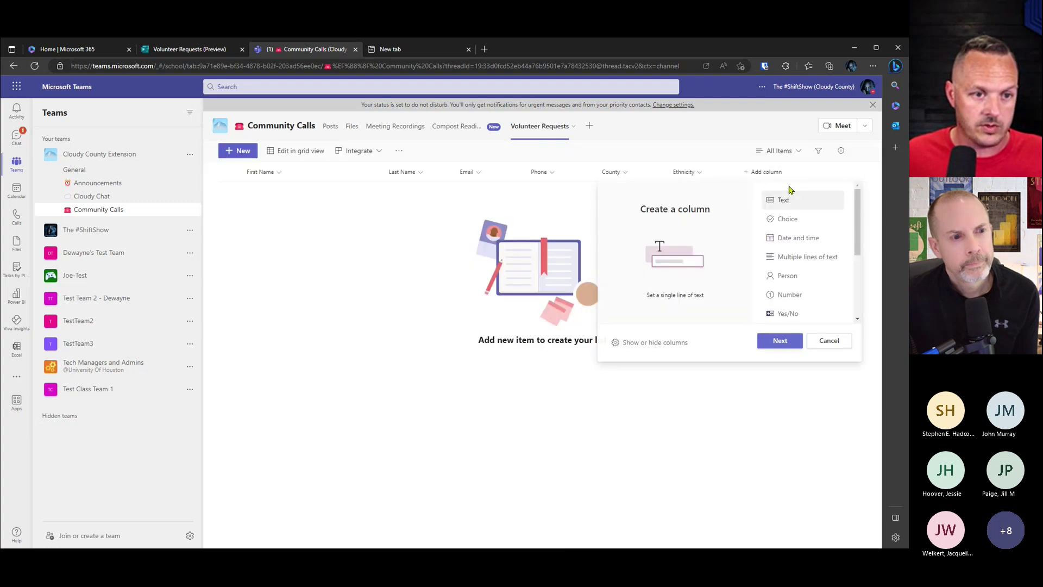
{"action": "left_click", "coordinate": [790, 342]}
{"action": "type", "text": "Gender"}
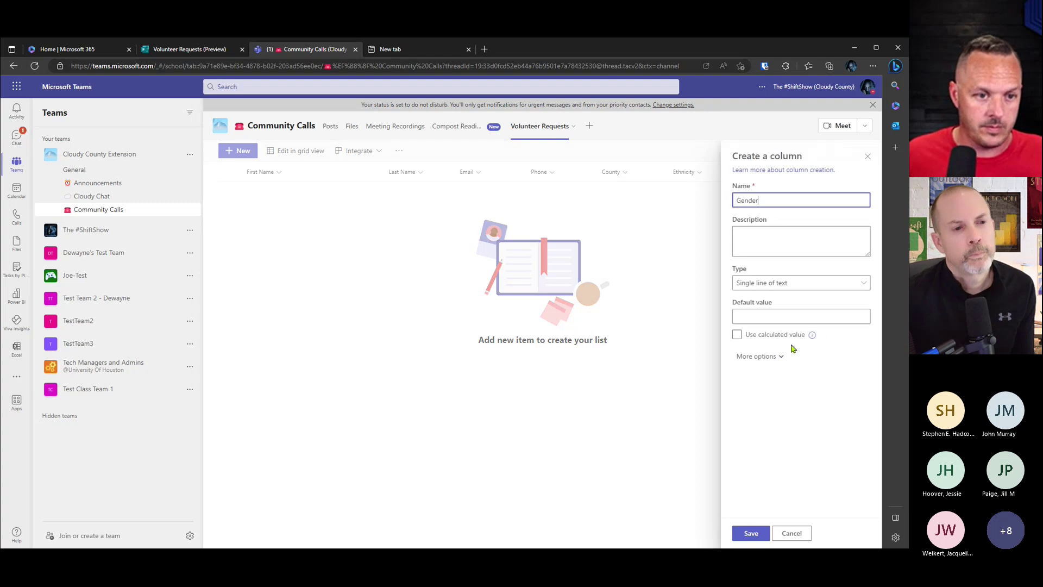
{"action": "left_click", "coordinate": [746, 532]}
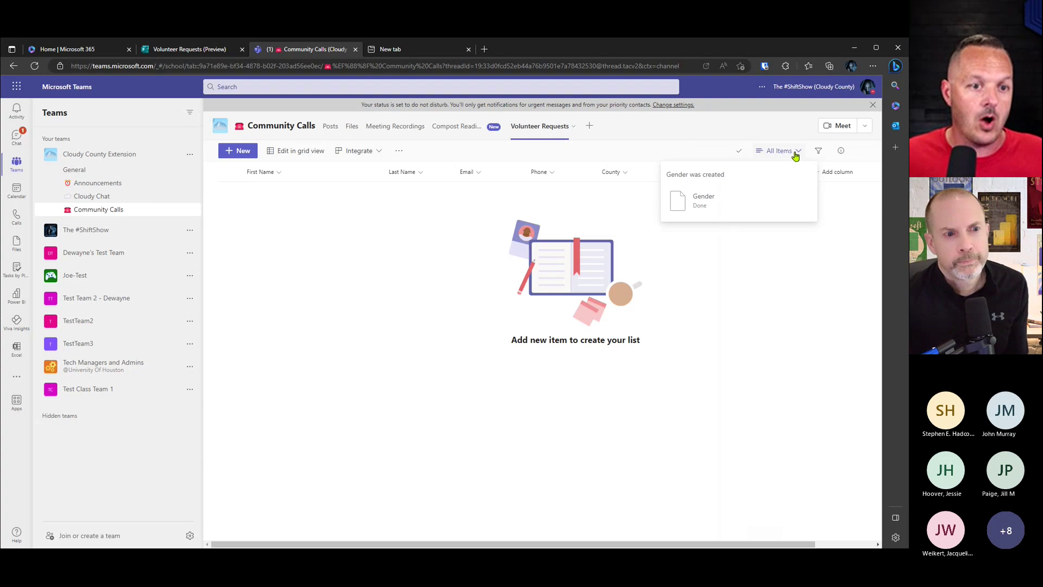
{"action": "left_click", "coordinate": [795, 154]}
{"action": "left_click", "coordinate": [727, 308]}
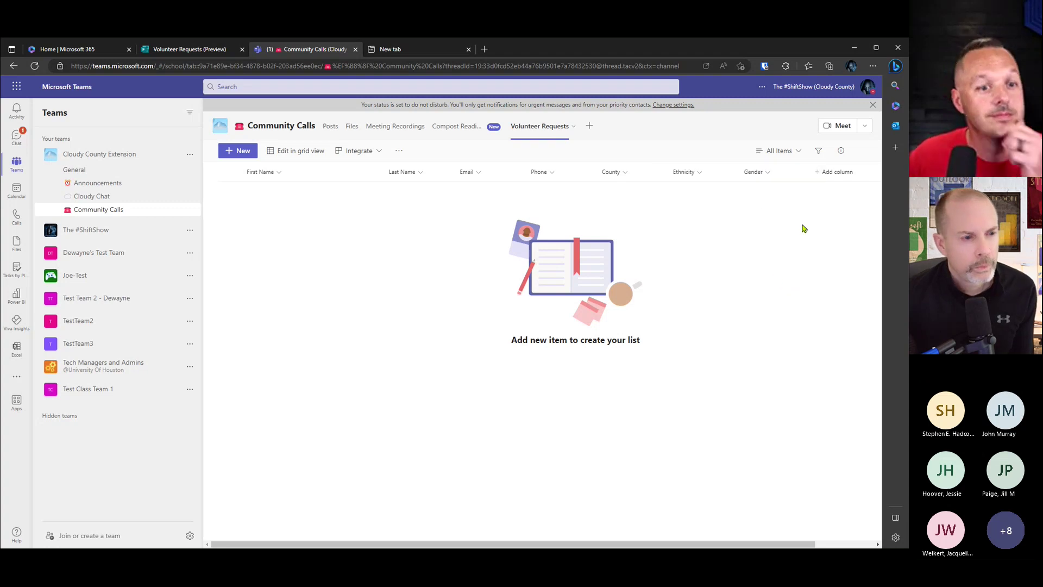
Step: Add a single line of text column named Age to the Volunteer Requests list
{"action": "left_click", "coordinate": [831, 172]}
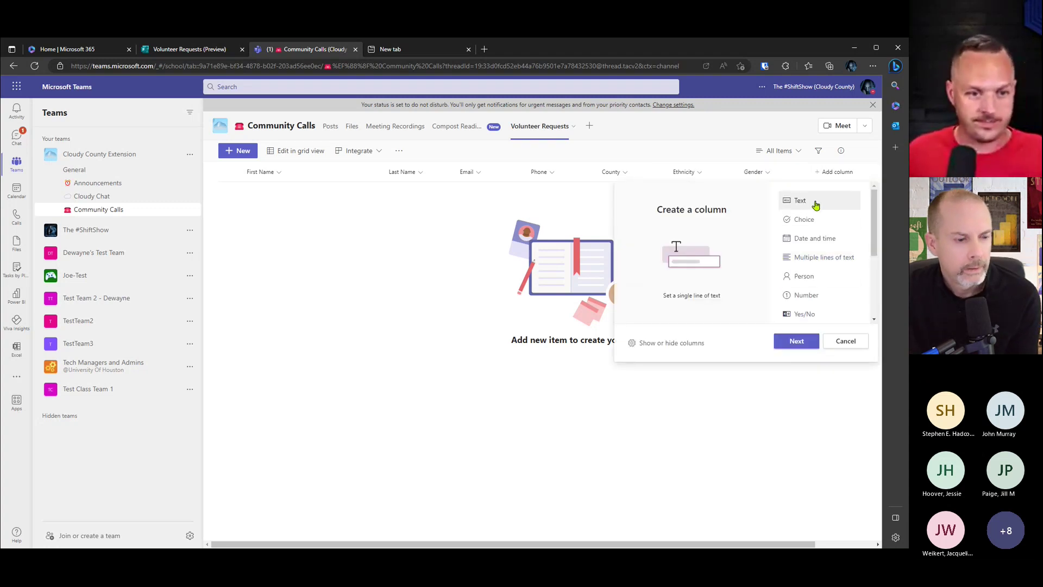
{"action": "left_click", "coordinate": [795, 341]}
{"action": "type", "text": "Age"}
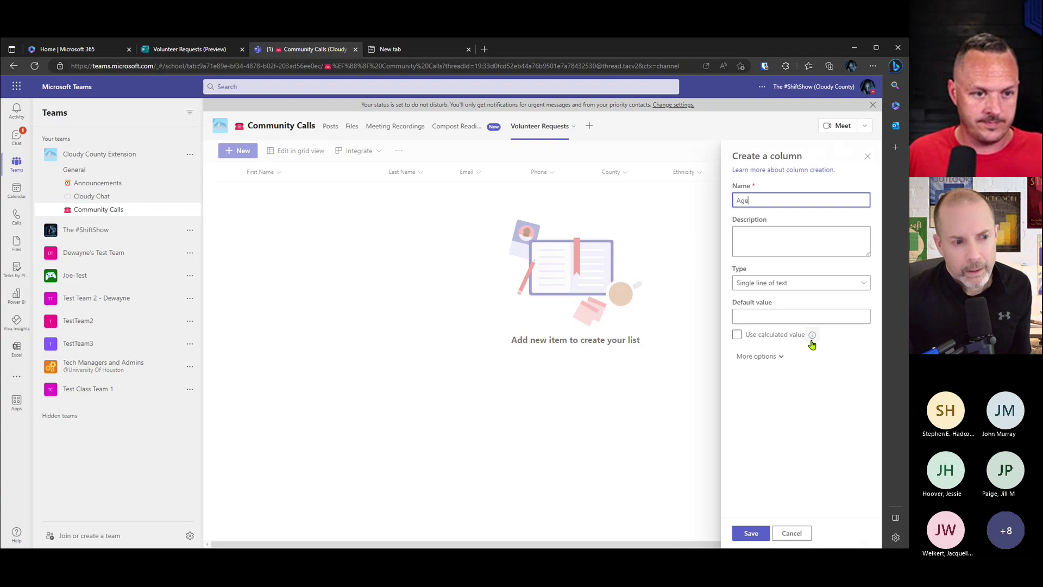
{"action": "left_click", "coordinate": [750, 533]}
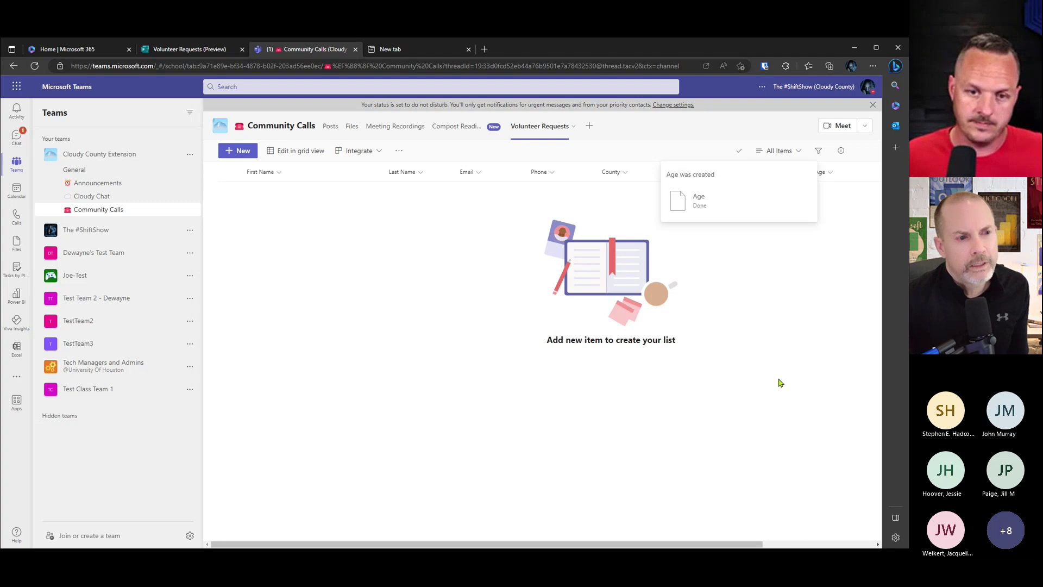
Step: Dismiss the Age column notice and list options, then return to the Volunteer Requests form
{"action": "left_click", "coordinate": [794, 152]}
{"action": "left_click", "coordinate": [784, 317]}
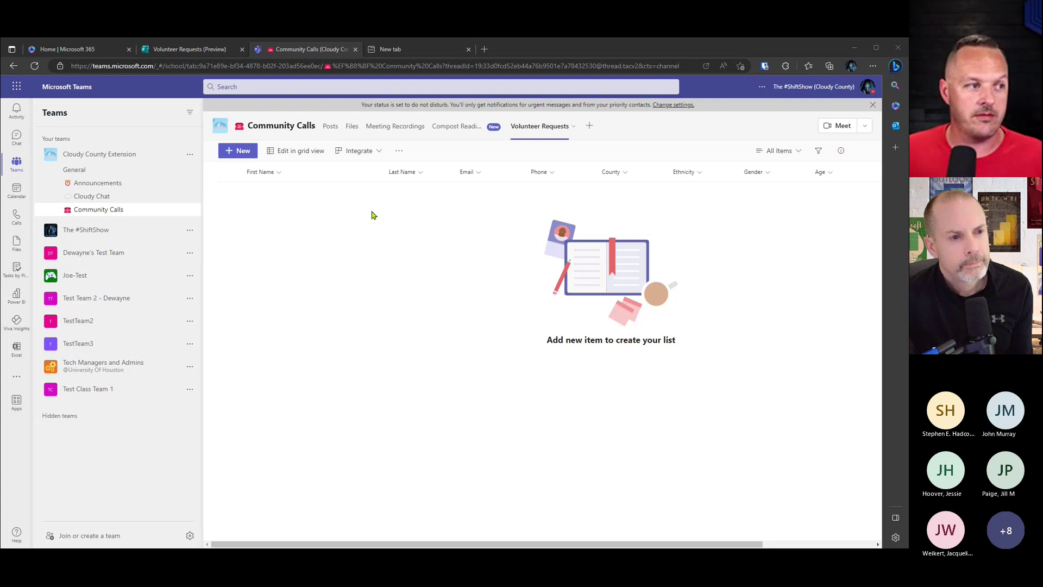
{"action": "left_click", "coordinate": [183, 51]}
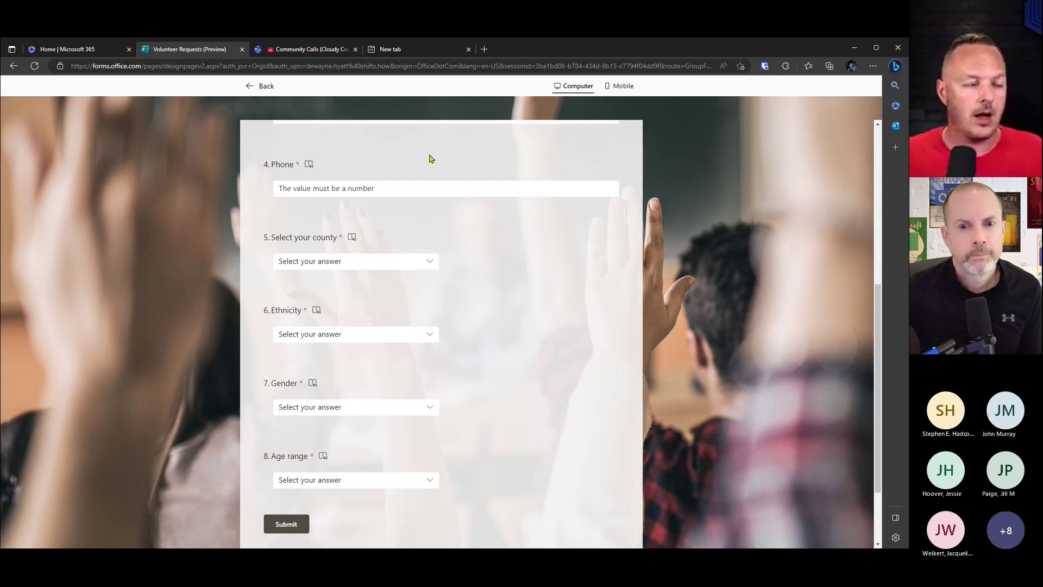
Step: Switch back to the Community Calls tab showing the empty Volunteer Requests list
{"action": "left_click", "coordinate": [307, 49]}
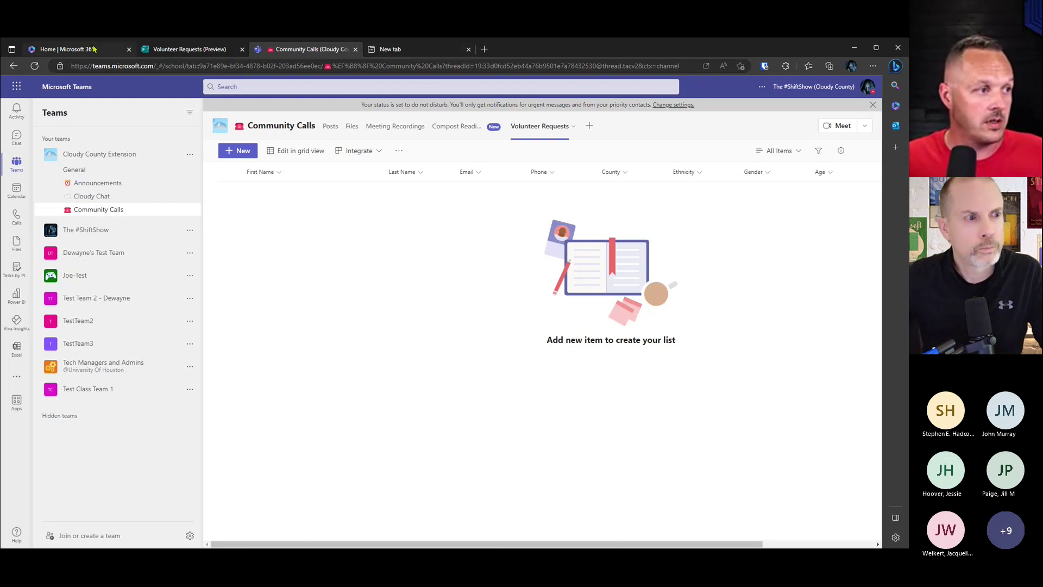
Step: Go to the Home | Microsoft 365 page and open its app launcher
{"action": "left_click", "coordinate": [71, 49]}
{"action": "left_click", "coordinate": [17, 86]}
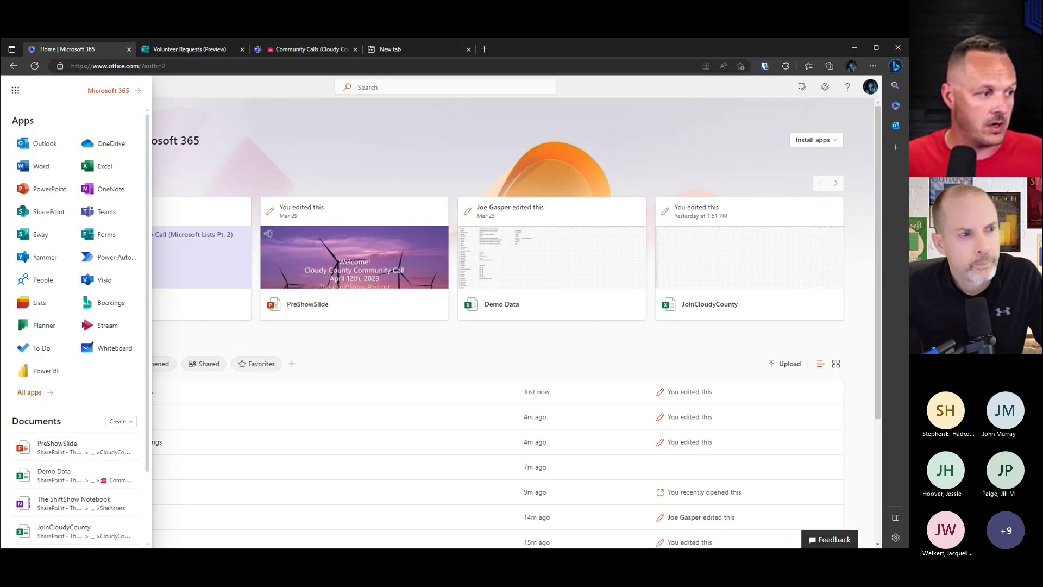
Step: Launch Power Automate, go to My flows, and expand the New flow options
{"action": "left_click", "coordinate": [106, 261]}
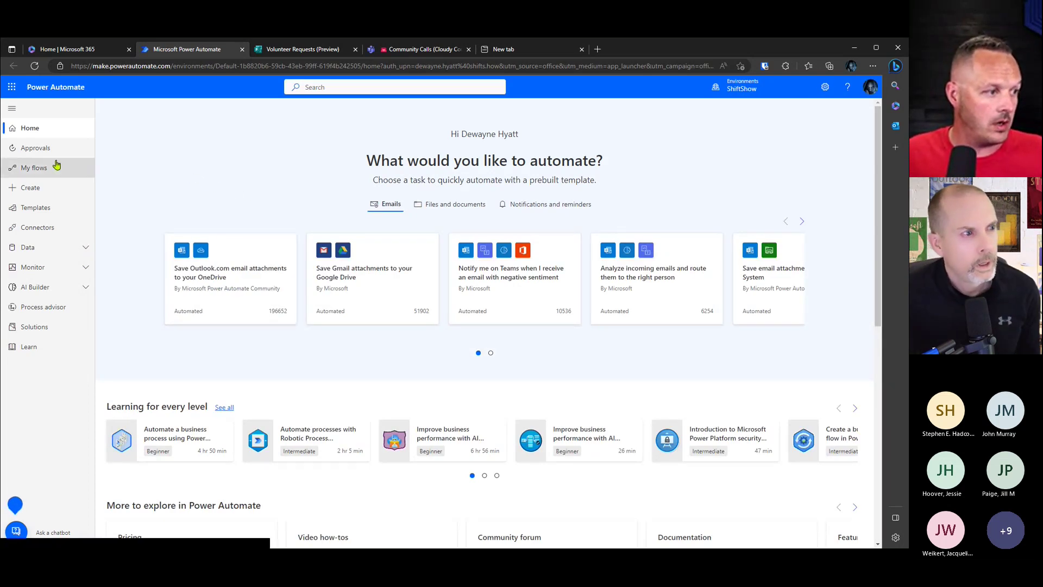
{"action": "left_click", "coordinate": [80, 167]}
{"action": "left_click", "coordinate": [161, 111]}
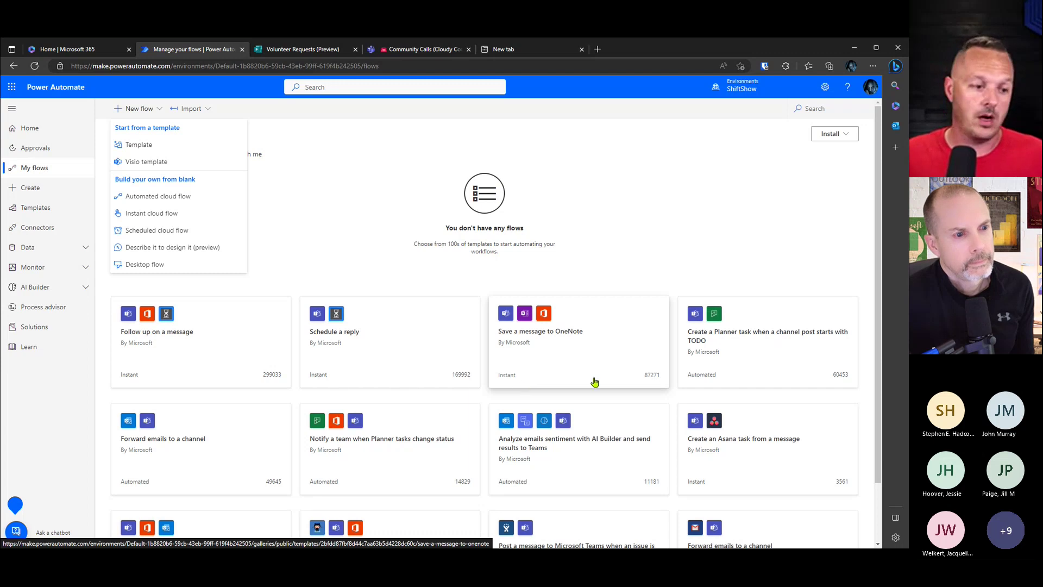
{"action": "scroll", "coordinate": [594, 377], "scroll_direction": "down", "scroll_amount": 1}
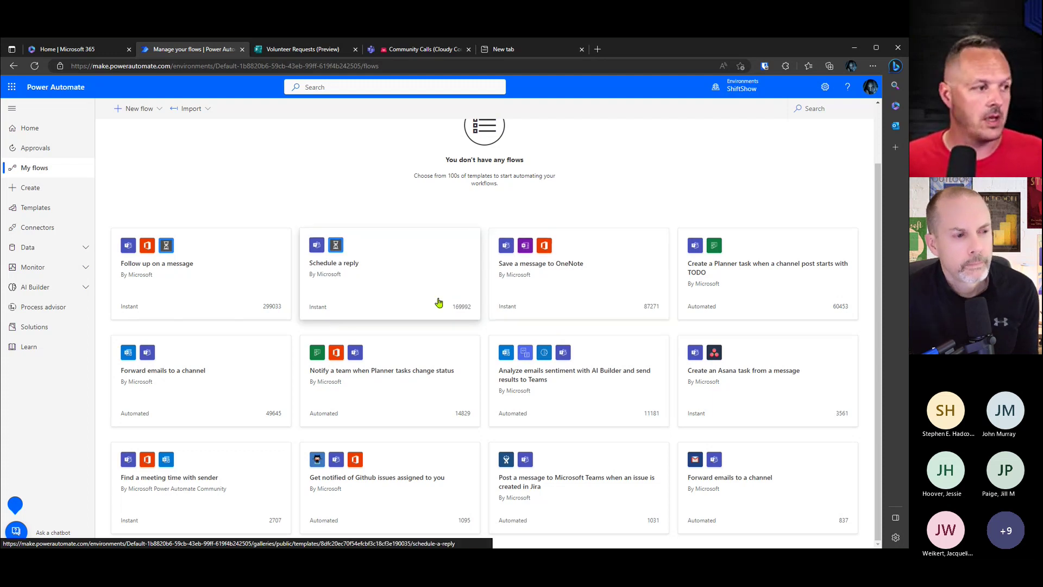
{"action": "scroll", "coordinate": [438, 302], "scroll_direction": "up", "scroll_amount": 2}
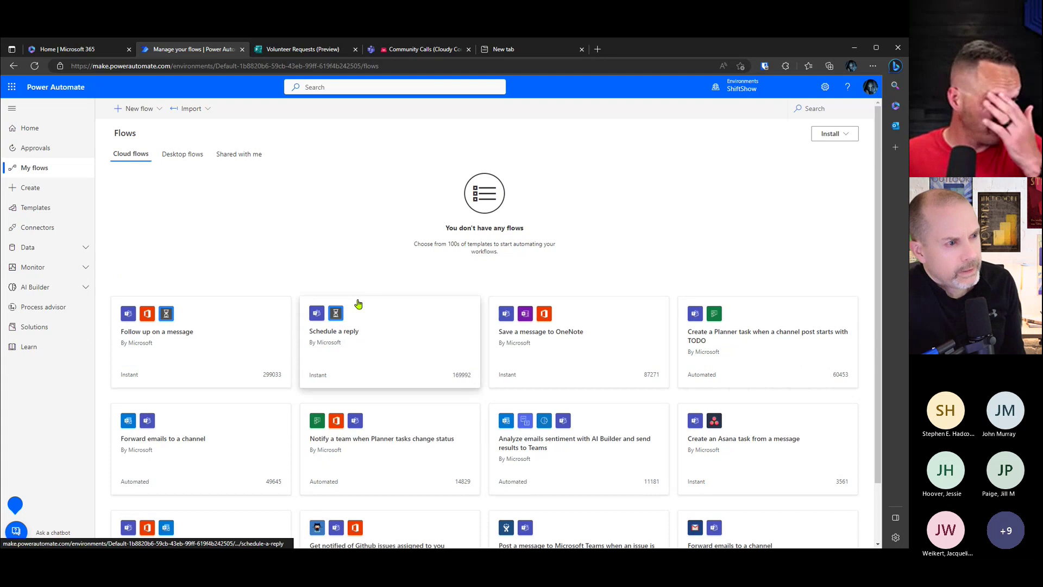
{"action": "scroll", "coordinate": [402, 295], "scroll_direction": "down", "scroll_amount": 2}
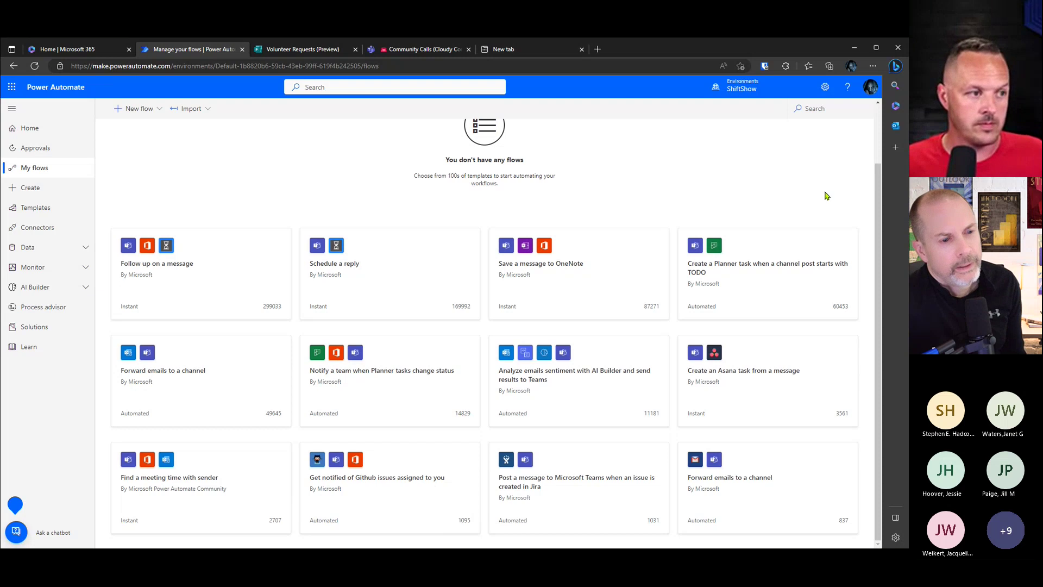
{"action": "scroll", "coordinate": [825, 195], "scroll_direction": "up", "scroll_amount": 2}
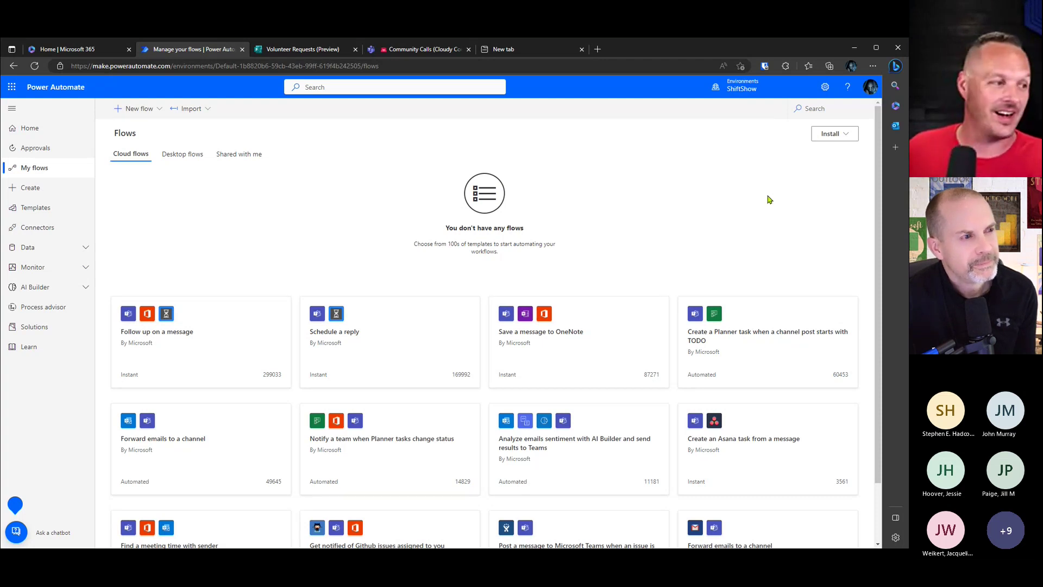
{"action": "left_click", "coordinate": [133, 108]}
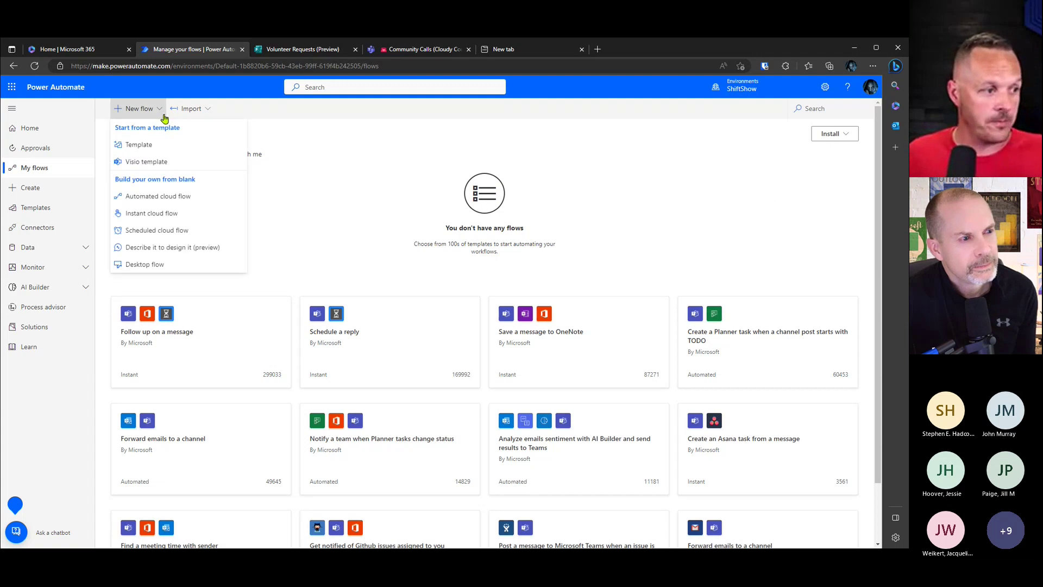
Step: Use Describe it to design it with 'send forms responses to a sharepoint list' to get a suggested flow
{"action": "left_click", "coordinate": [186, 252]}
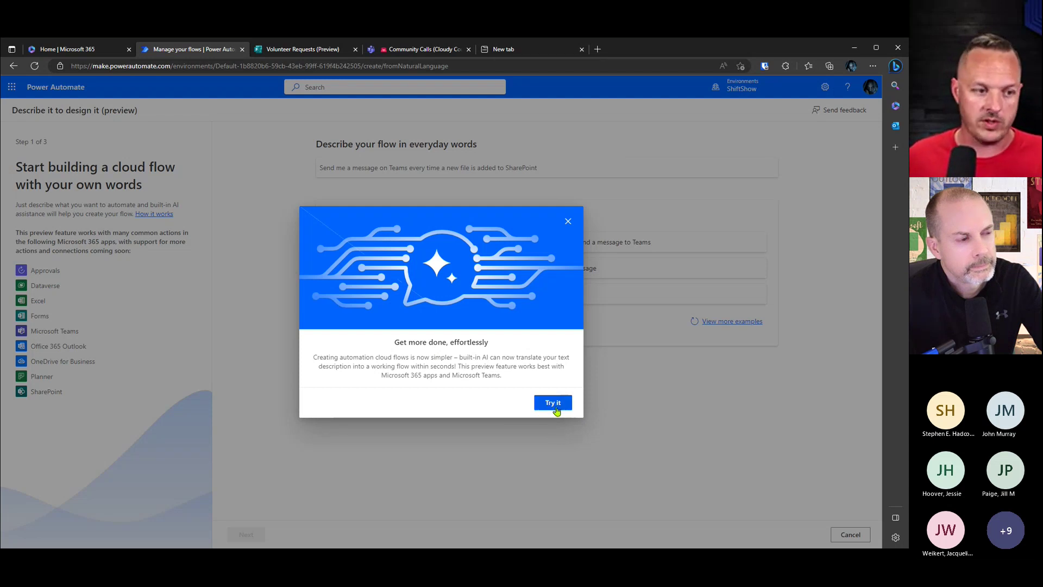
{"action": "left_click", "coordinate": [553, 403]}
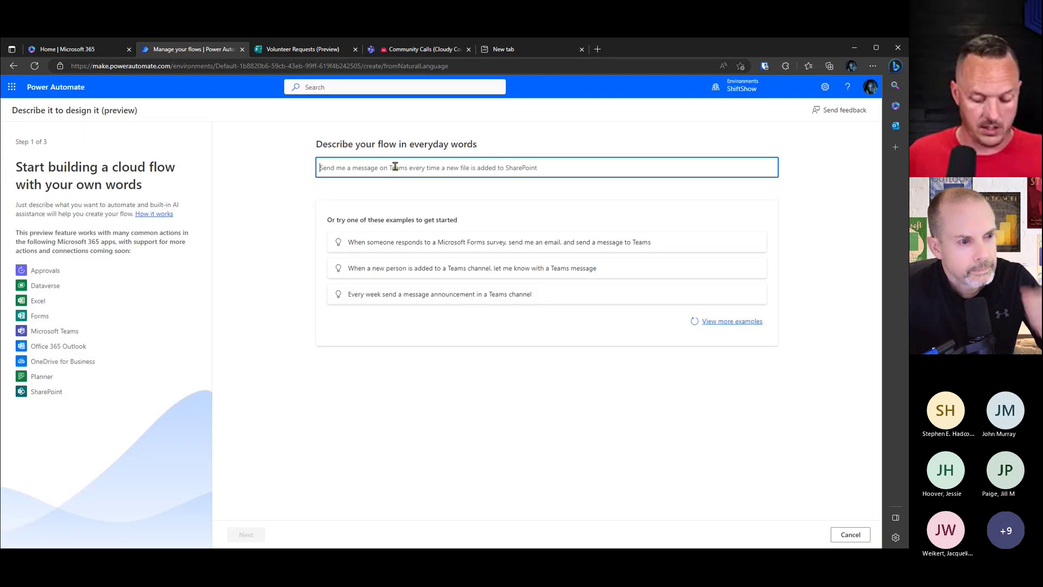
{"action": "type", "text": "send forms"}
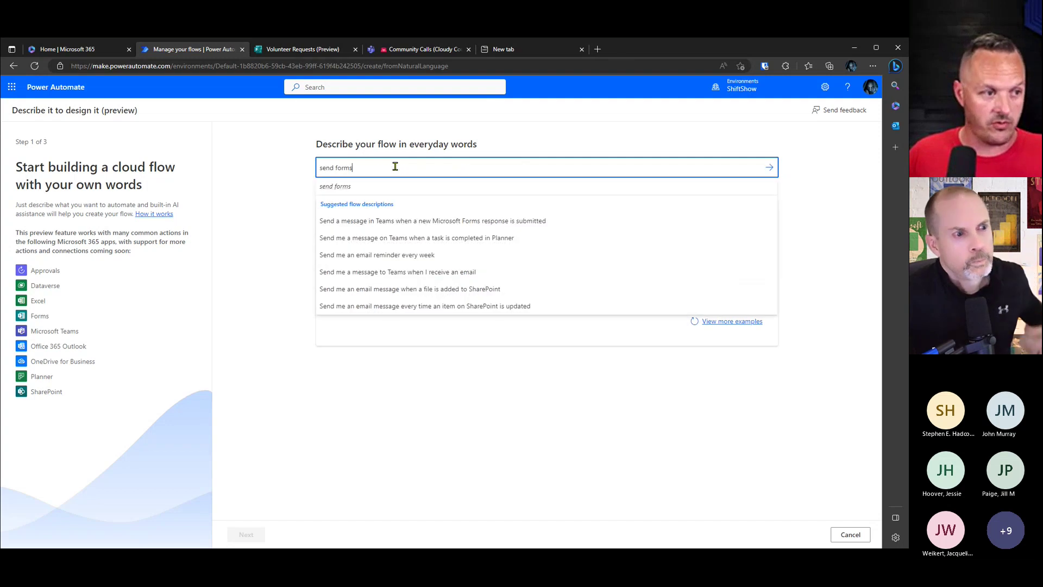
{"action": "type", "text": " responses to a "}
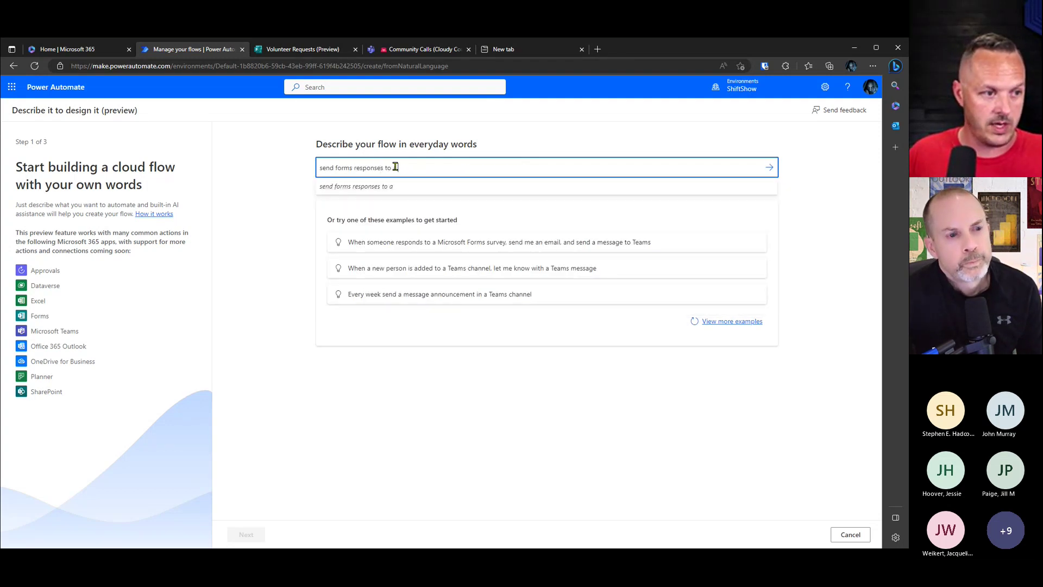
{"action": "type", "text": "sharepoint list"}
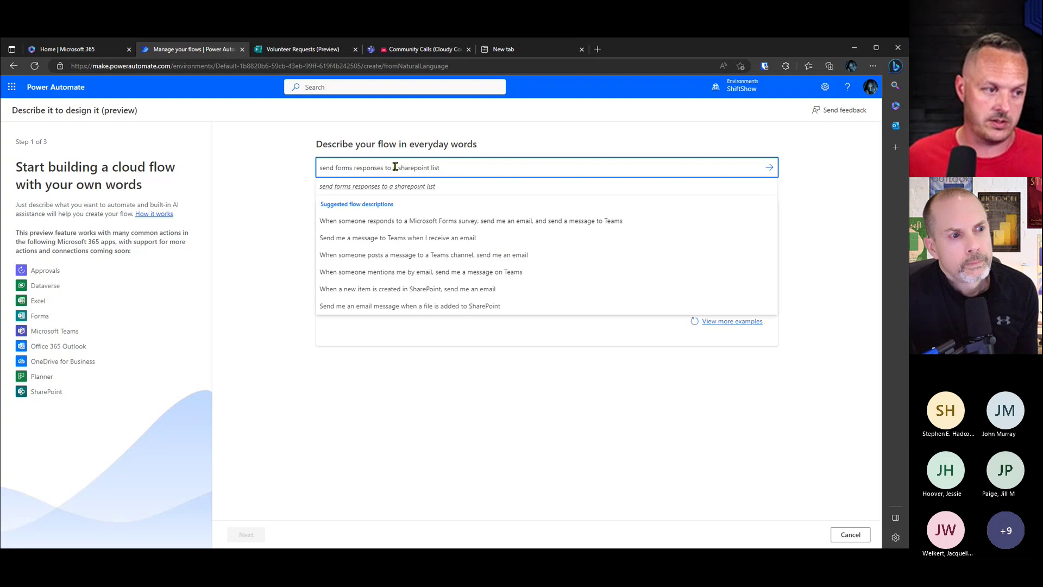
{"action": "left_click", "coordinate": [465, 166]}
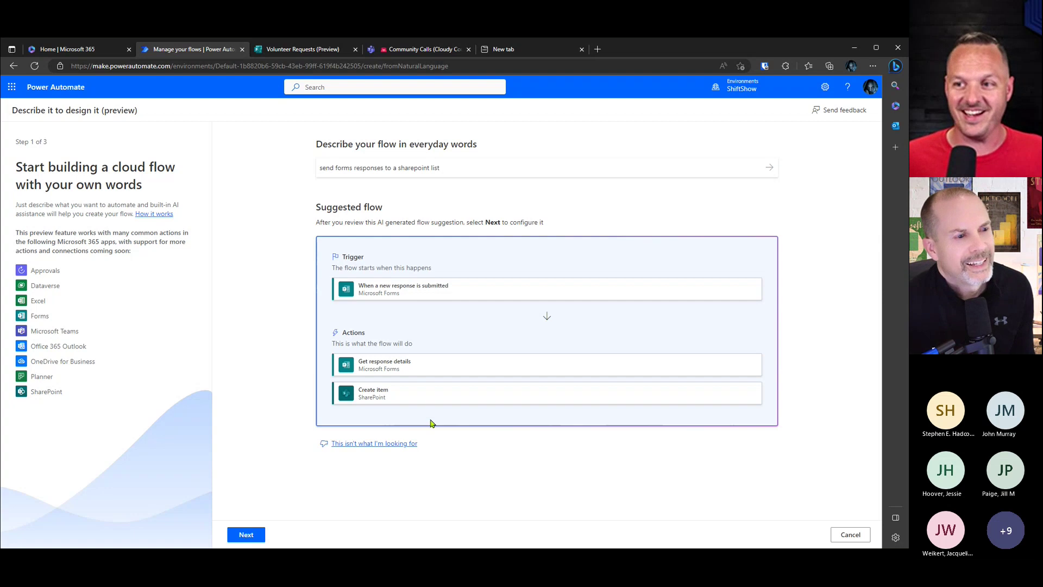
Step: Accept the suggested flow and confirm its Forms and SharePoint connections to reach Step 3
{"action": "left_click", "coordinate": [251, 540]}
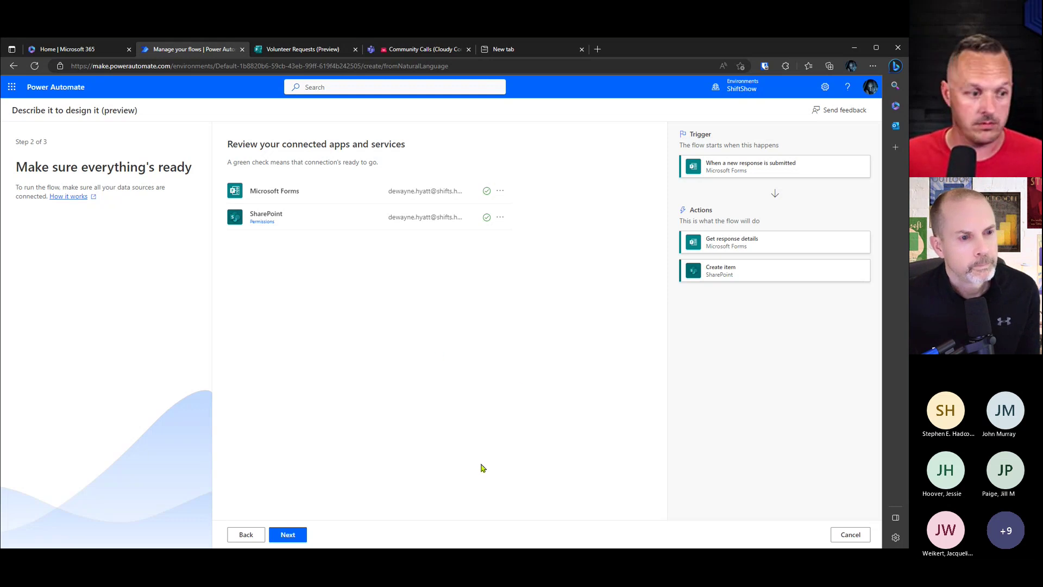
{"action": "left_click", "coordinate": [292, 534]}
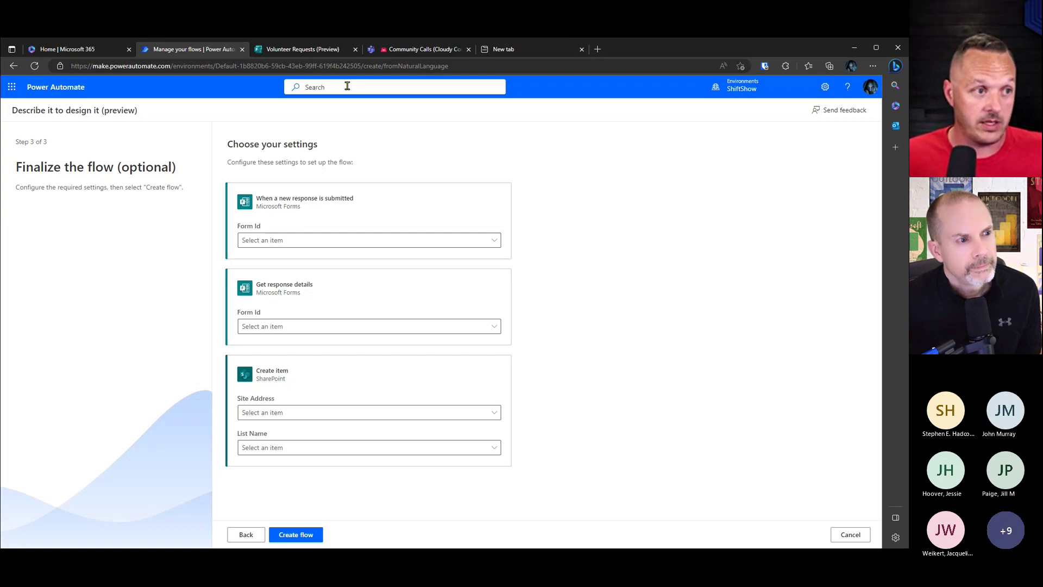
Step: Leave the Volunteer Requests preview and return to the form editor
{"action": "left_click", "coordinate": [298, 50]}
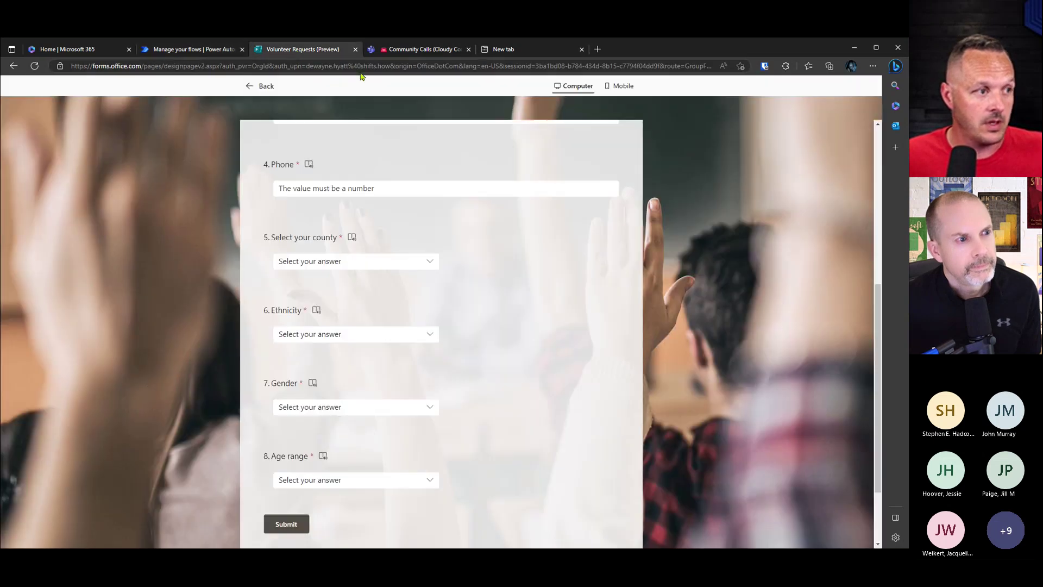
{"action": "scroll", "coordinate": [661, 162], "scroll_direction": "up", "scroll_amount": 2}
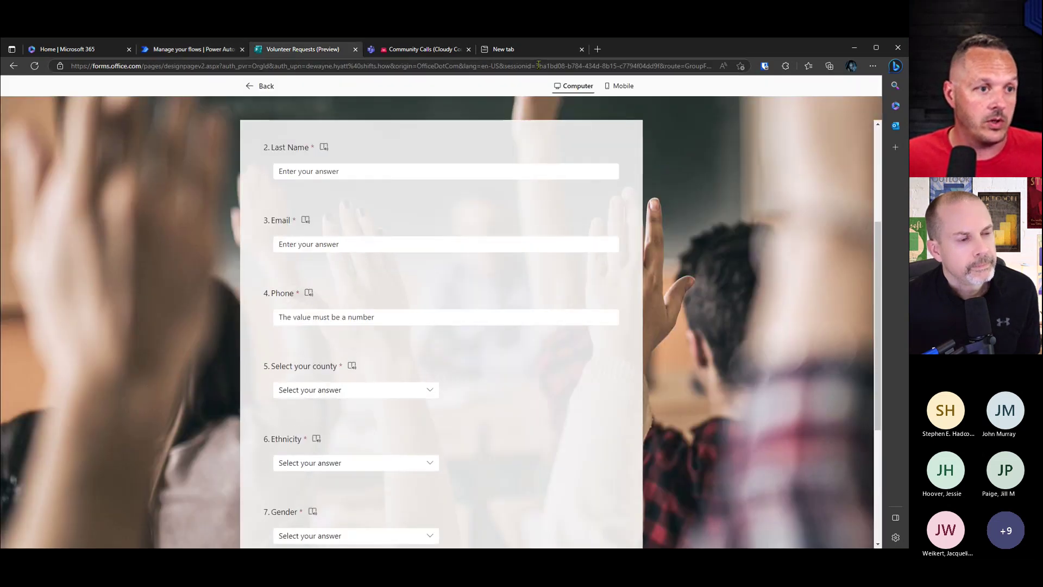
{"action": "scroll", "coordinate": [652, 152], "scroll_direction": "up", "scroll_amount": 3}
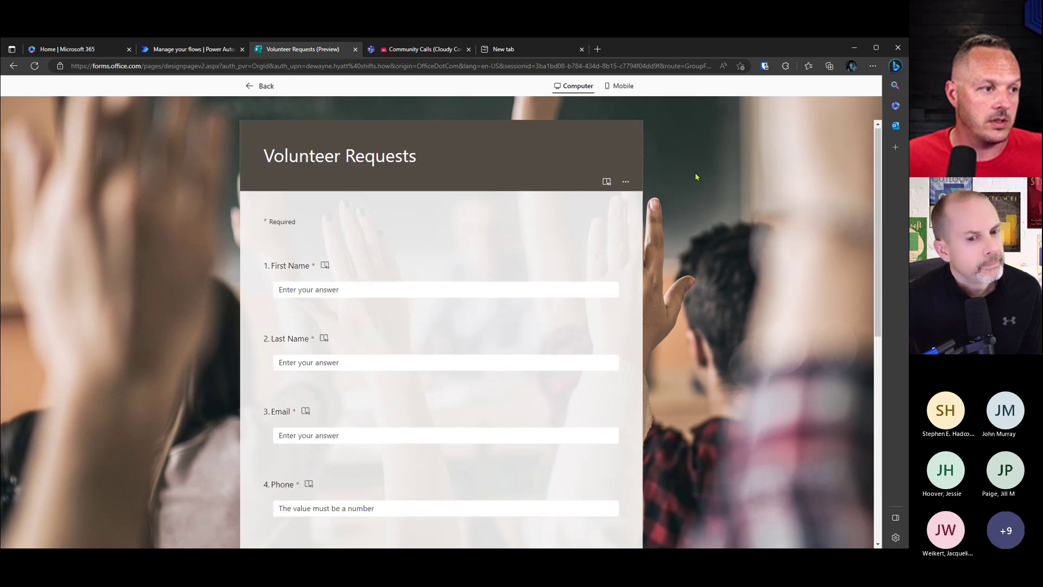
{"action": "left_click", "coordinate": [263, 87]}
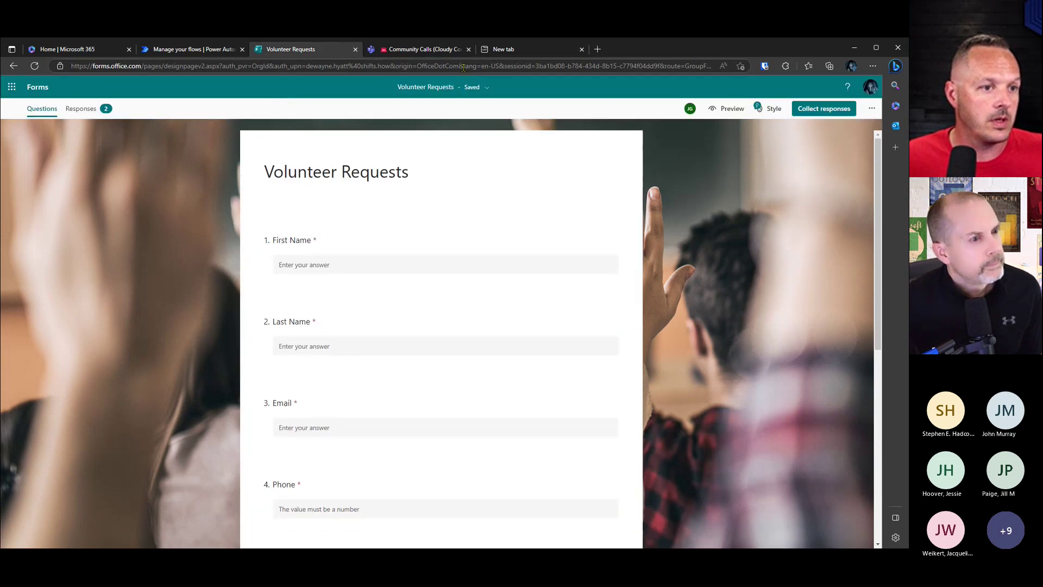
Step: Select the form id portion of the Forms address, then go back to Power Automate
{"action": "left_click", "coordinate": [326, 66]}
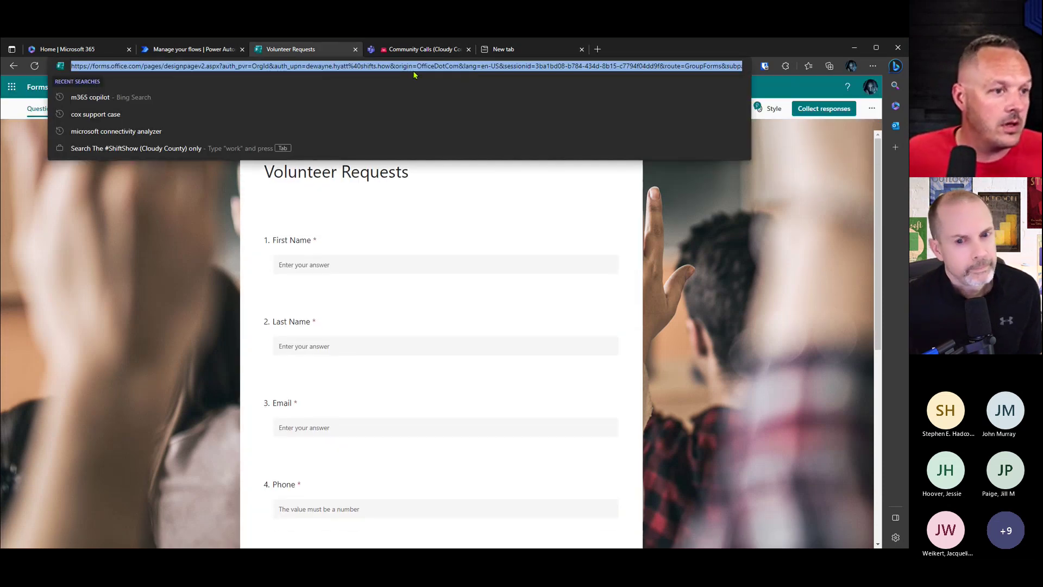
{"action": "left_click_drag", "start_coordinate": [520, 66], "coordinate": [759, 63]}
{"action": "left_click", "coordinate": [479, 66]}
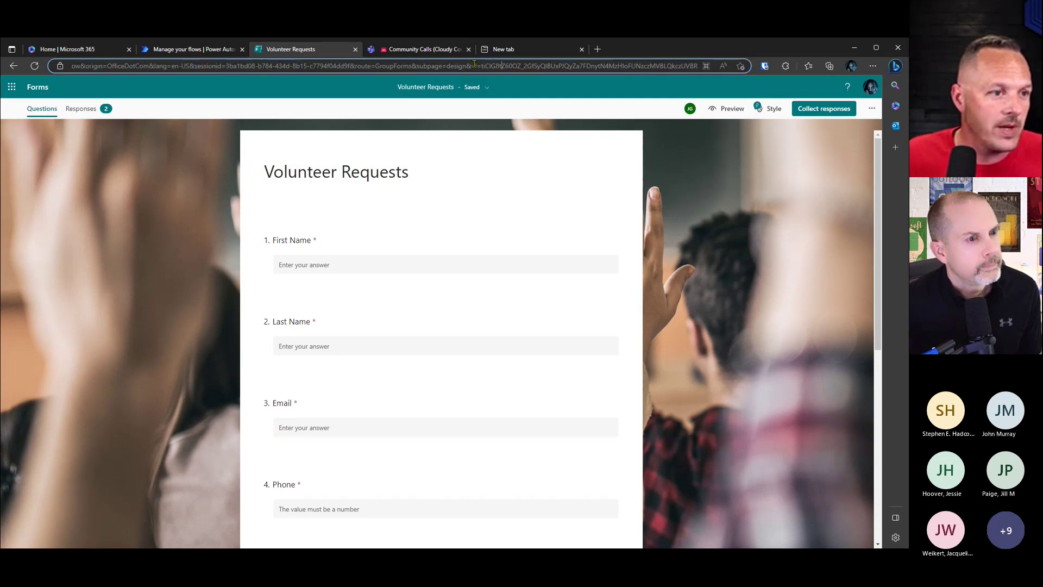
{"action": "left_click_drag", "start_coordinate": [461, 66], "coordinate": [489, 66]}
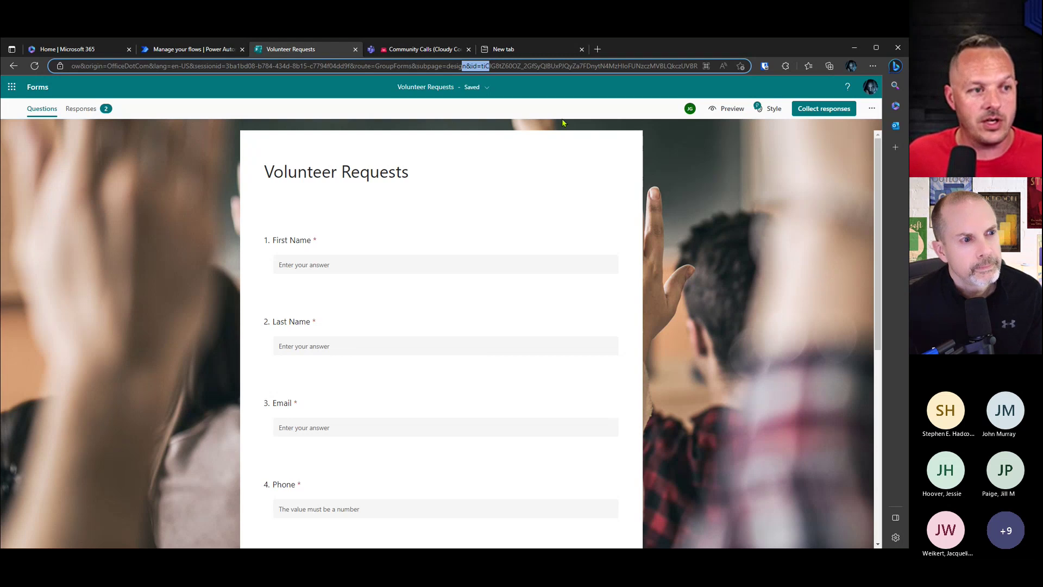
{"action": "left_click", "coordinate": [471, 66]}
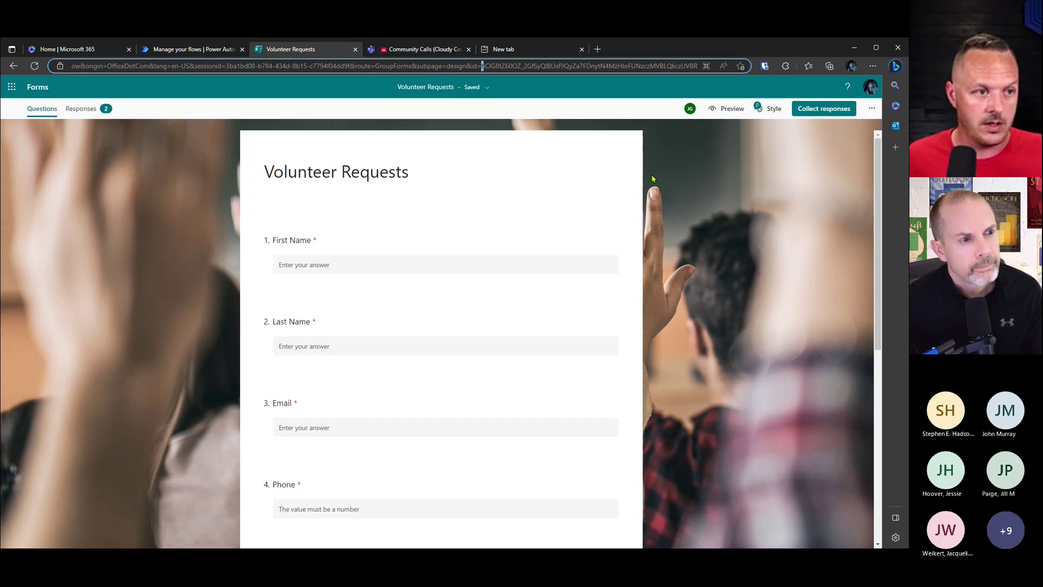
{"action": "key", "text": "shift+Right"}
{"action": "key", "text": "shift+Right"}
{"action": "key", "text": "shift+Right"}
{"action": "key", "text": "shift+Right"}
{"action": "key", "text": "shift+Right"}
{"action": "key", "text": "shift+Right"}
{"action": "key", "text": "shift+Right"}
{"action": "key", "text": "shift+Right"}
{"action": "key", "text": "shift+Right"}
{"action": "key", "text": "shift+Right"}
{"action": "key", "text": "shift+Right"}
{"action": "key", "text": "shift+Right"}
{"action": "key", "text": "shift+Right"}
{"action": "key", "text": "shift+Right"}
{"action": "key", "text": "shift+Right"}
{"action": "key", "text": "shift+Right"}
{"action": "key", "text": "shift+Right"}
{"action": "key", "text": "shift+Right"}
{"action": "key", "text": "shift+Right"}
{"action": "key", "text": "shift+Right"}
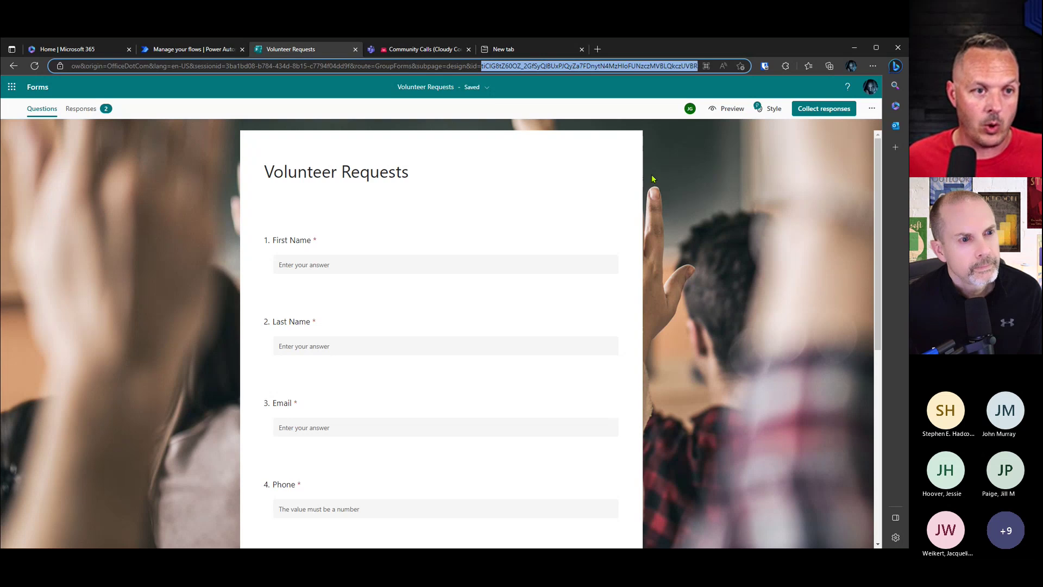
{"action": "key", "text": "shift+Right"}
{"action": "key", "text": "shift+Right"}
{"action": "key", "text": "shift+Right"}
{"action": "key", "text": "shift+Right"}
{"action": "key", "text": "shift+Right"}
{"action": "key", "text": "shift+Right"}
{"action": "key", "text": "shift+Right"}
{"action": "key", "text": "shift+Right"}
{"action": "key", "text": "shift+Right"}
{"action": "key", "text": "shift+Right"}
{"action": "key", "text": "shift+Right"}
{"action": "key", "text": "shift+Right"}
{"action": "key", "text": "shift+Right"}
{"action": "key", "text": "shift+Right"}
{"action": "key", "text": "shift+Right"}
{"action": "key", "text": "shift+Right"}
{"action": "key", "text": "shift+Right"}
{"action": "key", "text": "shift+Right"}
{"action": "key", "text": "shift+Right"}
{"action": "key", "text": "shift+Right"}
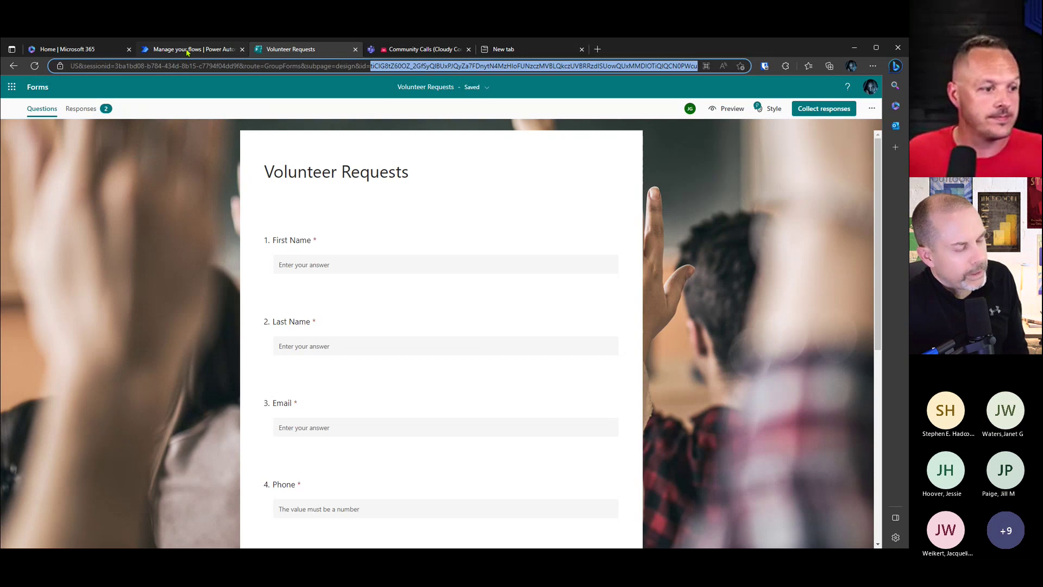
{"action": "left_click", "coordinate": [187, 50]}
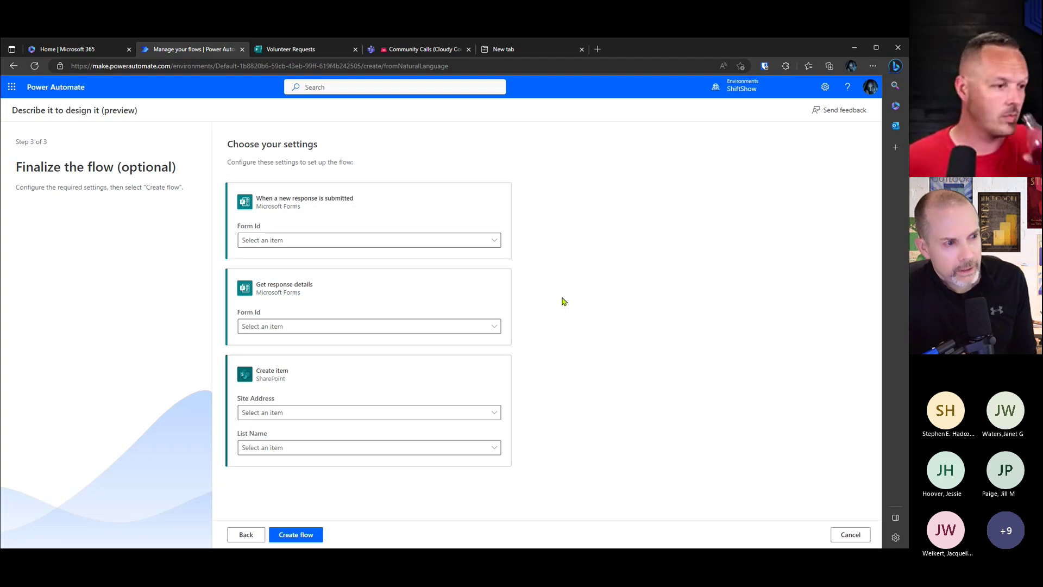
Step: Open the Form Id dropdown of the 'When a new response is submitted' trigger
{"action": "left_click", "coordinate": [491, 246]}
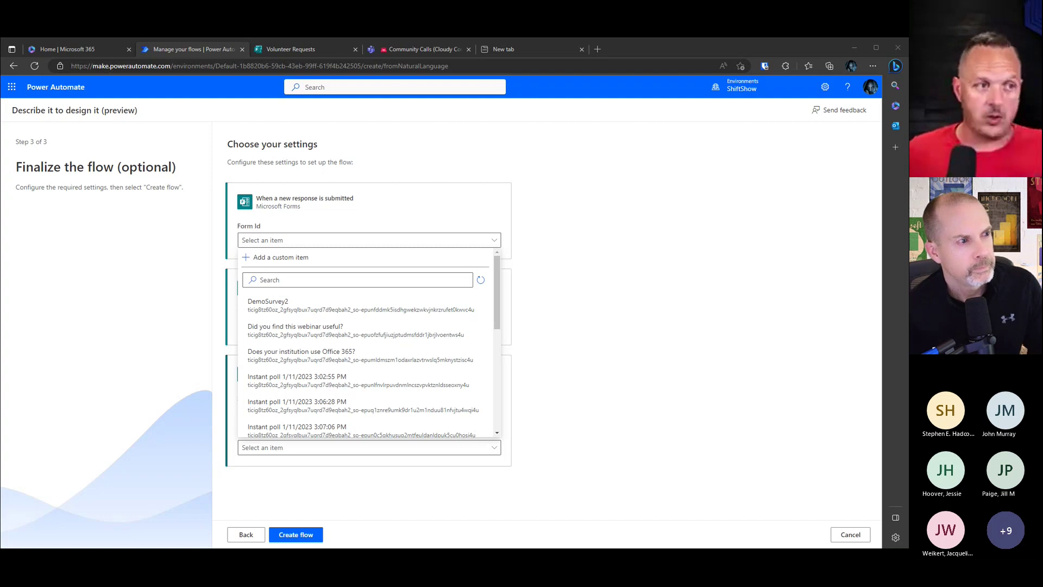
Step: Take the Volunteer Requests form ID from its address, then switch to the Community Calls channel
{"action": "left_click", "coordinate": [318, 50]}
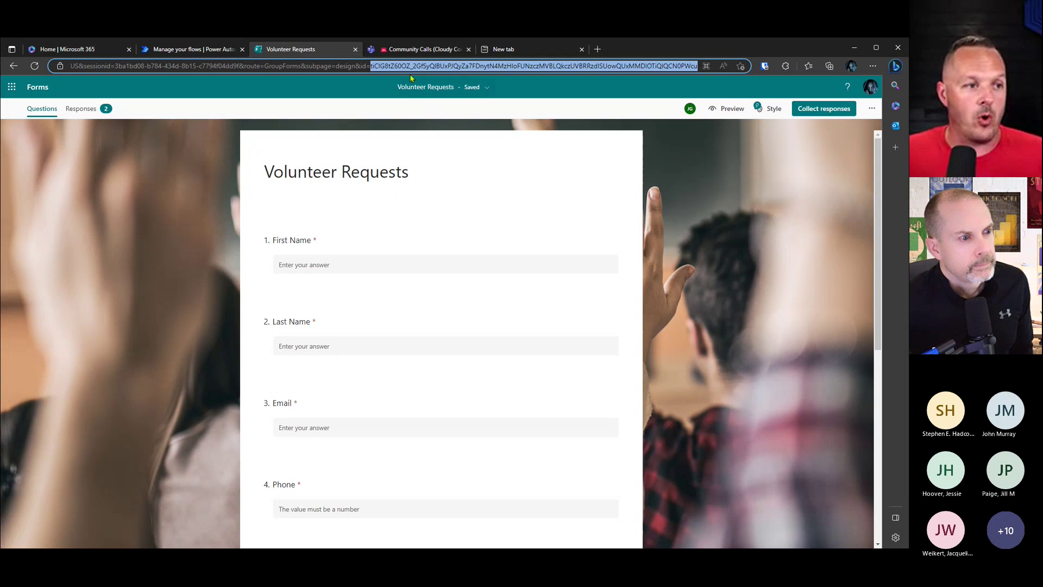
{"action": "left_click", "coordinate": [414, 50]}
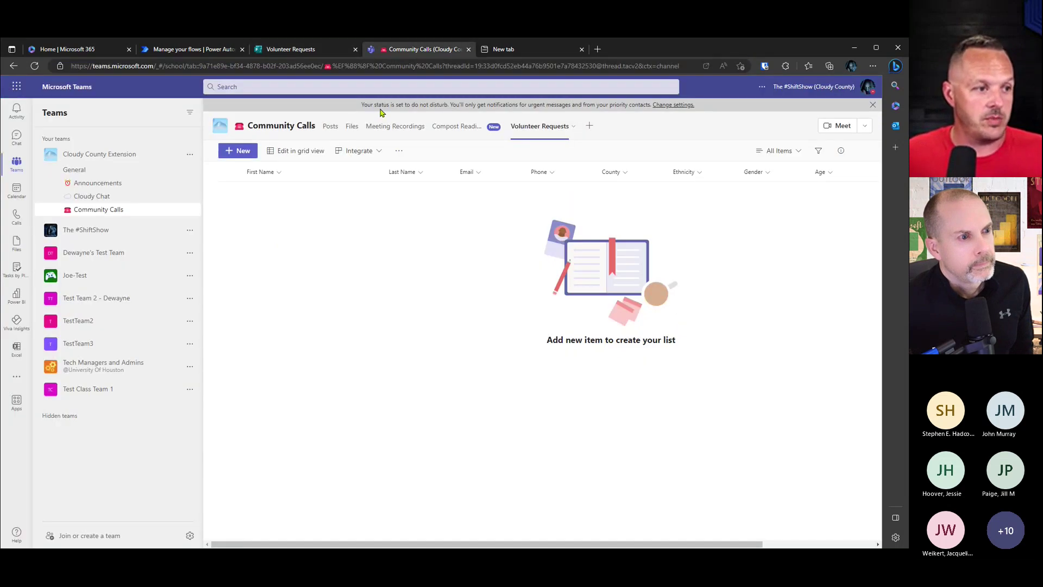
{"action": "left_click", "coordinate": [350, 126]}
{"action": "left_click", "coordinate": [305, 219]}
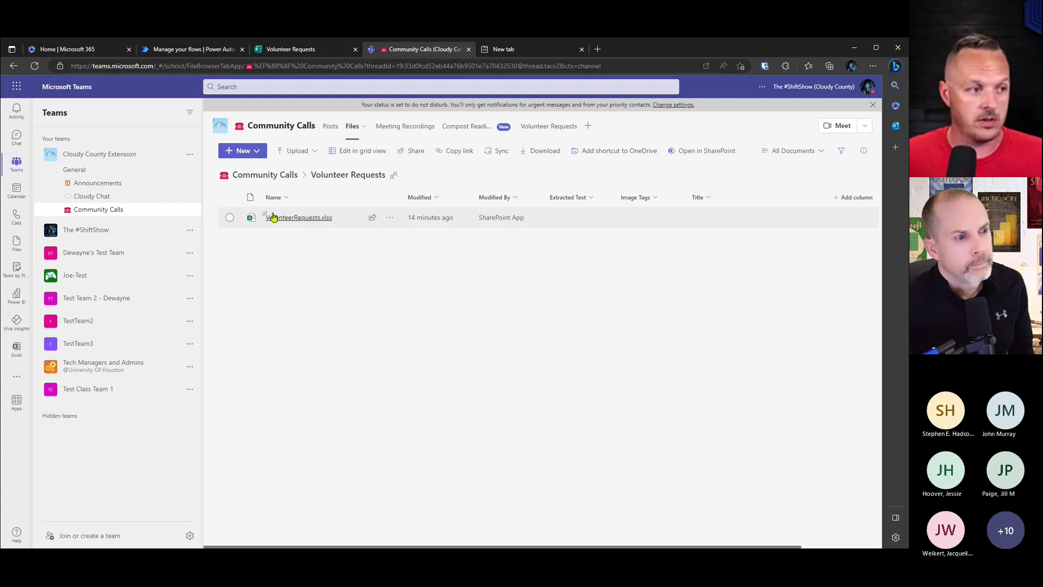
{"action": "left_click", "coordinate": [255, 150]}
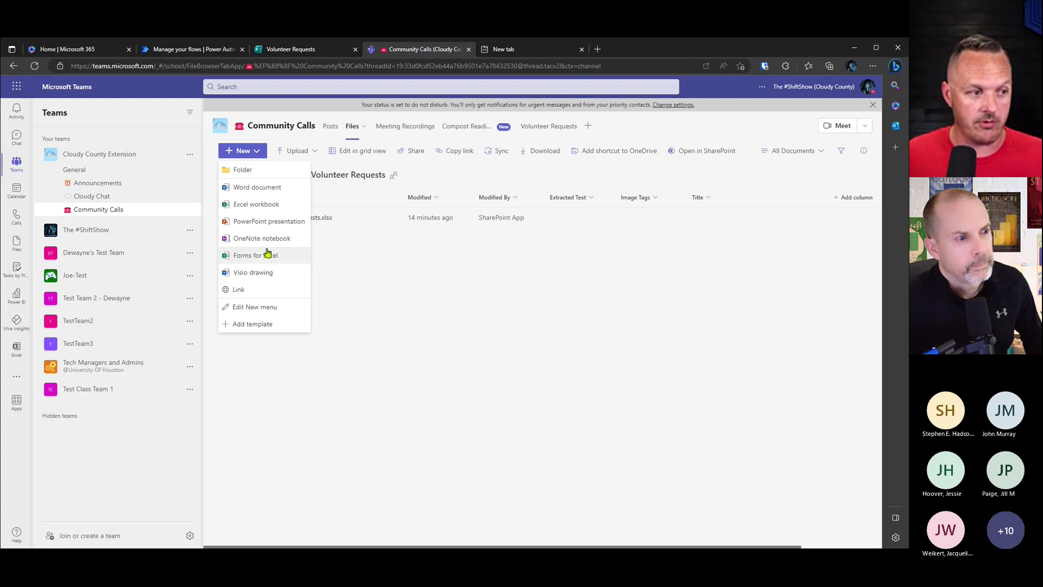
{"action": "left_click", "coordinate": [396, 291]}
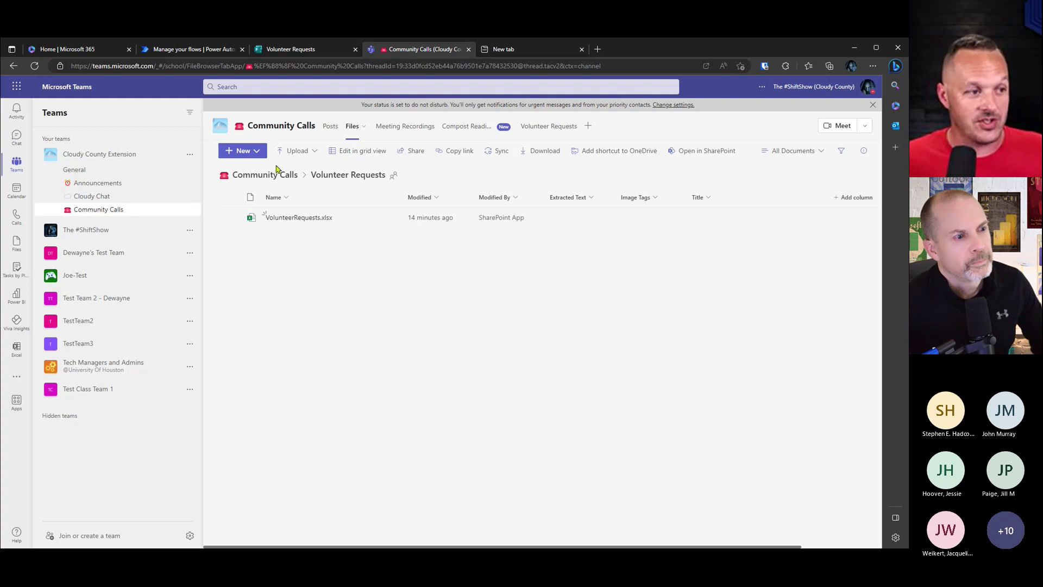
{"action": "left_click", "coordinate": [254, 152]}
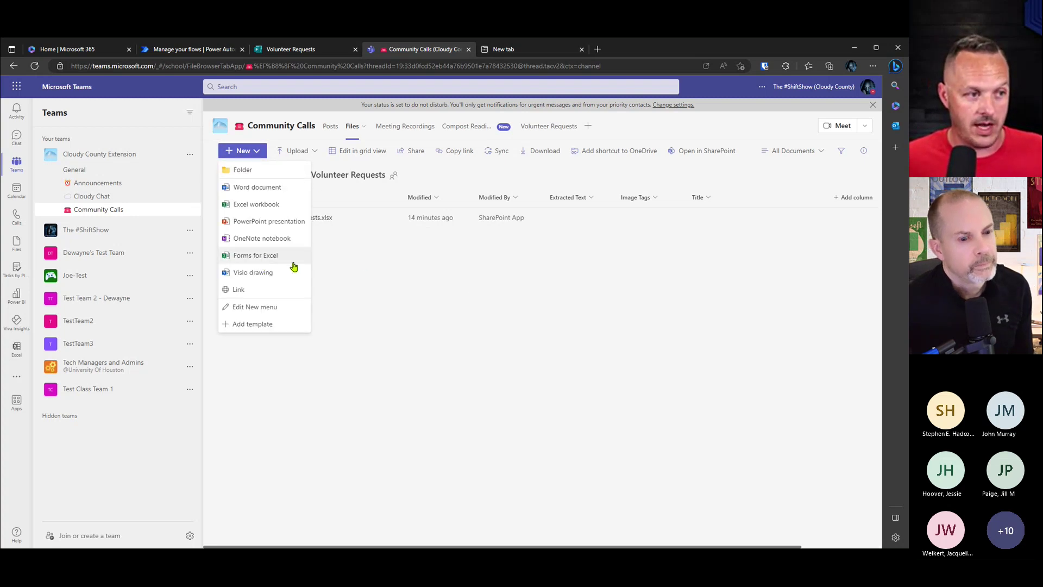
{"action": "left_click", "coordinate": [396, 306]}
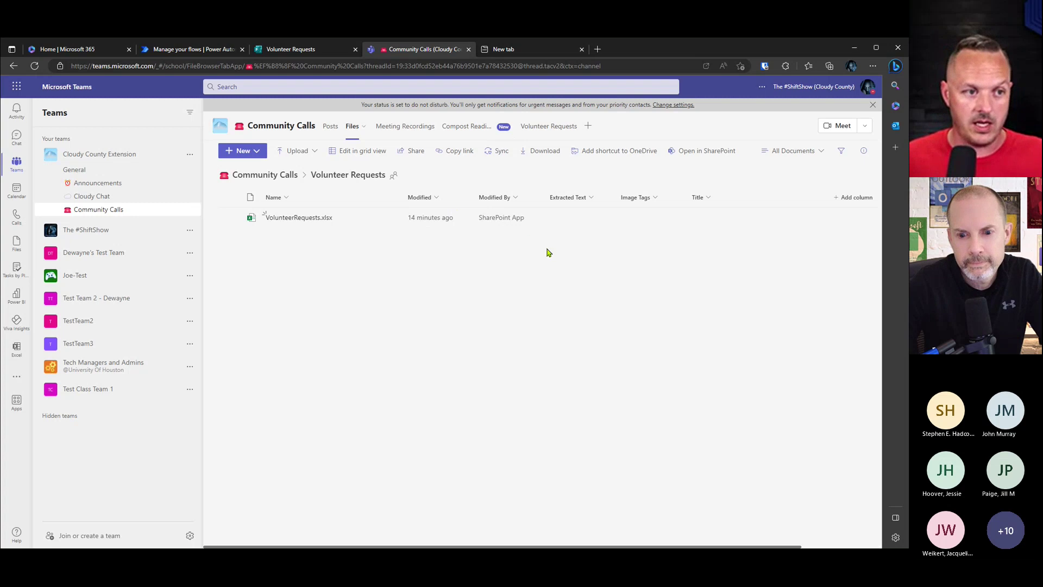
Step: Paste the copied form ID as a custom Form Id for the new-response trigger
{"action": "left_click", "coordinate": [217, 50]}
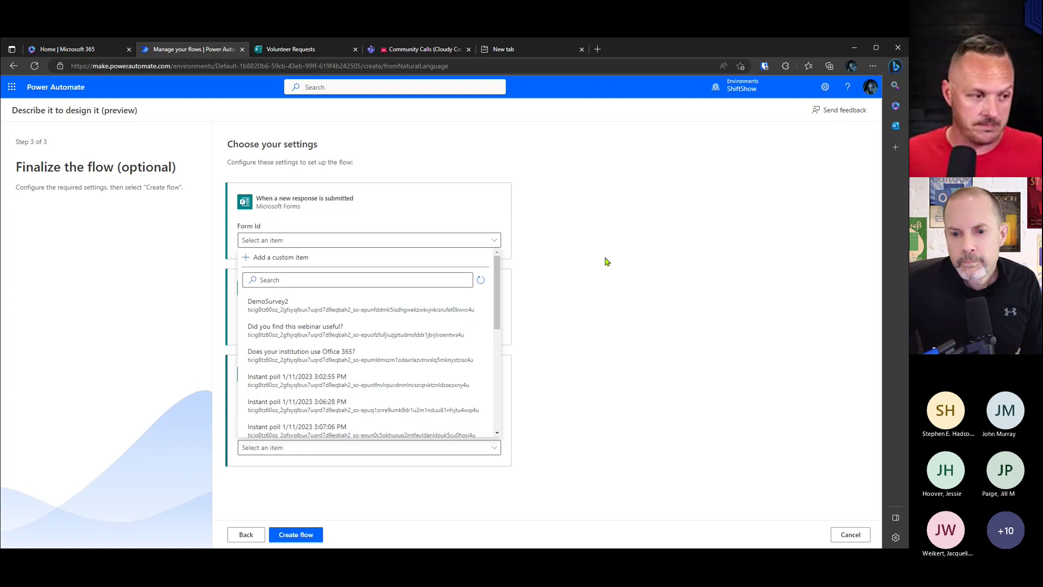
{"action": "left_click", "coordinate": [303, 258]}
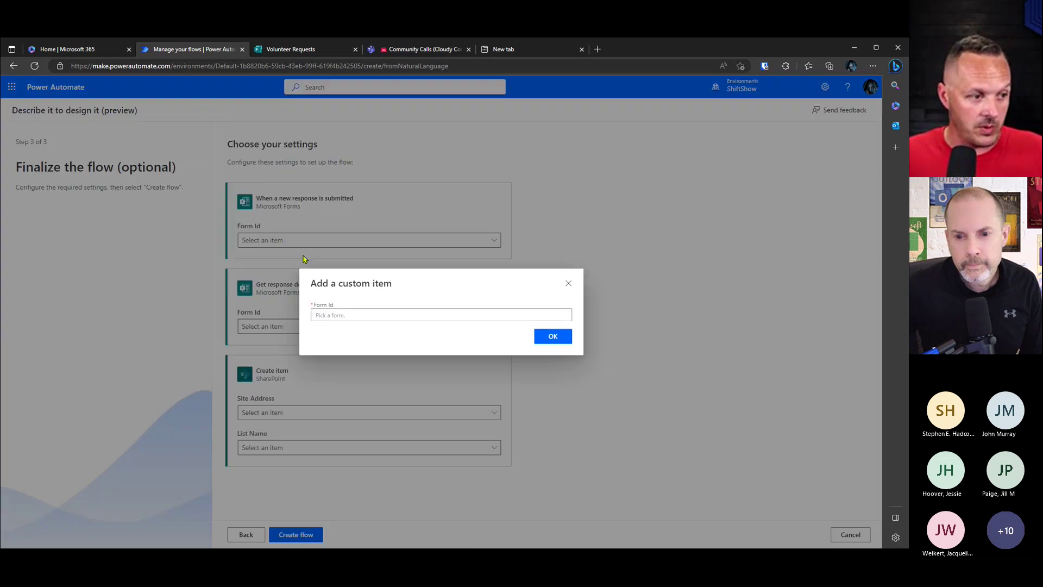
{"action": "left_click", "coordinate": [360, 310]}
{"action": "key", "text": "ctrl+v"}
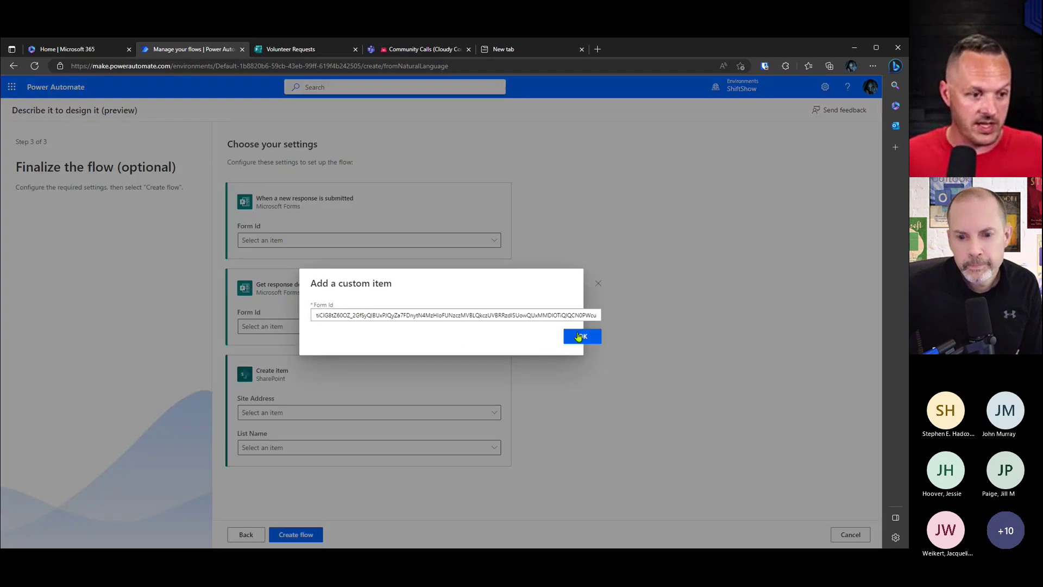
{"action": "left_click", "coordinate": [580, 336]}
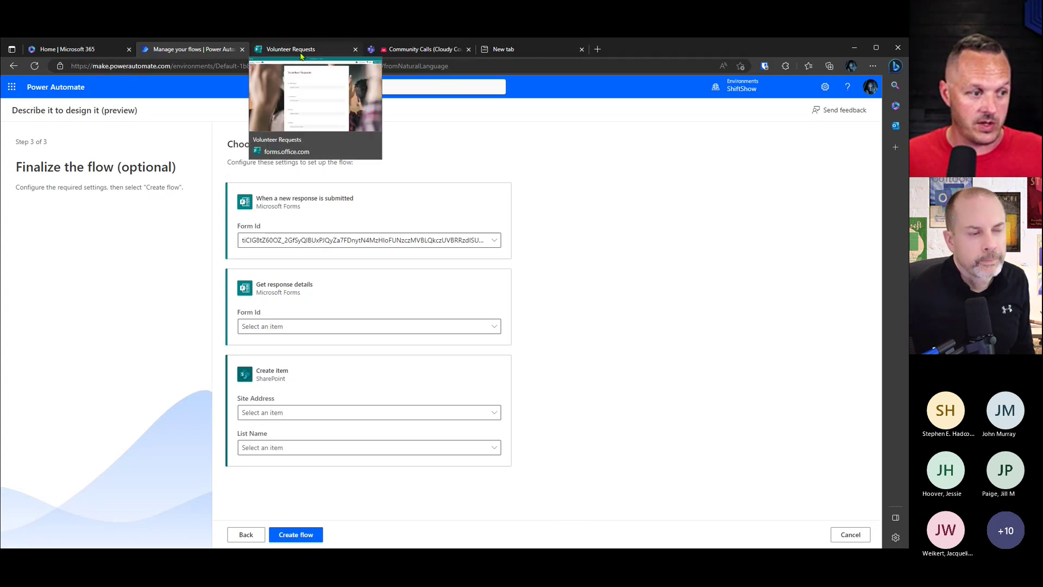
Step: Set the same custom Form Id on the Get response details step
{"action": "left_click", "coordinate": [288, 326]}
{"action": "left_click", "coordinate": [288, 344]}
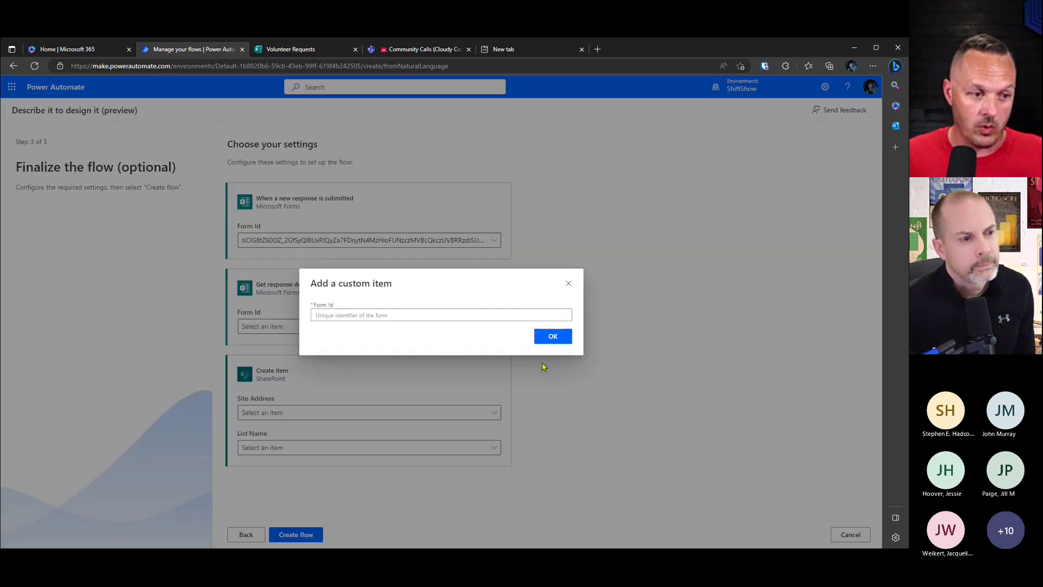
{"action": "left_click", "coordinate": [526, 314]}
{"action": "left_click", "coordinate": [582, 337]}
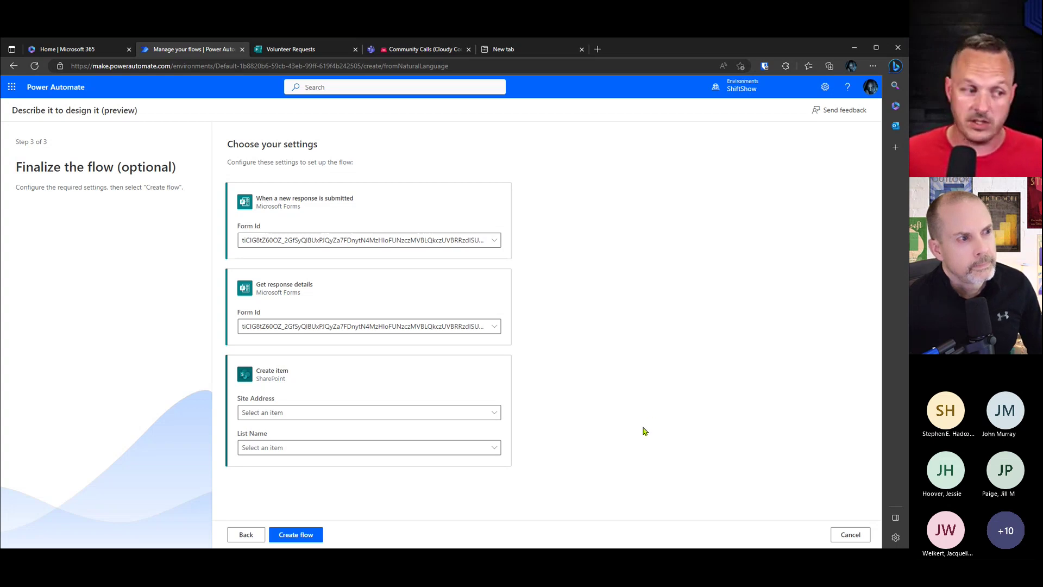
Step: Point the flow at the Volunteer Requests list on the Cloudy County Extension site and create it
{"action": "left_click", "coordinate": [494, 412]}
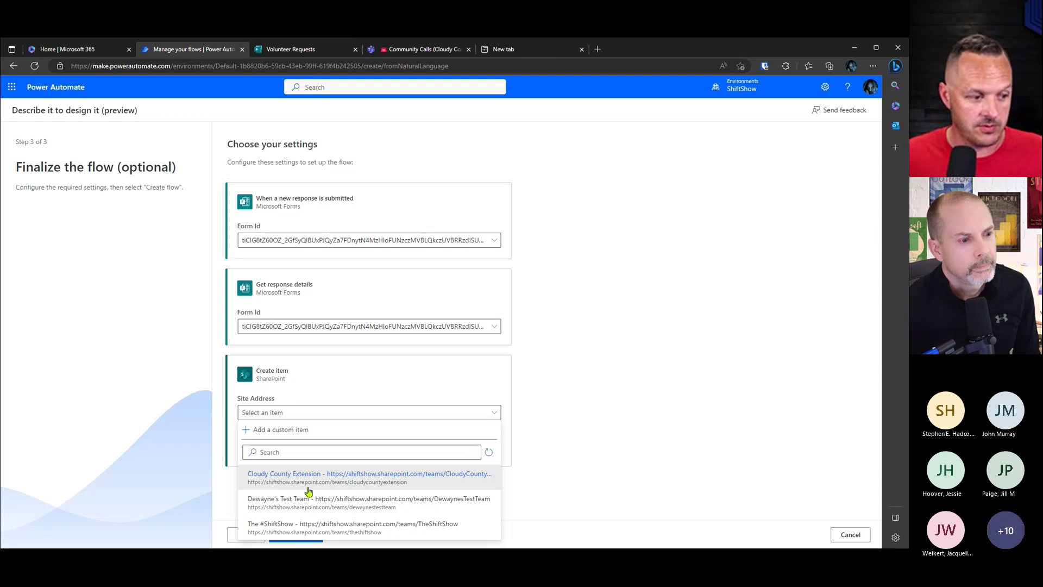
{"action": "left_click", "coordinate": [393, 481]}
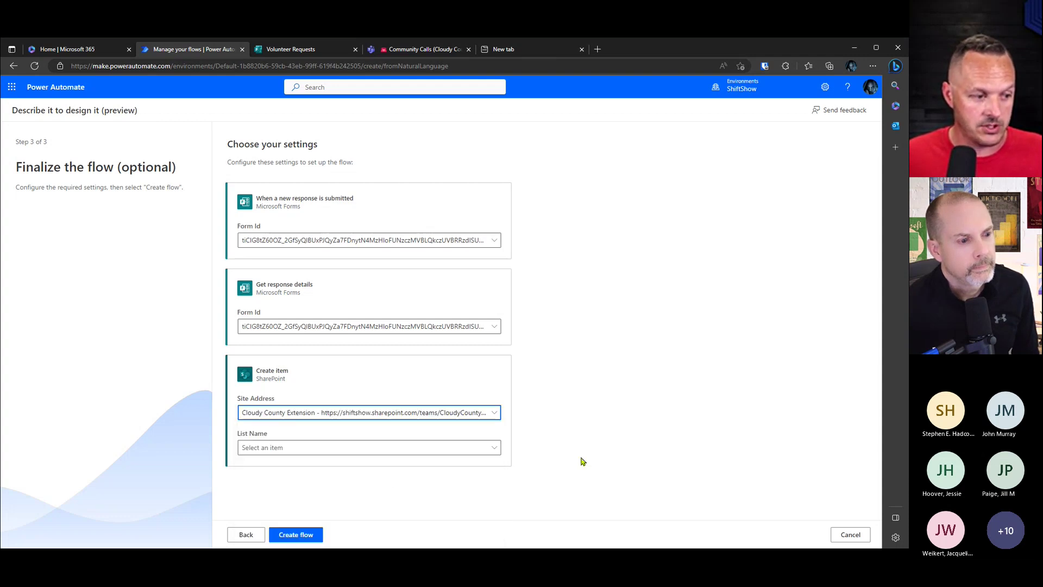
{"action": "left_click", "coordinate": [499, 450]}
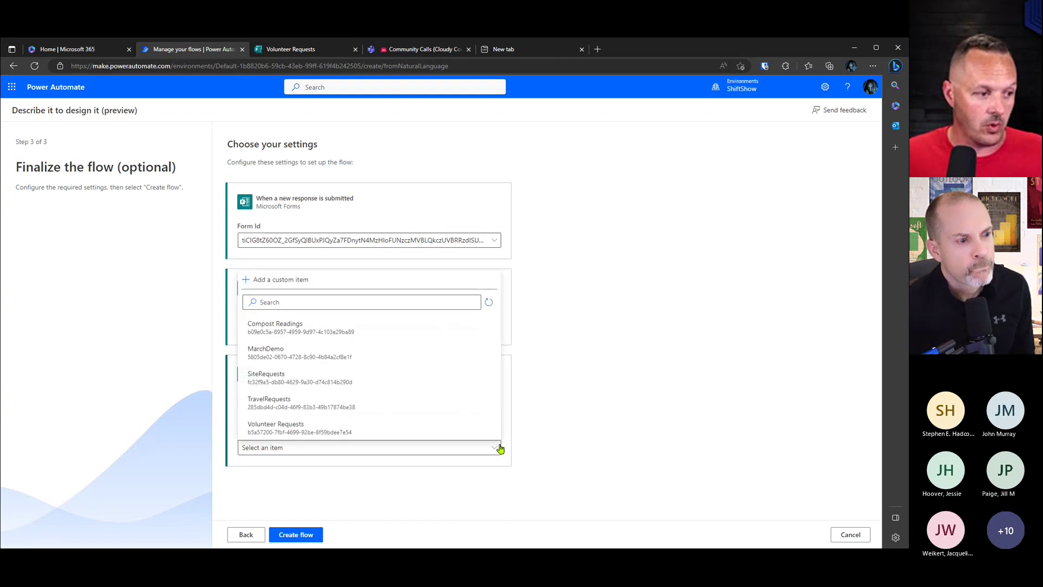
{"action": "left_click", "coordinate": [324, 430]}
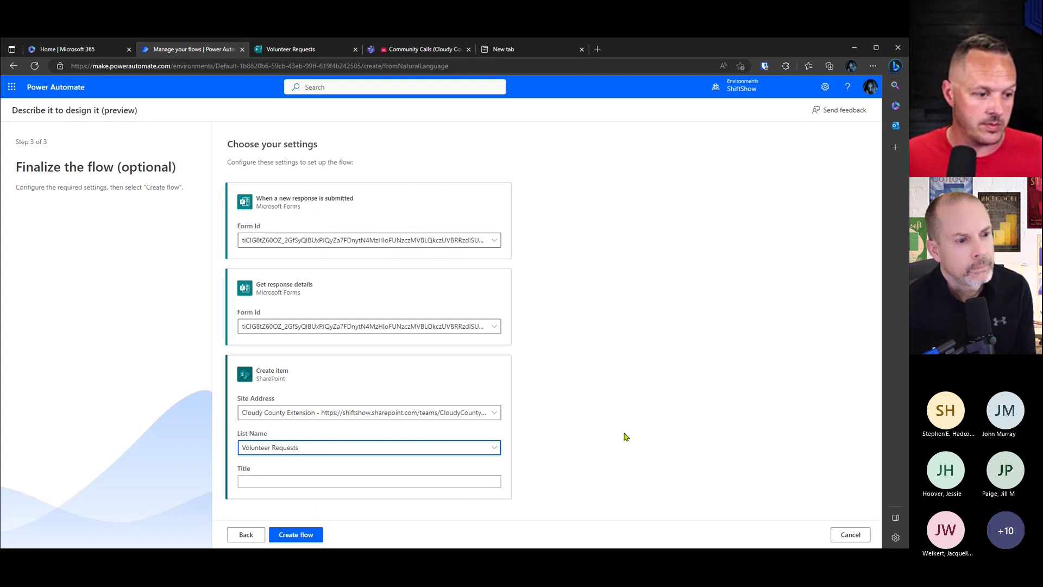
{"action": "left_click", "coordinate": [664, 424]}
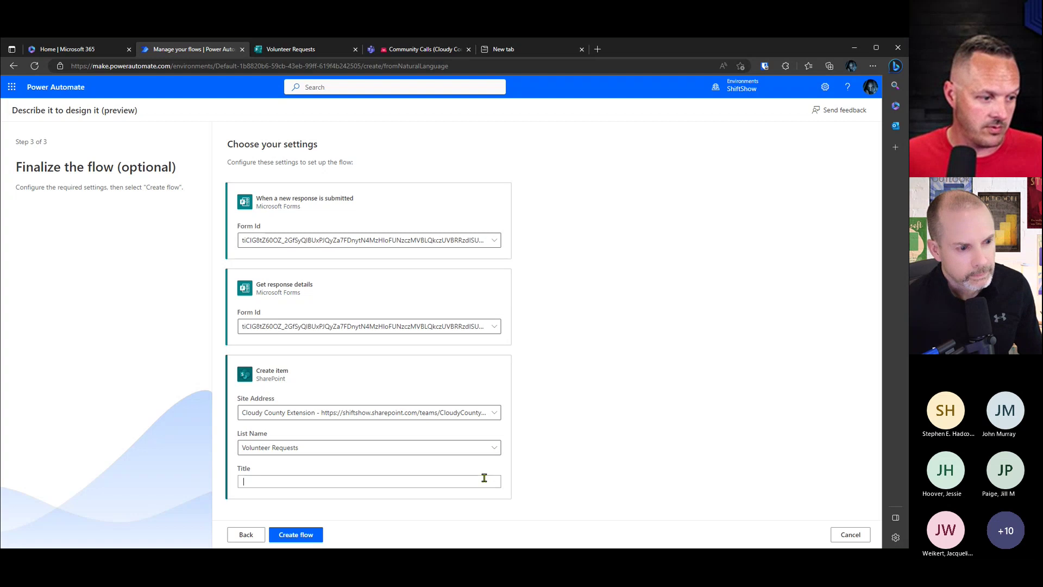
{"action": "left_click", "coordinate": [296, 535]}
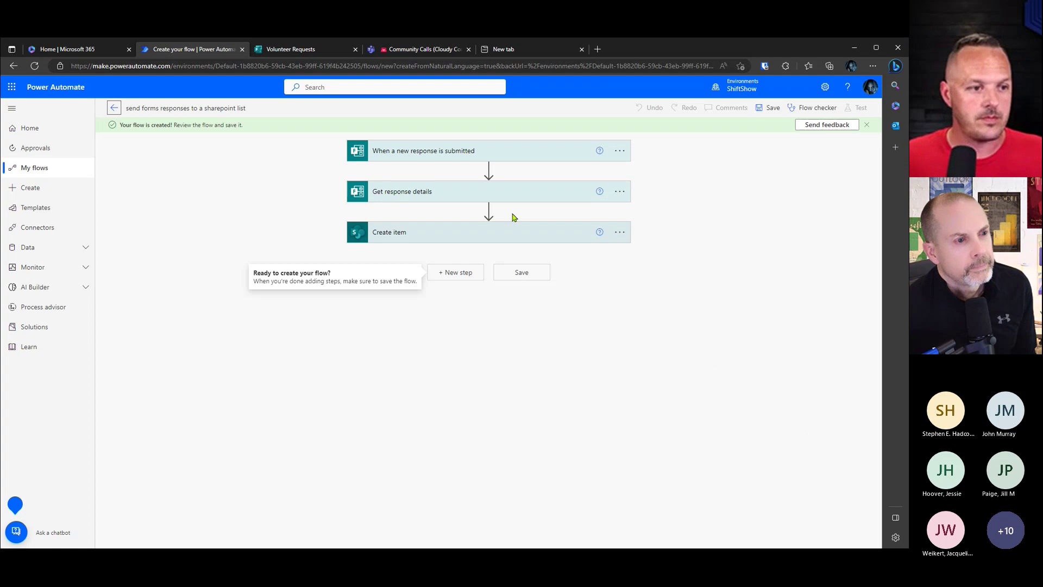
Step: Expand the new-response trigger, Get response details and Create item cards to review their fields
{"action": "left_click", "coordinate": [513, 158]}
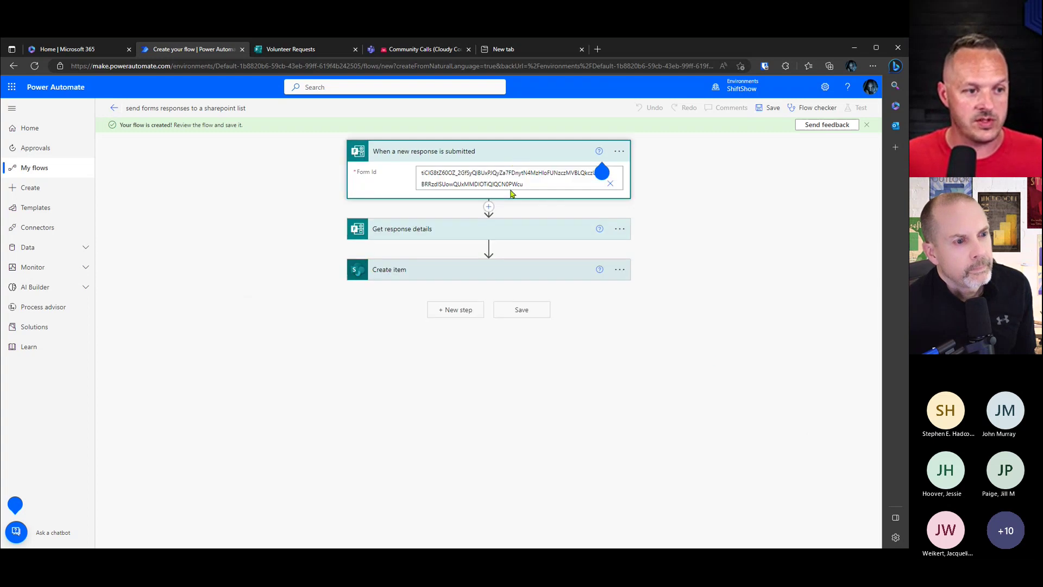
{"action": "left_click", "coordinate": [505, 231]}
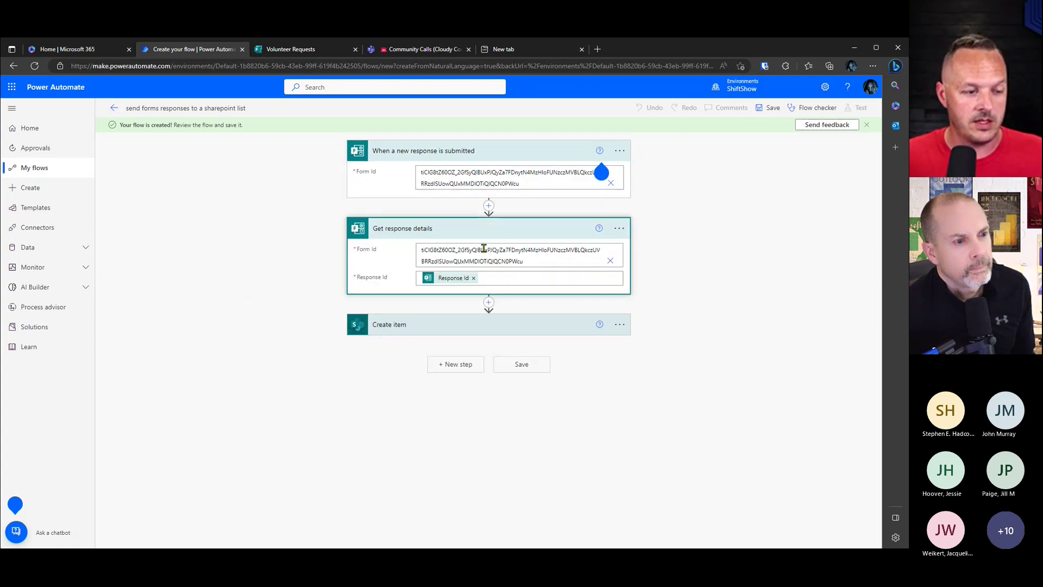
{"action": "left_click", "coordinate": [589, 326]}
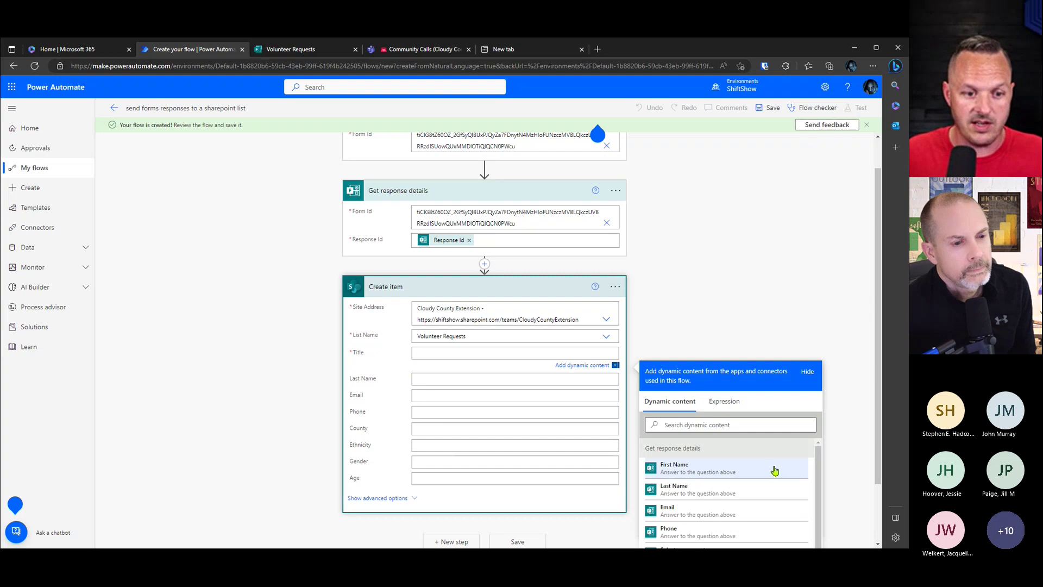
Step: Map the First Name answer into Title, plus the Last Name and Email answers into their fields
{"action": "scroll", "coordinate": [773, 467], "scroll_direction": "down", "scroll_amount": 1}
{"action": "scroll", "coordinate": [791, 461], "scroll_direction": "up", "scroll_amount": 1}
{"action": "scroll", "coordinate": [849, 456], "scroll_direction": "down", "scroll_amount": 1}
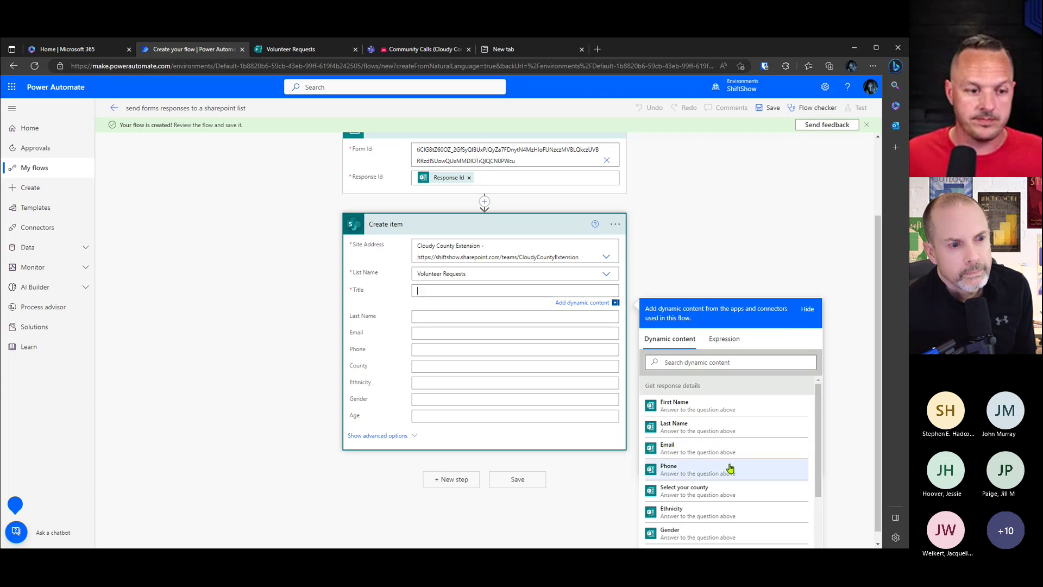
{"action": "left_click", "coordinate": [674, 404]}
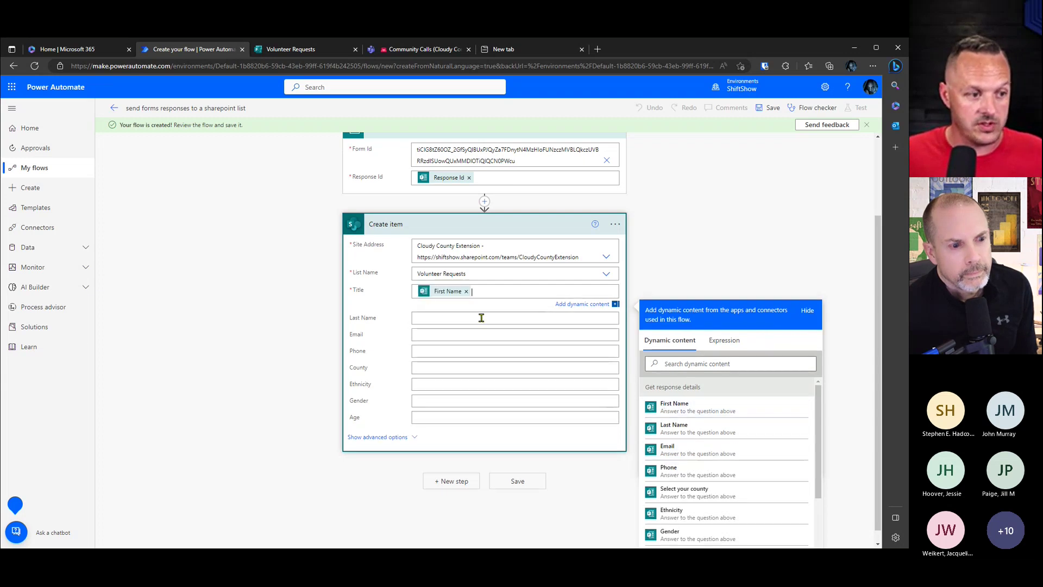
{"action": "left_click", "coordinate": [423, 319]}
{"action": "left_click", "coordinate": [674, 455]}
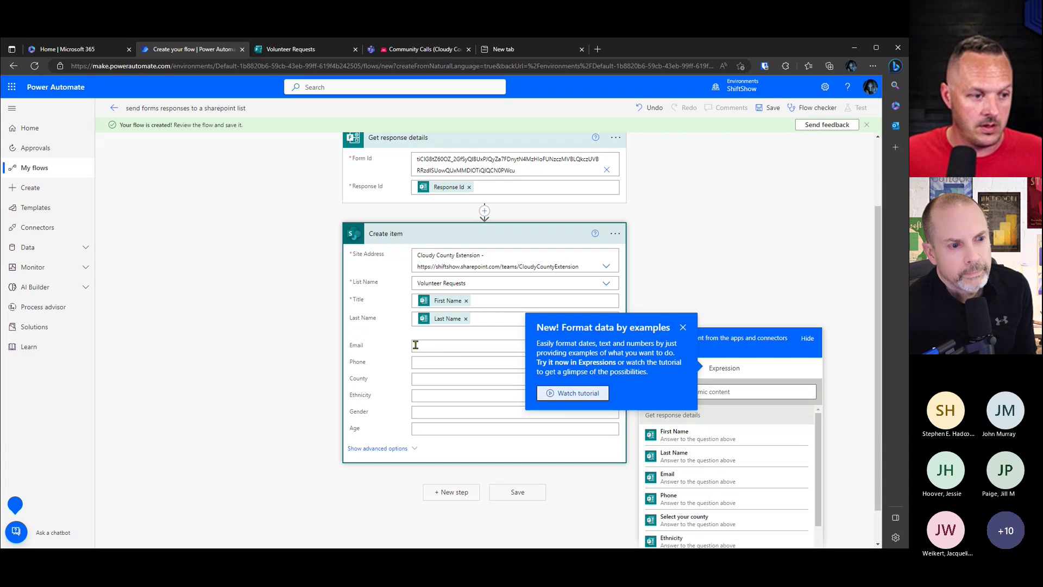
{"action": "left_click", "coordinate": [683, 329]}
{"action": "left_click", "coordinate": [462, 345]}
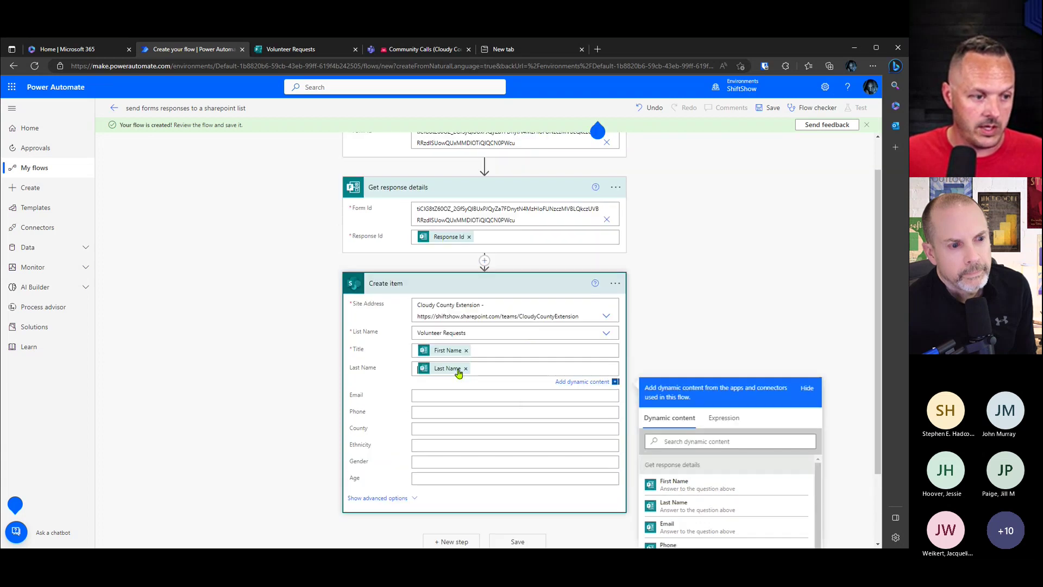
{"action": "scroll", "coordinate": [845, 421], "scroll_direction": "down", "scroll_amount": 3}
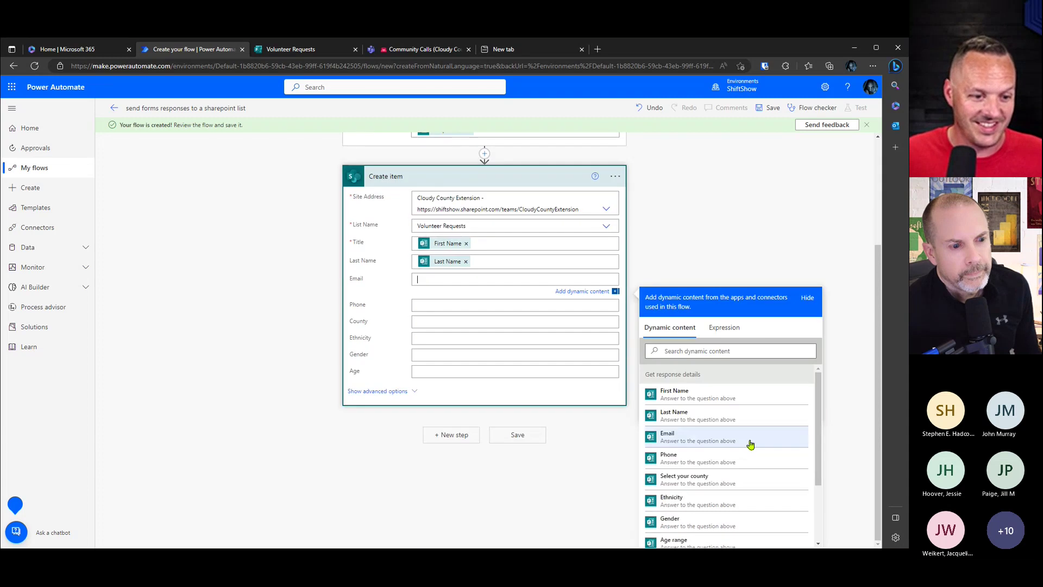
{"action": "left_click", "coordinate": [676, 437]}
Step: Map the county, Ethnicity, Gender and Age range answers into County, Ethnicity, Gender and Age
{"action": "left_click", "coordinate": [455, 306]}
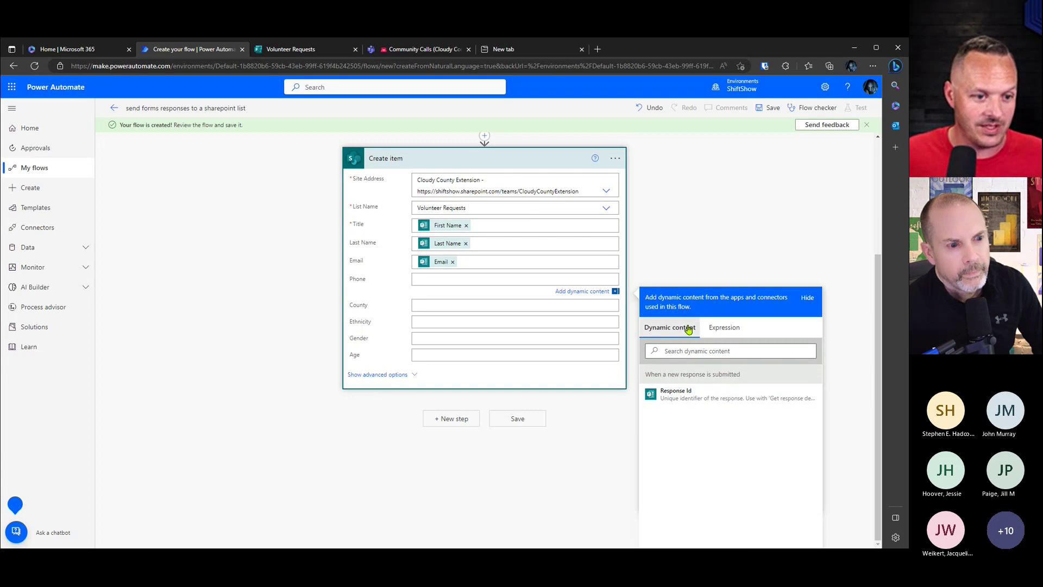
{"action": "scroll", "coordinate": [451, 304], "scroll_direction": "up", "scroll_amount": 2}
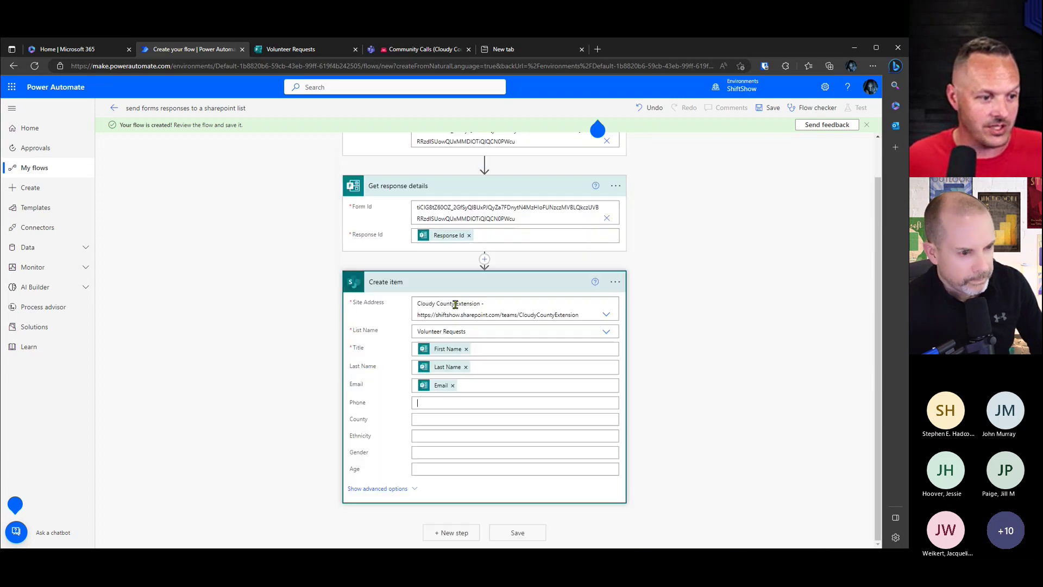
{"action": "left_click", "coordinate": [461, 419]}
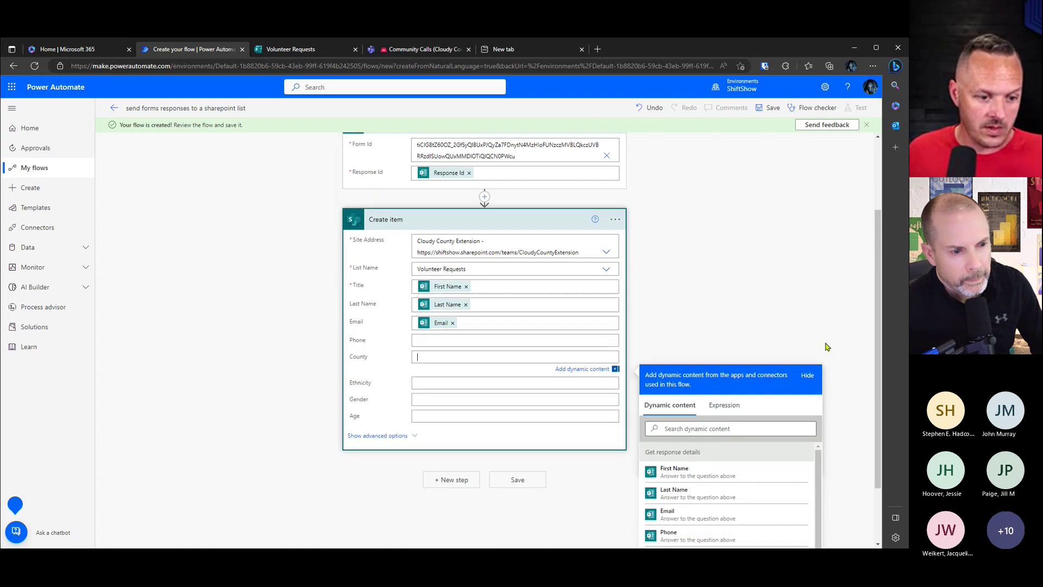
{"action": "left_click", "coordinate": [739, 480]}
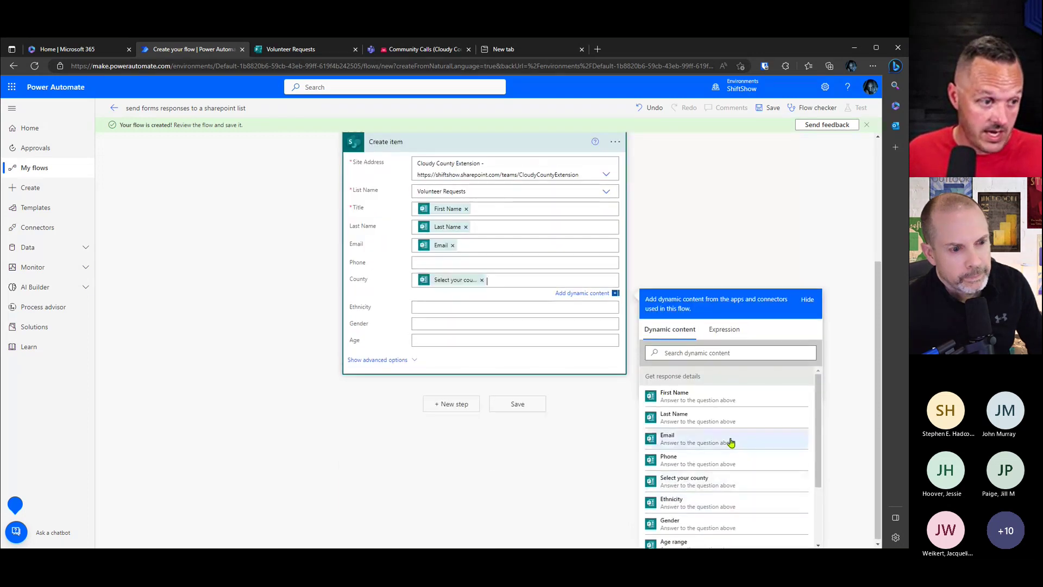
{"action": "key", "text": "Tab"}
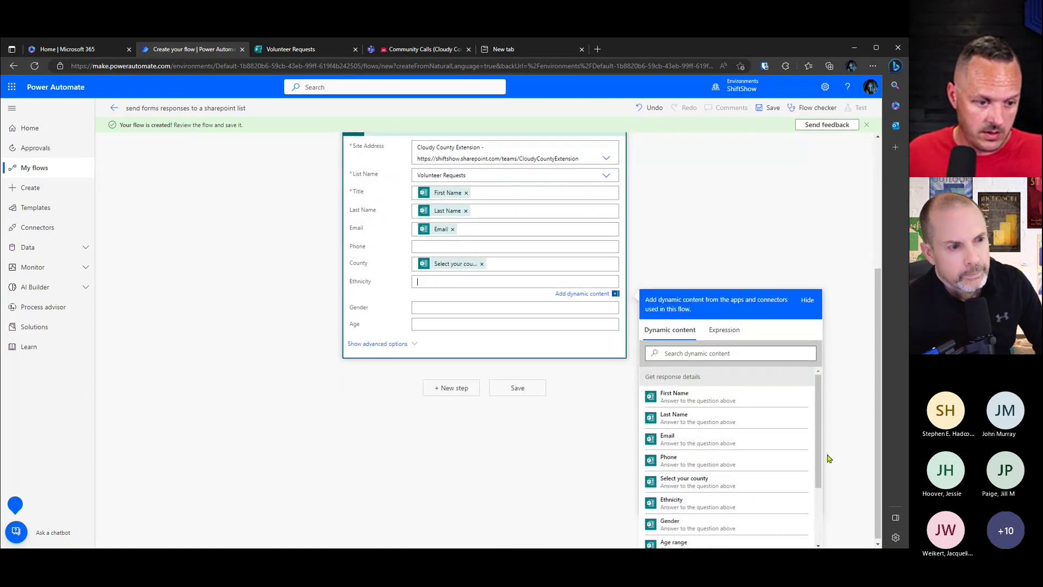
{"action": "left_click", "coordinate": [694, 499]}
{"action": "left_click", "coordinate": [445, 307]}
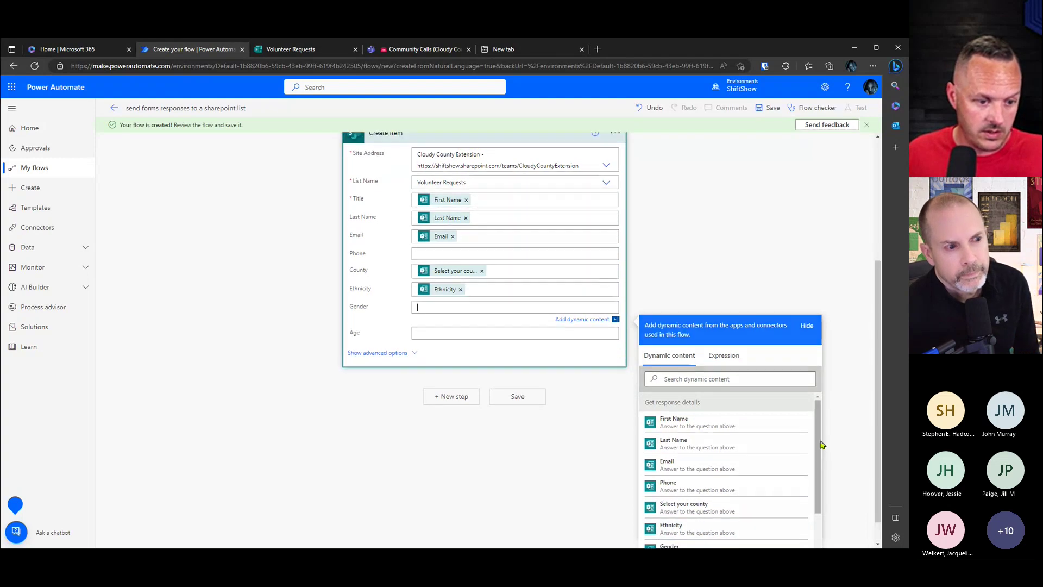
{"action": "scroll", "coordinate": [771, 471], "scroll_direction": "down", "scroll_amount": 1}
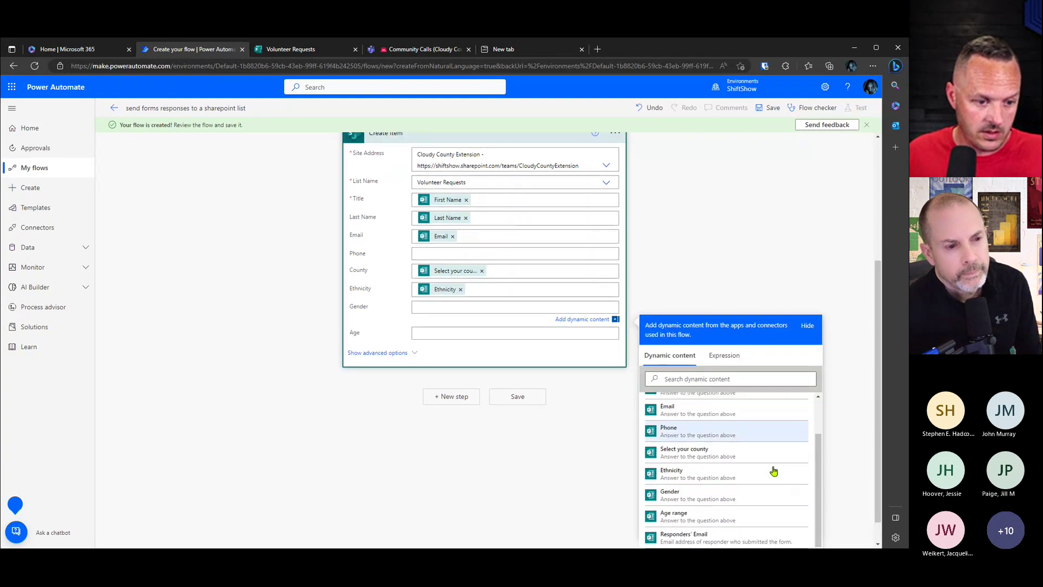
{"action": "left_click", "coordinate": [674, 491]}
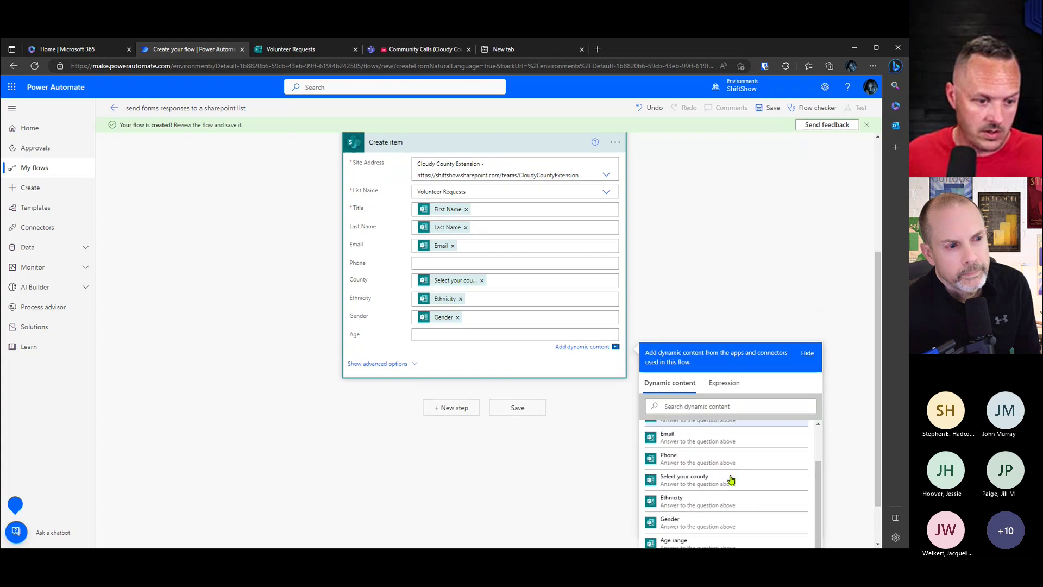
{"action": "scroll", "coordinate": [706, 494], "scroll_direction": "down", "scroll_amount": 1}
{"action": "left_click", "coordinate": [673, 513]}
Step: Search dynamic content for 'phon' and insert the Phone answer into the Phone field
{"action": "left_click", "coordinate": [464, 261]}
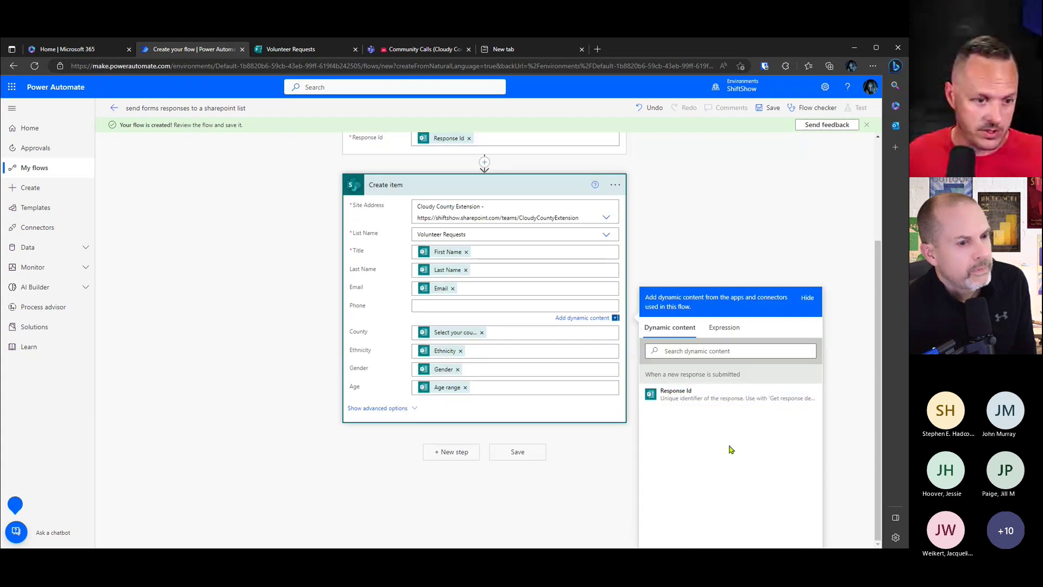
{"action": "left_click", "coordinate": [717, 351]}
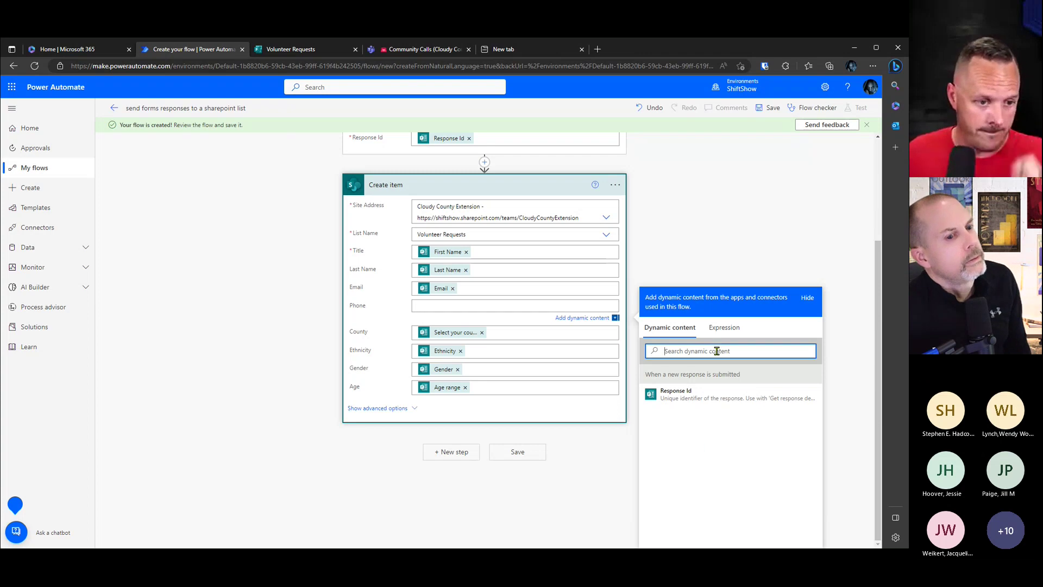
{"action": "type", "text": "phon"}
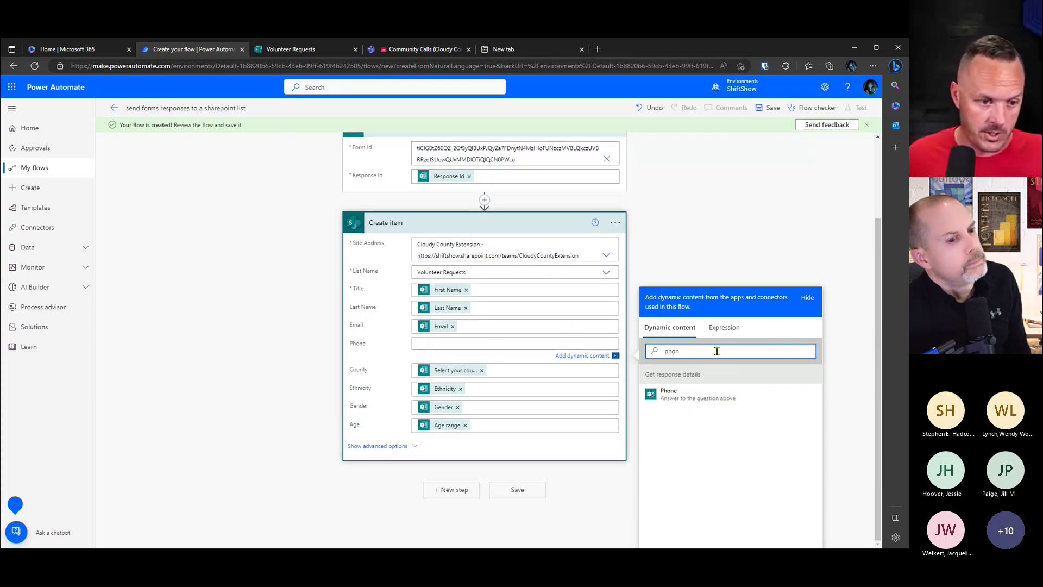
{"action": "left_click", "coordinate": [705, 395]}
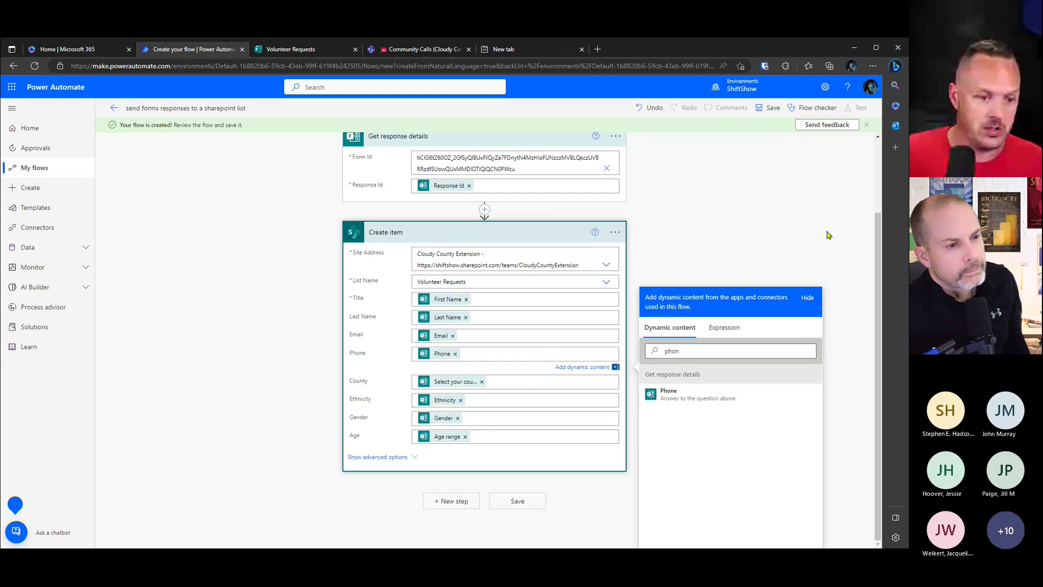
{"action": "left_click", "coordinate": [823, 236]}
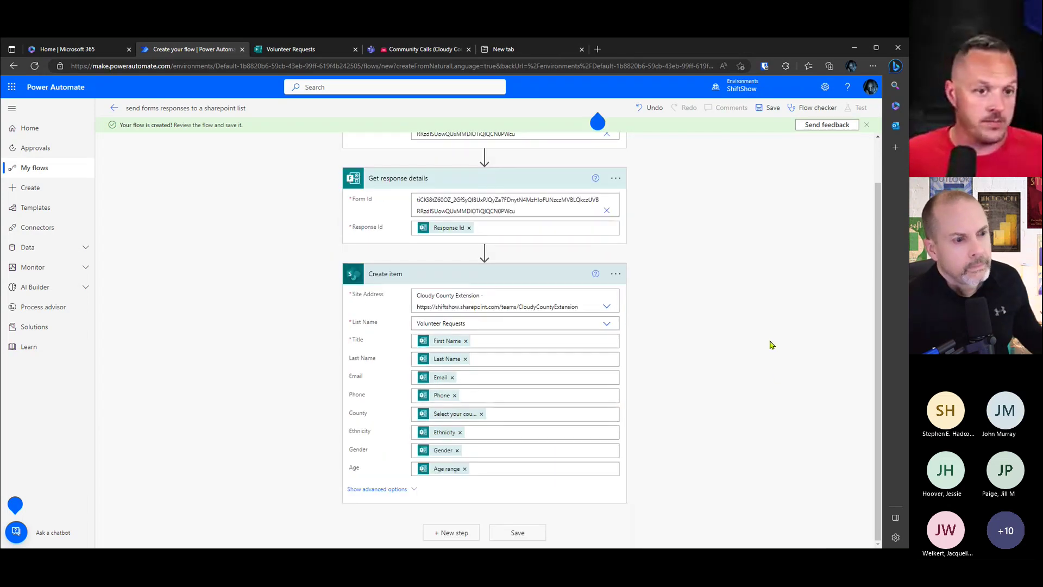
Step: Save the flow and go back to the Community Calls files in Teams
{"action": "left_click", "coordinate": [518, 533]}
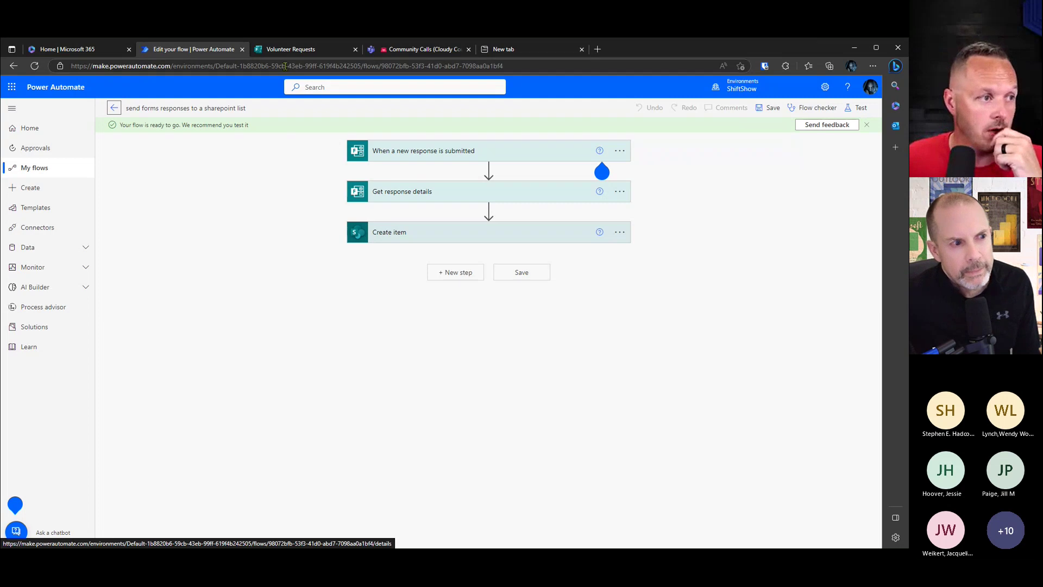
{"action": "left_click", "coordinate": [421, 50]}
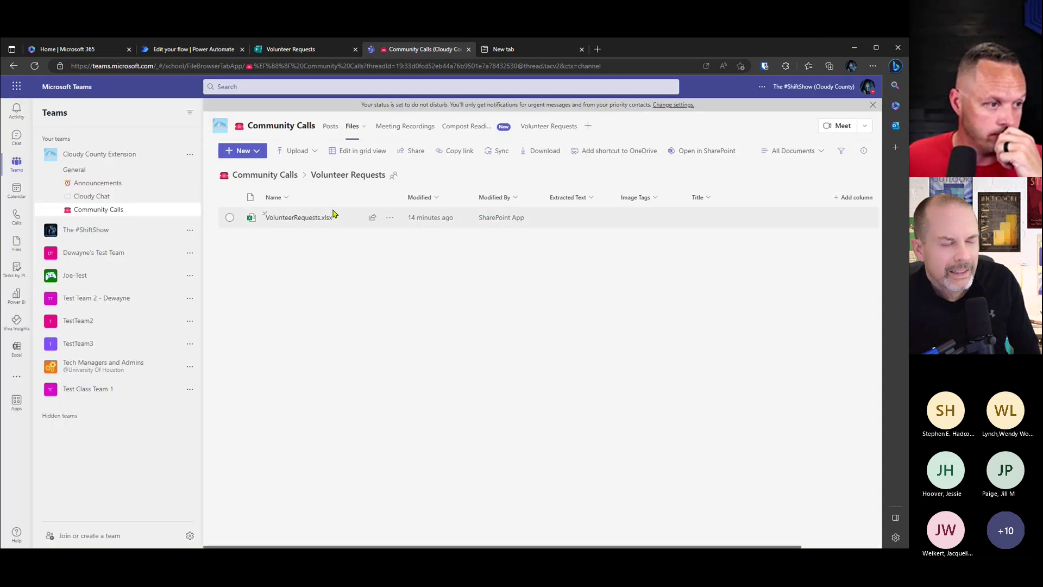
Step: Open VolunteerRequests.xlsx from the channel's files to see the synced form responses
{"action": "left_click", "coordinate": [302, 218]}
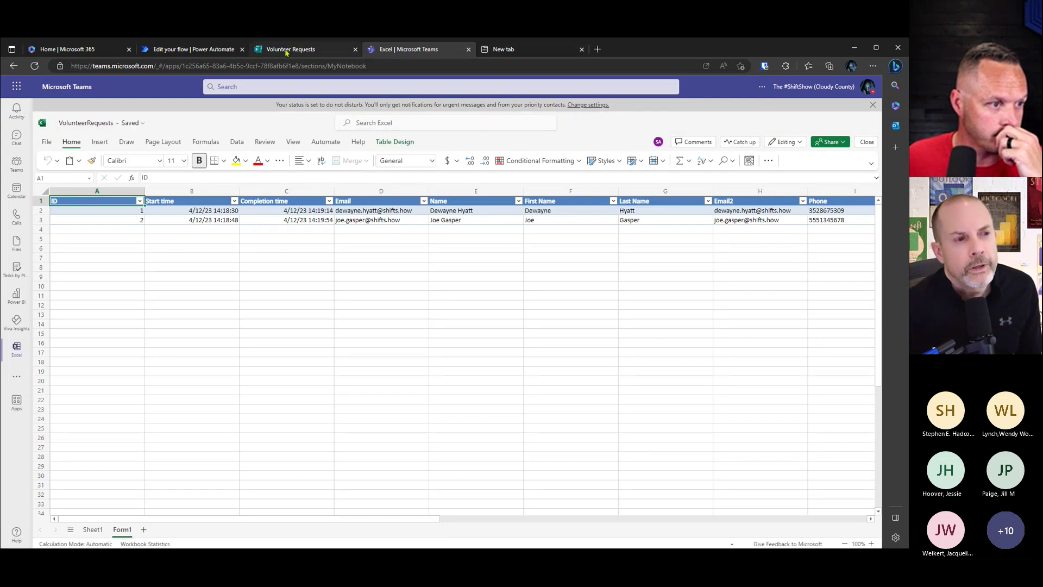
{"action": "mouse_move", "coordinate": [286, 52]}
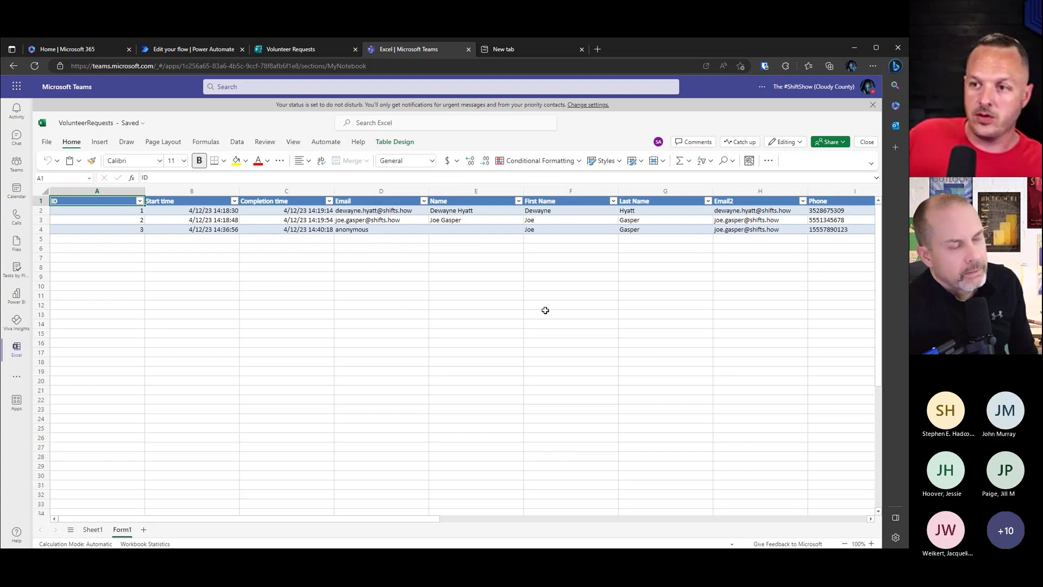
Step: View respondent 3's individual answers in the Volunteer Requests form results, then return to the workbook
{"action": "left_click", "coordinate": [293, 54]}
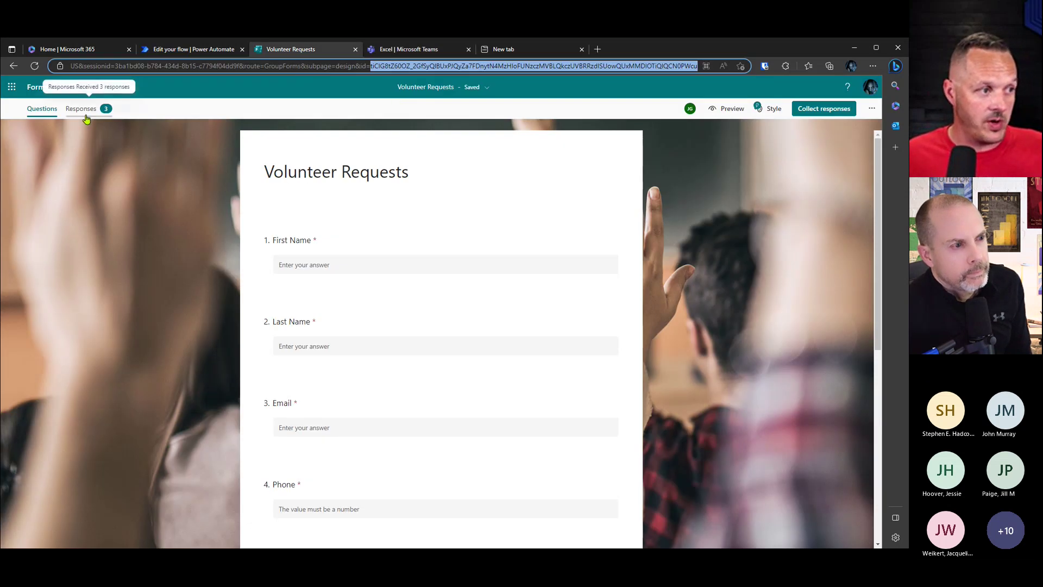
{"action": "left_click", "coordinate": [81, 109]}
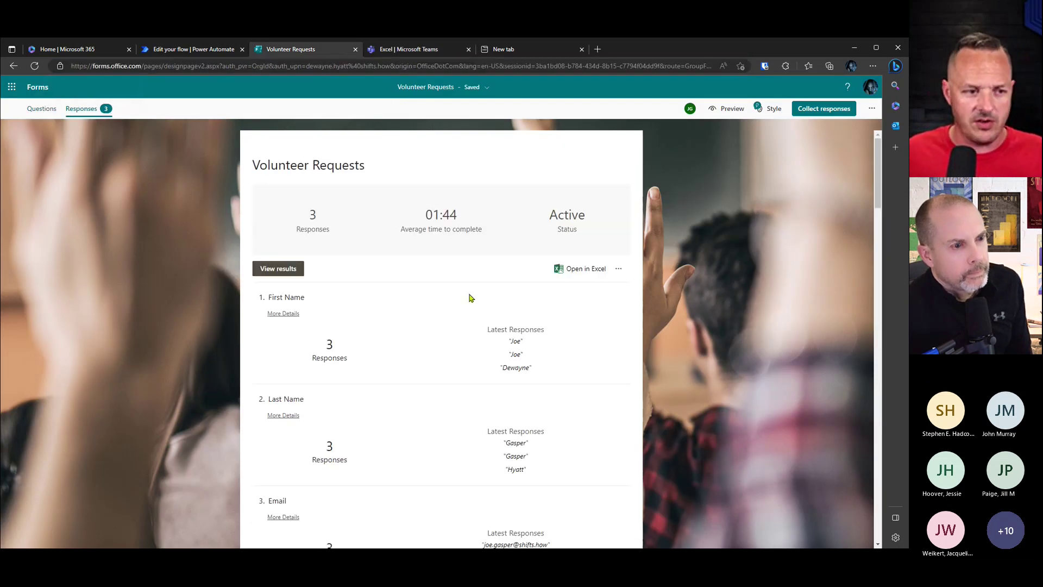
{"action": "left_click", "coordinate": [285, 274]}
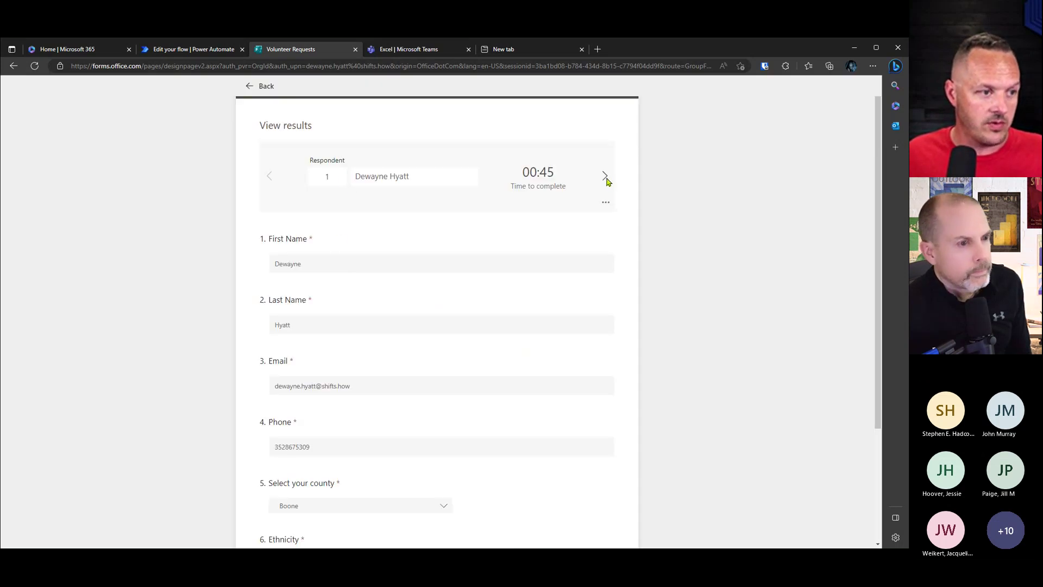
{"action": "double_click", "coordinate": [605, 178]}
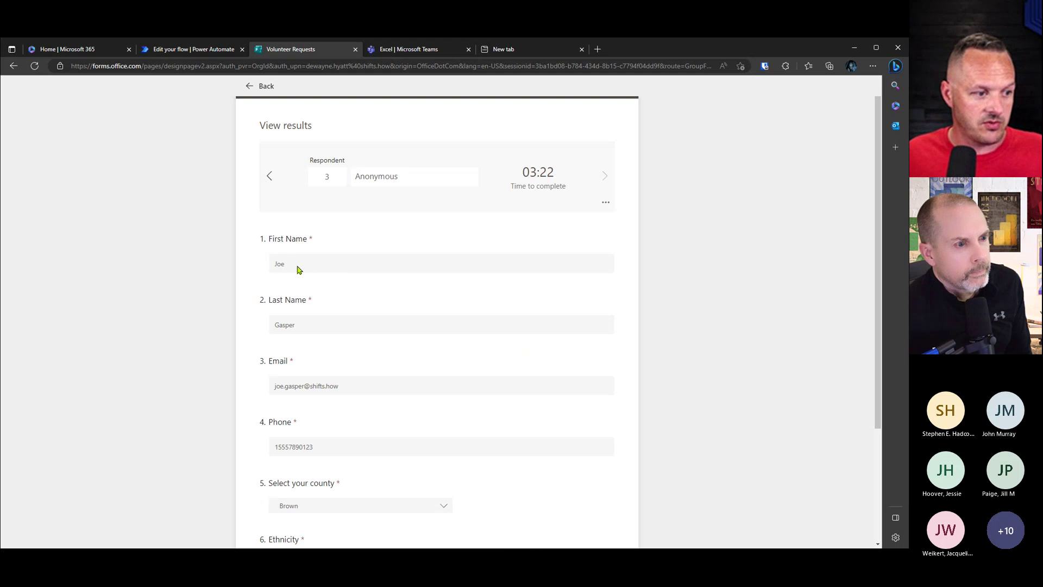
{"action": "scroll", "coordinate": [333, 396], "scroll_direction": "down", "scroll_amount": 2}
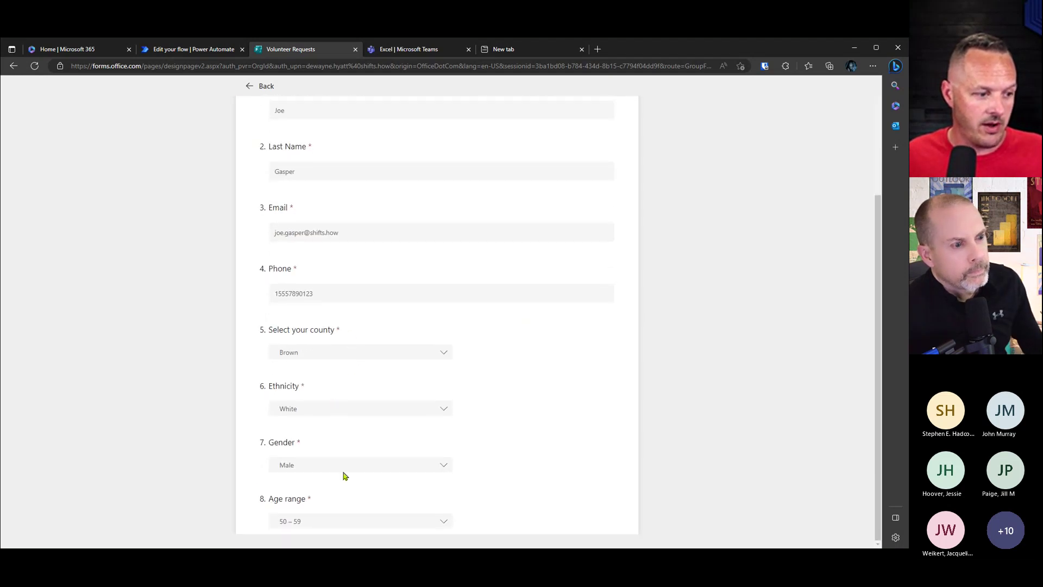
{"action": "scroll", "coordinate": [381, 337], "scroll_direction": "up", "scroll_amount": 3}
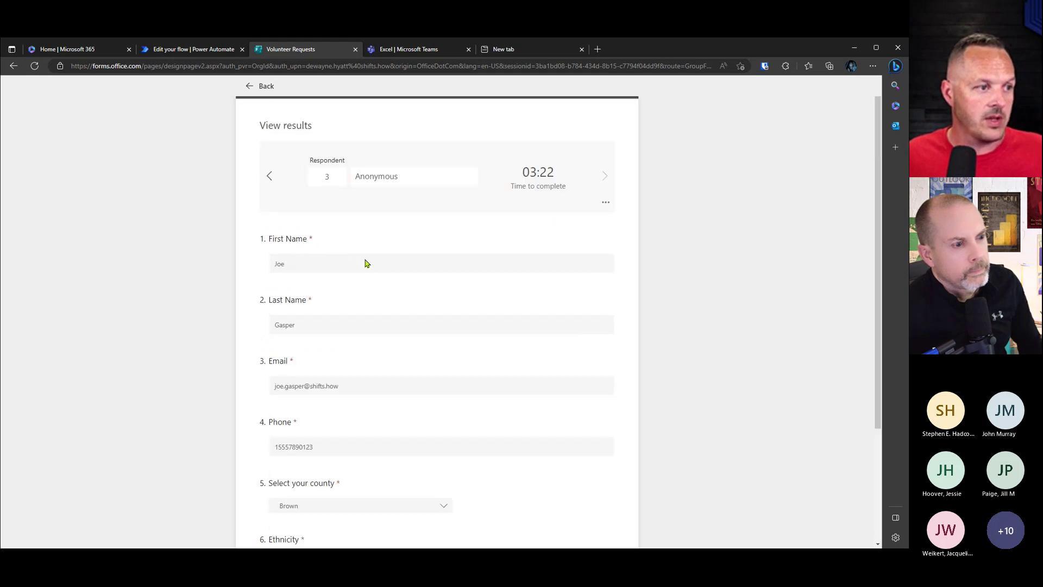
{"action": "left_click", "coordinate": [248, 88]}
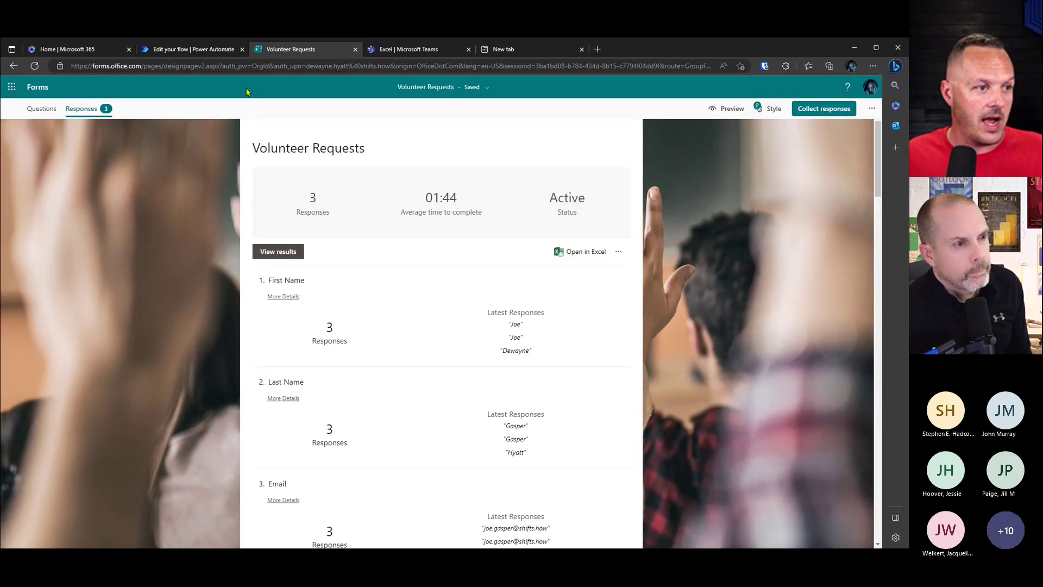
{"action": "left_click", "coordinate": [410, 50]}
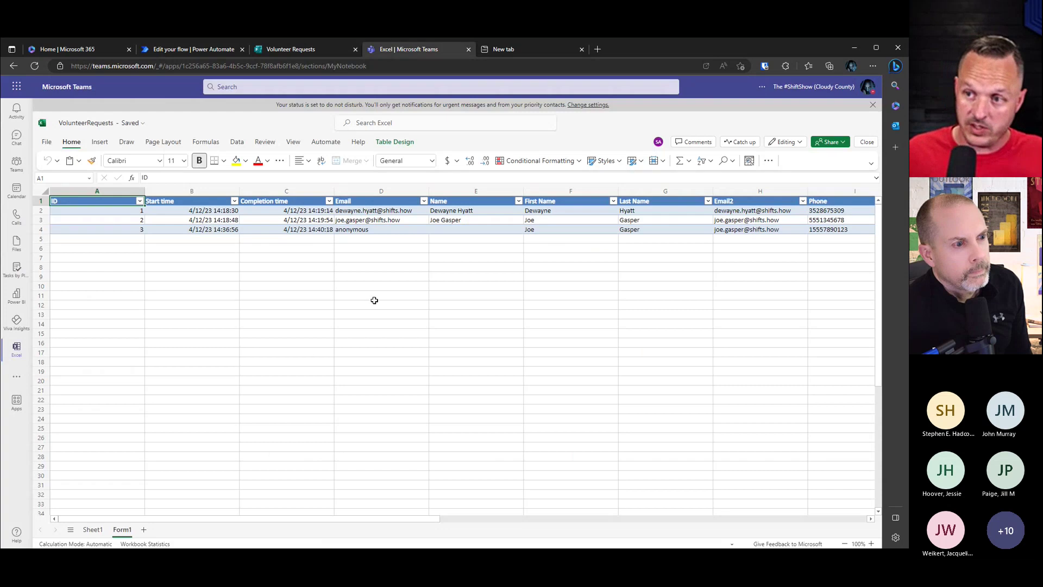
Step: Check the anonymous email in cell D4, close the workbook, and open the empty Volunteer Requests list
{"action": "left_click", "coordinate": [380, 229]}
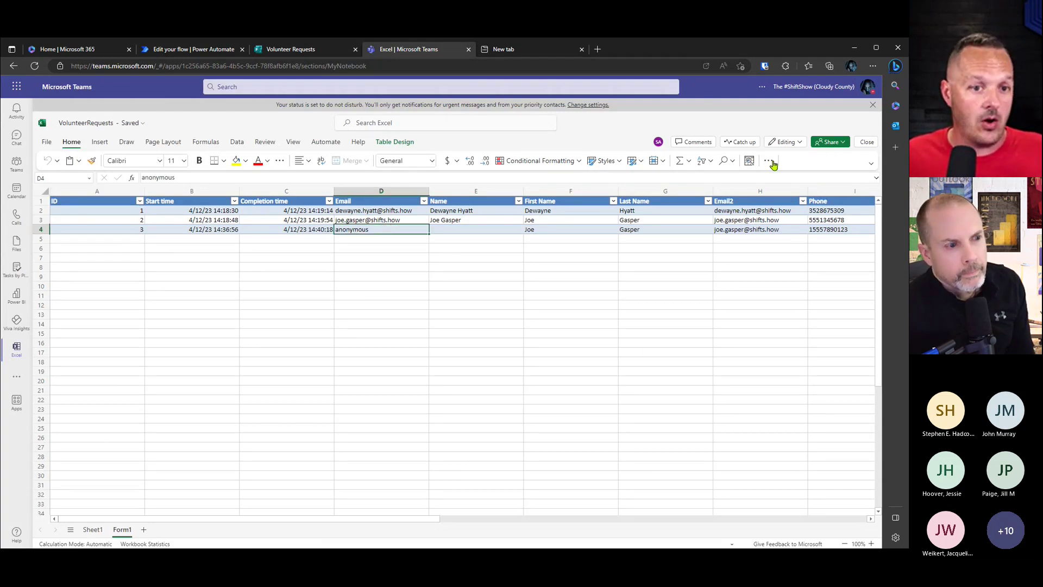
{"action": "left_click", "coordinate": [867, 142]}
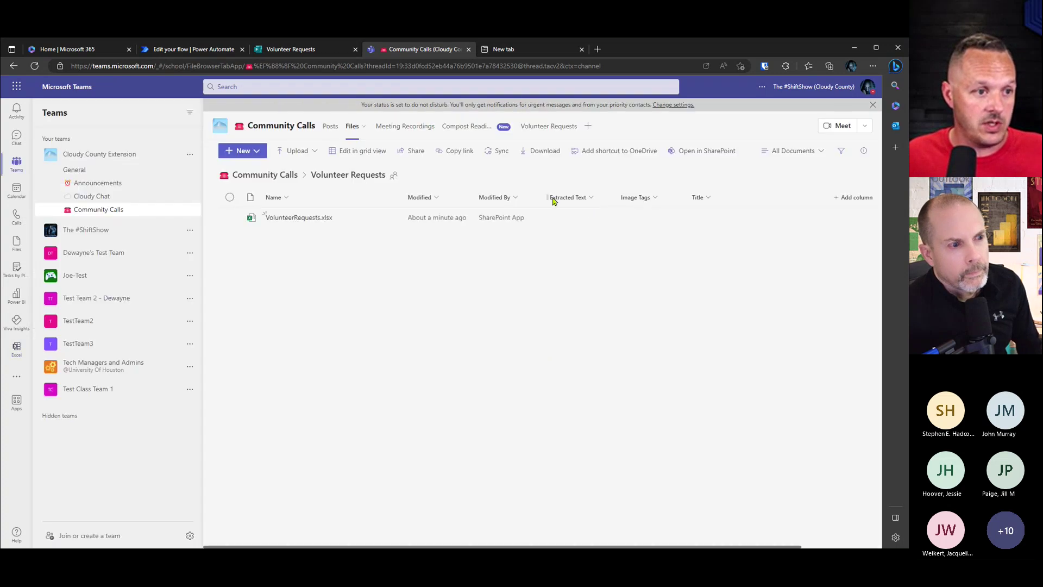
{"action": "left_click", "coordinate": [548, 126]}
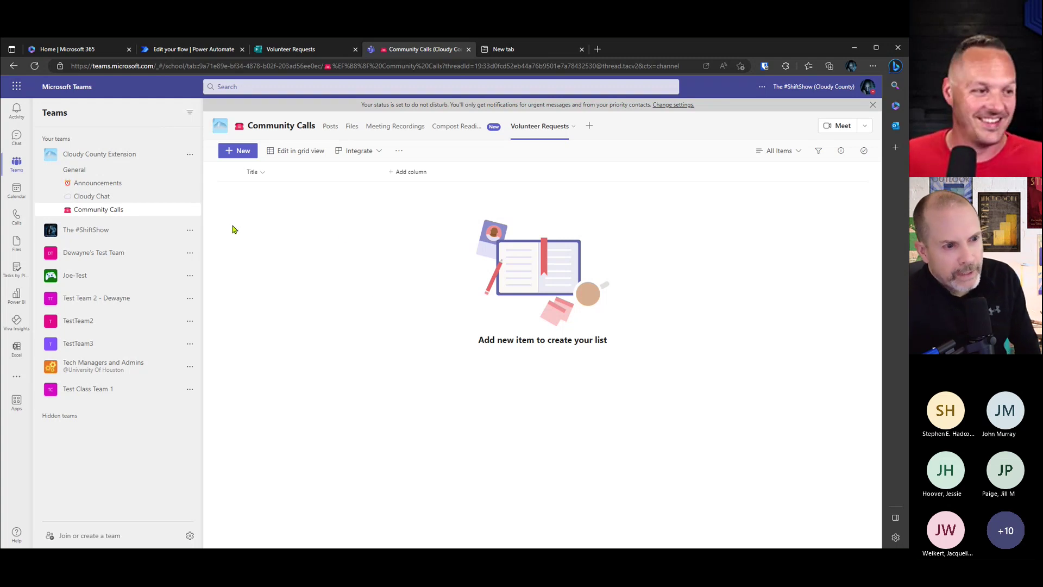
Step: Reload the Volunteer Requests tab so the new item appears, inspect it, and return to the list
{"action": "left_click", "coordinate": [798, 152]}
{"action": "left_click", "coordinate": [575, 129]}
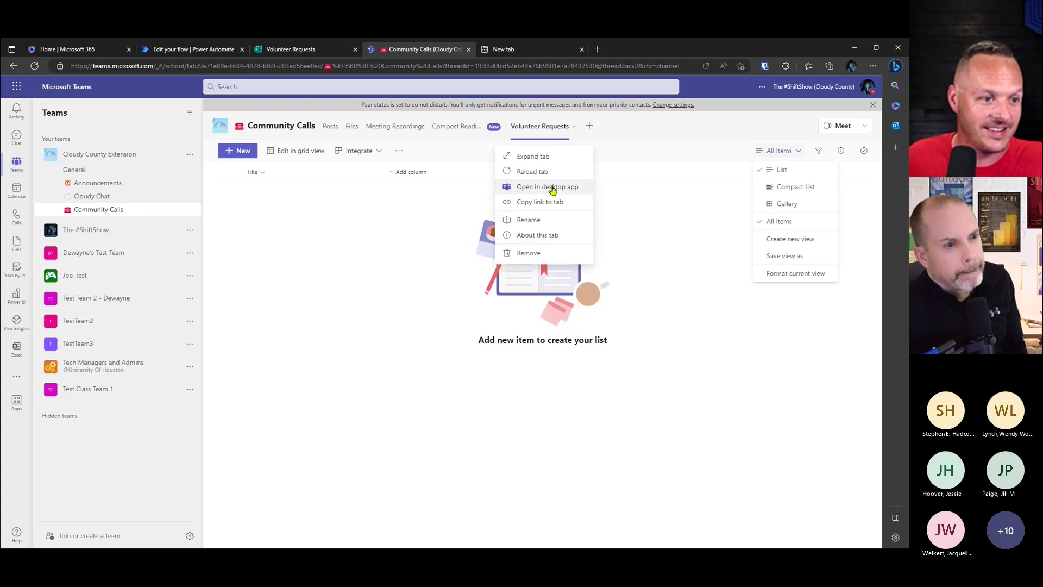
{"action": "left_click", "coordinate": [531, 171]}
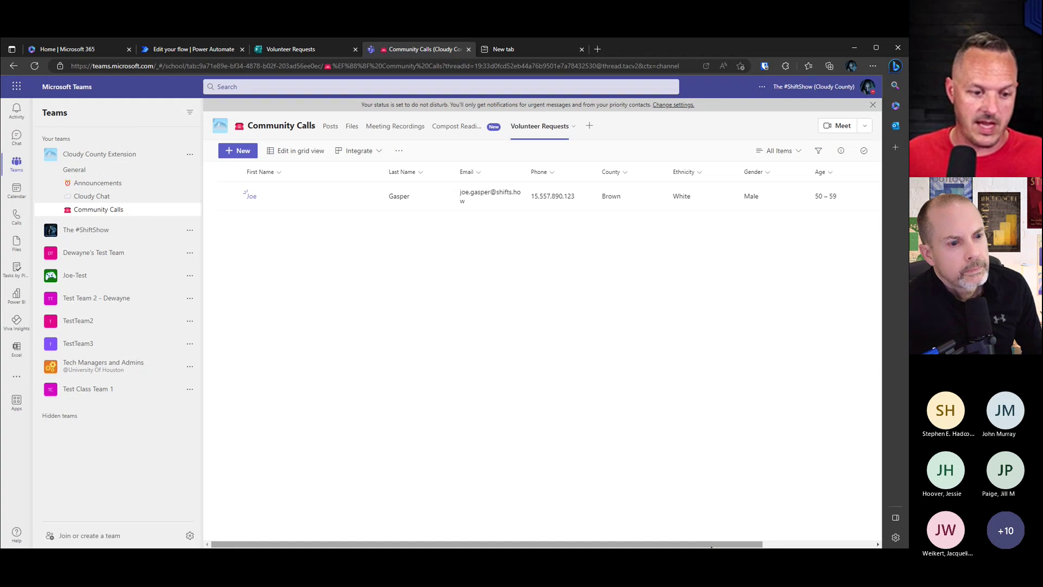
{"action": "left_click_drag", "start_coordinate": [712, 544], "coordinate": [788, 535]}
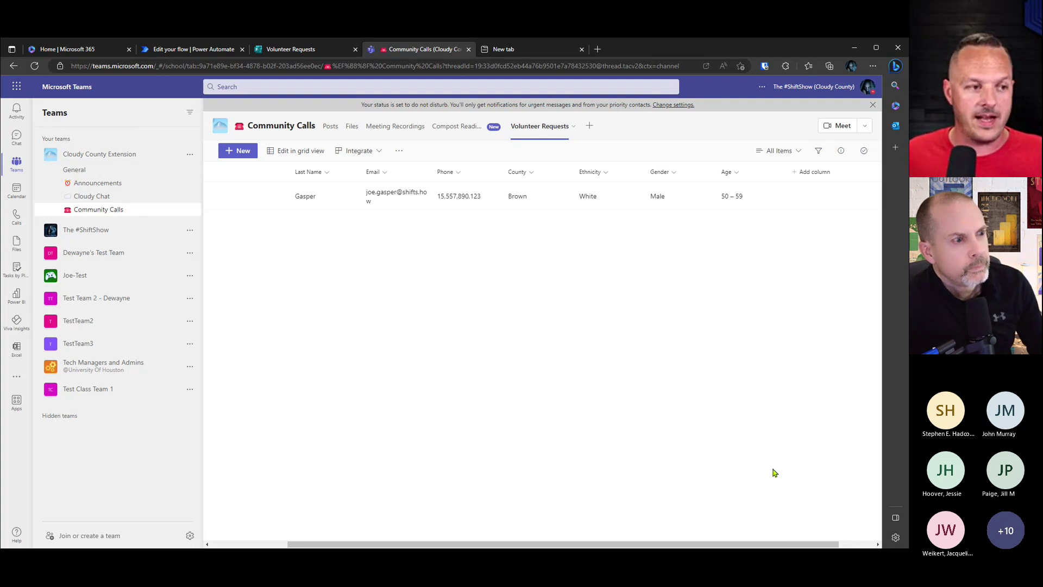
{"action": "left_click_drag", "start_coordinate": [692, 540], "coordinate": [377, 281]}
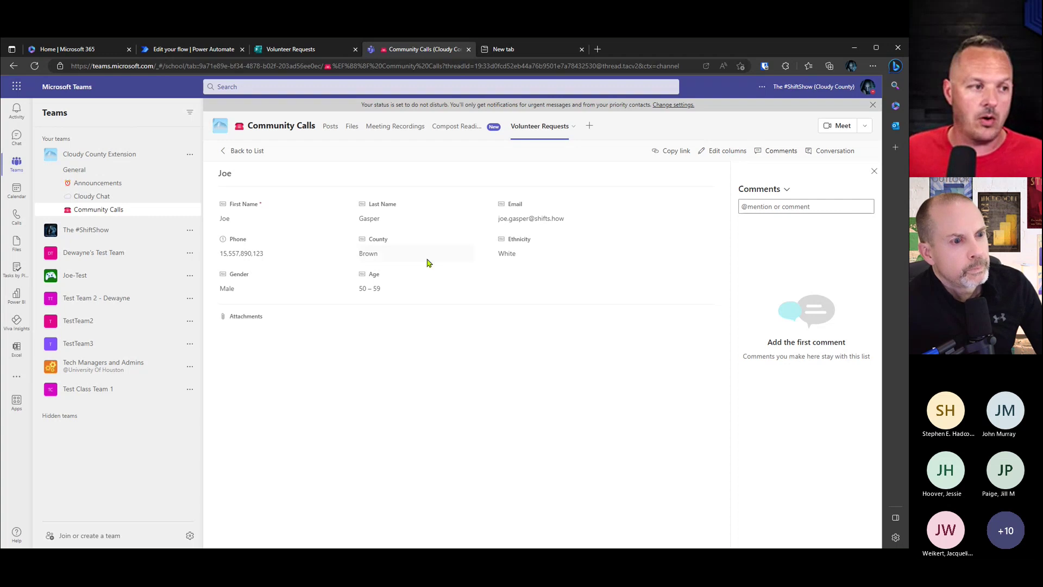
{"action": "left_click", "coordinate": [227, 154]}
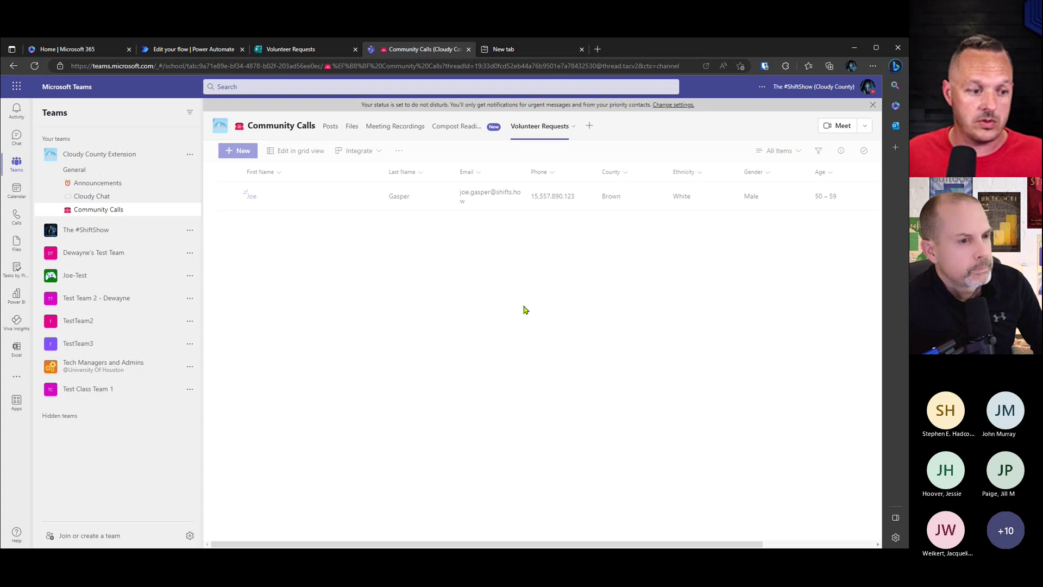
{"action": "left_click_drag", "start_coordinate": [570, 542], "coordinate": [685, 542]}
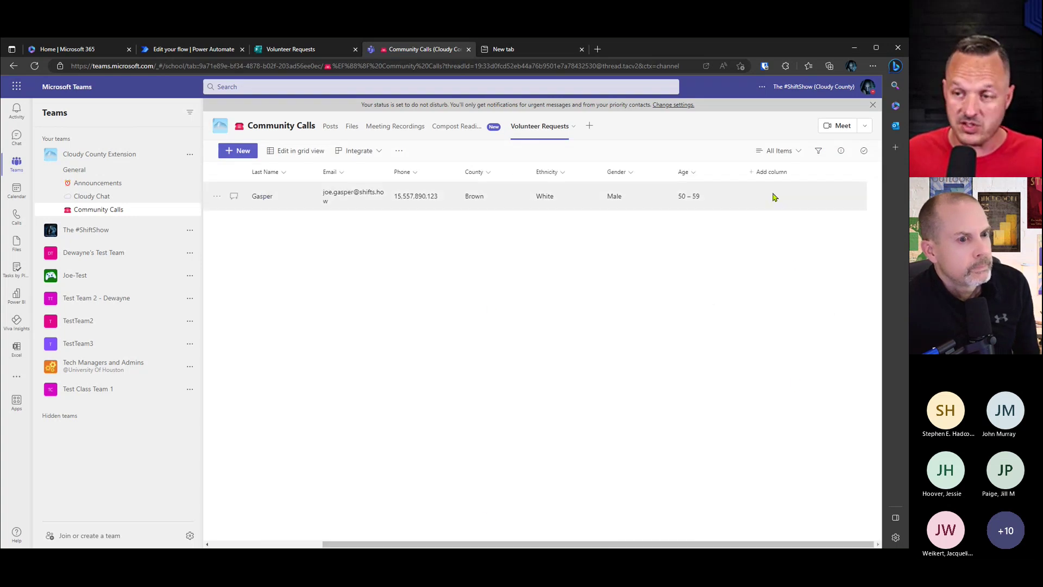
Step: Add a Person-type column named 'Owner' to the Volunteer Requests list
{"action": "left_click", "coordinate": [761, 173]}
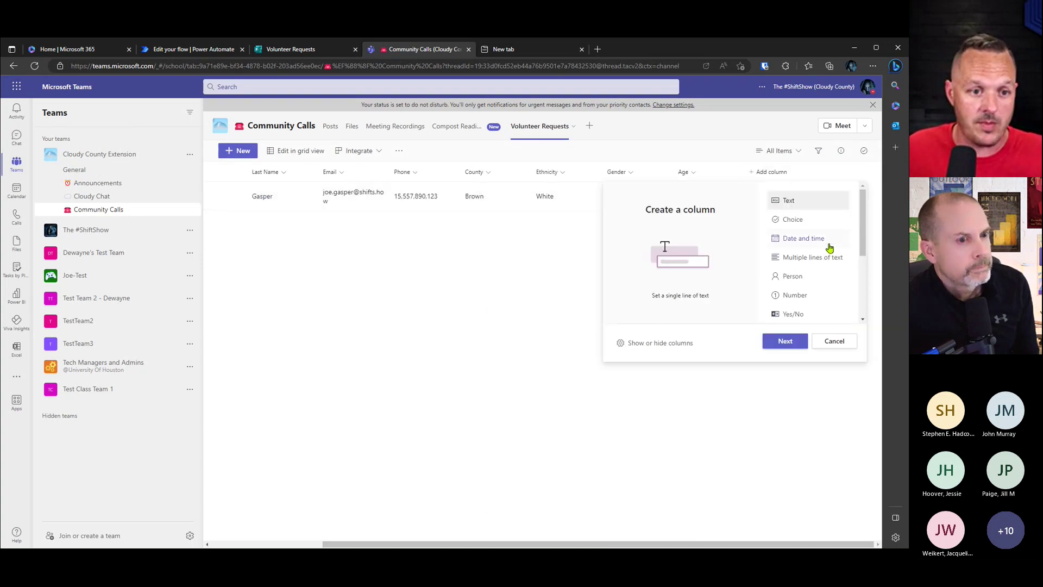
{"action": "left_click", "coordinate": [819, 274]}
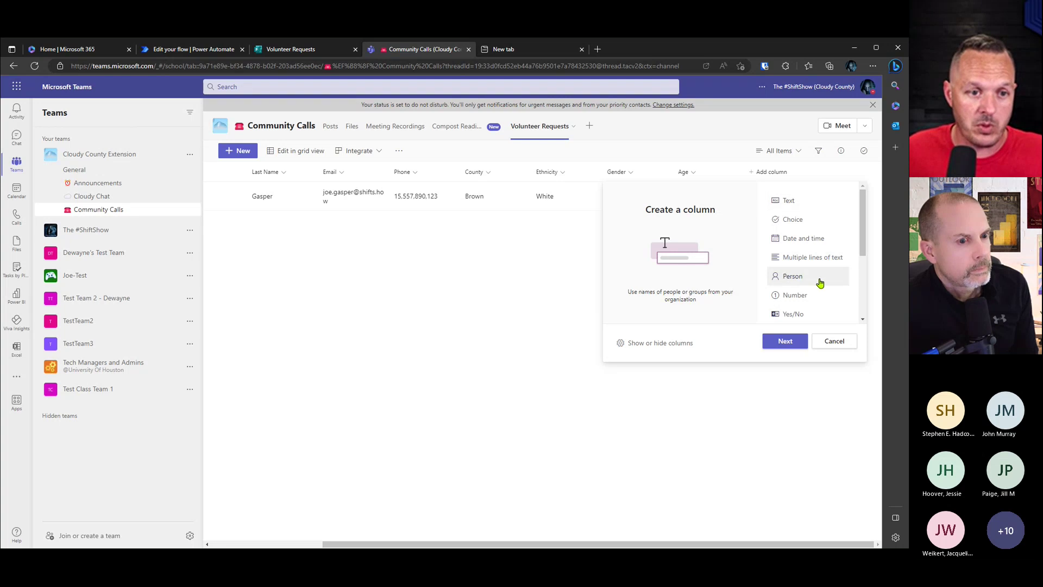
{"action": "left_click", "coordinate": [787, 342]}
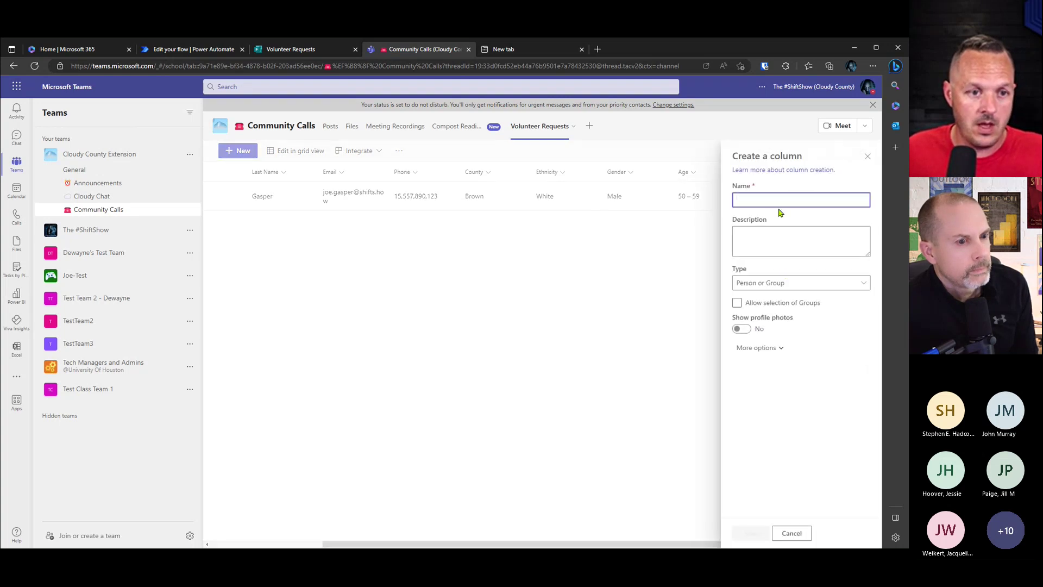
{"action": "type", "text": "Owner"}
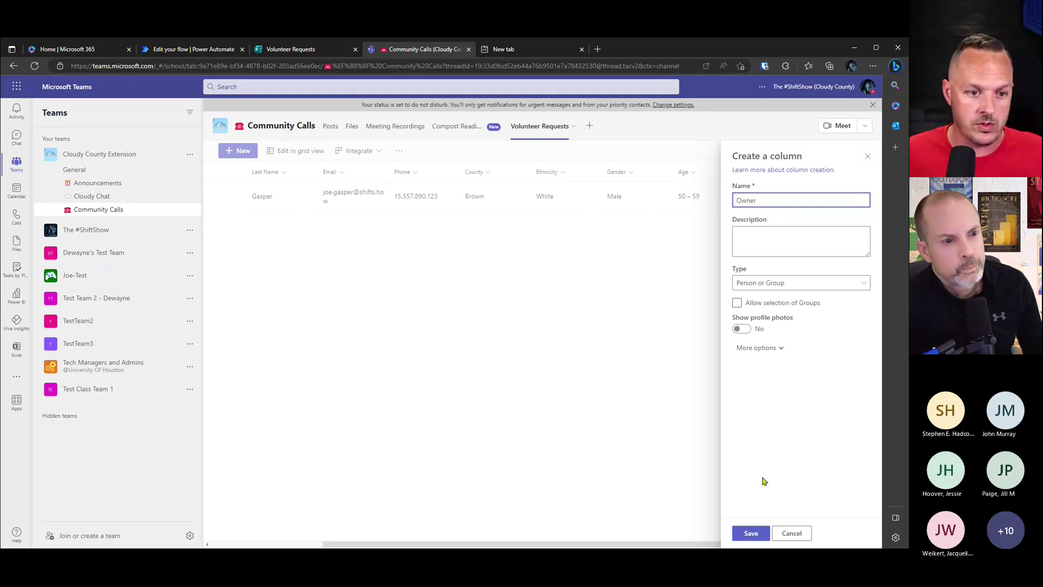
{"action": "left_click", "coordinate": [752, 533]}
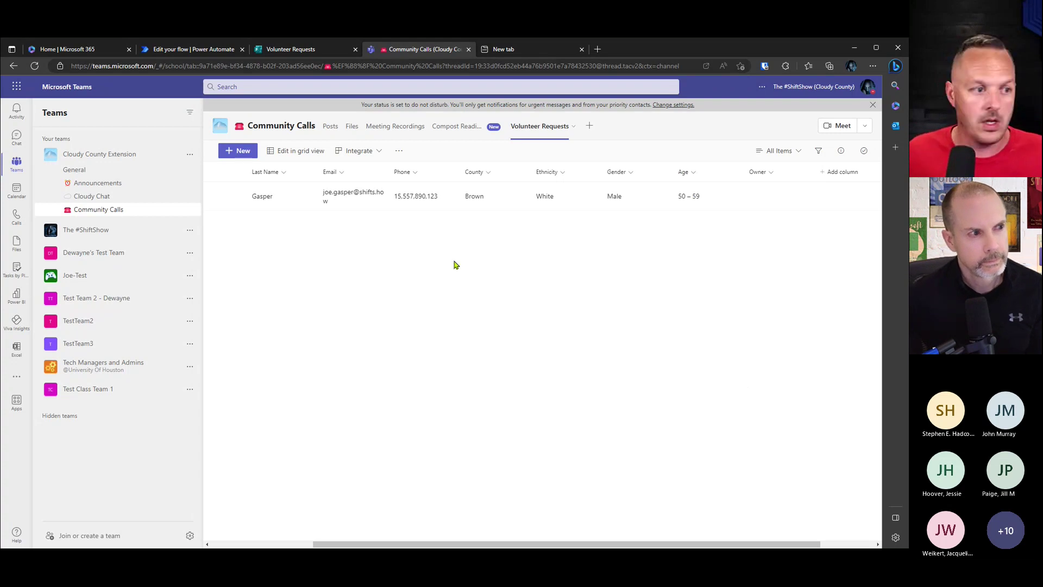
{"action": "left_click_drag", "start_coordinate": [352, 543], "coordinate": [307, 543]}
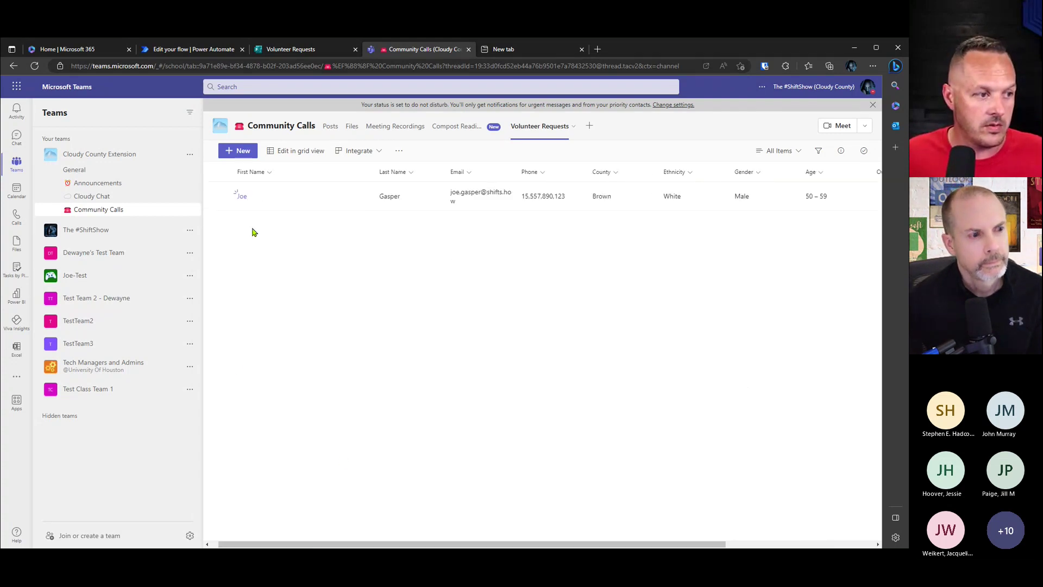
Step: Set the volunteer item's Owner to the suggested team member, then go back to the list
{"action": "left_click", "coordinate": [242, 199]}
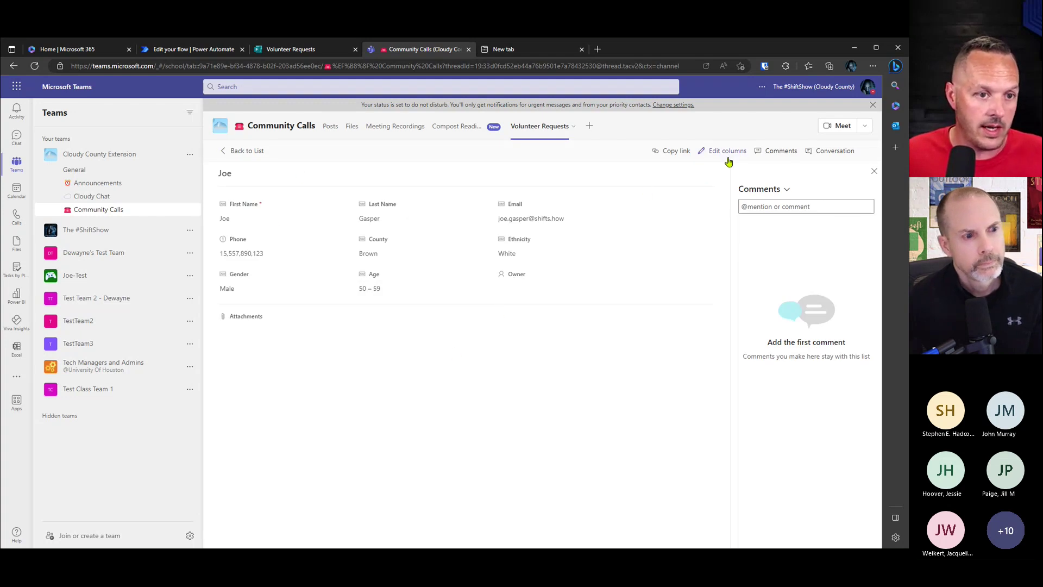
{"action": "left_click", "coordinate": [533, 286]}
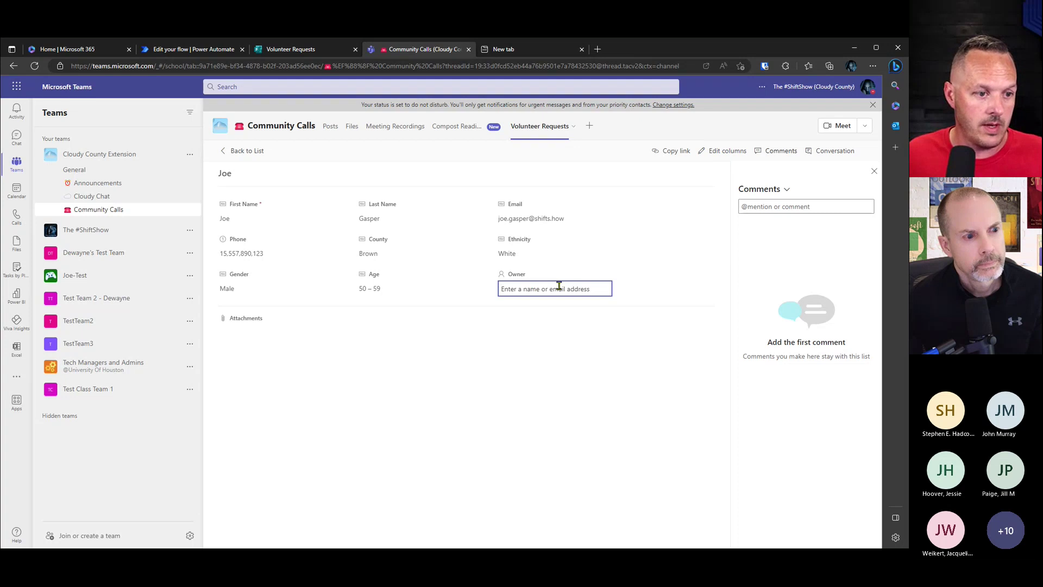
{"action": "type", "text": "dewa"}
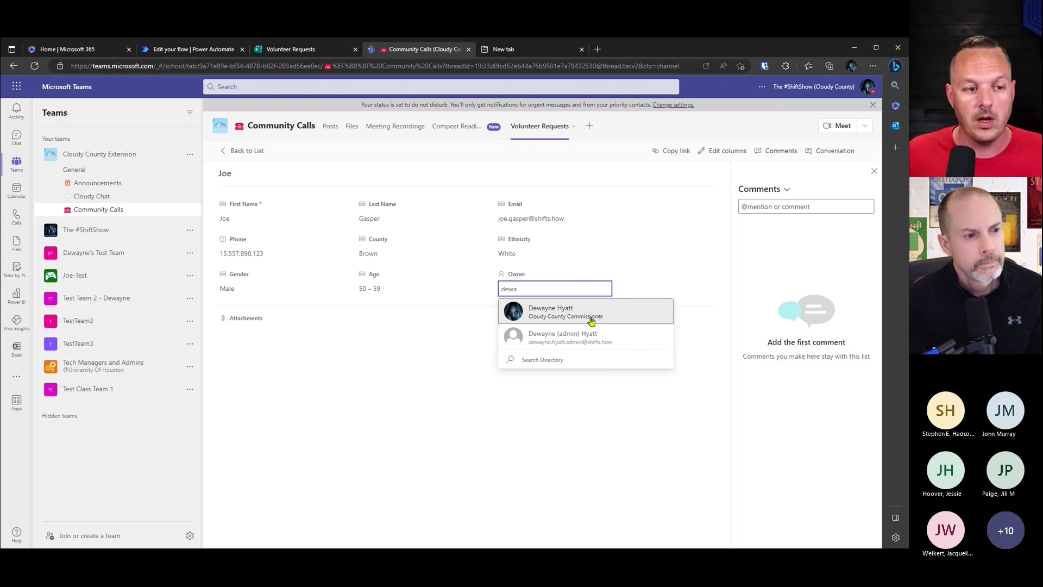
{"action": "left_click", "coordinate": [591, 320]}
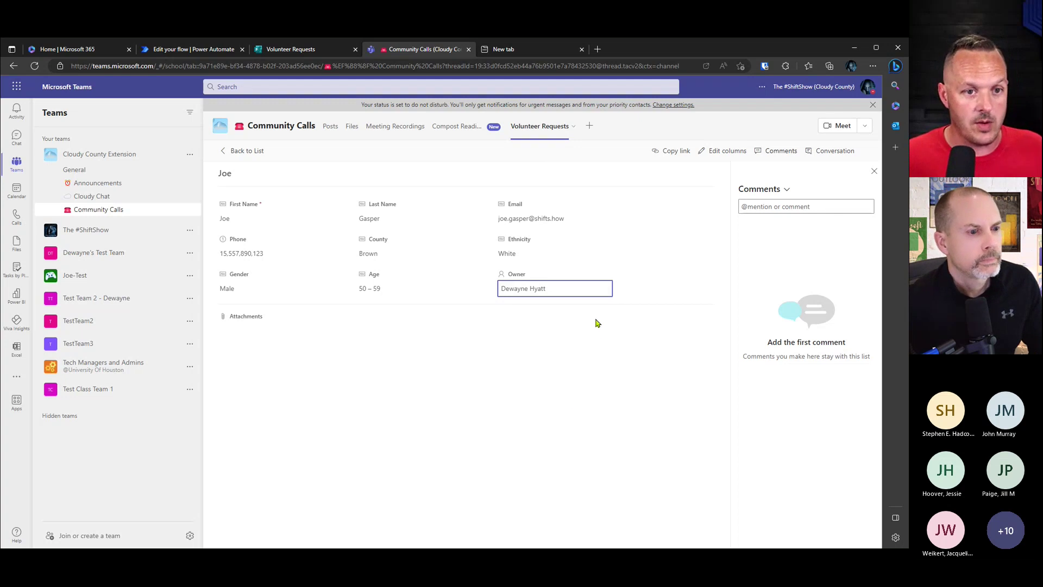
{"action": "left_click", "coordinate": [249, 152]}
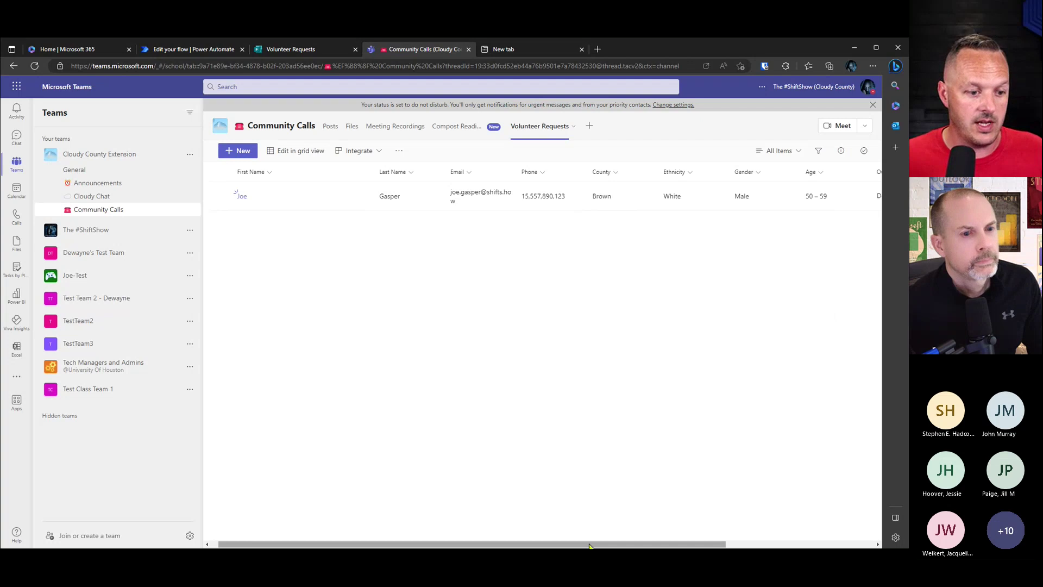
Step: Start a new Choice column in the Volunteer Requests list named Status
{"action": "left_click_drag", "start_coordinate": [590, 545], "coordinate": [717, 545]}
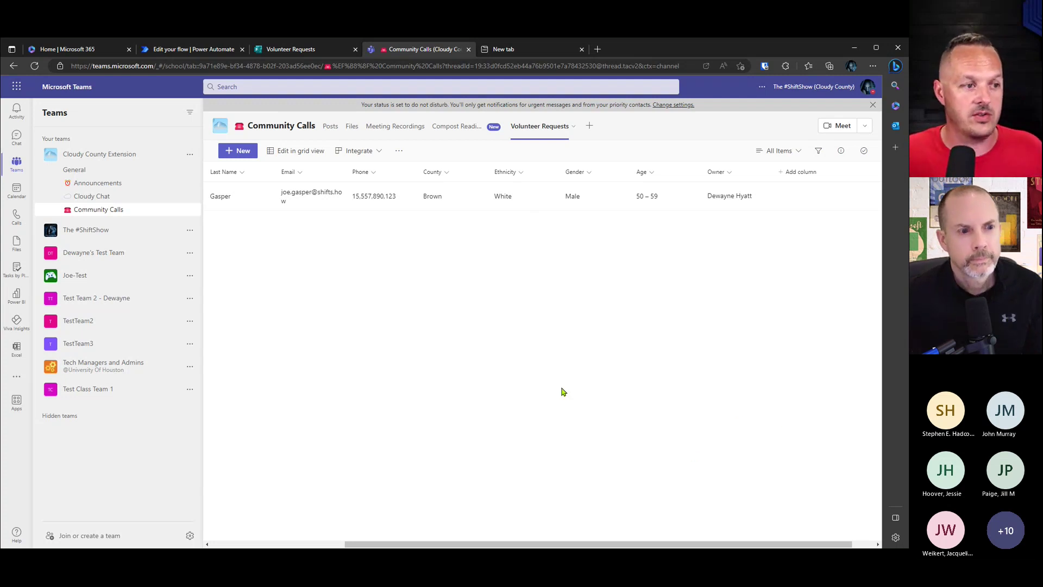
{"action": "left_click", "coordinate": [798, 175]}
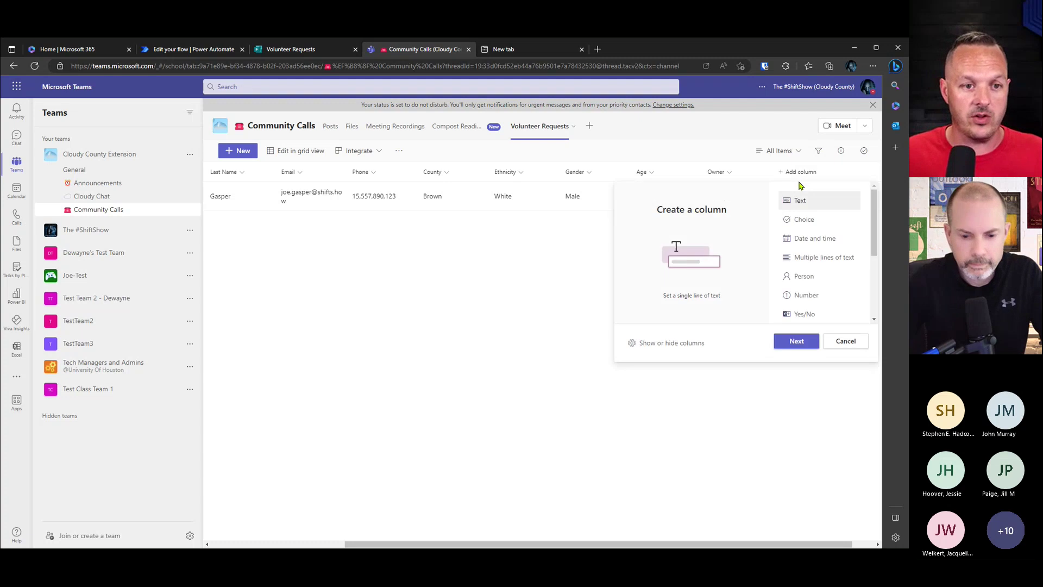
{"action": "left_click", "coordinate": [816, 220]}
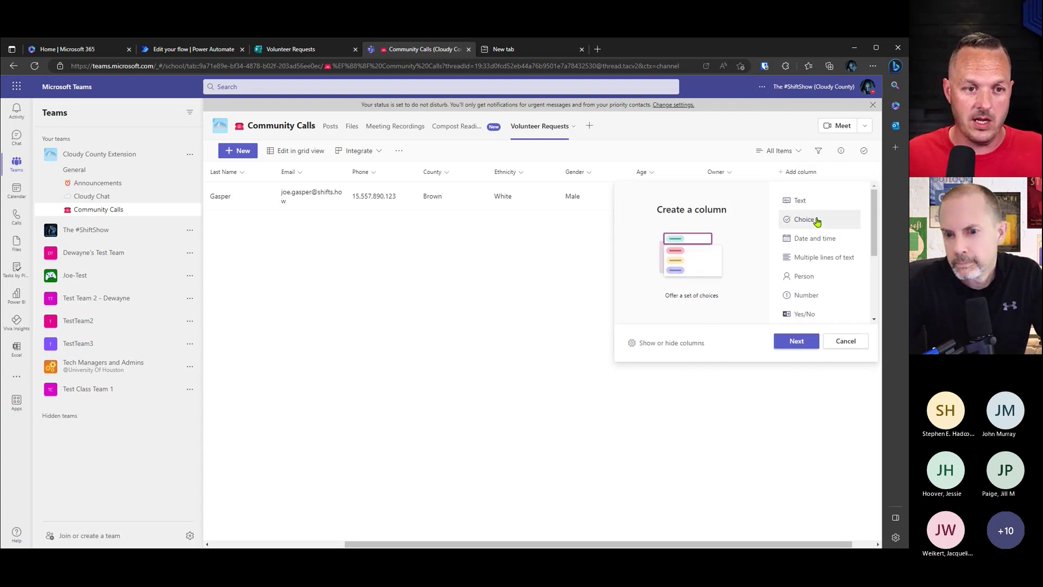
{"action": "left_click", "coordinate": [797, 344]}
{"action": "type", "text": "Status"}
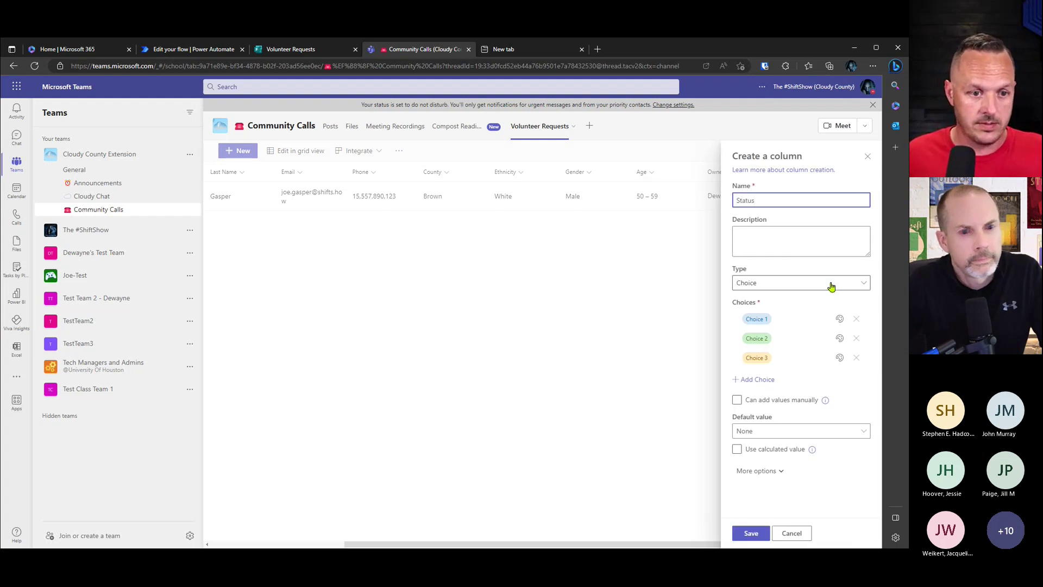
{"action": "left_click", "coordinate": [831, 285]}
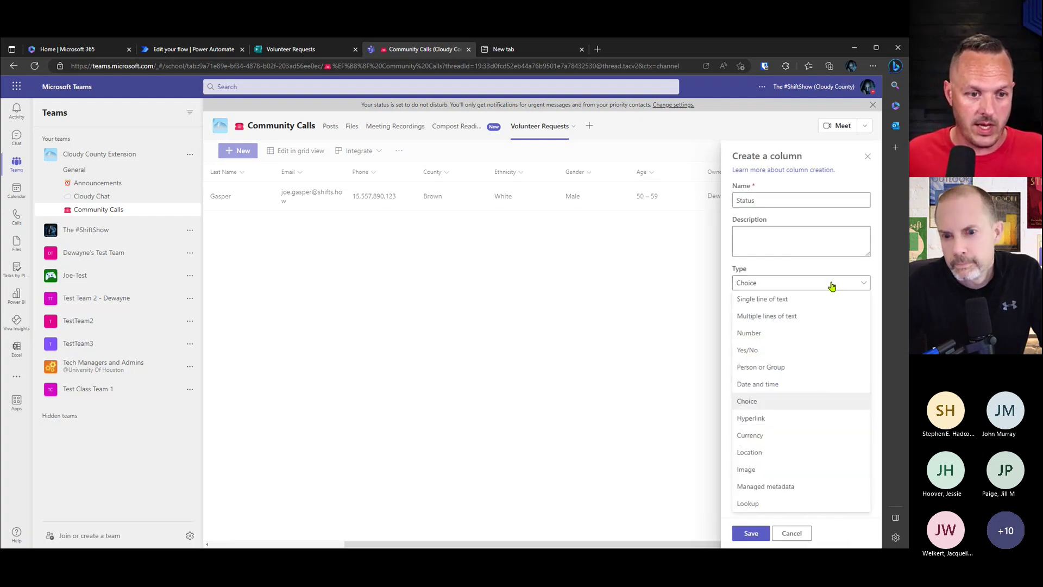
{"action": "left_click", "coordinate": [774, 401]}
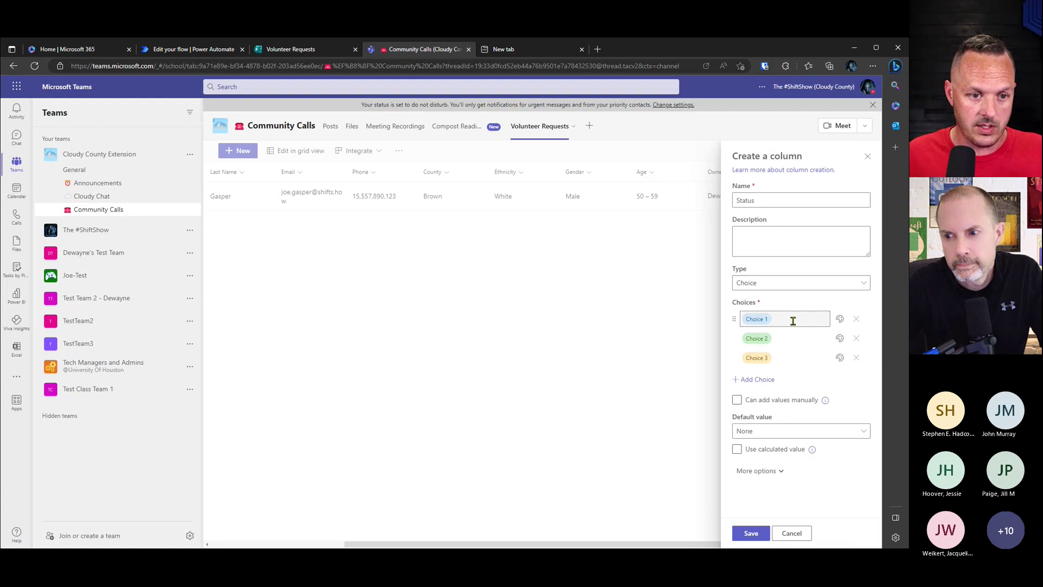
Step: Enter choices Pending, Closed and Blocked, colour Blocked red, and save the column
{"action": "left_click", "coordinate": [774, 317]}
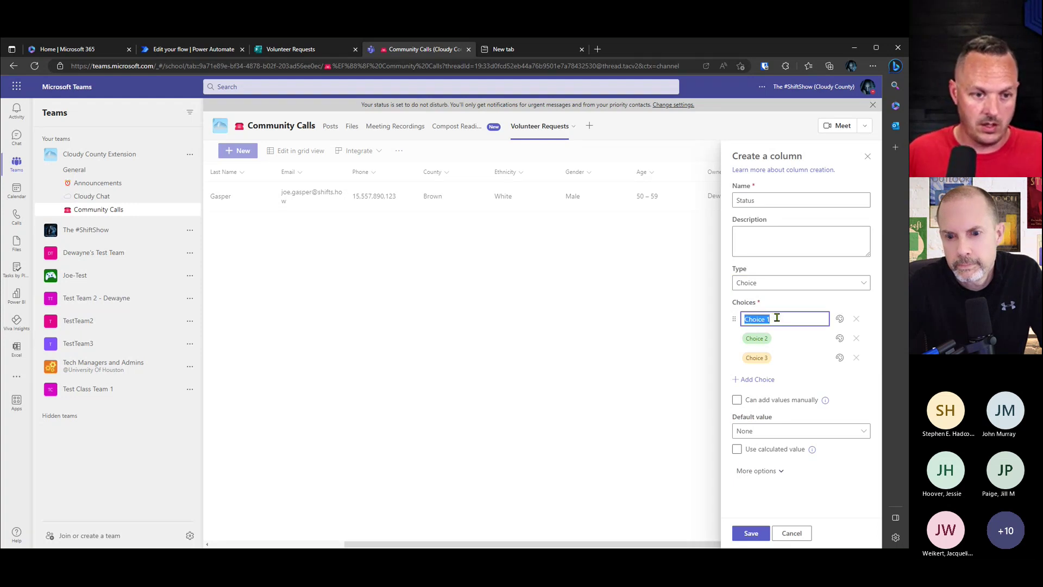
{"action": "type", "text": "Pending"}
{"action": "left_click", "coordinate": [783, 338]}
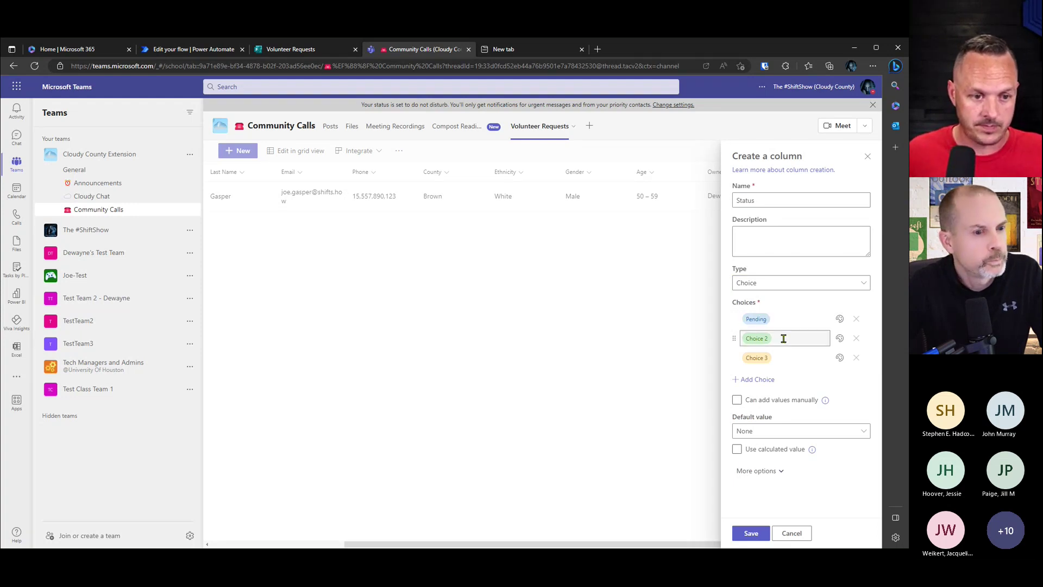
{"action": "type", "text": "Closed"}
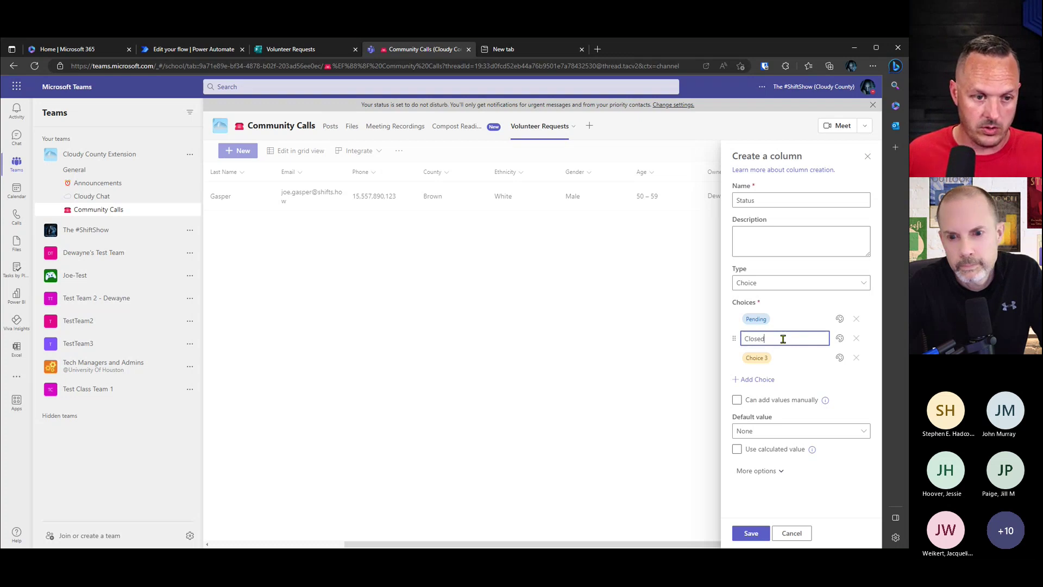
{"action": "left_click", "coordinate": [779, 357]}
{"action": "type", "text": "Blocked"}
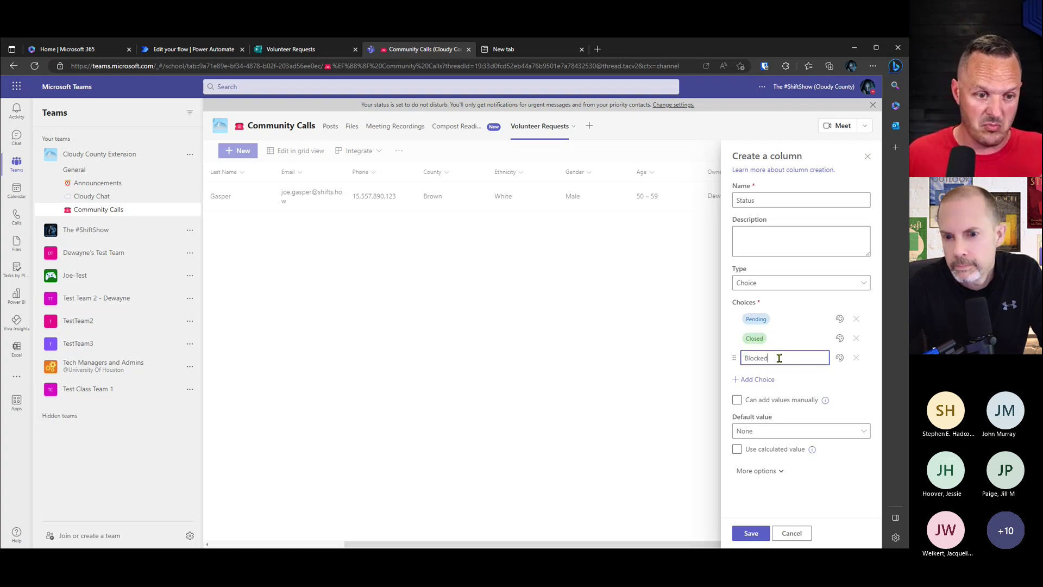
{"action": "left_click", "coordinate": [782, 339]}
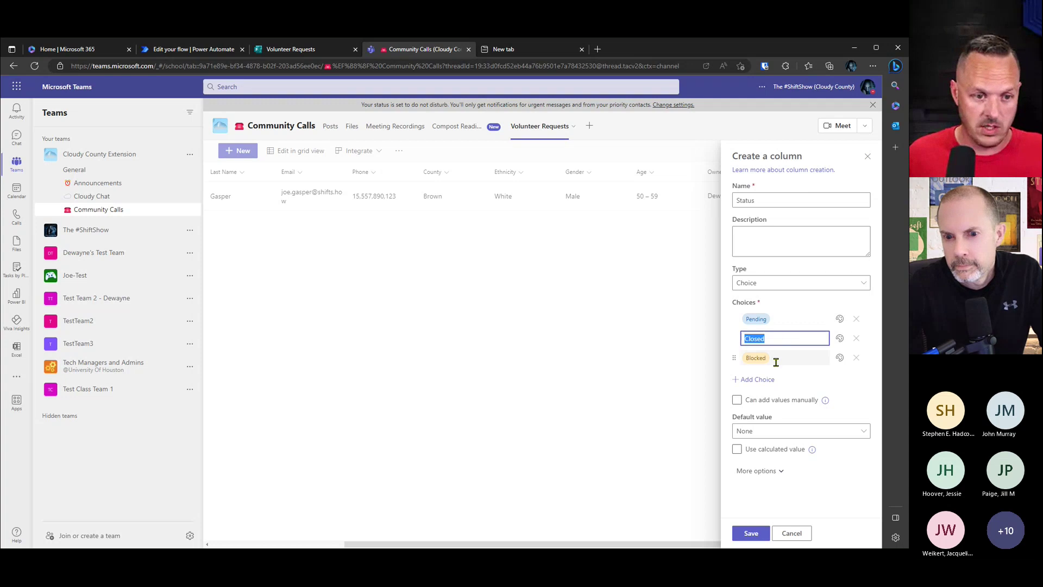
{"action": "left_click", "coordinate": [839, 358]}
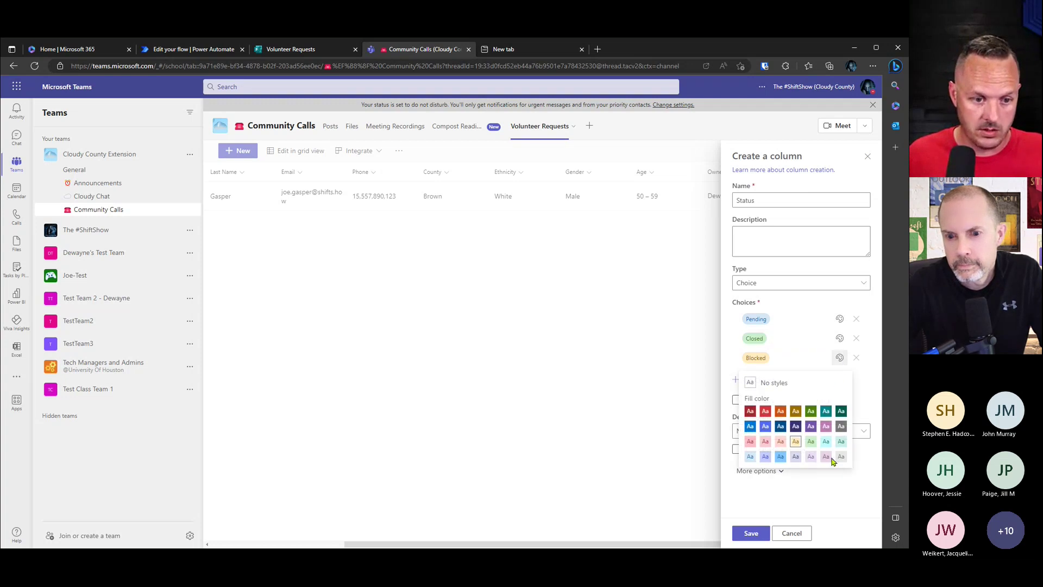
{"action": "left_click", "coordinate": [766, 411]}
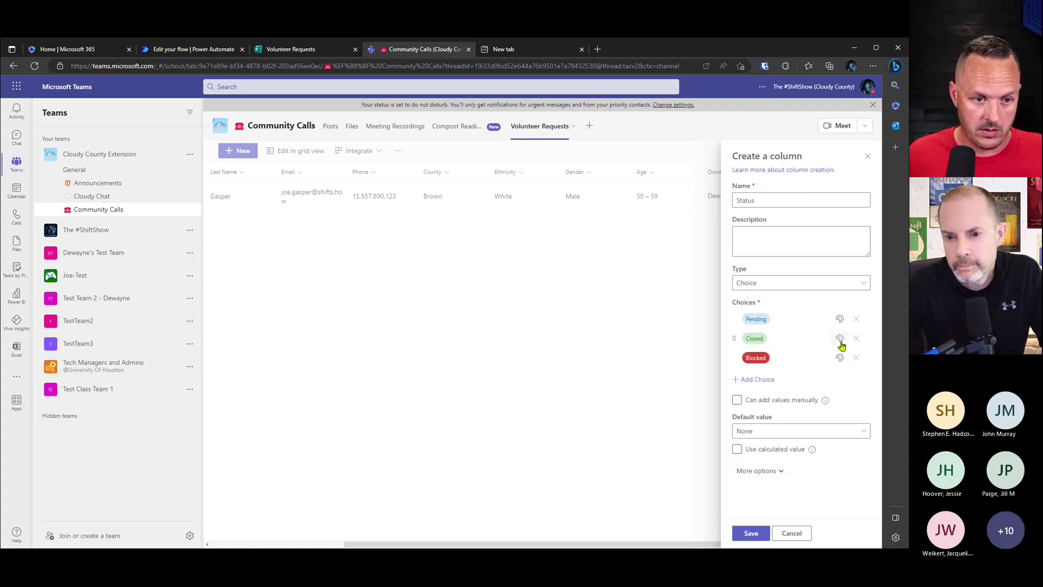
{"action": "left_click", "coordinate": [752, 534]}
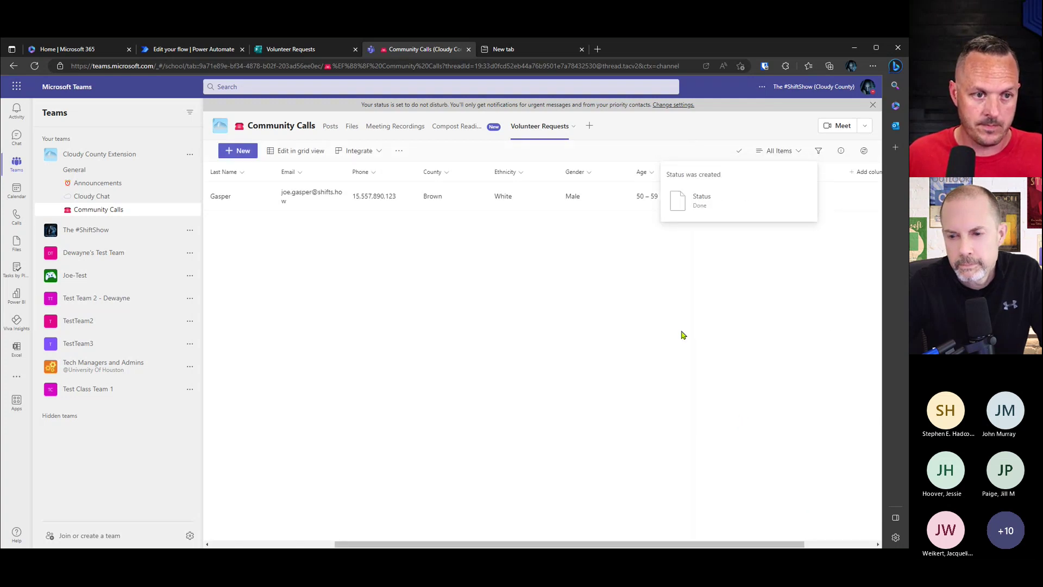
Step: Set the volunteer request's Status to Pending and go back to the Volunteer Requests list
{"action": "left_click_drag", "start_coordinate": [408, 544], "coordinate": [293, 544]}
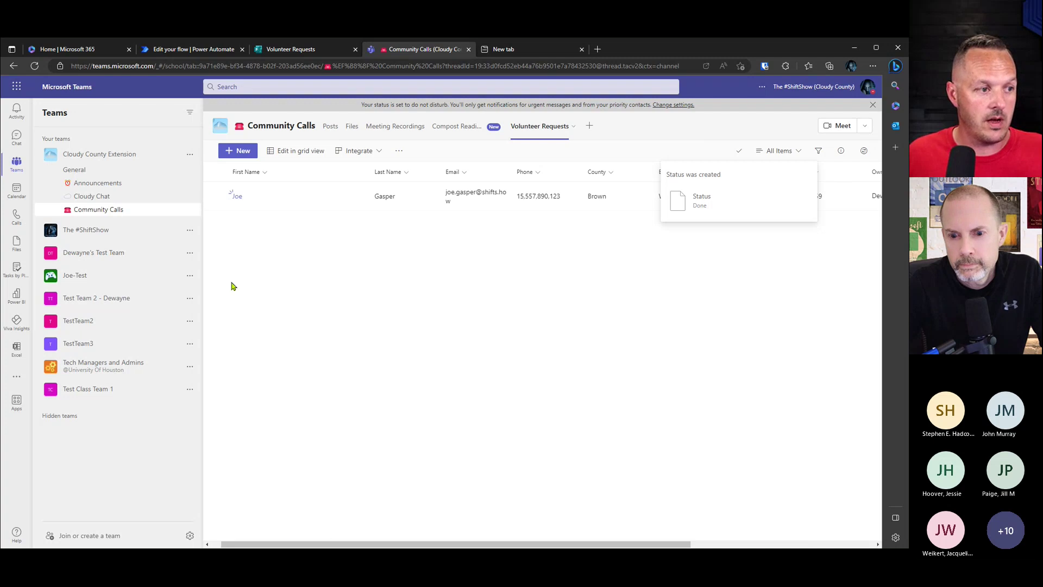
{"action": "left_click", "coordinate": [235, 199]}
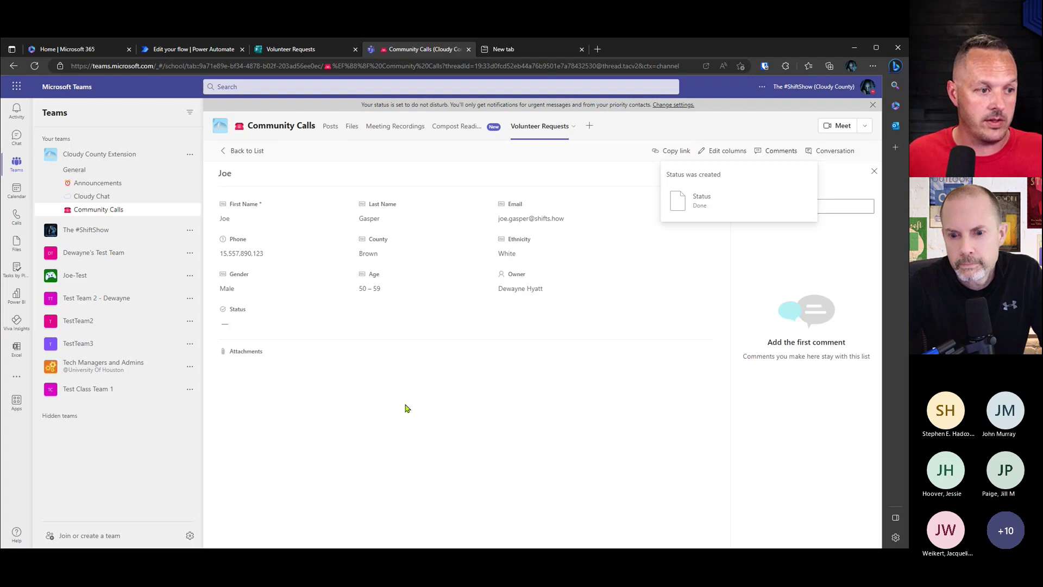
{"action": "left_click", "coordinate": [262, 324]}
{"action": "left_click", "coordinate": [248, 358]}
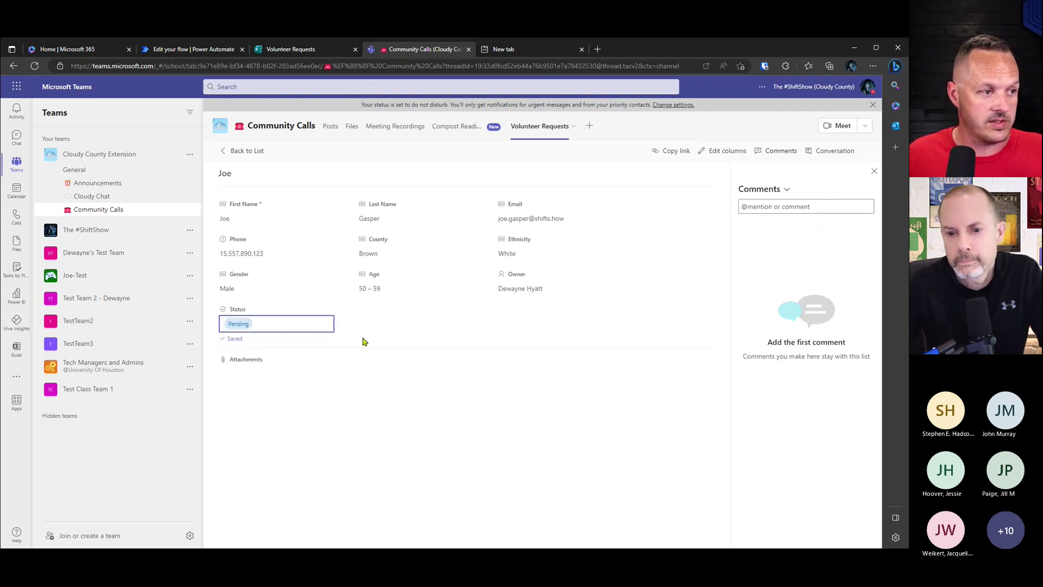
{"action": "left_click", "coordinate": [234, 151]}
{"action": "left_click_drag", "start_coordinate": [601, 543], "coordinate": [729, 543]}
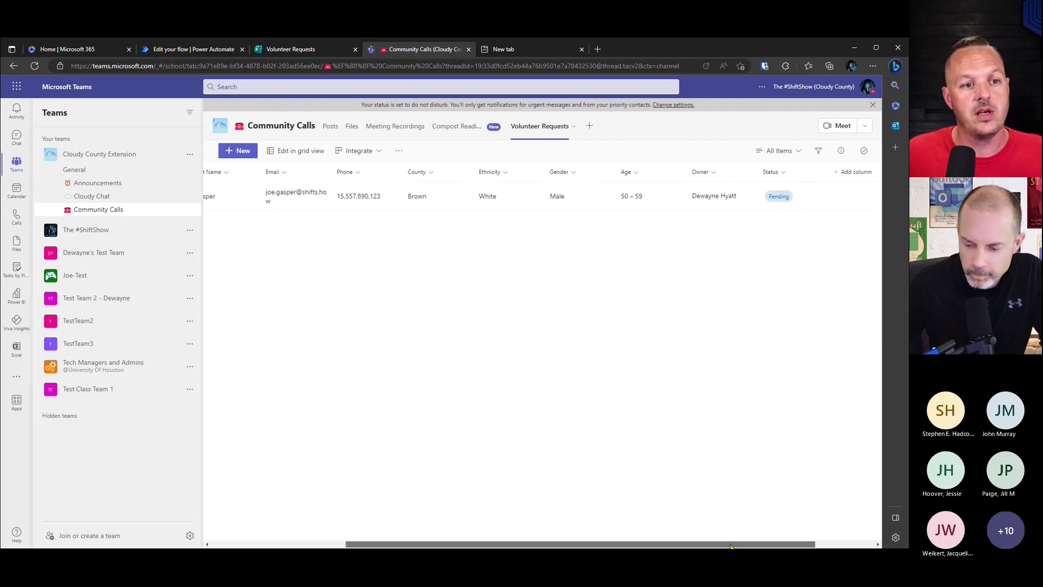
{"action": "left_click_drag", "start_coordinate": [731, 546], "coordinate": [787, 501]}
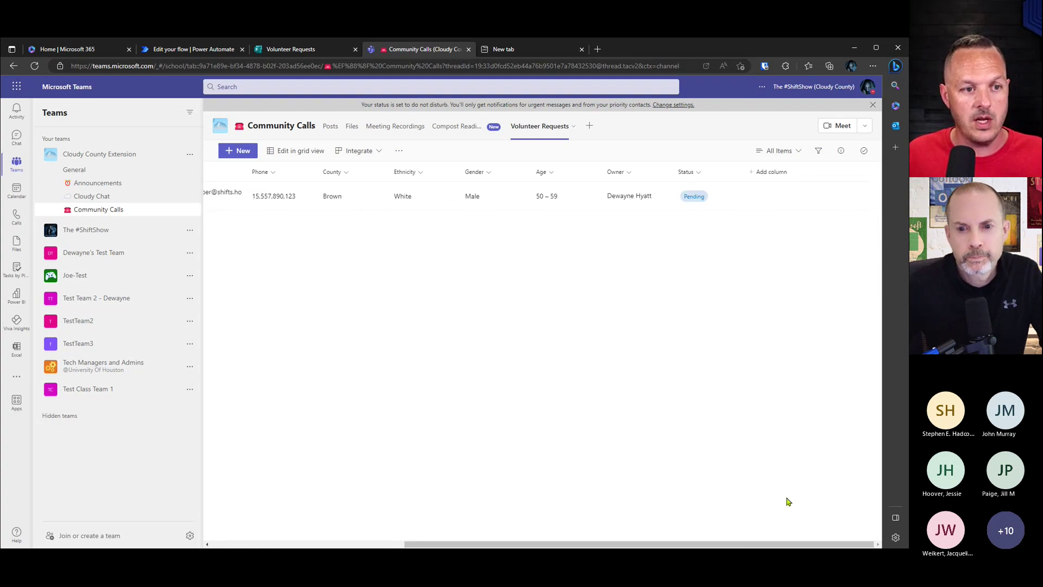
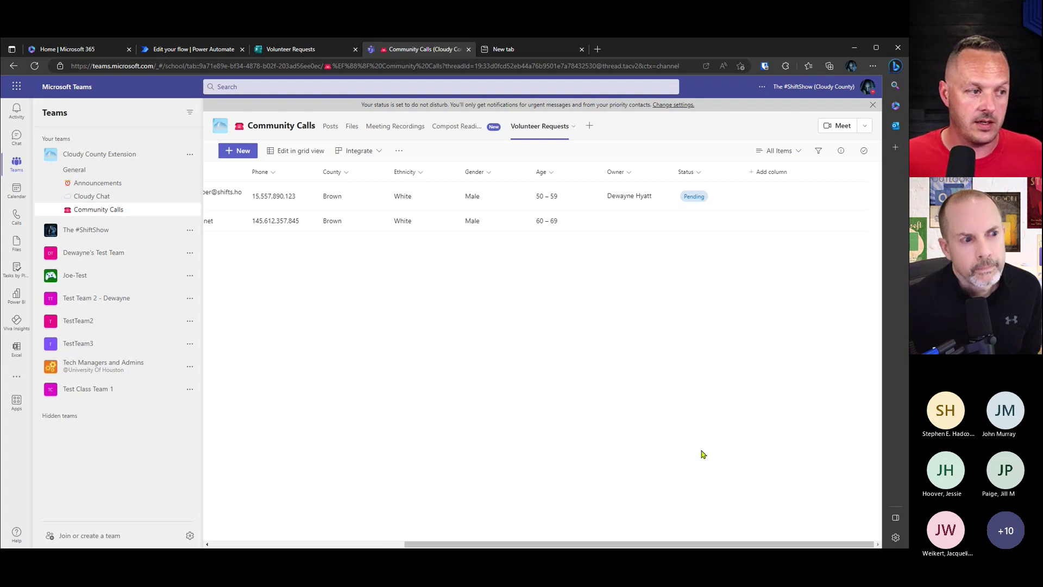
Step: Open the Volunteer Requests list in SharePoint from the list's more-actions menu
{"action": "left_click_drag", "start_coordinate": [709, 545], "coordinate": [527, 547]}
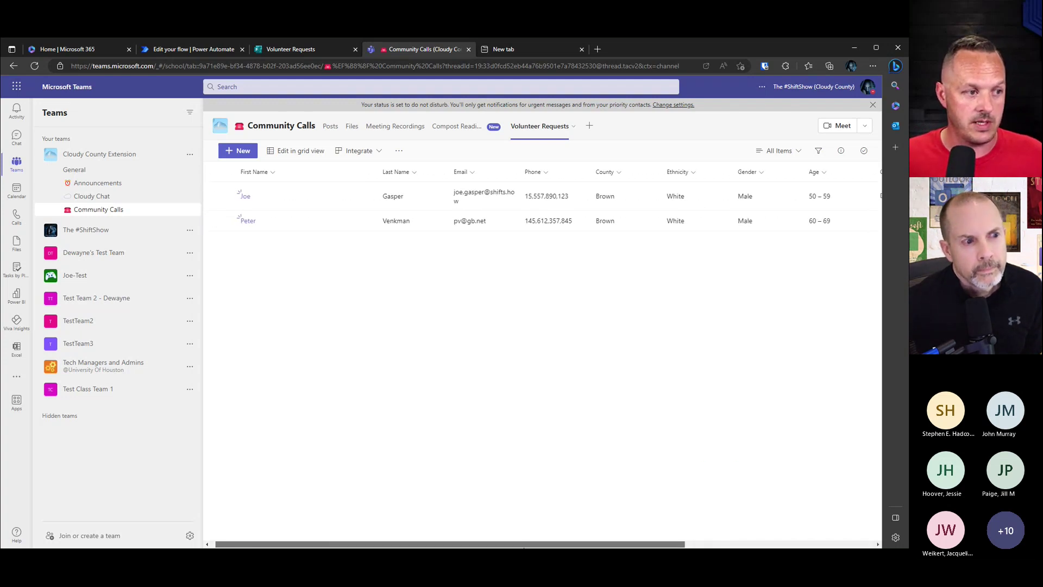
{"action": "left_click_drag", "start_coordinate": [580, 546], "coordinate": [722, 531]}
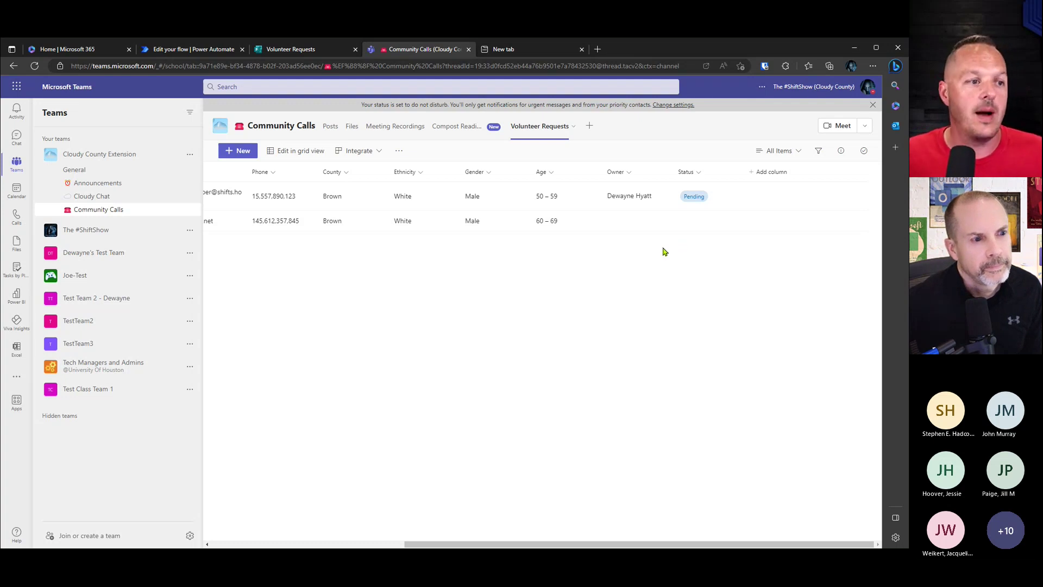
{"action": "left_click", "coordinate": [398, 151]}
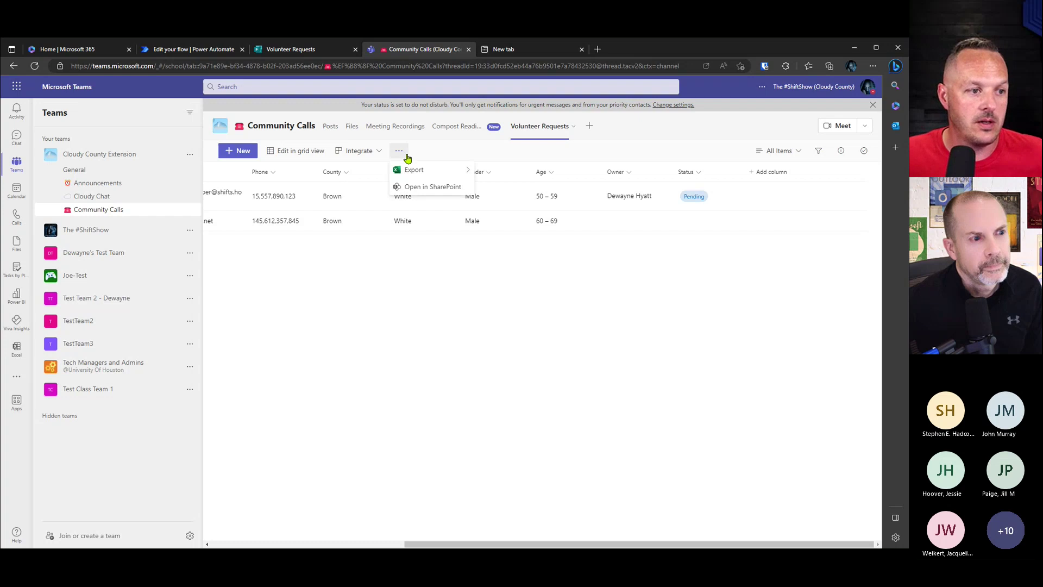
{"action": "left_click", "coordinate": [536, 333]}
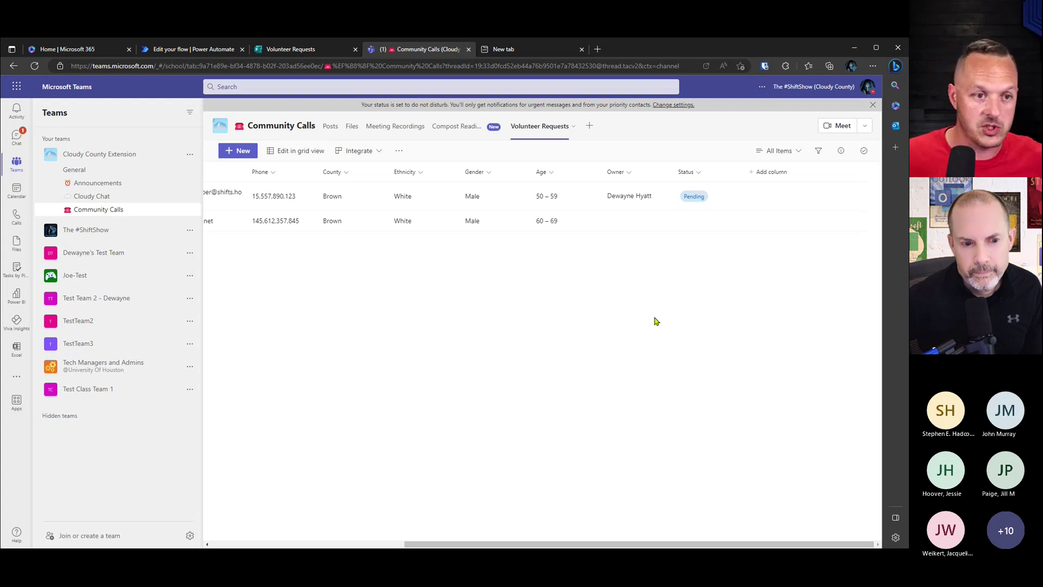
{"action": "left_click", "coordinate": [399, 151]}
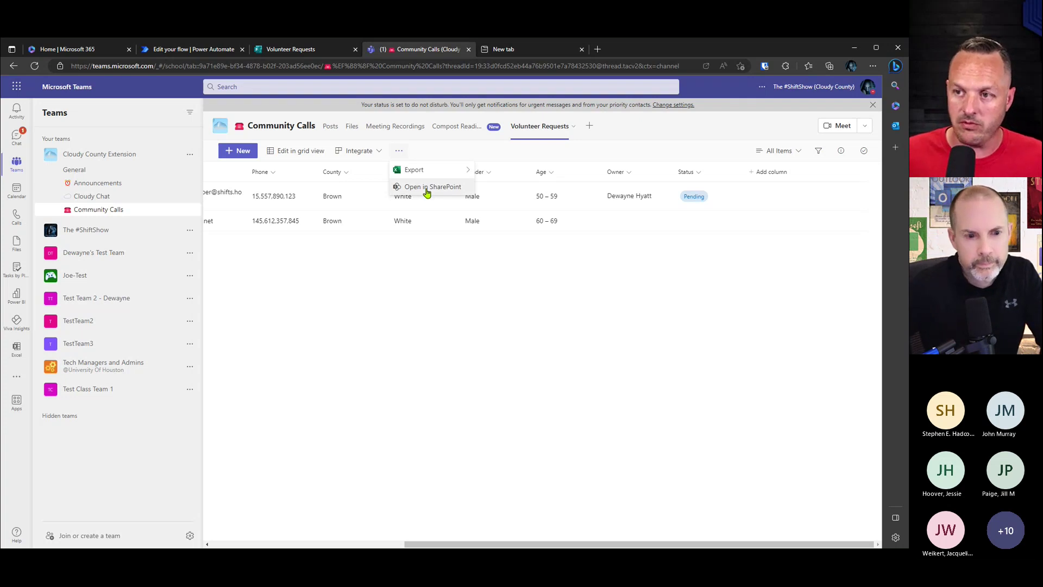
{"action": "left_click", "coordinate": [427, 187]}
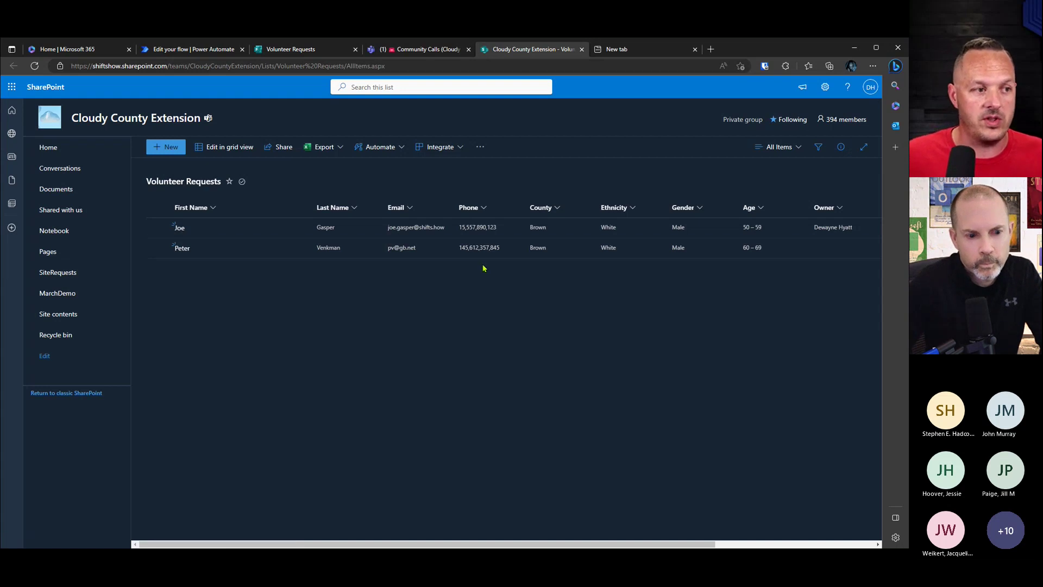
{"action": "left_click", "coordinate": [405, 150]}
{"action": "mouse_move", "coordinate": [396, 168]}
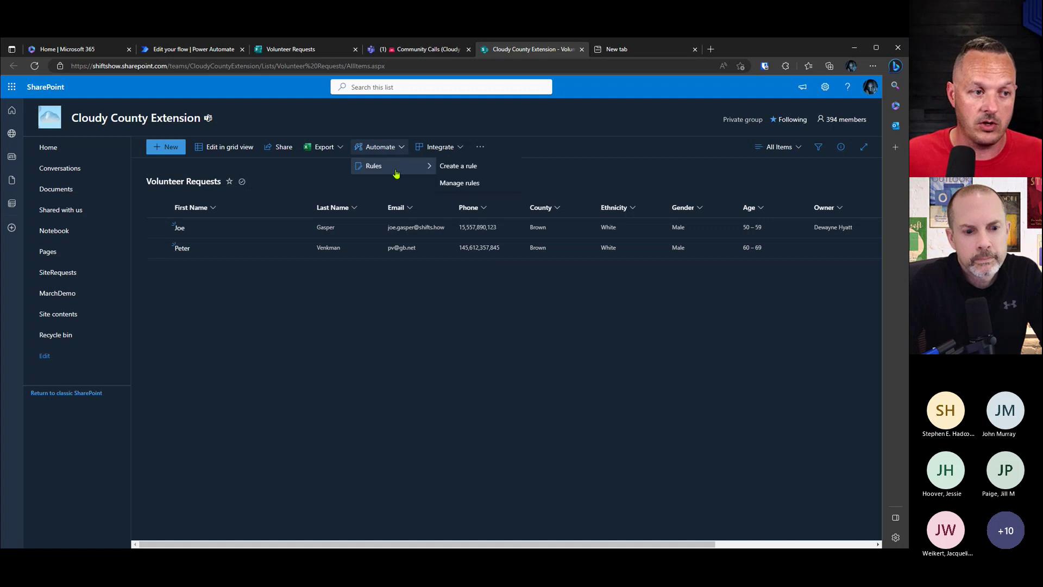
{"action": "left_click", "coordinate": [479, 167]}
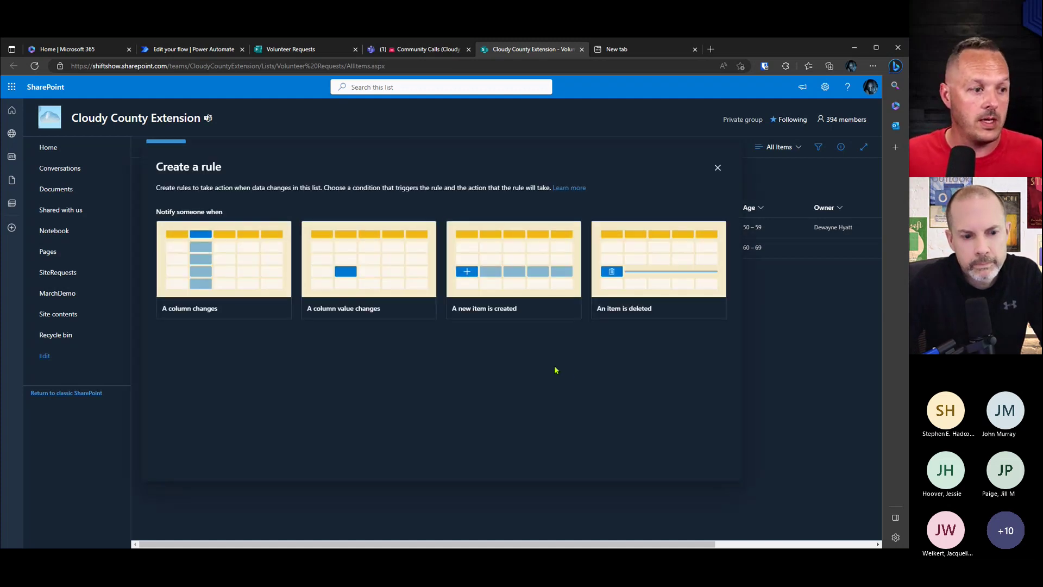
{"action": "left_click", "coordinate": [512, 275]}
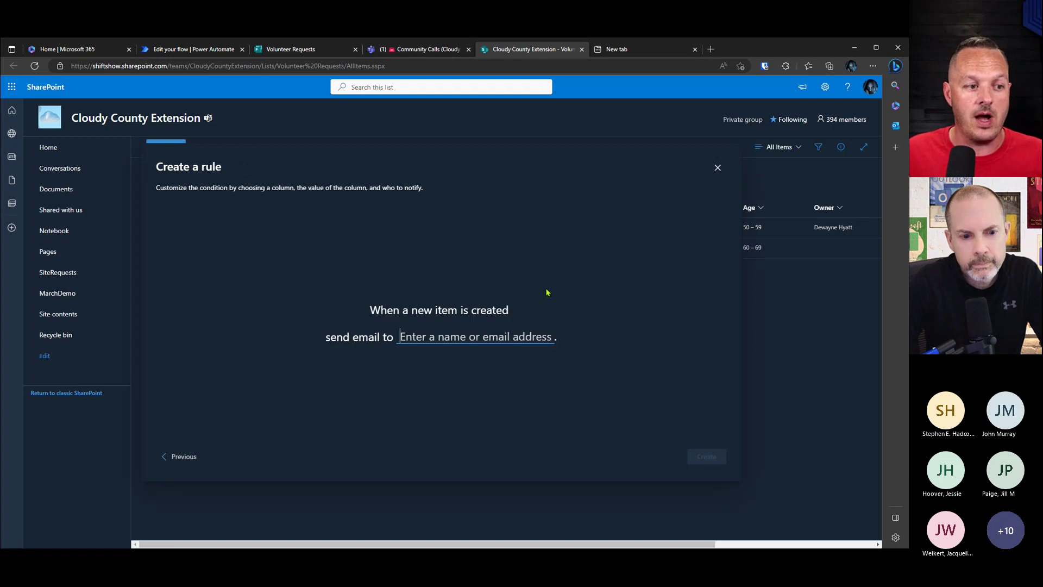
{"action": "left_click", "coordinate": [504, 335]}
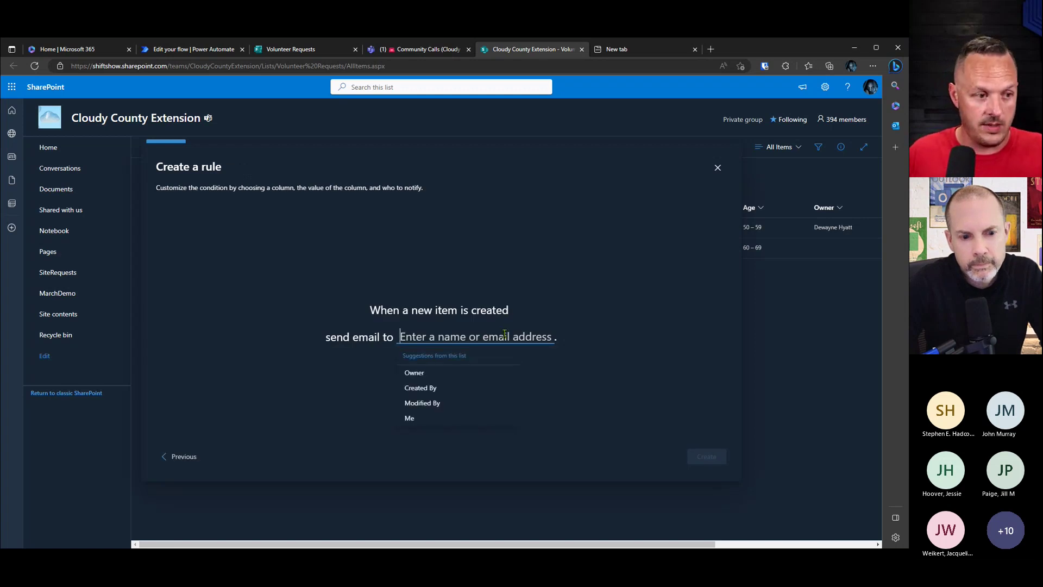
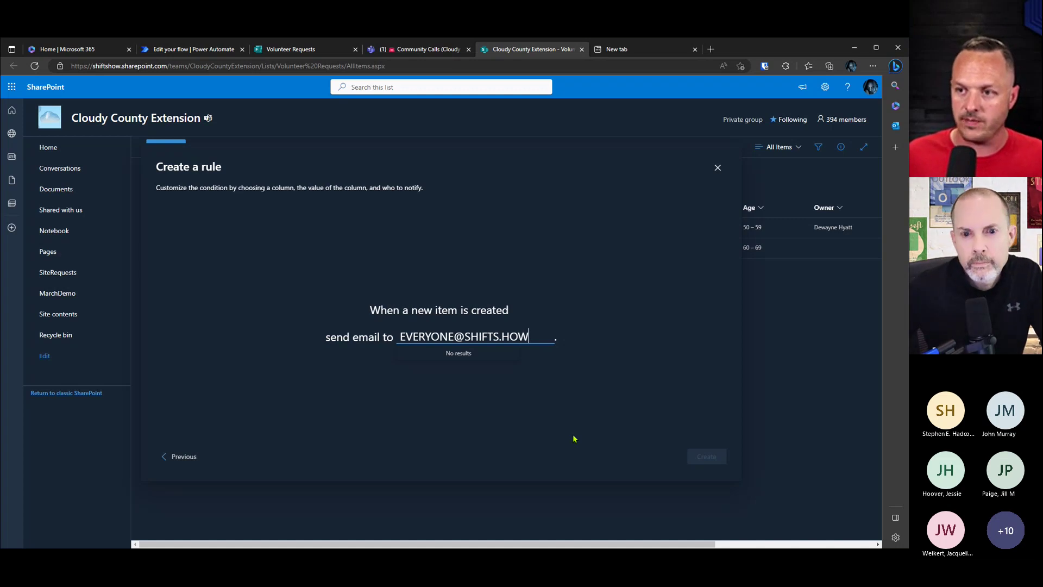
Step: Discard the unfinished rule and start a new list rule from Automate > Rules
{"action": "left_click", "coordinate": [717, 167]}
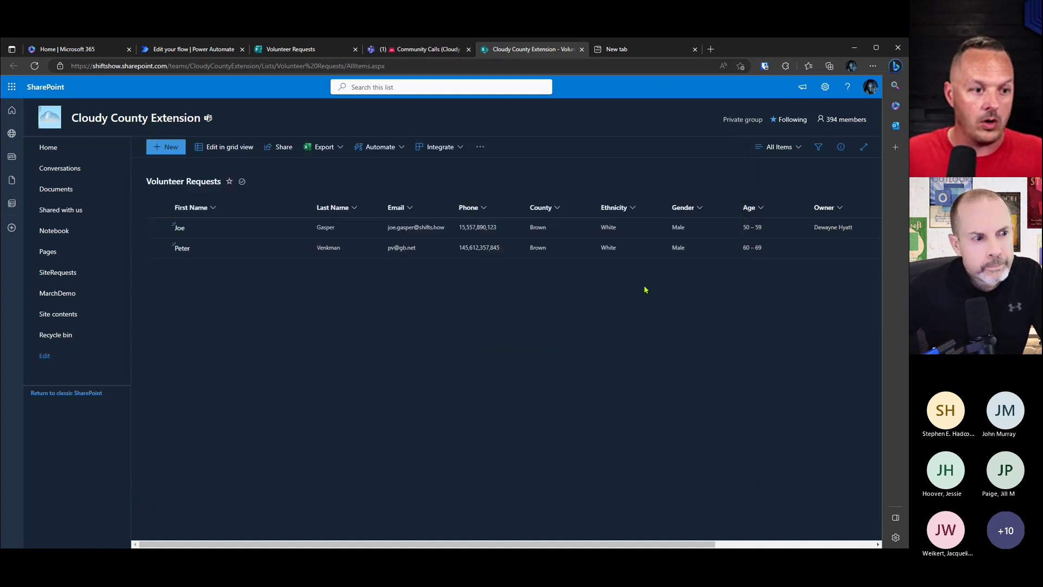
{"action": "left_click", "coordinate": [374, 146]}
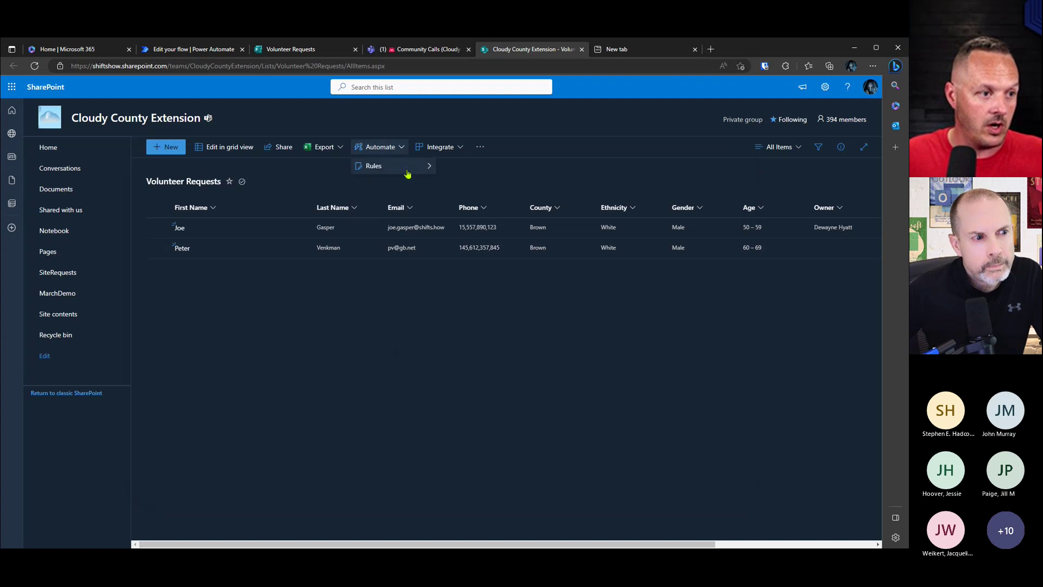
{"action": "mouse_move", "coordinate": [408, 165]}
{"action": "left_click", "coordinate": [459, 166]}
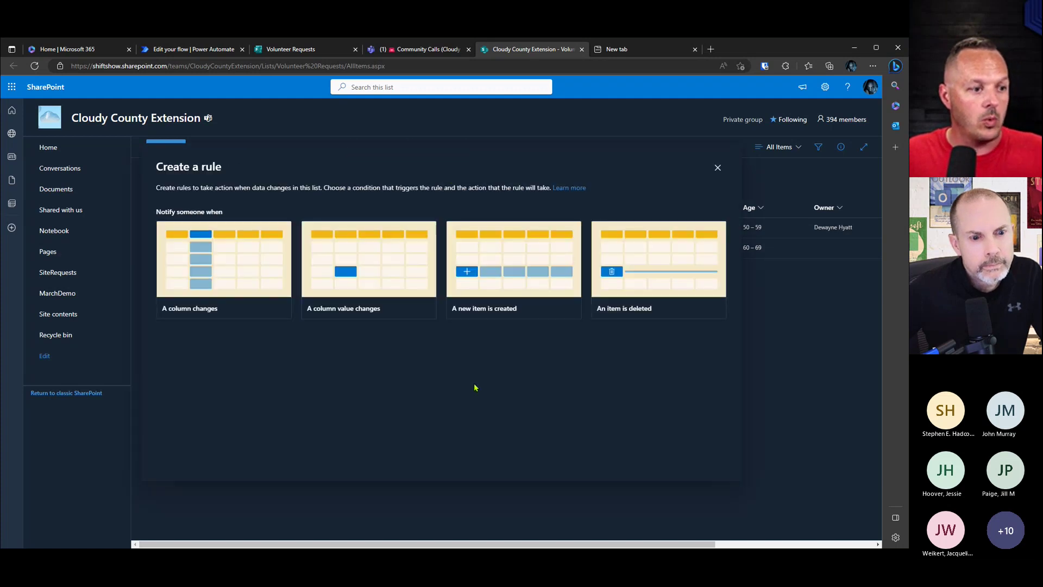
Step: Set the rule to email the Owner when the Owner column changes, then switch to Power Automate
{"action": "left_click", "coordinate": [222, 286]}
{"action": "left_click", "coordinate": [454, 318]}
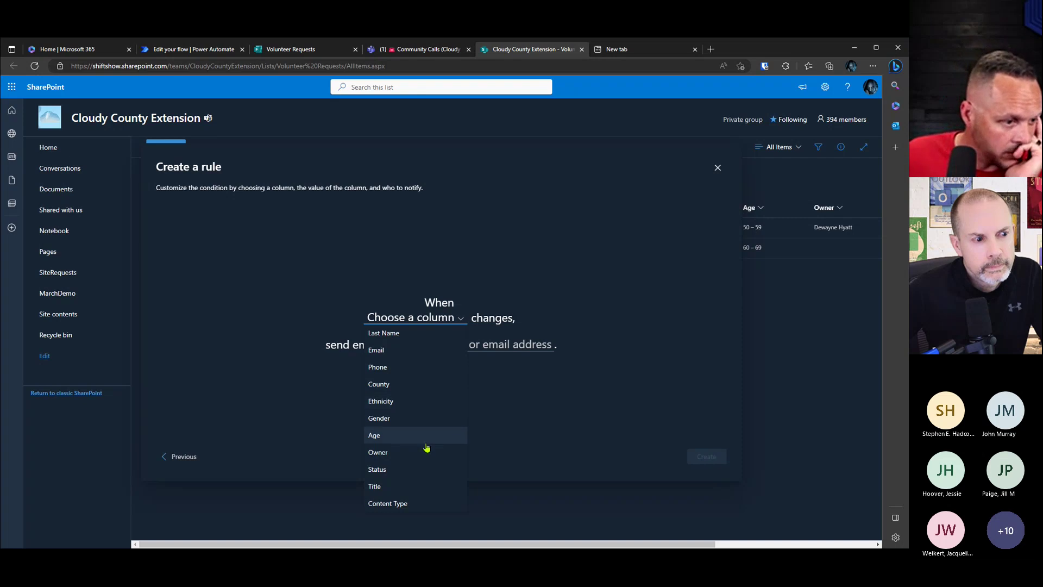
{"action": "left_click", "coordinate": [412, 453]}
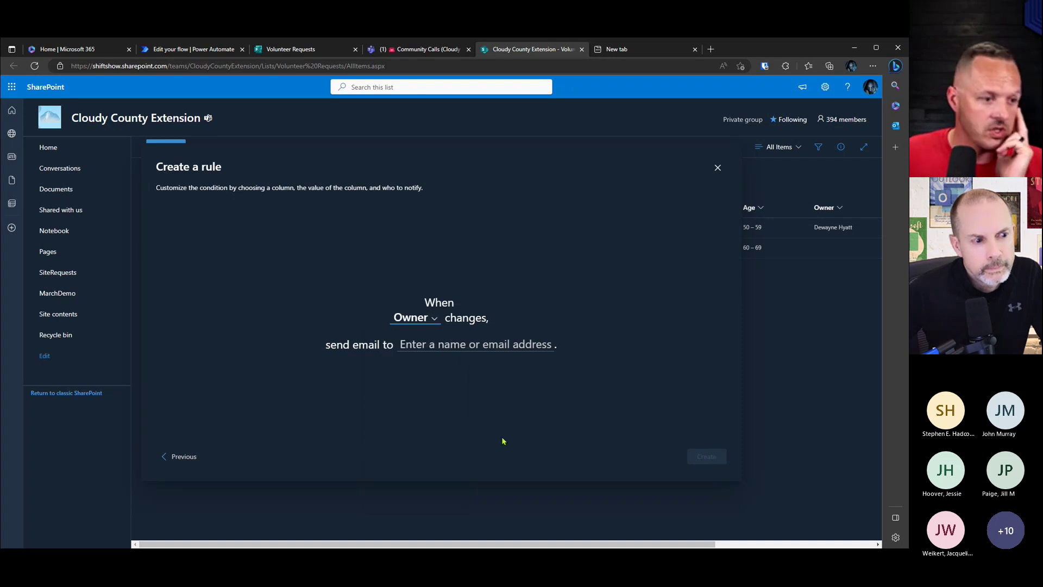
{"action": "left_click", "coordinate": [487, 339]}
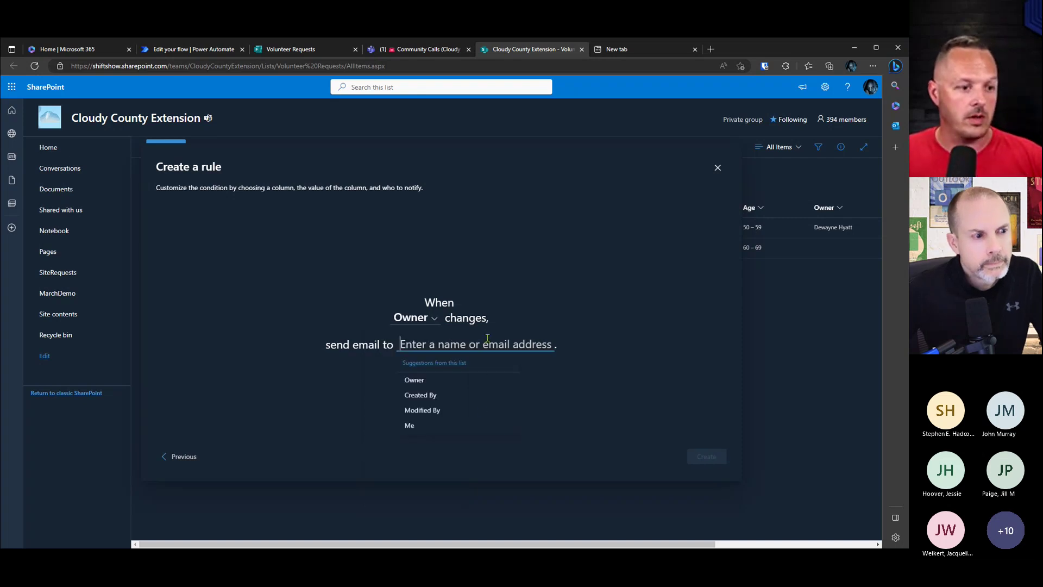
{"action": "left_click", "coordinate": [436, 383]}
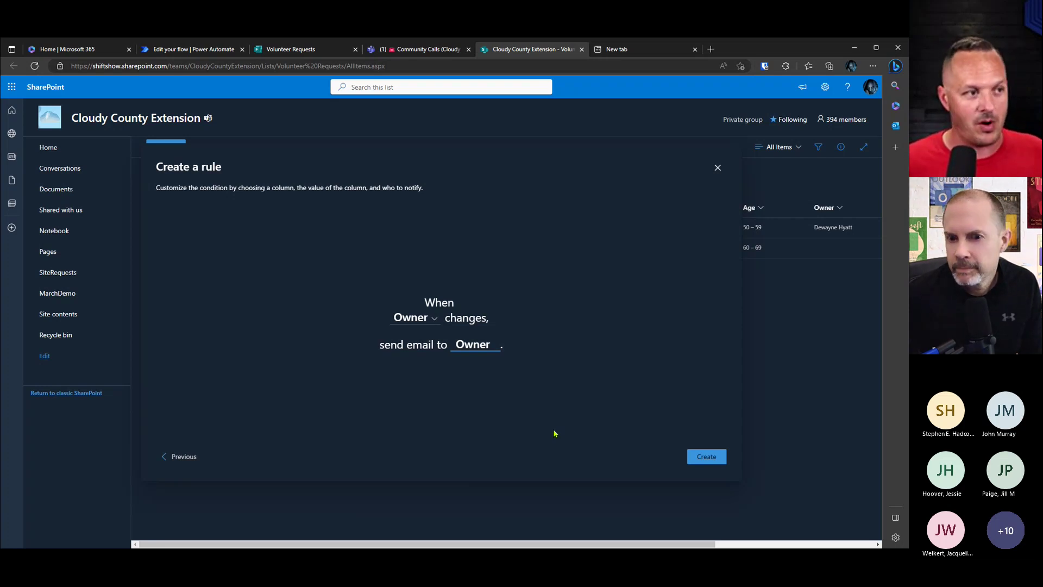
{"action": "left_click", "coordinate": [193, 49]}
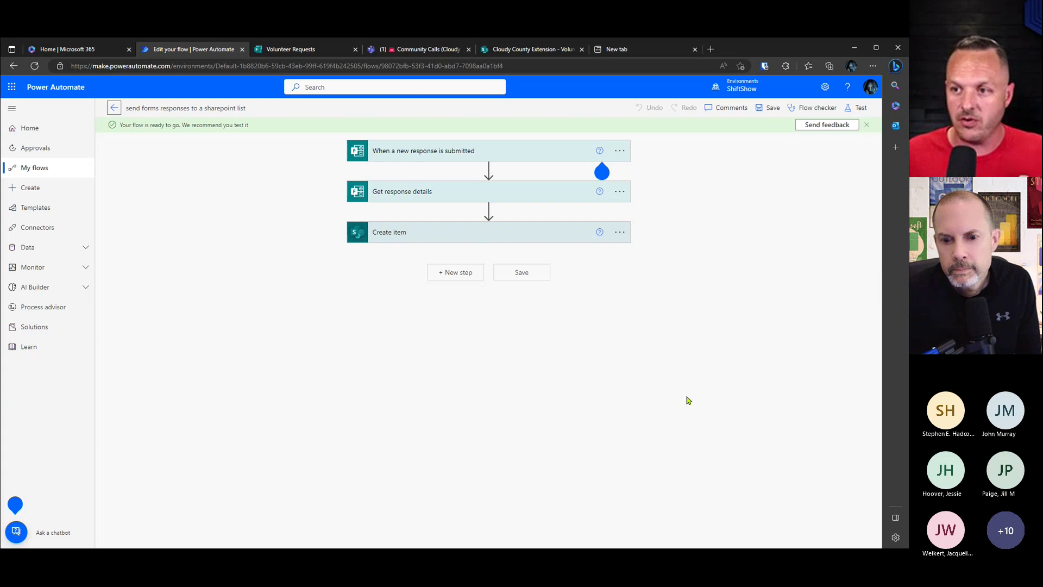
Step: Expand the Create item step to check its field mappings, then return to the SharePoint rule draft
{"action": "left_click", "coordinate": [468, 235]}
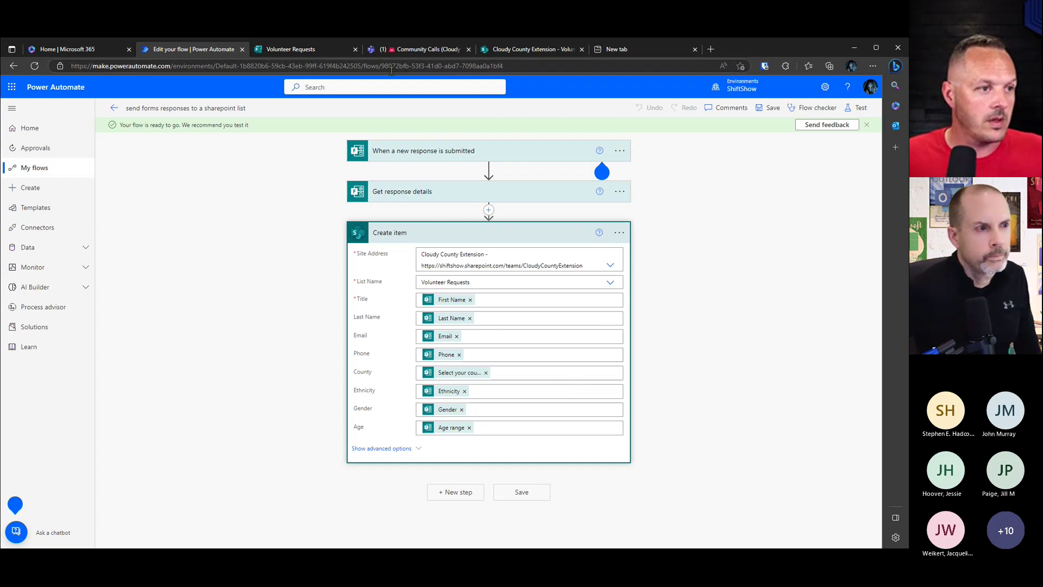
{"action": "left_click", "coordinate": [616, 49]}
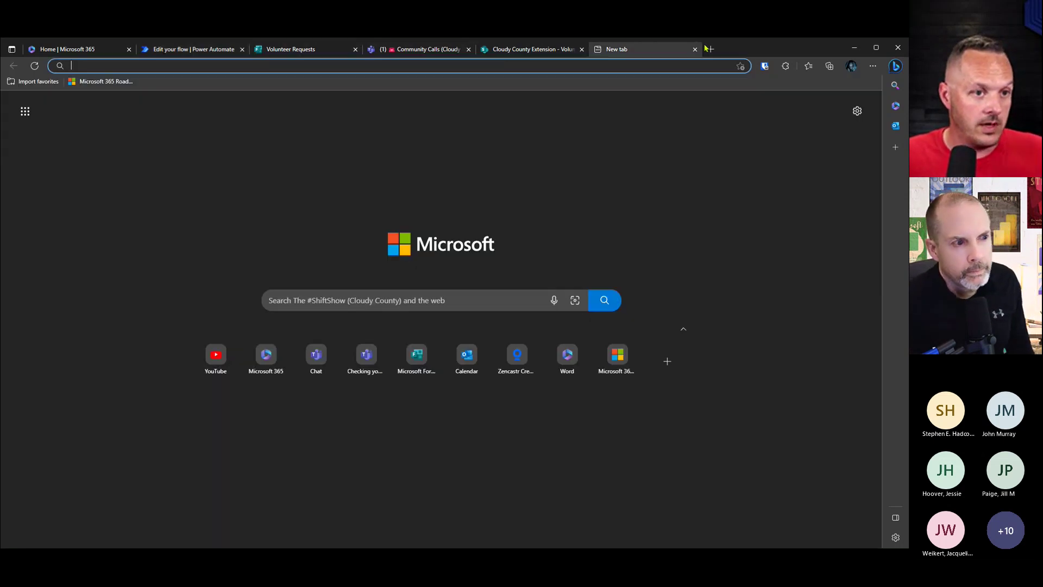
{"action": "left_click", "coordinate": [695, 49]}
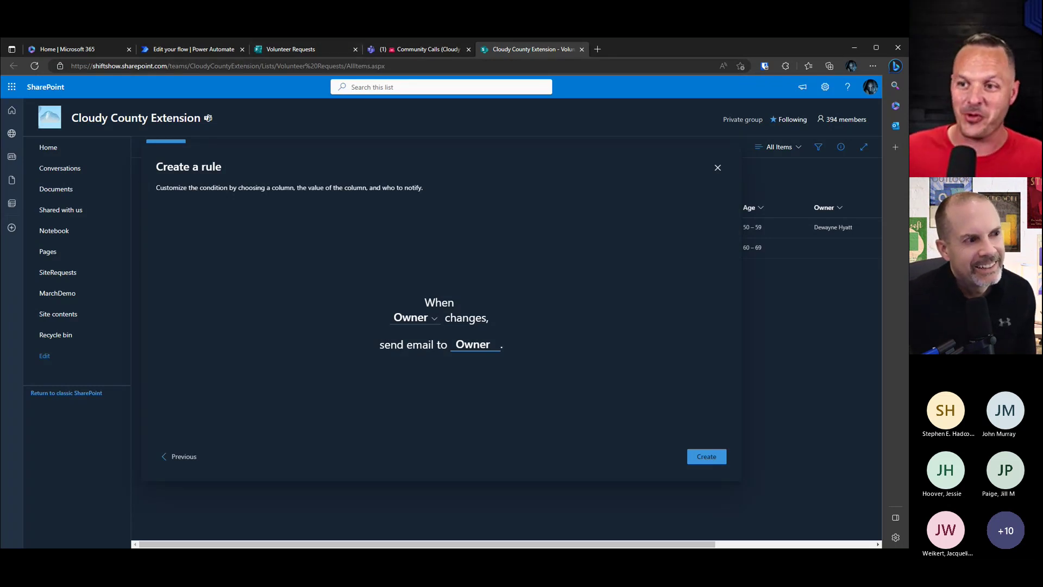
Step: Check the Volunteer Requests form's 4 responses, then return to the Community Calls list in Teams
{"action": "left_click", "coordinate": [308, 50]}
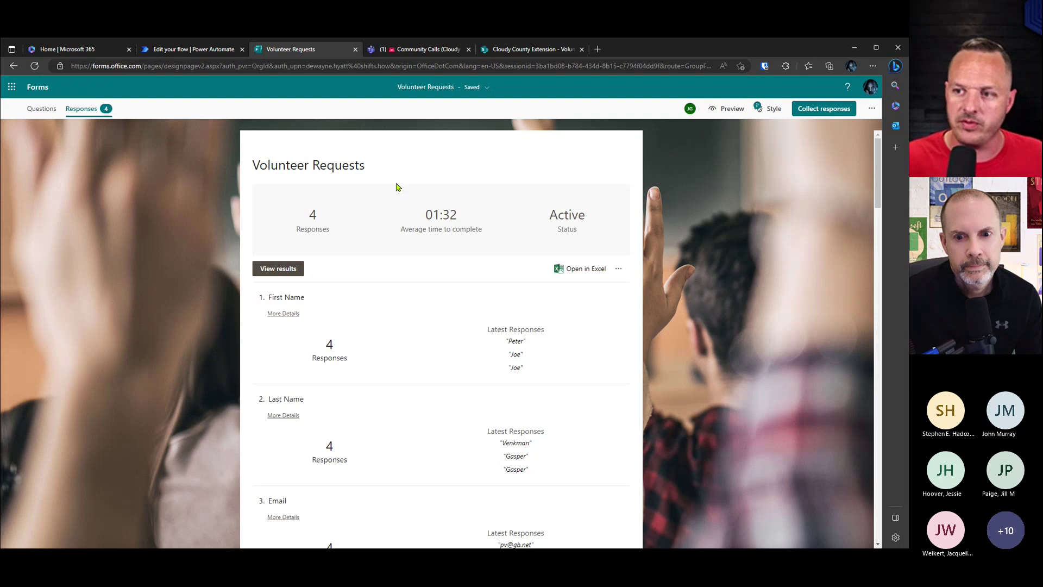
{"action": "key", "text": "ctrl+Tab"}
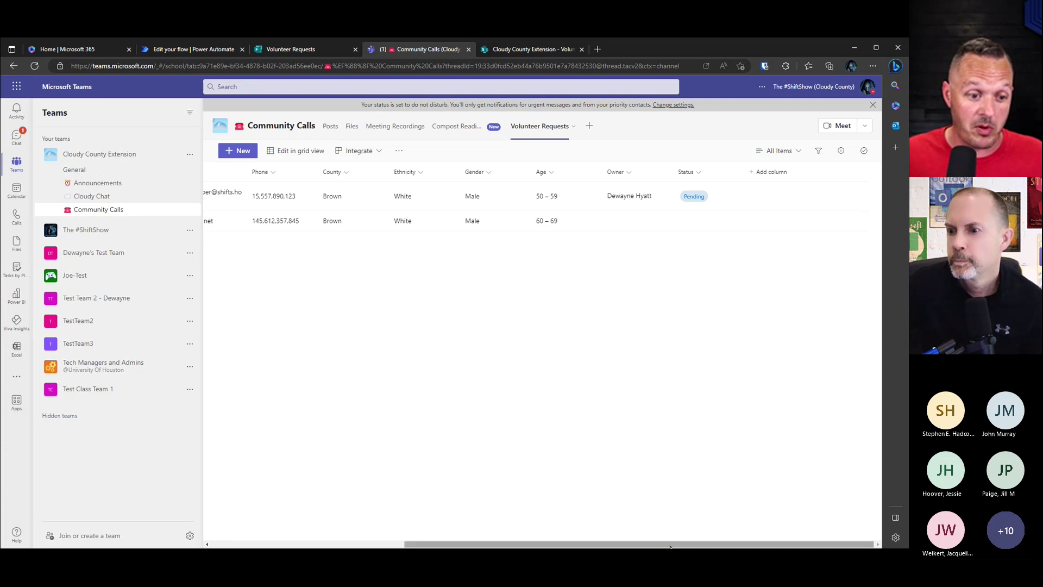
Step: Apply a Pending filter on the Status column, leaving the single owned entry
{"action": "scroll", "coordinate": [534, 536], "scroll_direction": "left", "scroll_amount": 4}
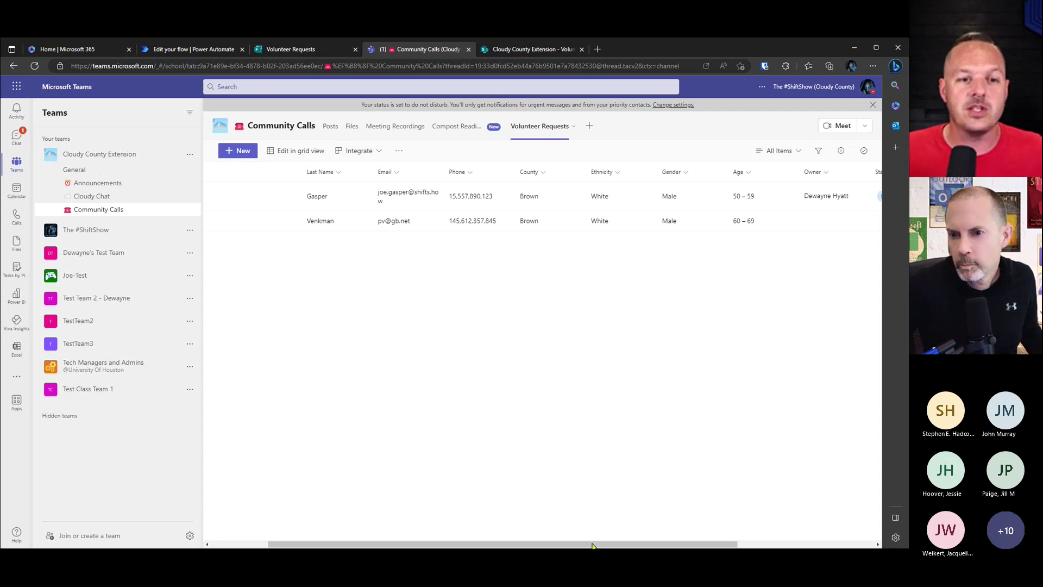
{"action": "left_click_drag", "start_coordinate": [661, 544], "coordinate": [733, 545]}
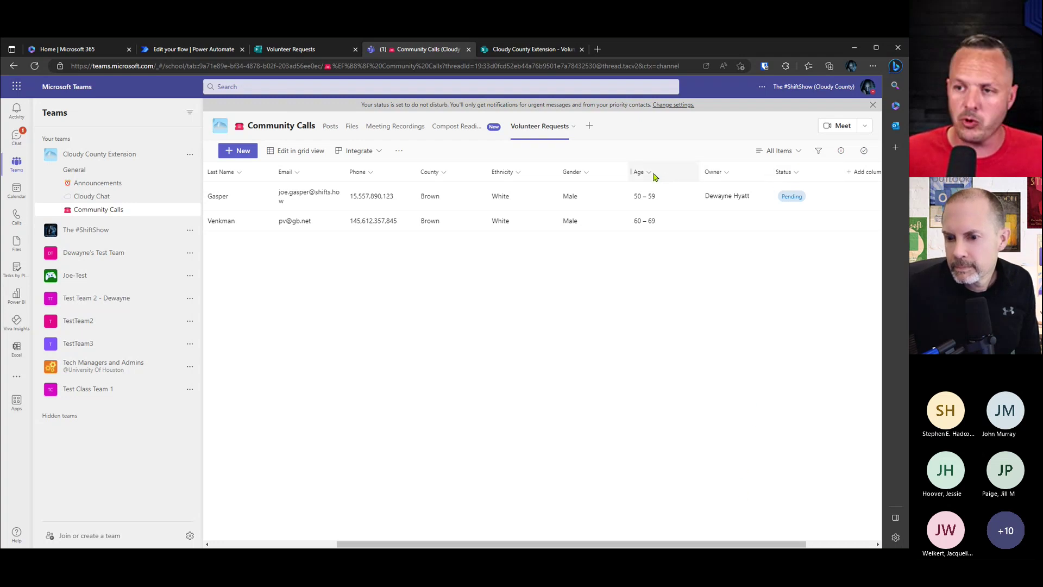
{"action": "left_click", "coordinate": [796, 172]}
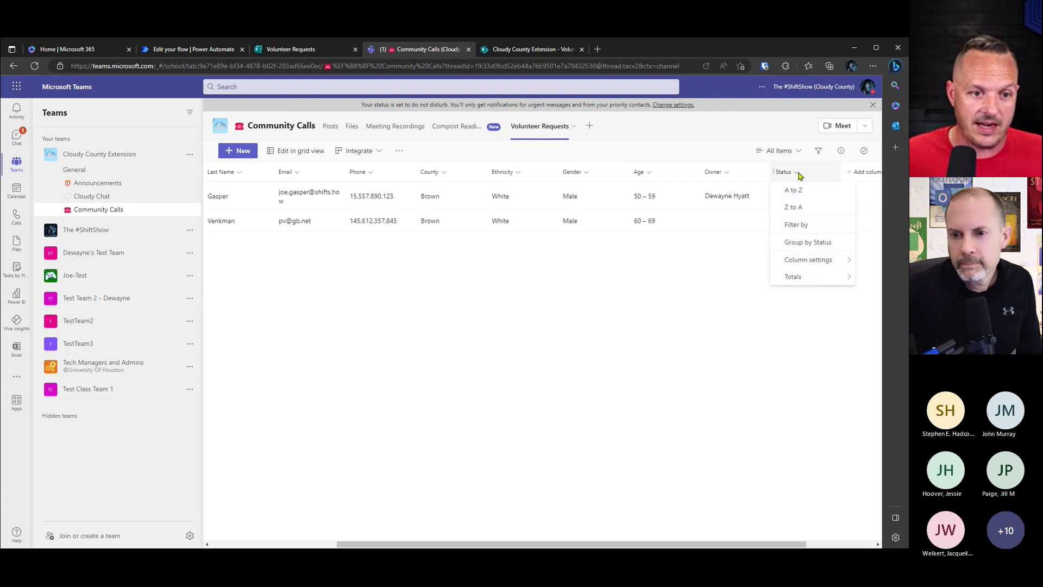
{"action": "left_click", "coordinate": [823, 229]}
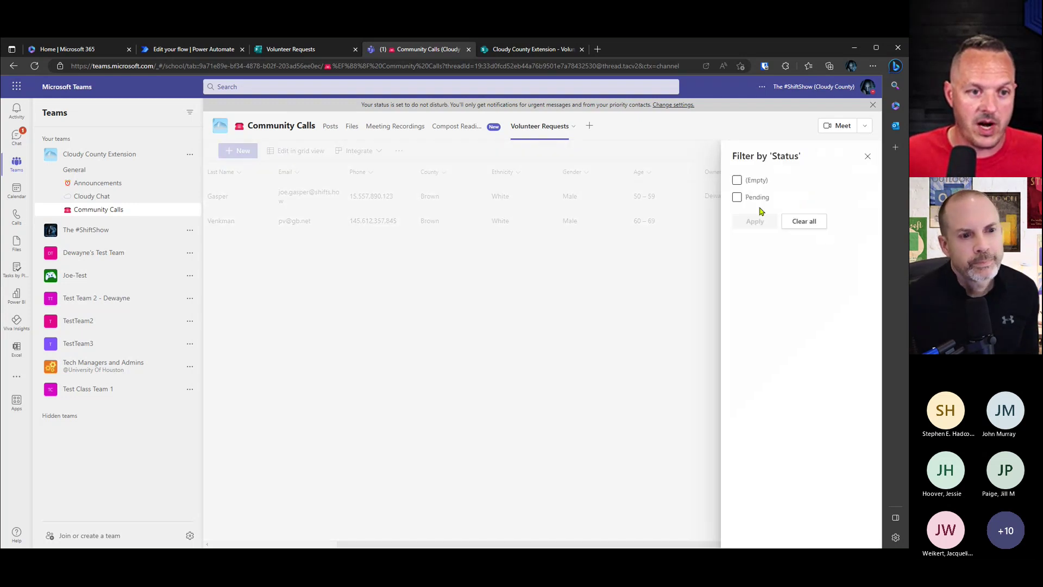
{"action": "left_click", "coordinate": [738, 197]}
{"action": "left_click", "coordinate": [754, 221]}
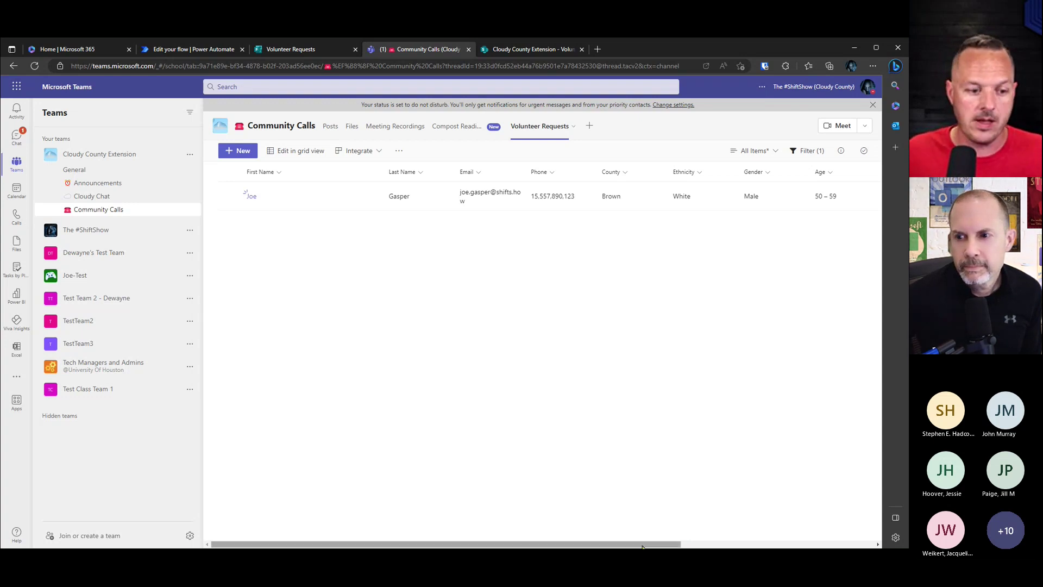
{"action": "left_click_drag", "start_coordinate": [636, 544], "coordinate": [786, 540]}
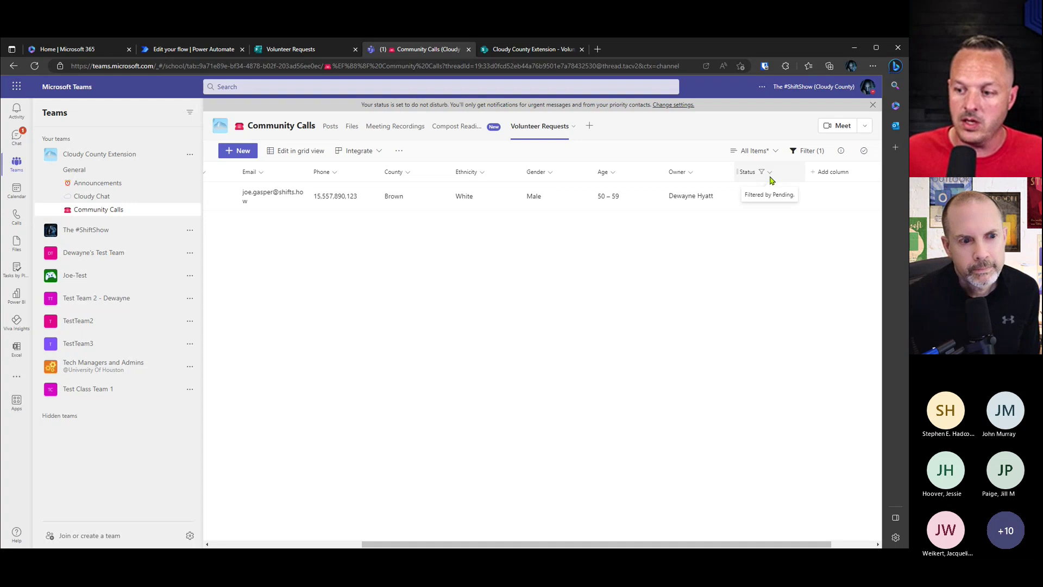
{"action": "left_click", "coordinate": [771, 175]}
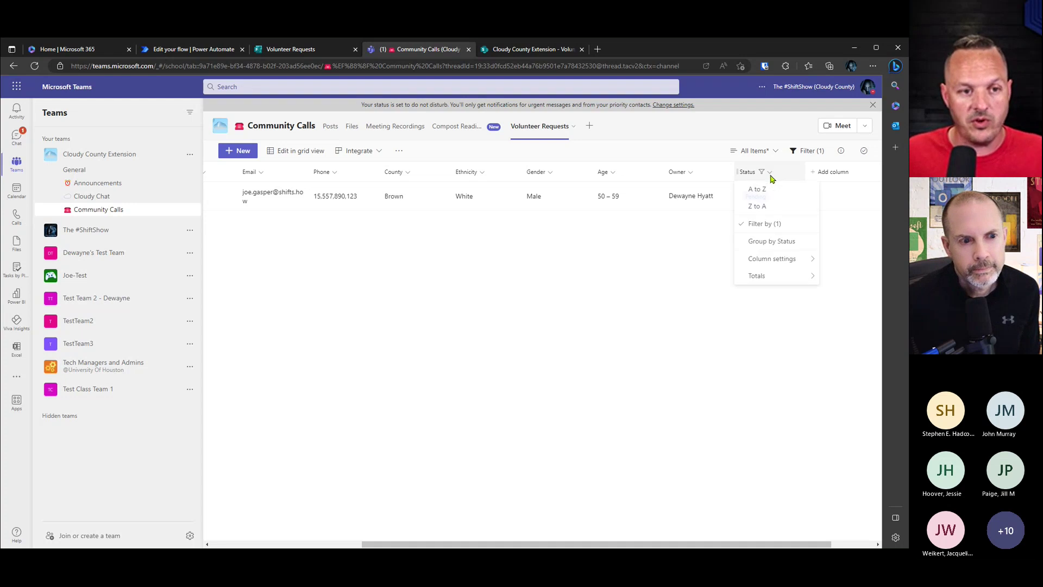
{"action": "left_click", "coordinate": [772, 224]}
{"action": "left_click", "coordinate": [755, 221]}
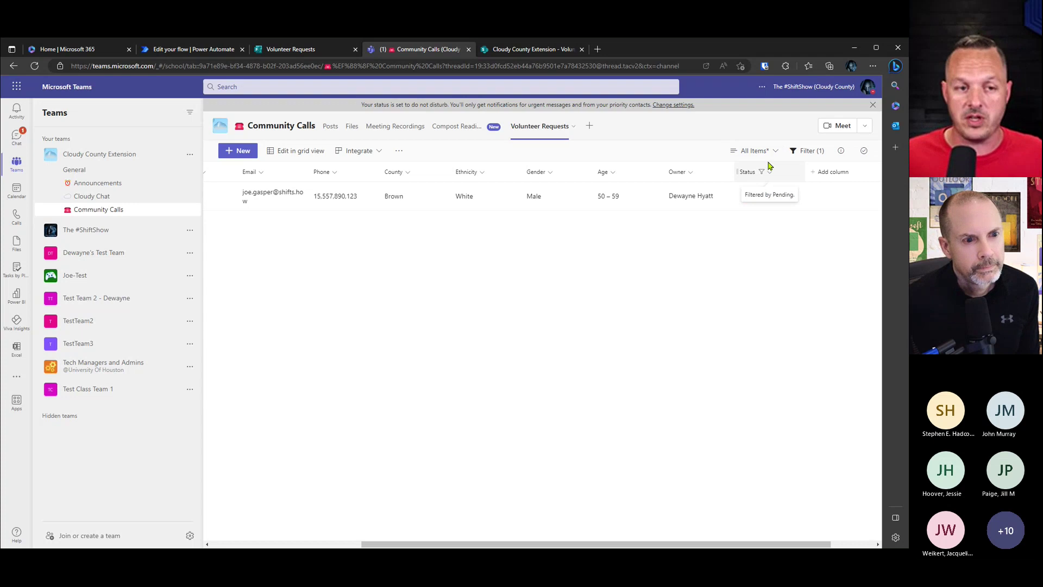
Step: Save the Pending-filtered list as a new view named 'Pending Items'
{"action": "left_click", "coordinate": [776, 152]}
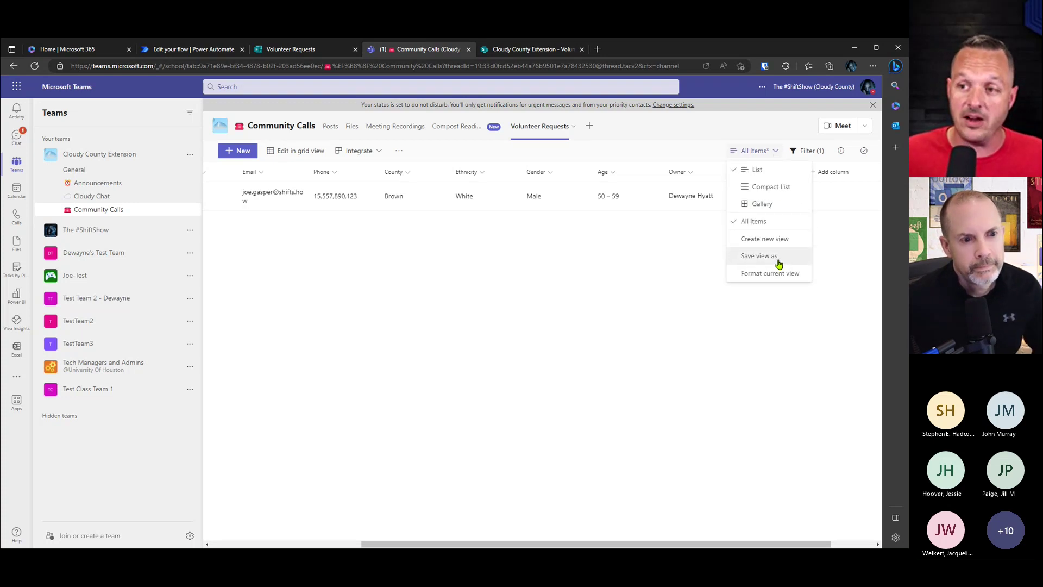
{"action": "left_click", "coordinate": [759, 256]}
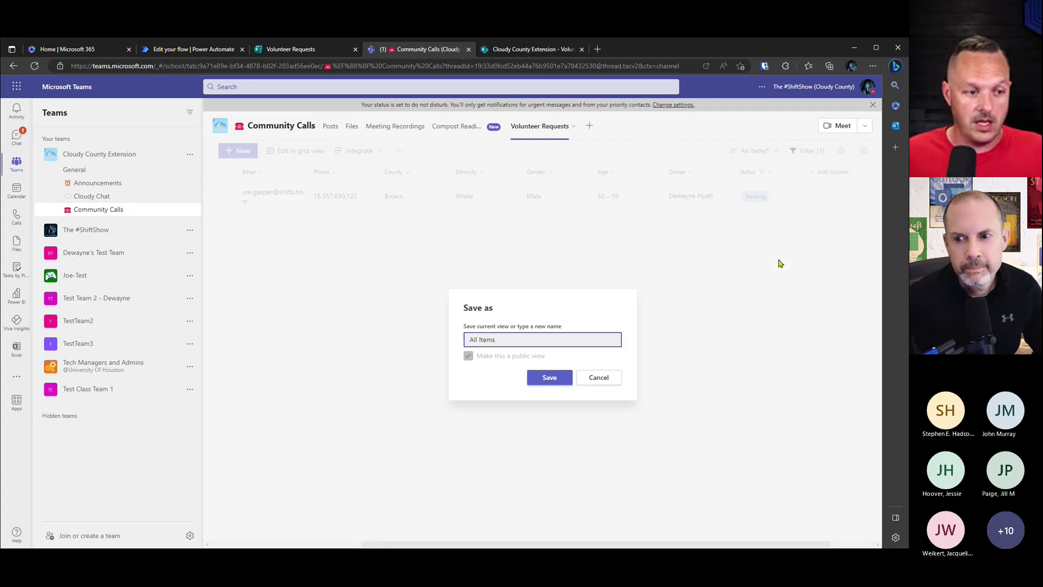
{"action": "key", "text": "ctrl+a"}
{"action": "type", "text": "pENDI"}
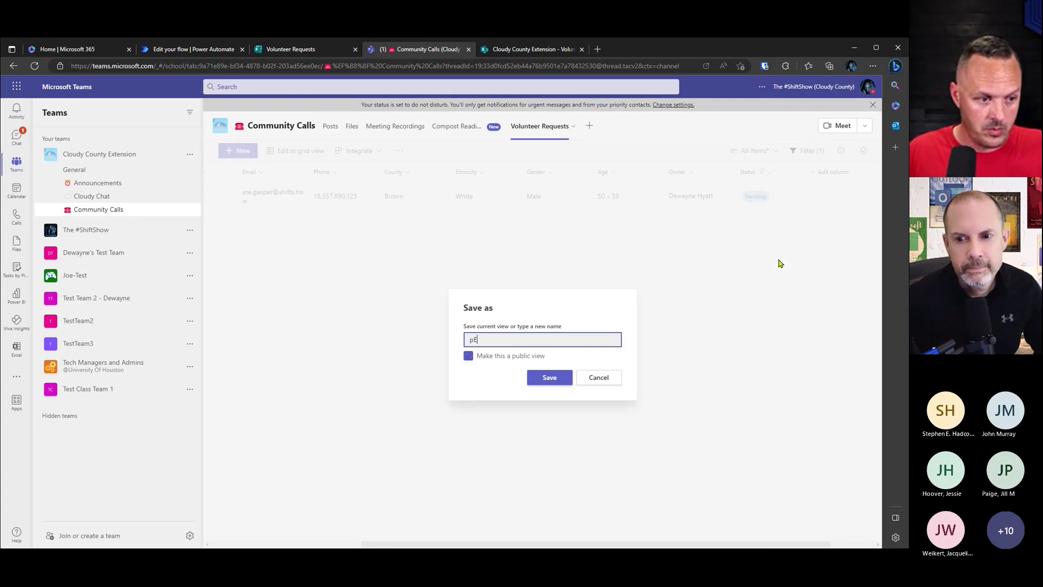
{"action": "key", "text": "BackSpace"}
{"action": "key", "text": "BackSpace"}
{"action": "key", "text": "BackSpace"}
{"action": "key", "text": "BackSpace"}
{"action": "key", "text": "BackSpace"}
{"action": "type", "text": "Pen"}
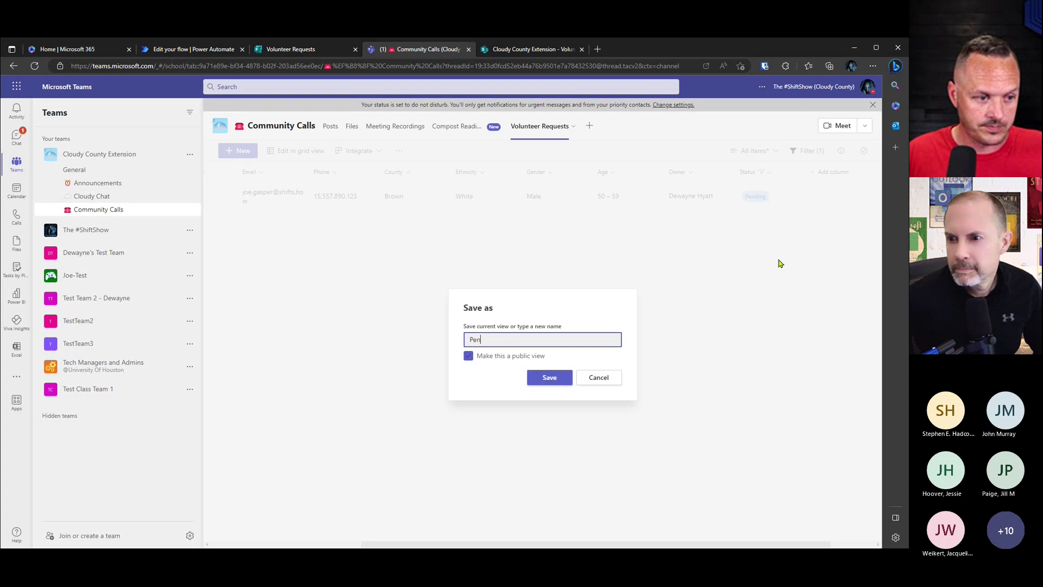
{"action": "type", "text": "ding Items"}
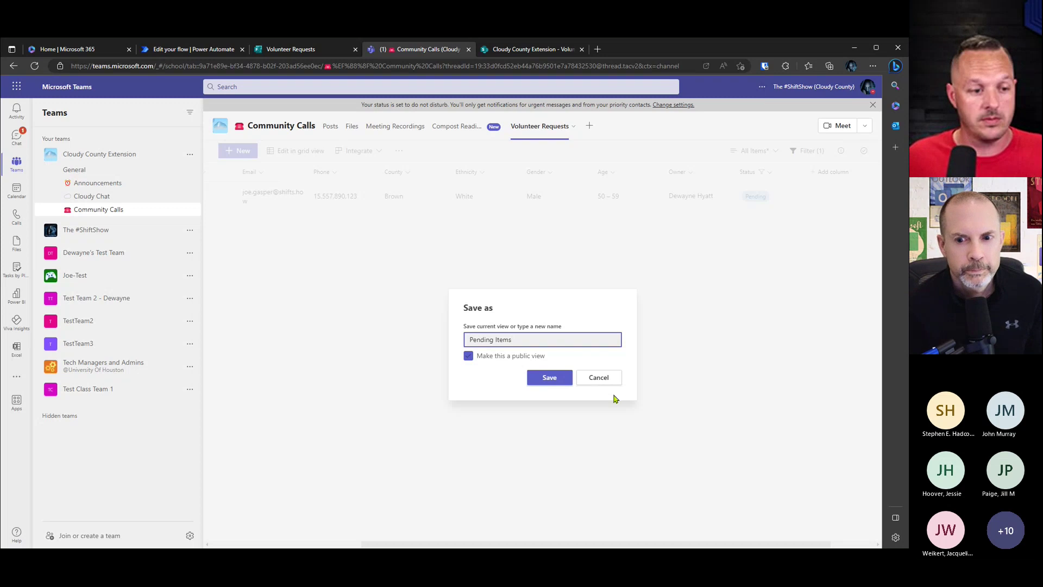
{"action": "left_click", "coordinate": [551, 384]}
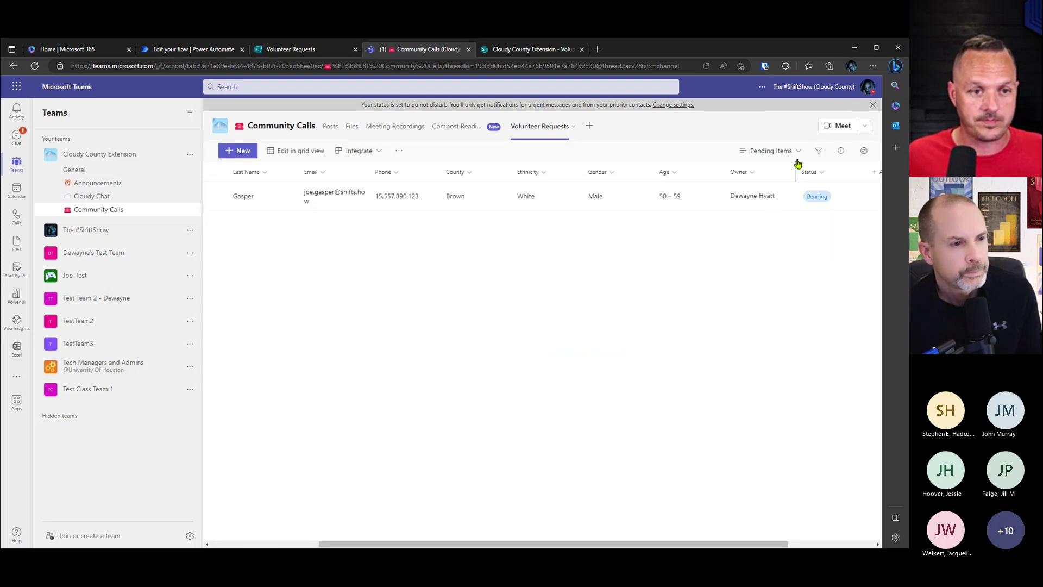
Step: Switch back to the All Items view showing both entries, with the Filters pane open
{"action": "left_click", "coordinate": [795, 153]}
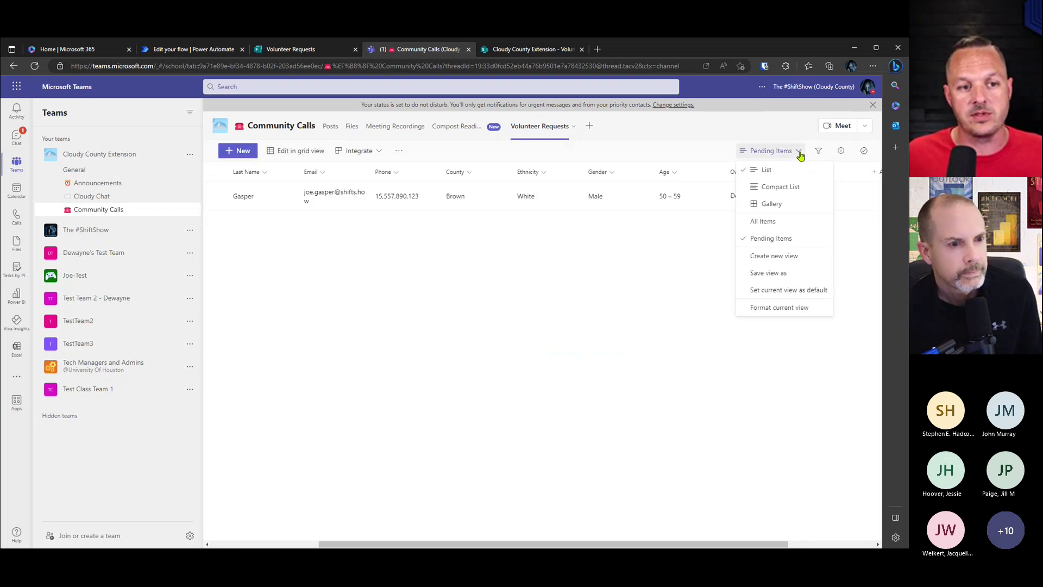
{"action": "left_click", "coordinate": [777, 224]}
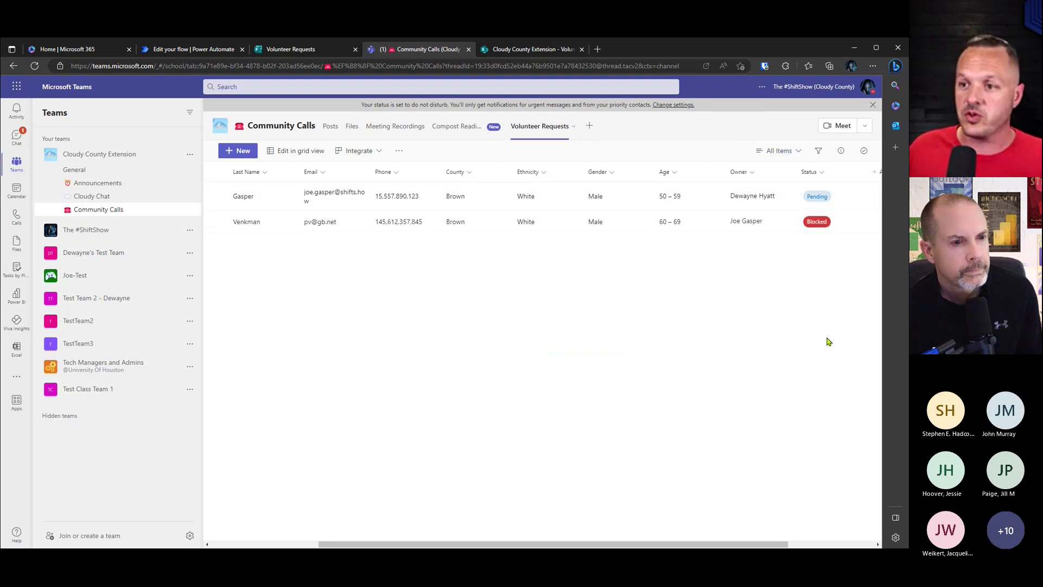
{"action": "left_click", "coordinate": [753, 172]}
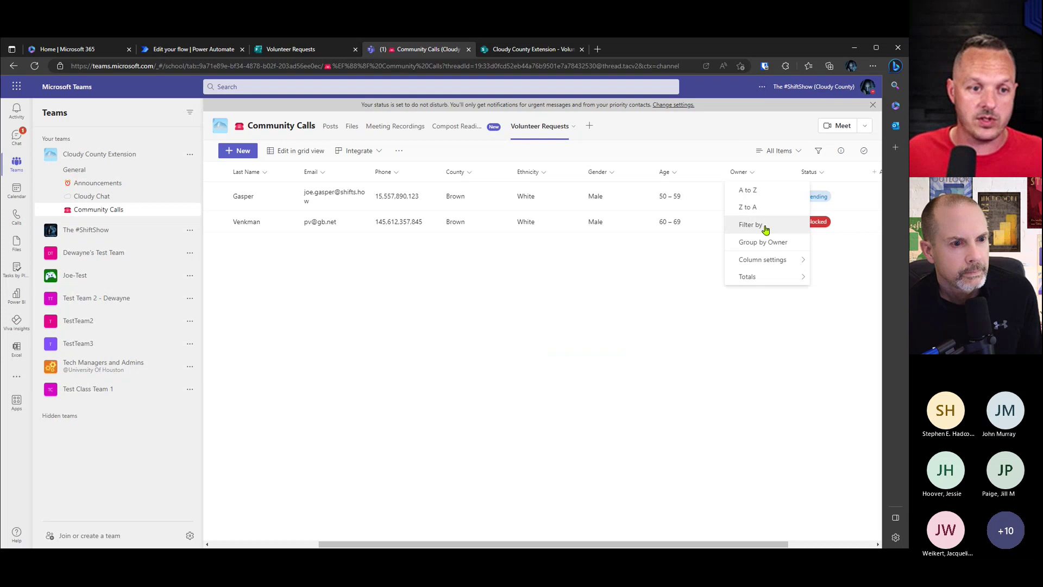
{"action": "left_click", "coordinate": [820, 259]}
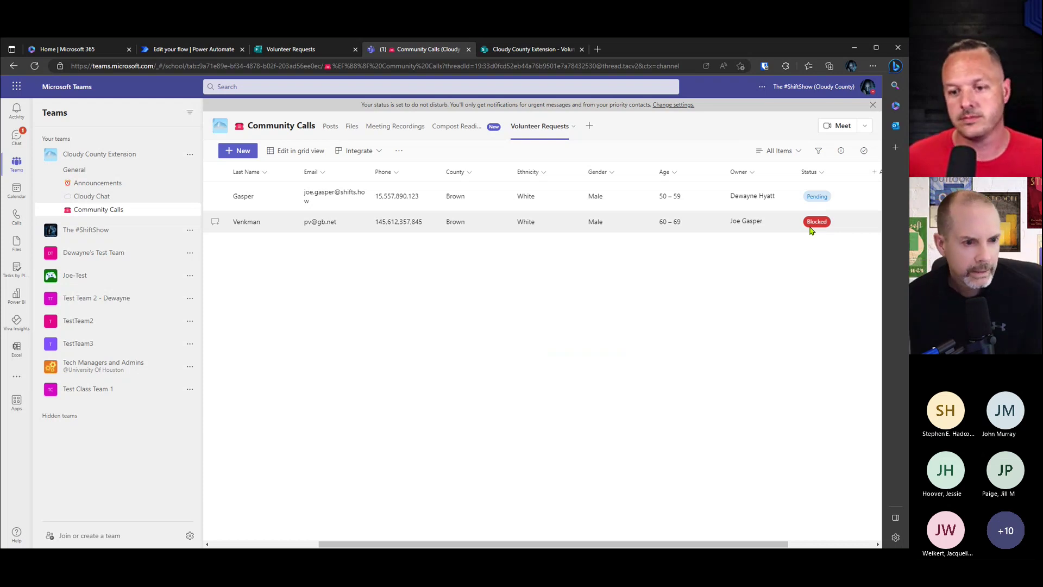
{"action": "left_click", "coordinate": [818, 151]}
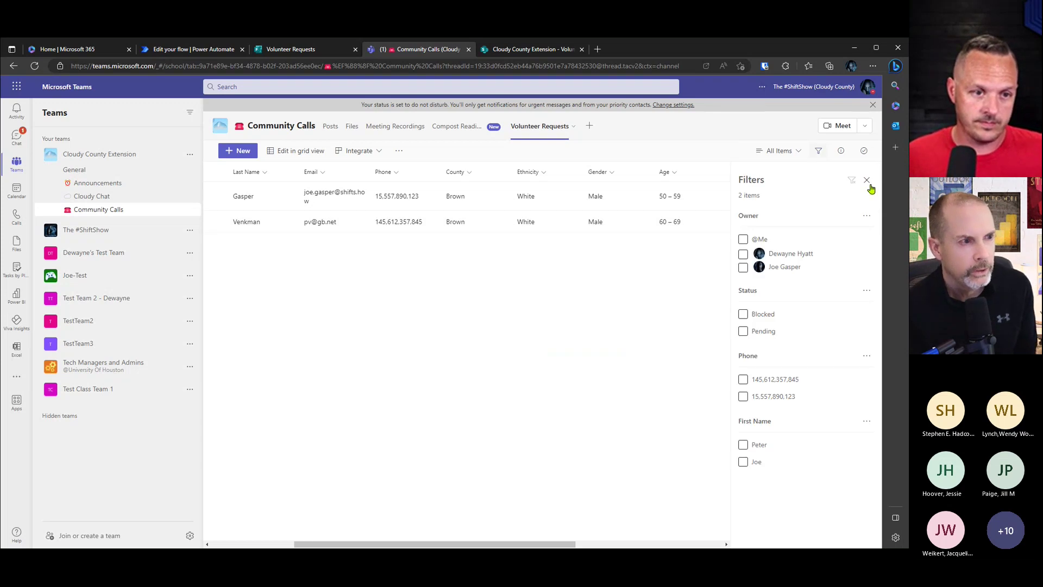
Step: Close the Filters pane with no filter applied, then view the form's 4-response summary
{"action": "left_click", "coordinate": [868, 181]}
{"action": "left_click", "coordinate": [822, 173]}
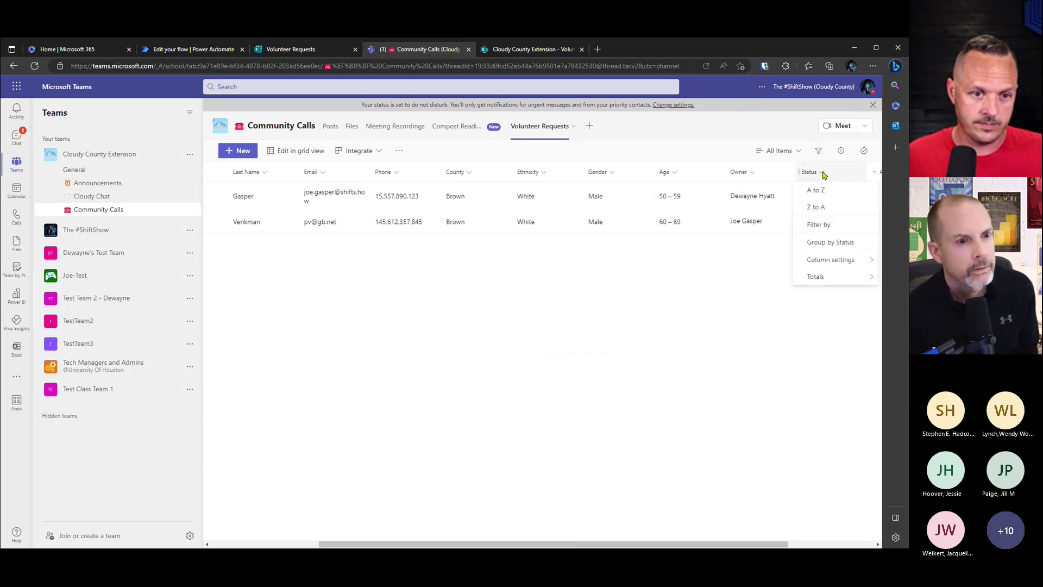
{"action": "mouse_move", "coordinate": [842, 261]}
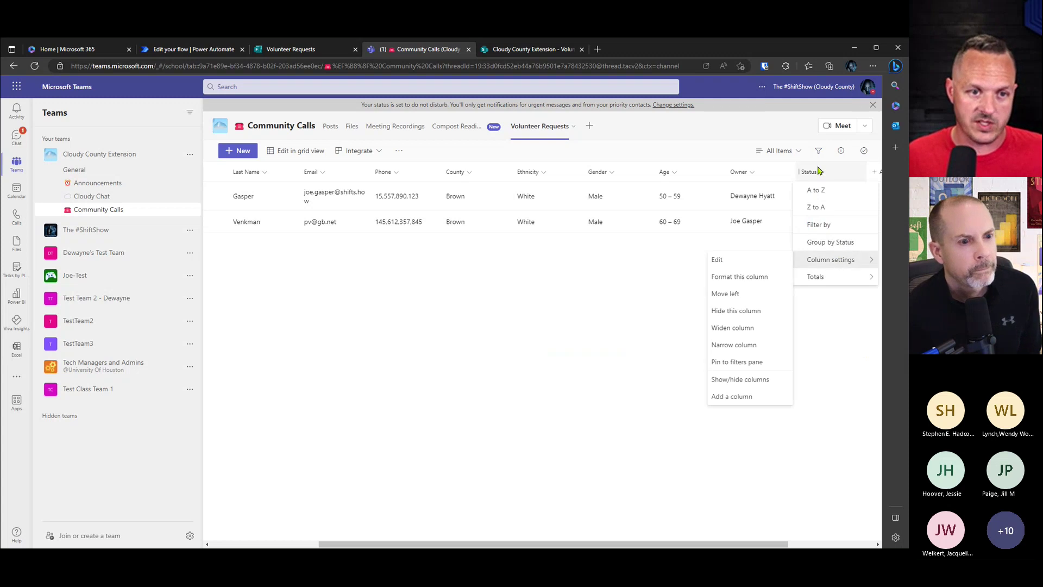
{"action": "left_click", "coordinate": [818, 150]}
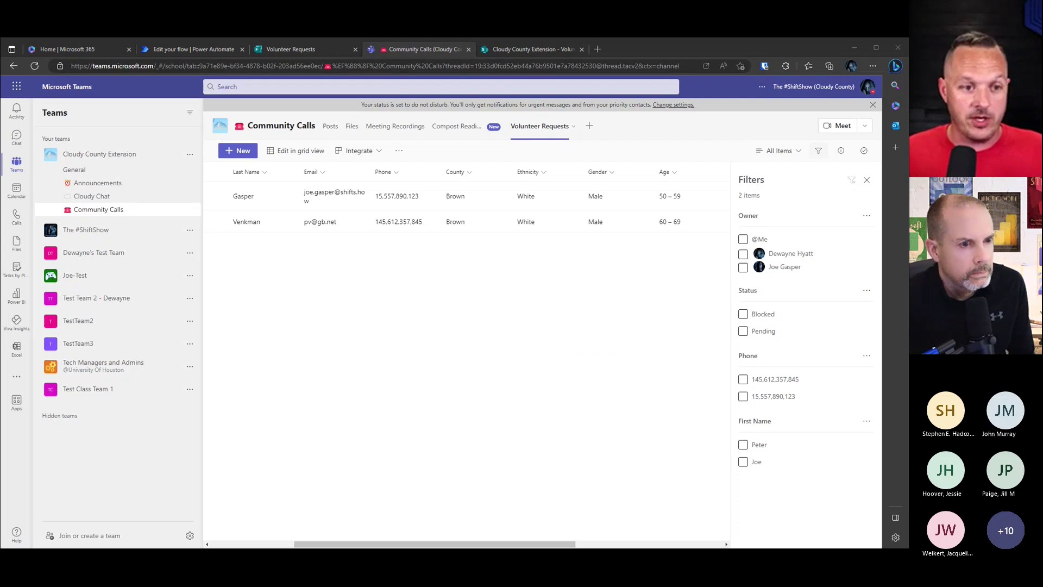
{"action": "left_click", "coordinate": [665, 355]}
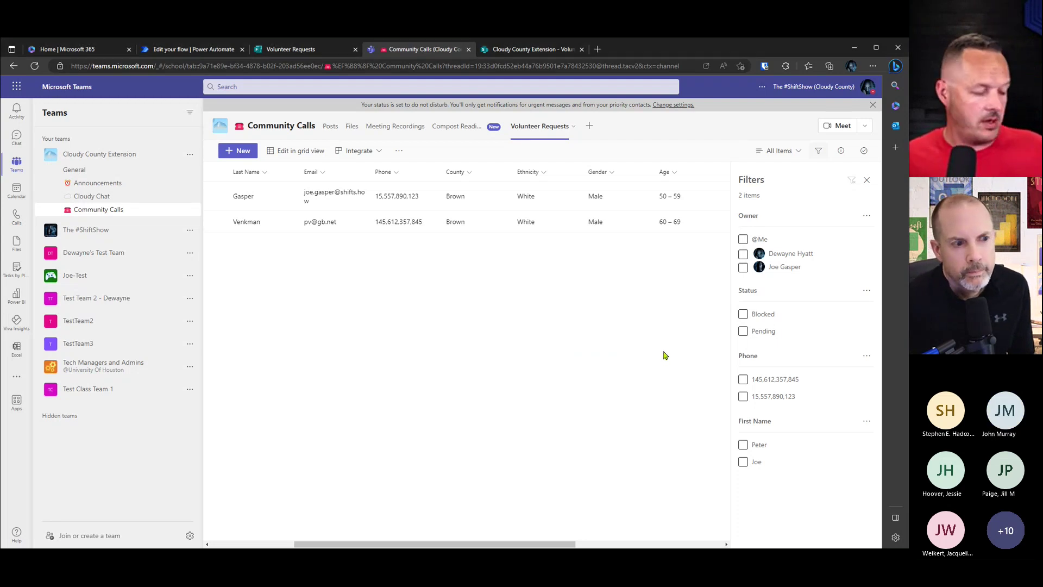
{"action": "left_click", "coordinate": [866, 180]}
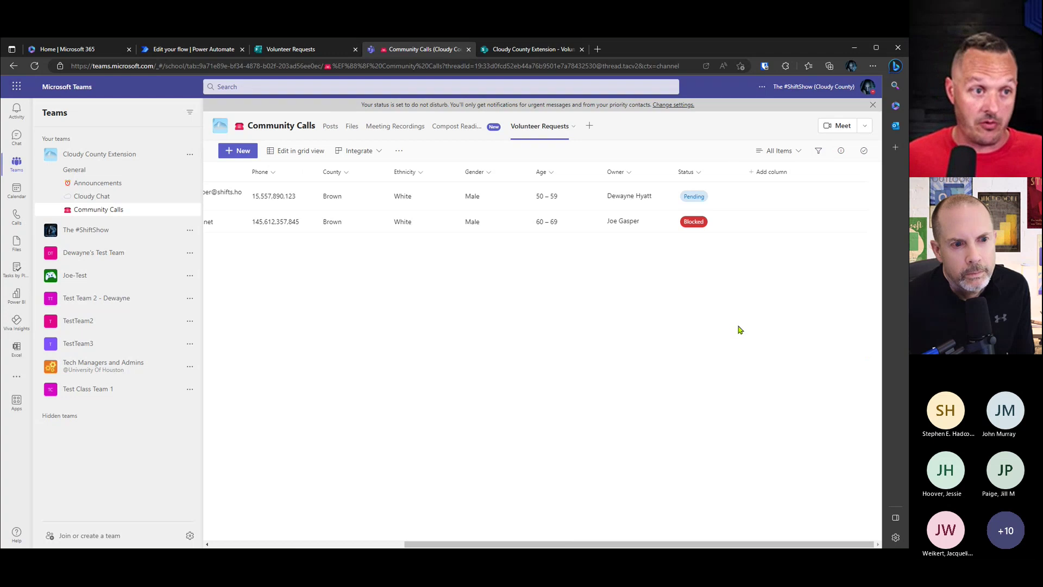
{"action": "left_click", "coordinate": [309, 52]}
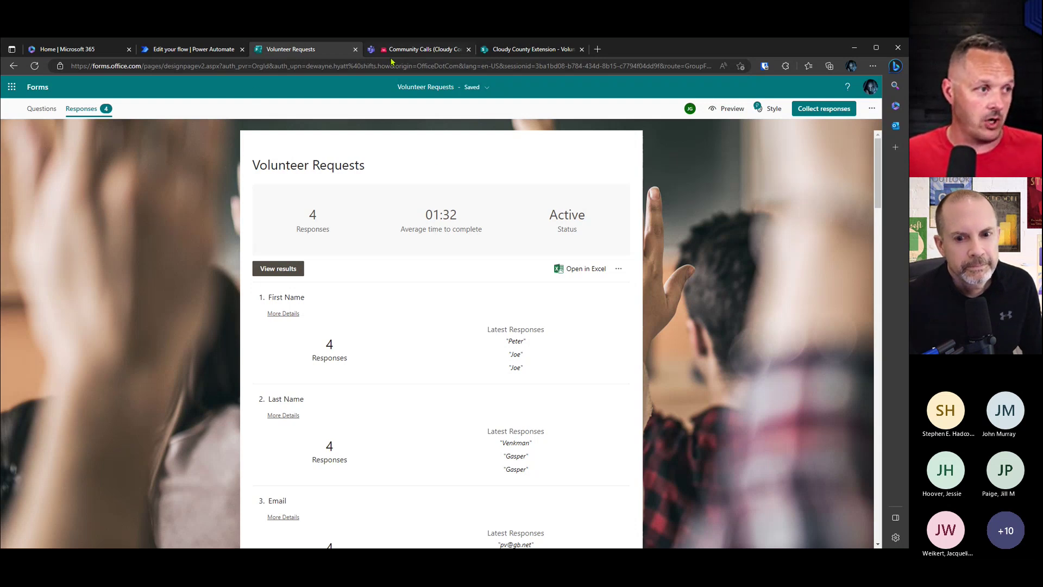
Step: Close the Volunteer Requests form tab and launch Microsoft Forms from the app launcher
{"action": "left_click", "coordinate": [355, 50]}
{"action": "left_click", "coordinate": [451, 129]}
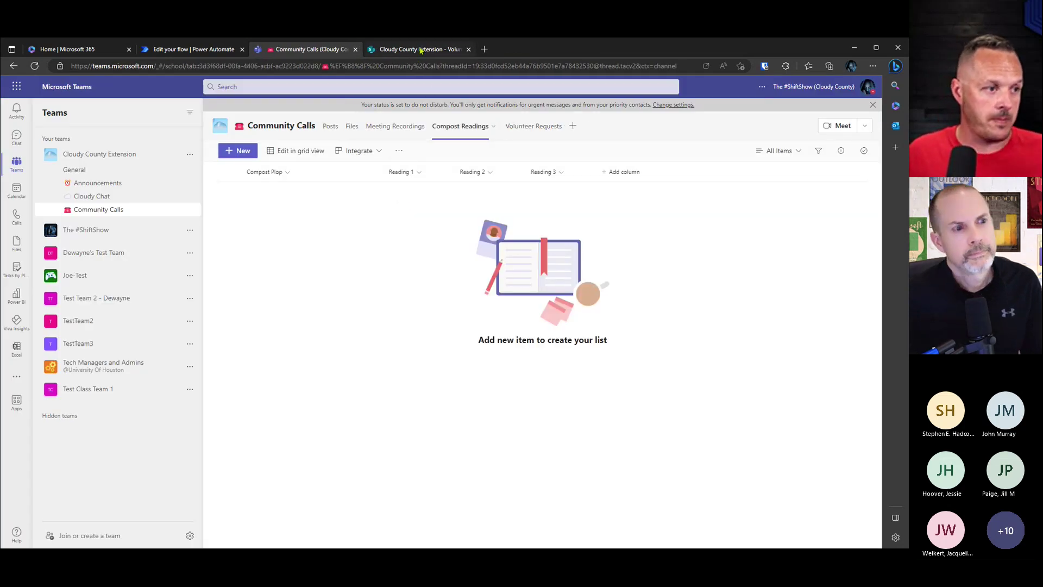
{"action": "left_click", "coordinate": [420, 50]}
{"action": "left_click", "coordinate": [16, 90]}
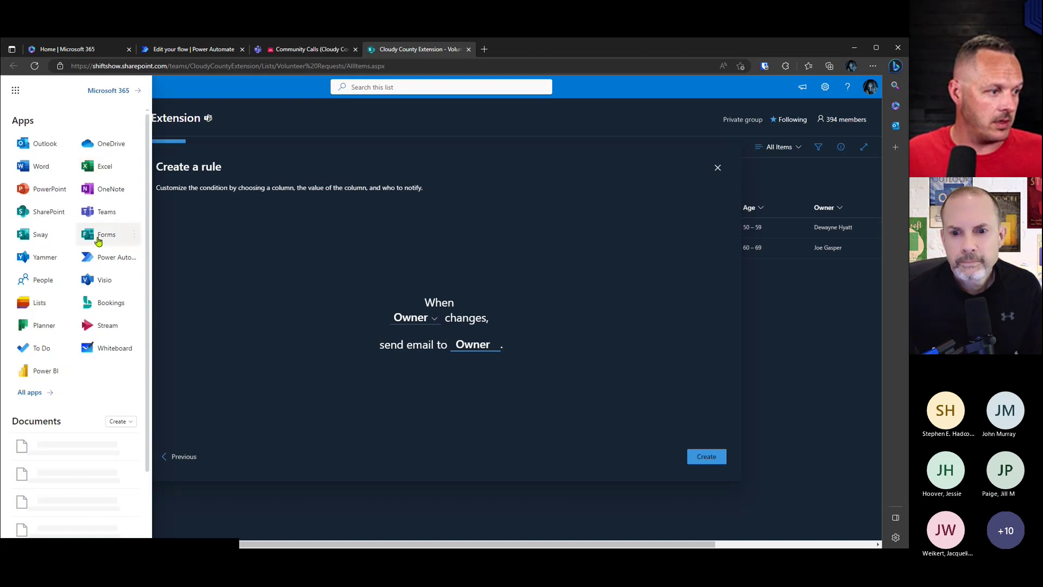
{"action": "left_click", "coordinate": [98, 240]}
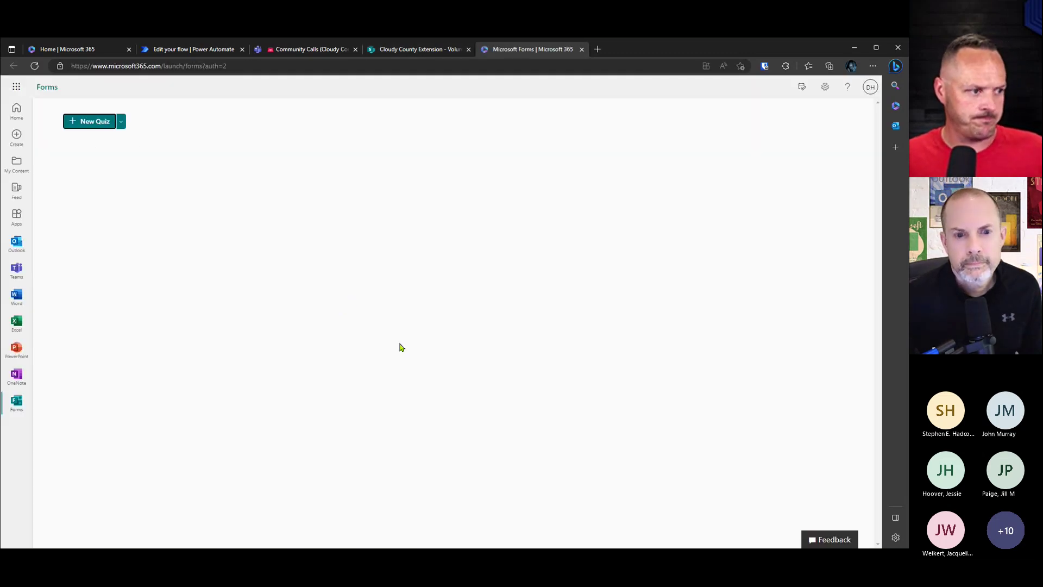
Step: Open the Compost Readings form from the Cloudy County Extension group's forms
{"action": "scroll", "coordinate": [391, 332], "scroll_direction": "down", "scroll_amount": 1}
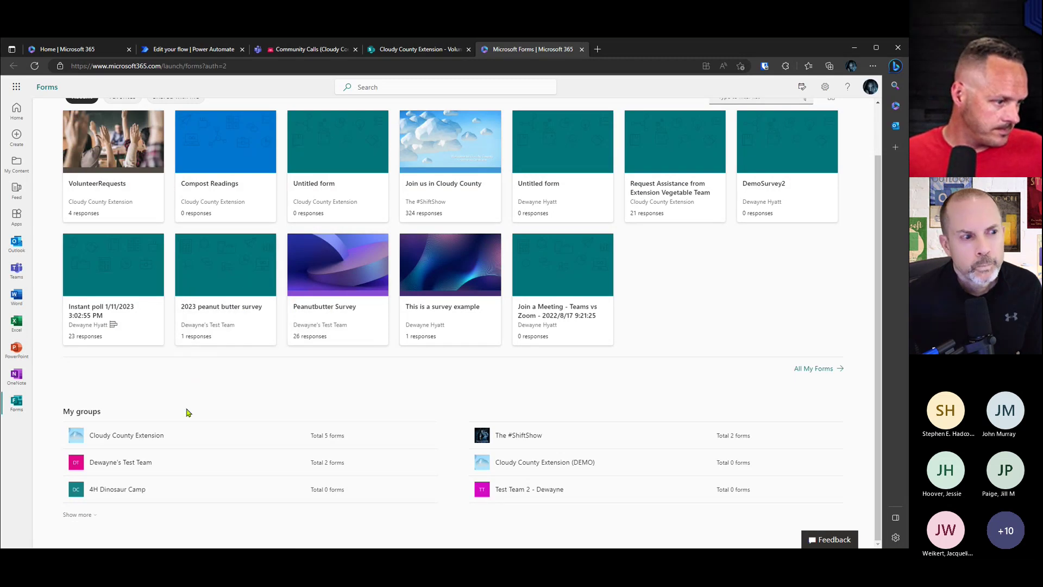
{"action": "left_click", "coordinate": [135, 433]}
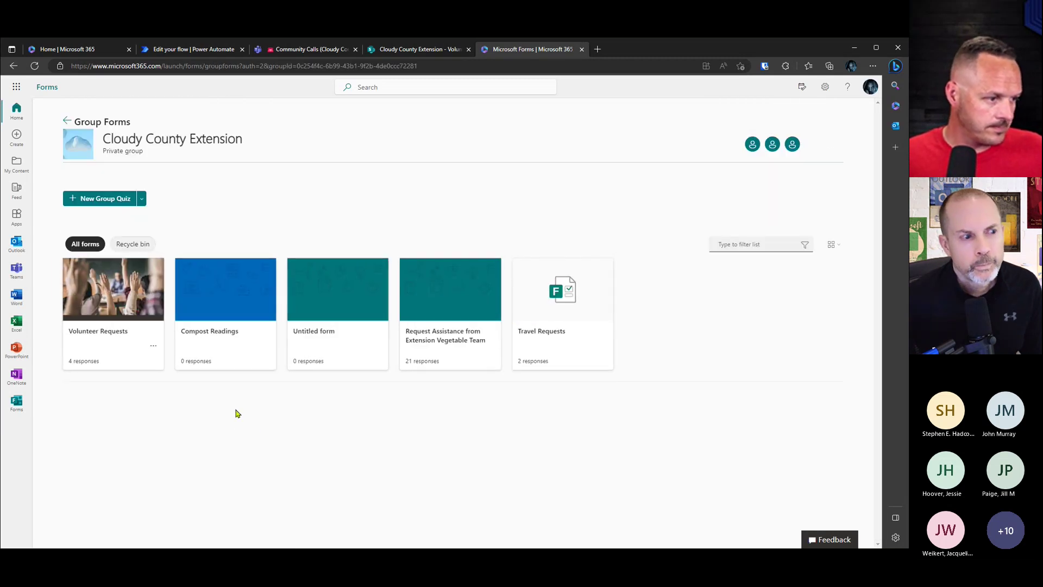
{"action": "left_click", "coordinate": [223, 335]}
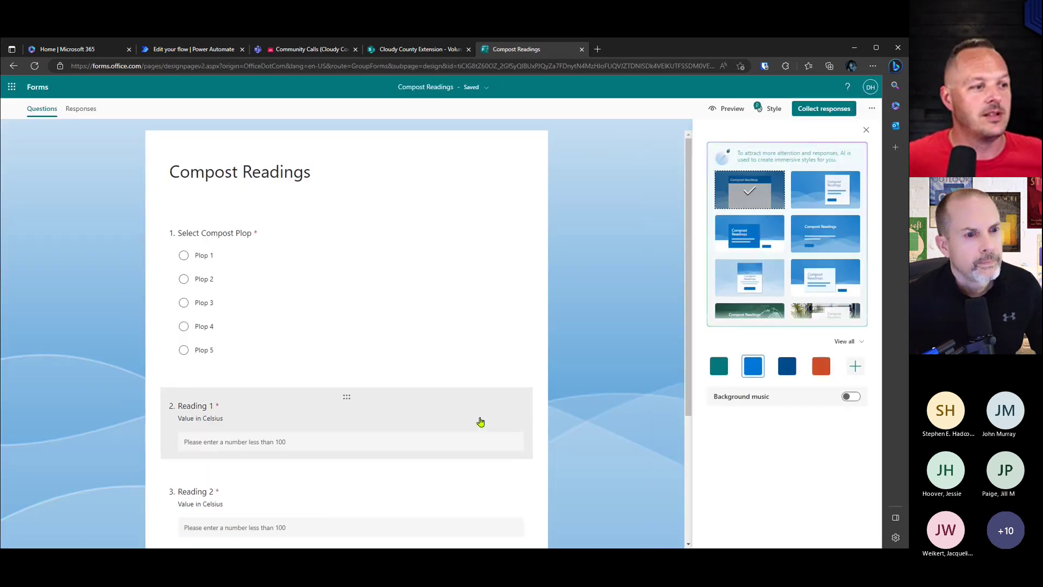
Step: Preview the Compost Readings form in Mobile view, then return to the empty Teams list
{"action": "left_click", "coordinate": [727, 109]}
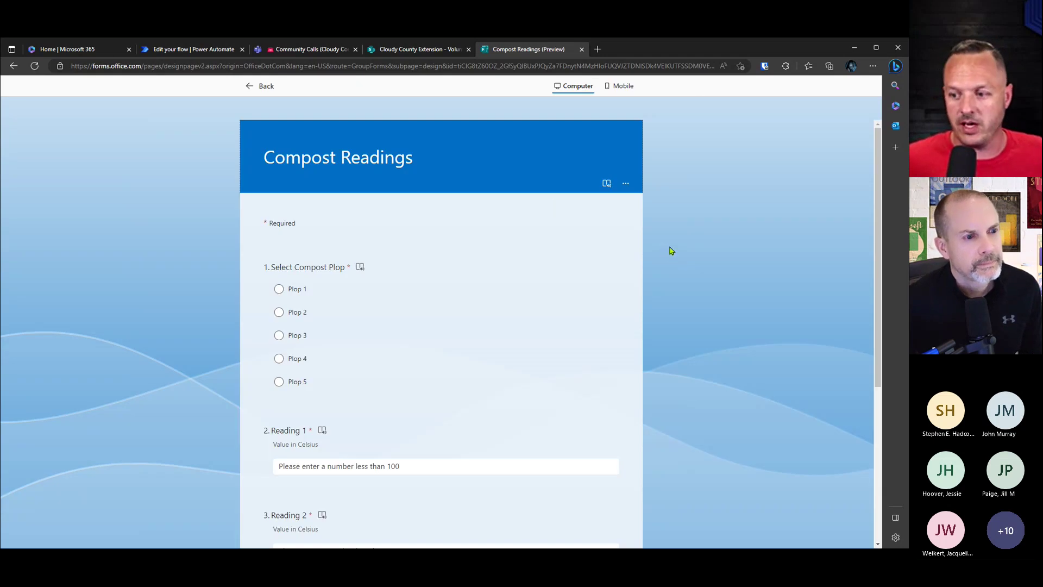
{"action": "left_click", "coordinate": [619, 90]}
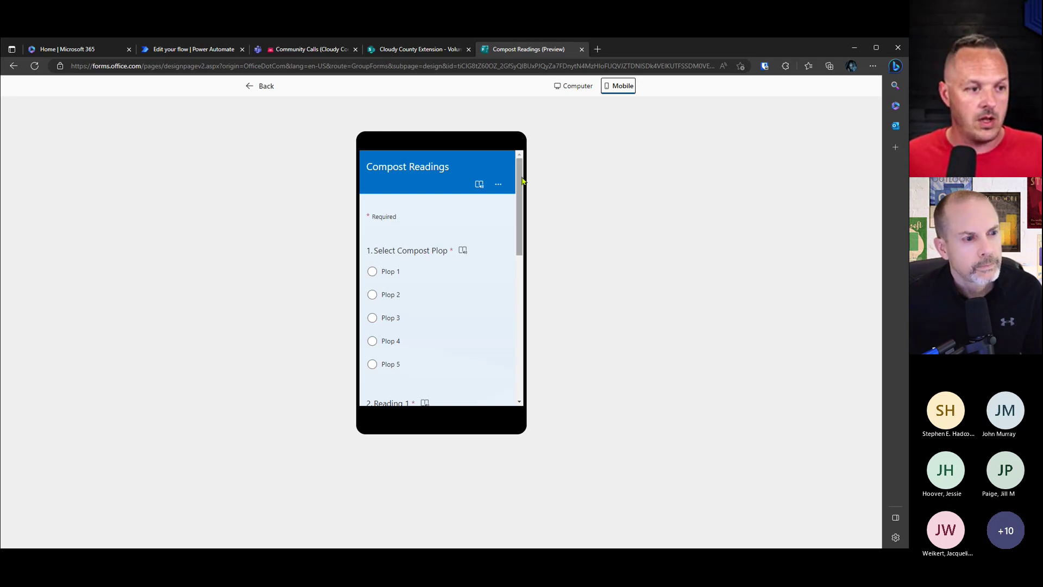
{"action": "left_click_drag", "start_coordinate": [521, 177], "coordinate": [529, 276]}
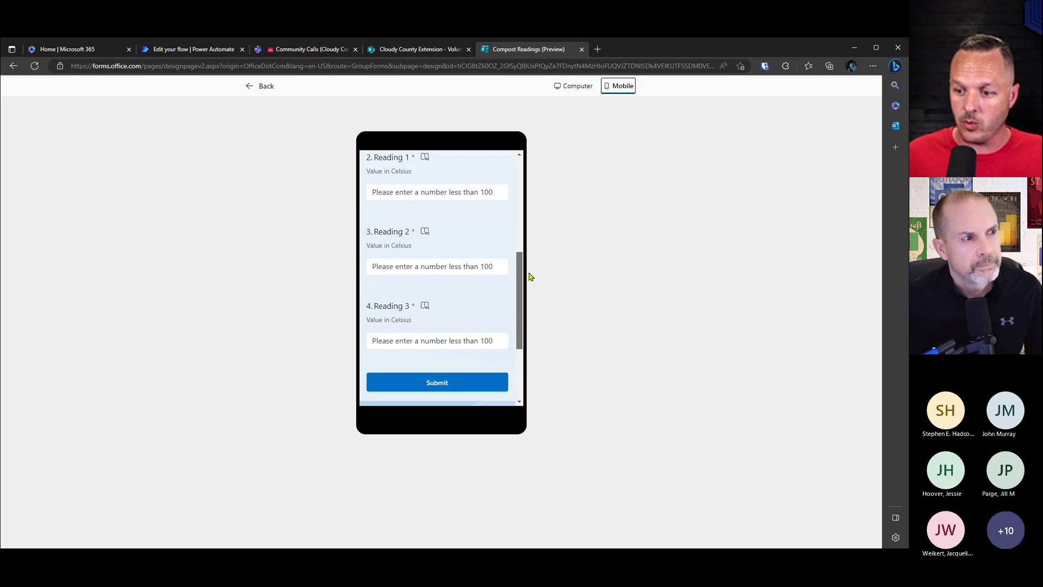
{"action": "left_click_drag", "start_coordinate": [530, 277], "coordinate": [544, 259]}
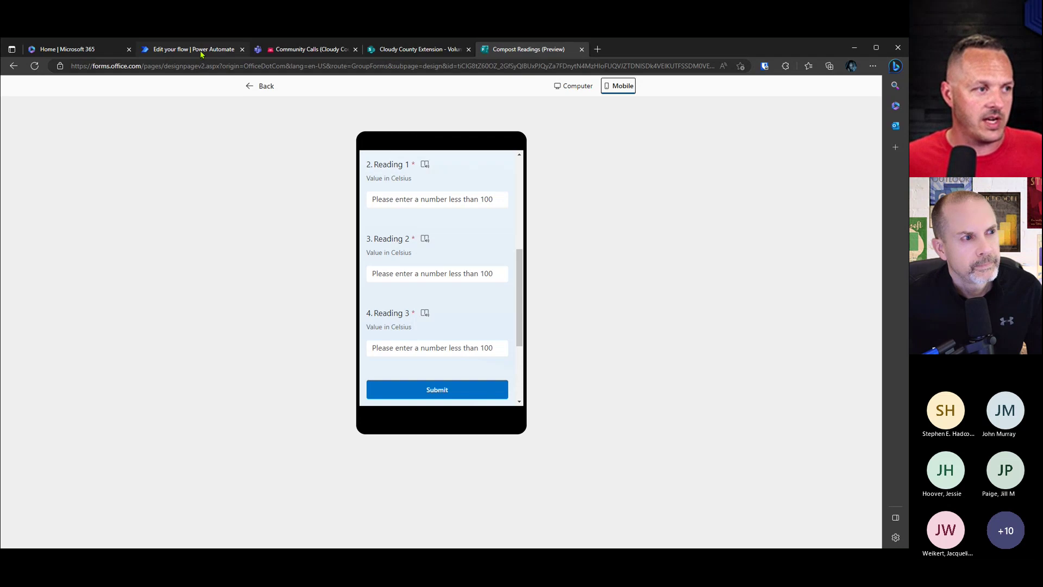
{"action": "left_click", "coordinate": [296, 50]}
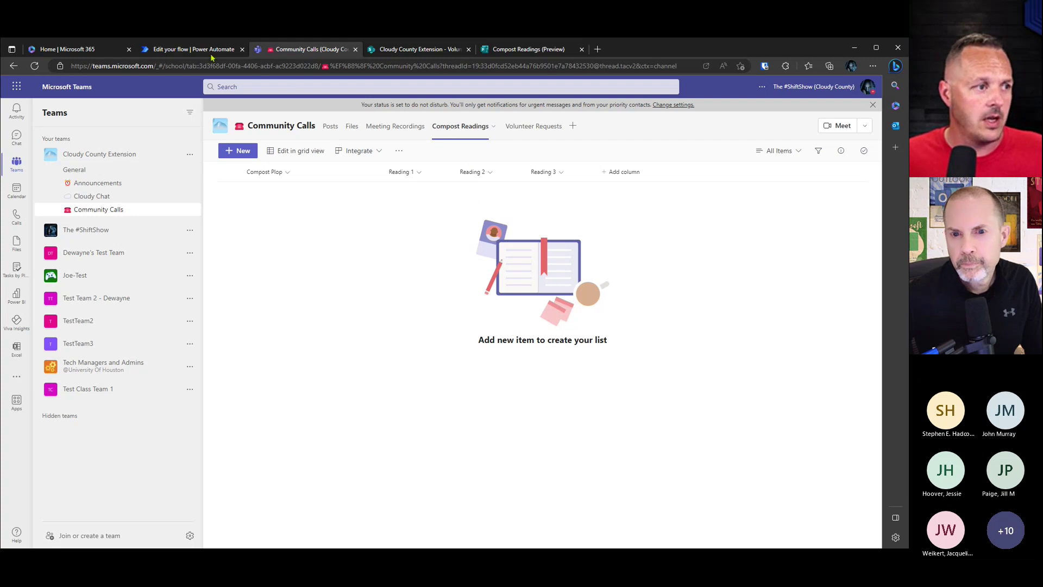
Step: Describe a new flow as 'collect forms responses to sharepoint list' and accept the suggested flow
{"action": "left_click", "coordinate": [194, 49]}
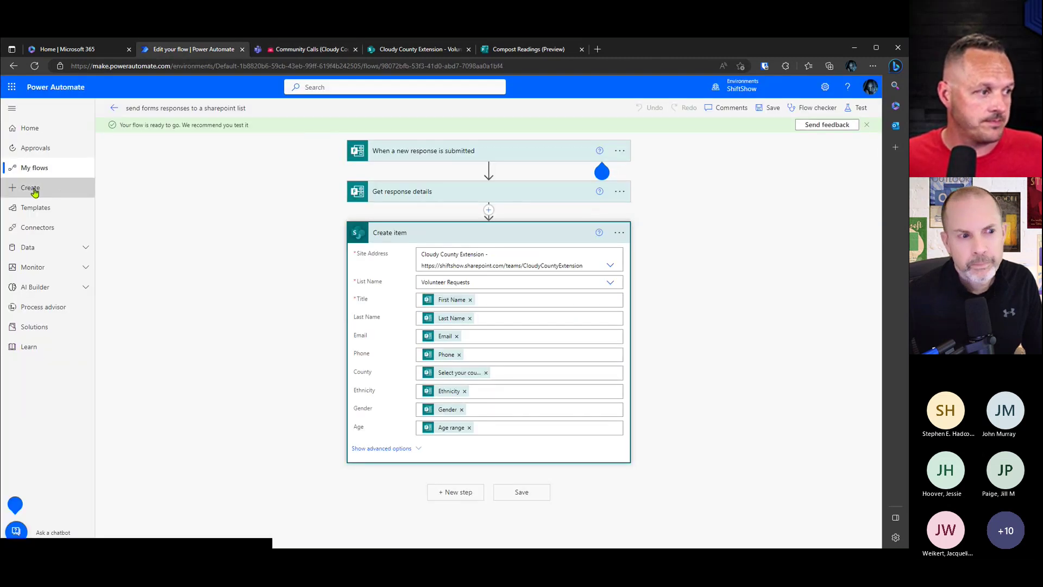
{"action": "left_click", "coordinate": [61, 188]}
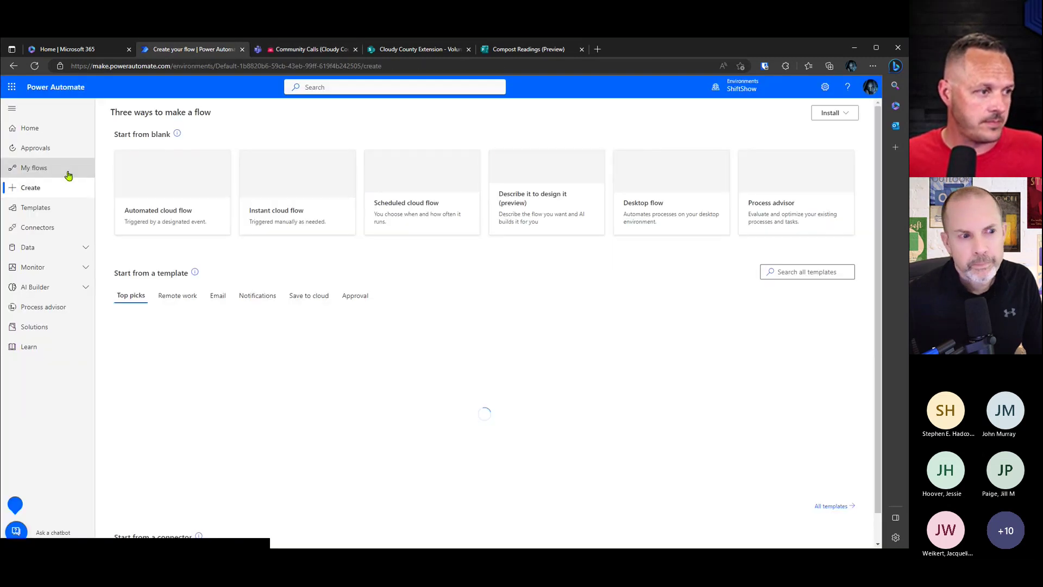
{"action": "left_click", "coordinate": [36, 171]}
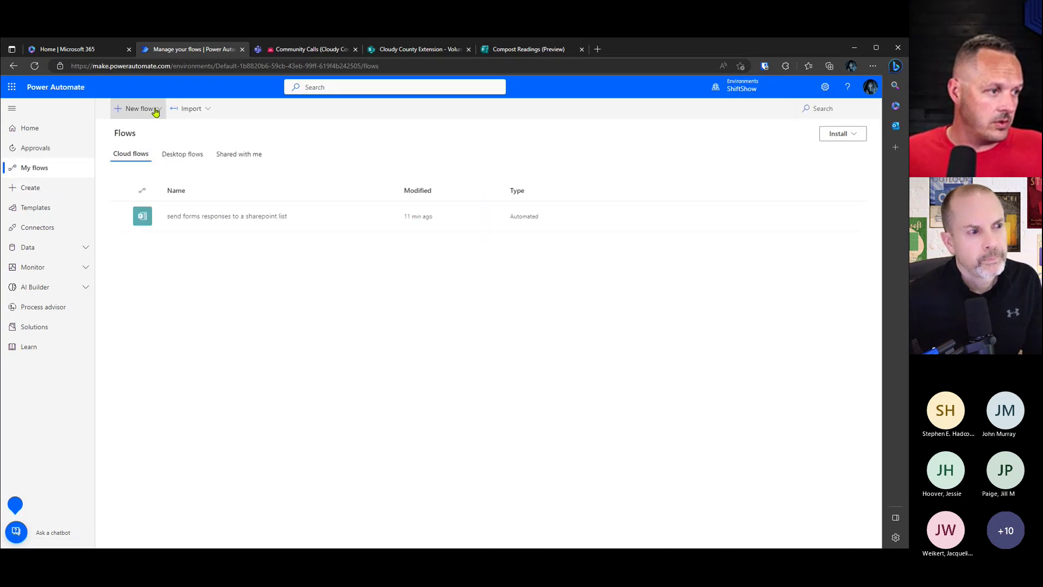
{"action": "left_click", "coordinate": [147, 108]}
{"action": "left_click", "coordinate": [163, 249]}
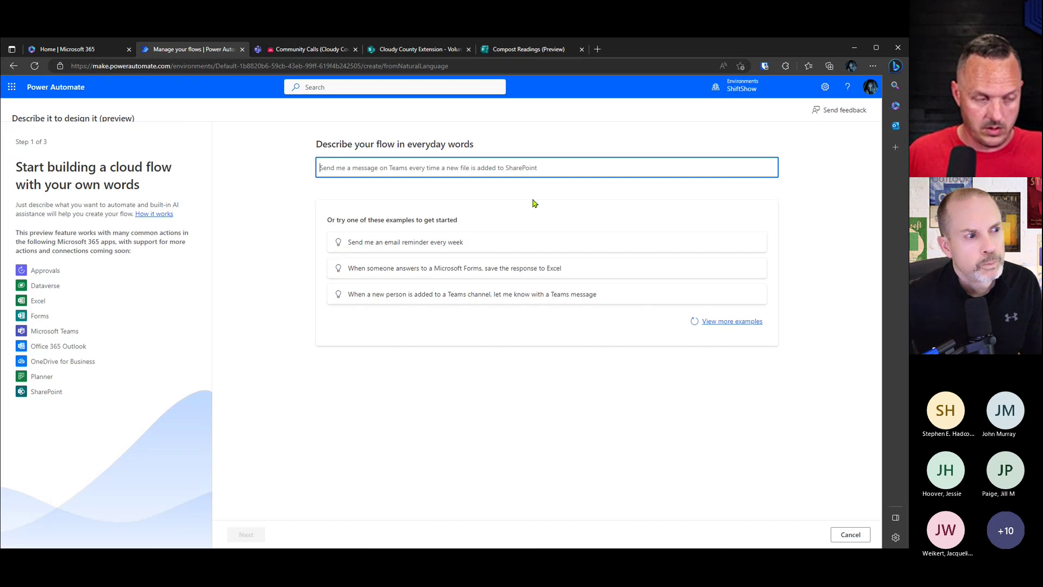
{"action": "type", "text": "collect forms respo"}
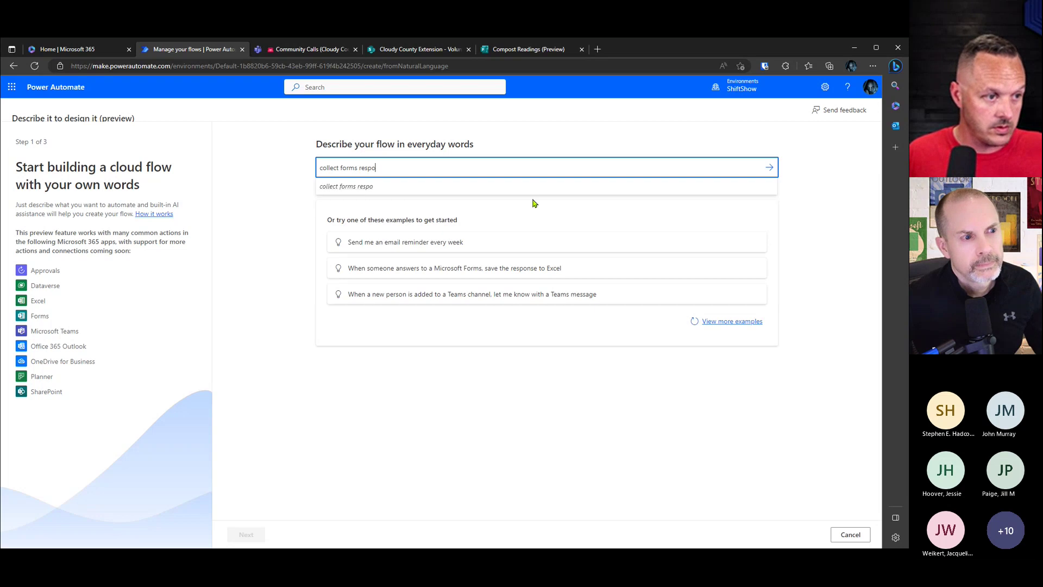
{"action": "type", "text": "nses to sharepoint list"}
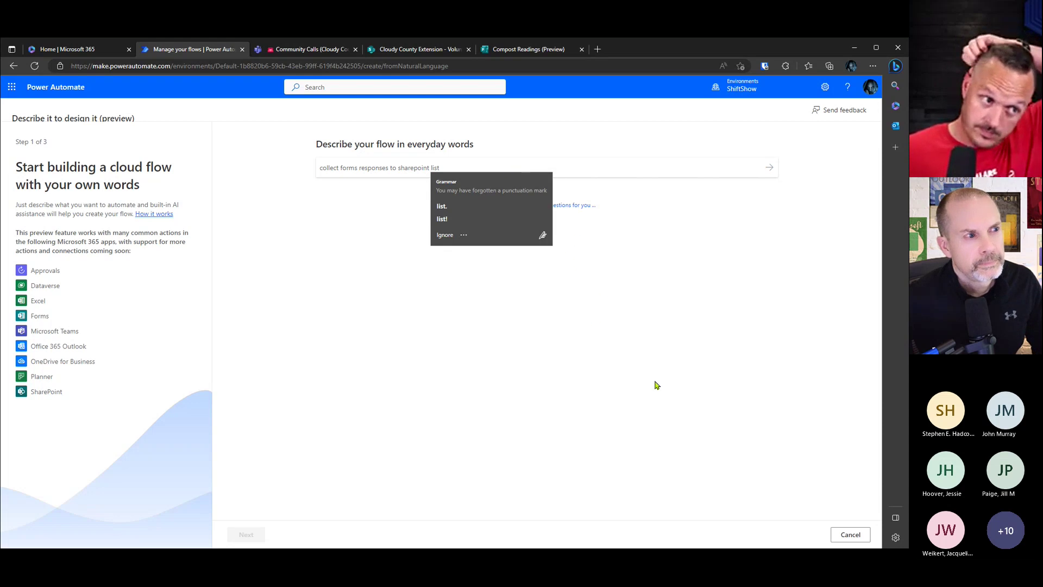
{"action": "left_click", "coordinate": [769, 167]}
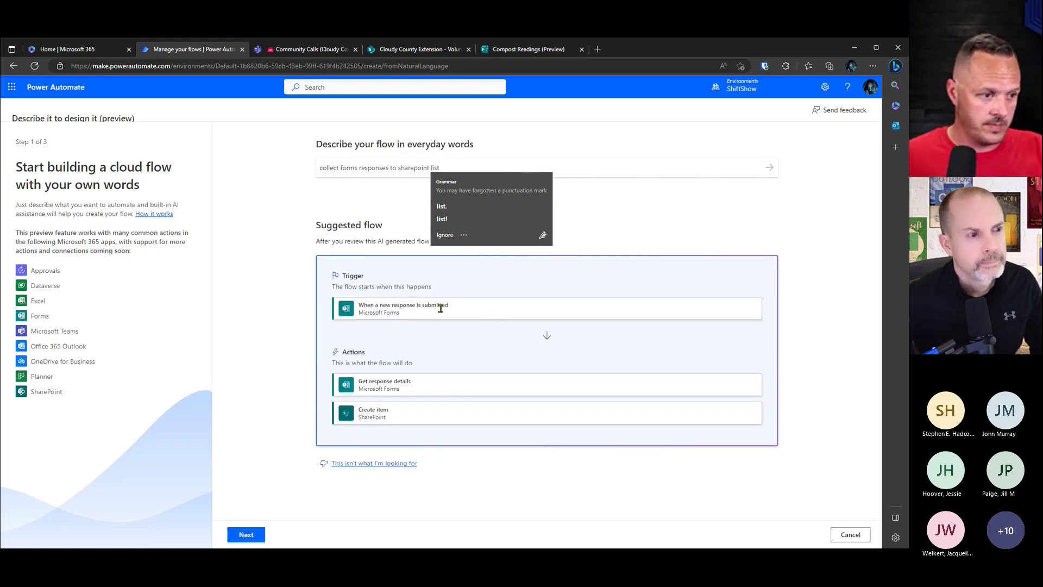
{"action": "left_click", "coordinate": [250, 537]}
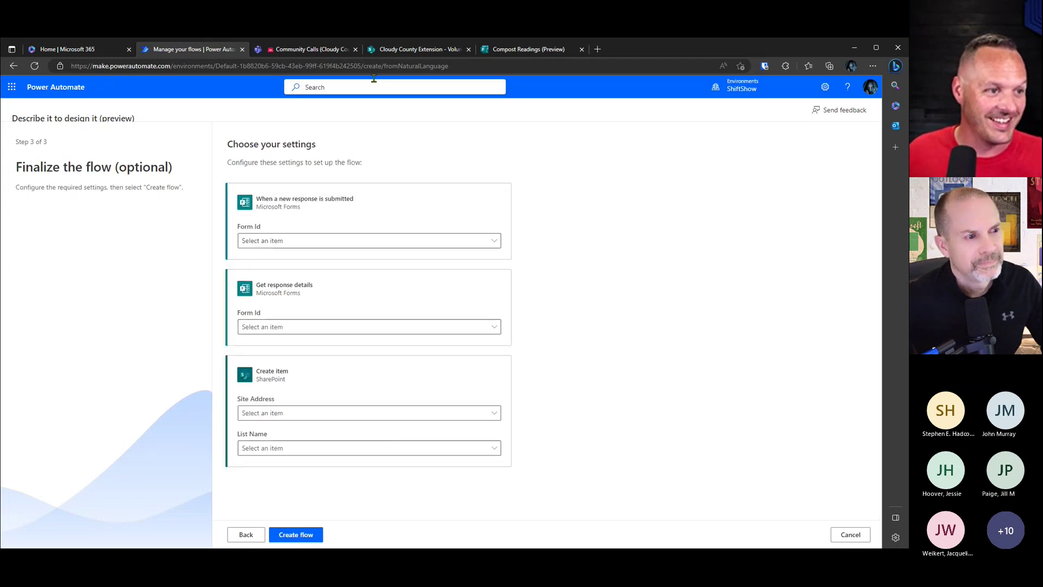
Step: Copy the Compost Readings form's ID from its preview web address
{"action": "left_click", "coordinate": [522, 49]}
{"action": "left_click", "coordinate": [473, 65]}
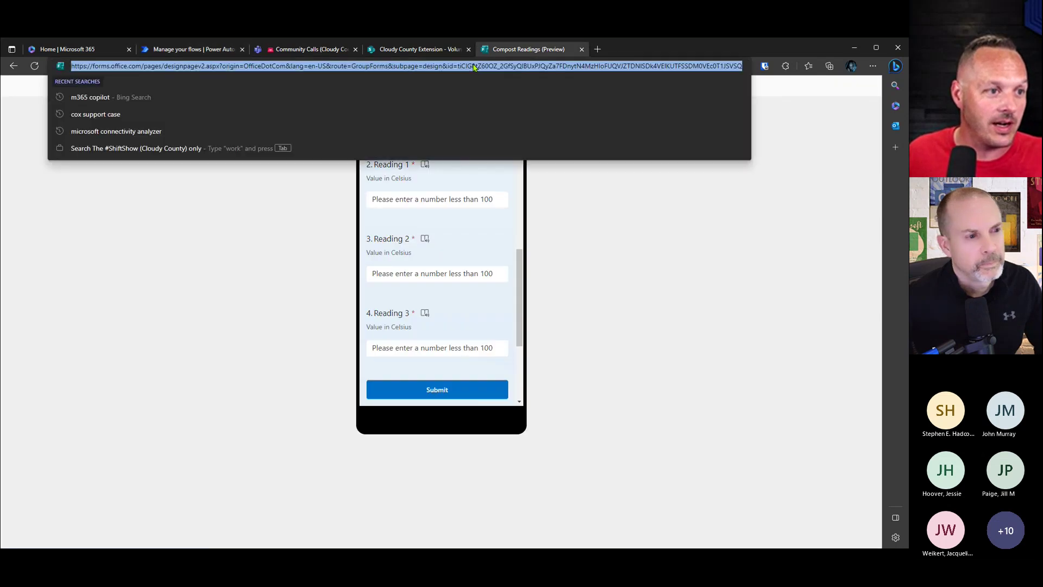
{"action": "left_click", "coordinate": [475, 65]}
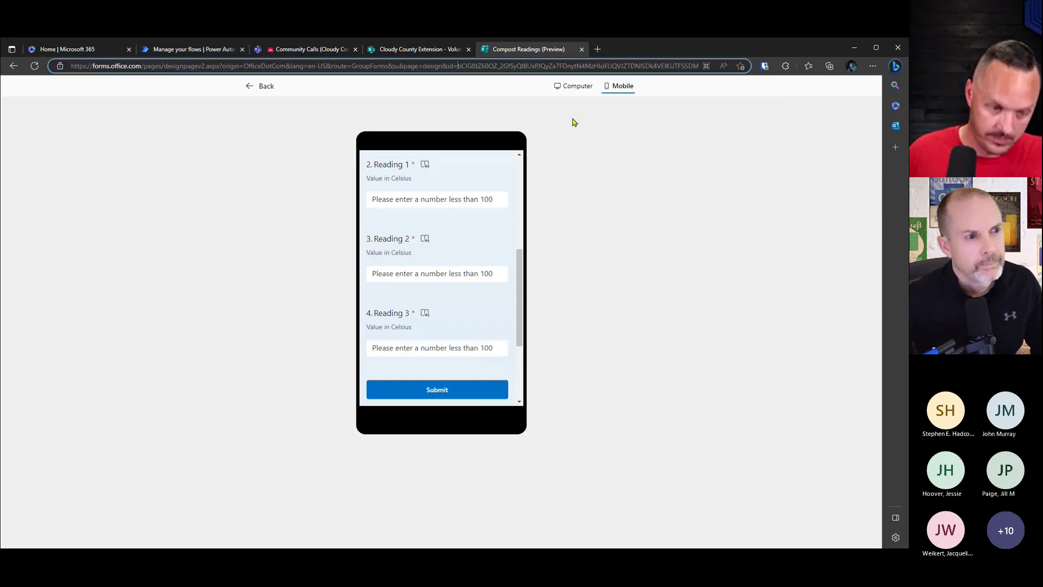
{"action": "key", "text": "shift+End"}
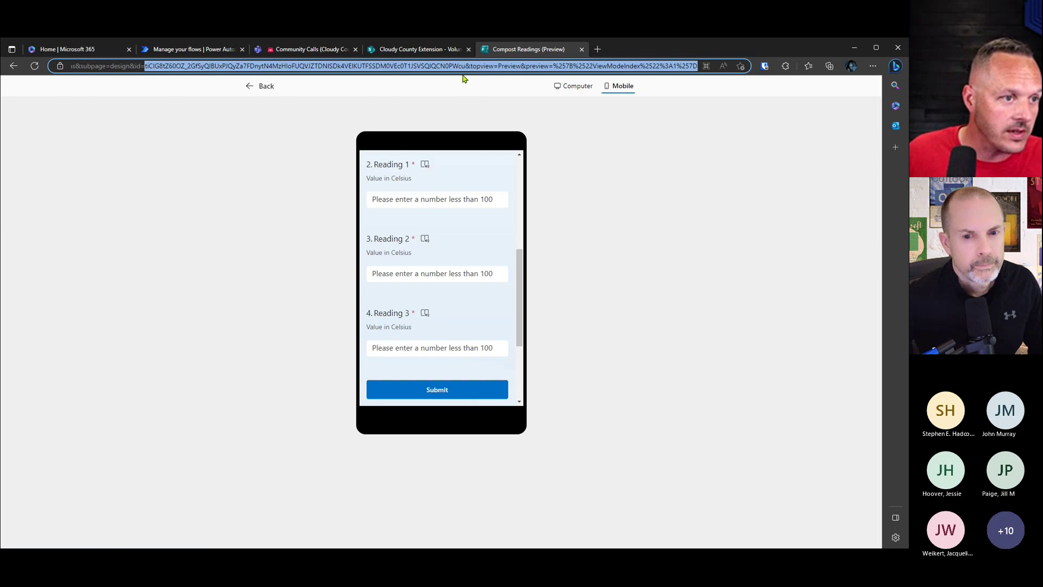
{"action": "left_click", "coordinate": [466, 66]}
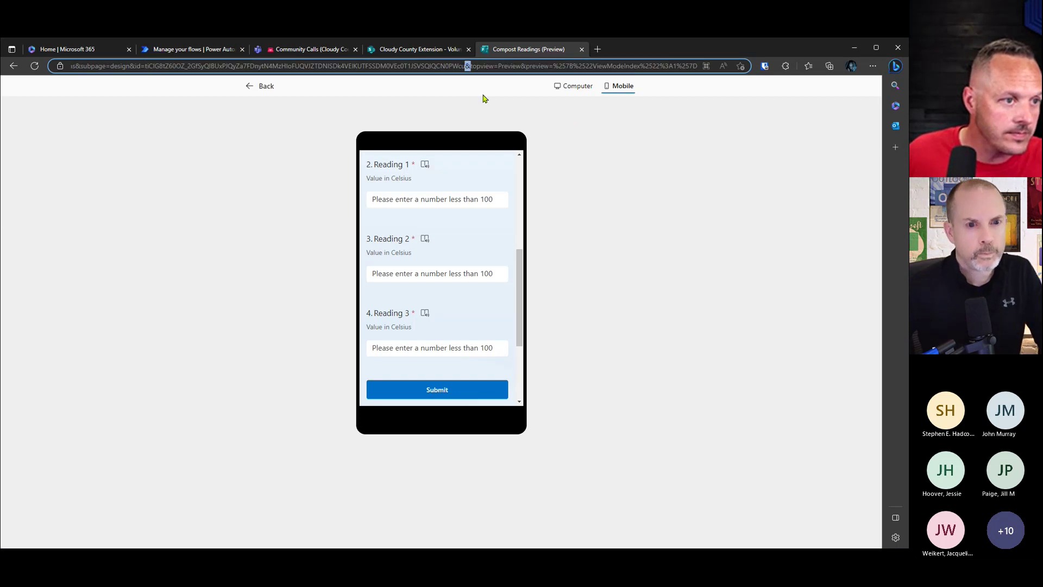
{"action": "left_click", "coordinate": [145, 66], "text": "shift"}
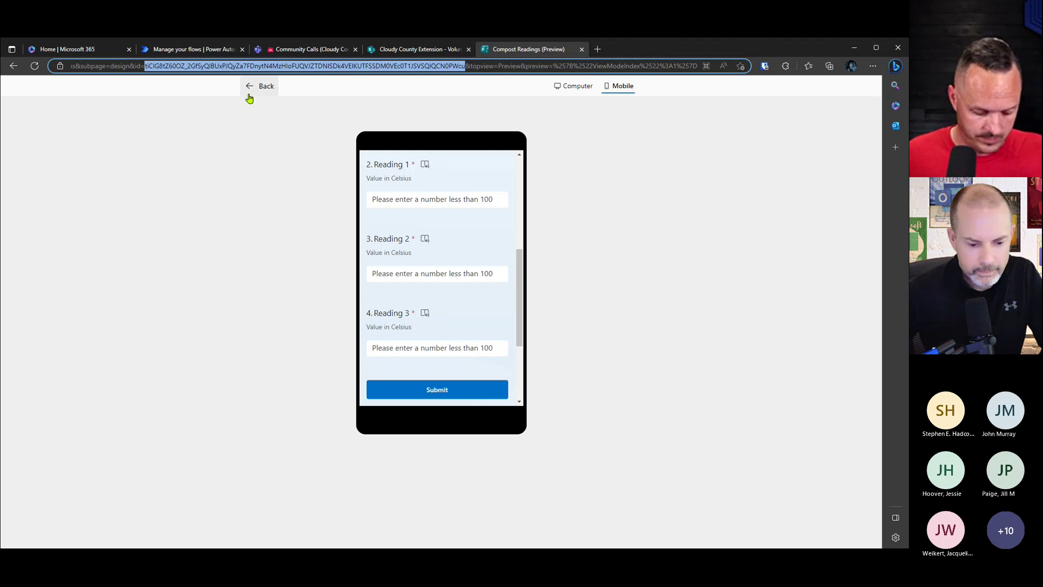
Step: Paste the form ID as a custom Form Id in both the trigger and response-details steps
{"action": "left_click", "coordinate": [212, 51]}
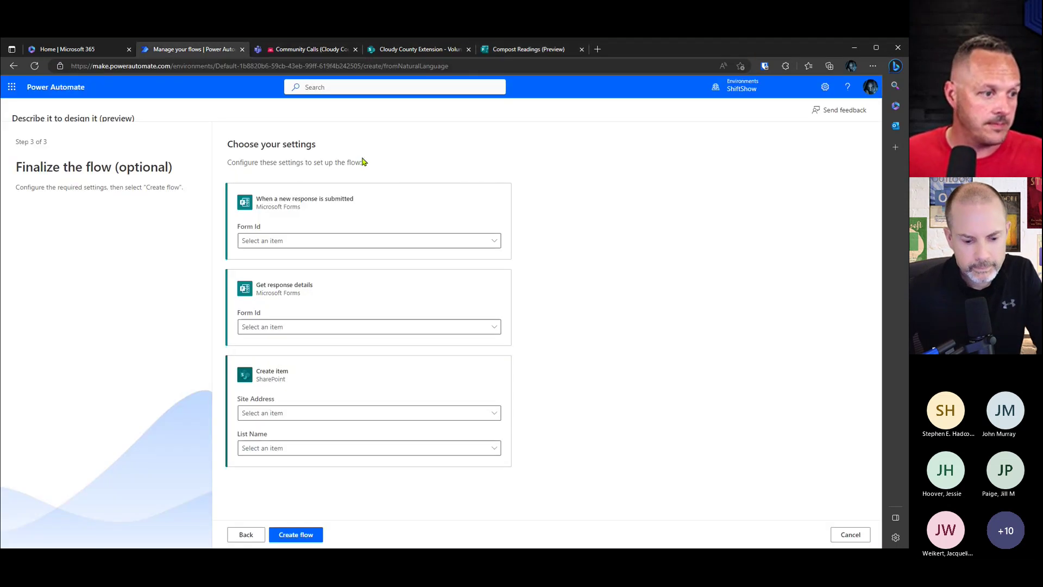
{"action": "left_click", "coordinate": [299, 240]}
{"action": "left_click", "coordinate": [307, 270]}
{"action": "left_click", "coordinate": [354, 316]}
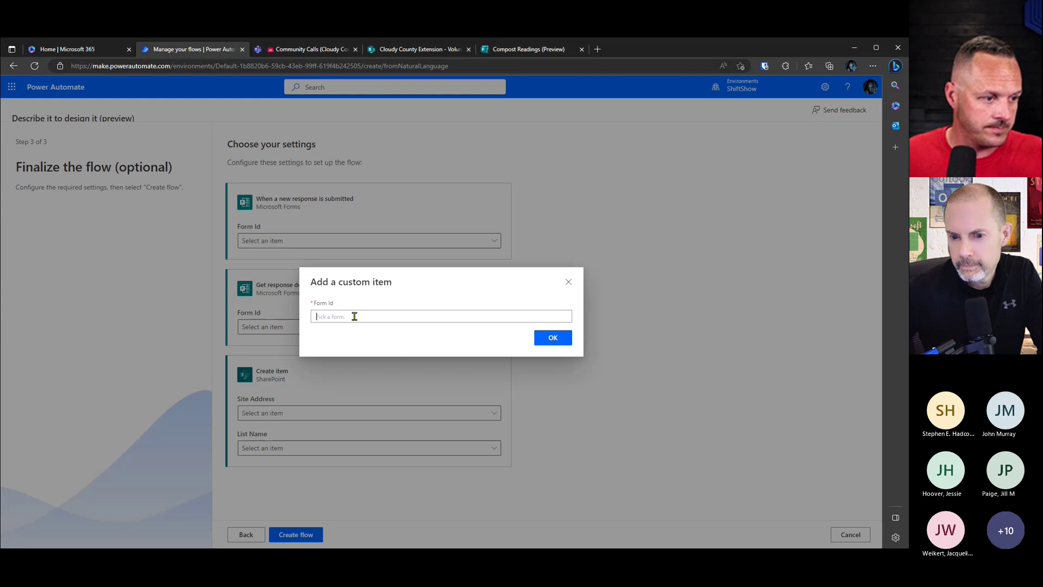
{"action": "key", "text": "ctrl+v"}
{"action": "left_click", "coordinate": [552, 337]}
{"action": "left_click", "coordinate": [308, 326]}
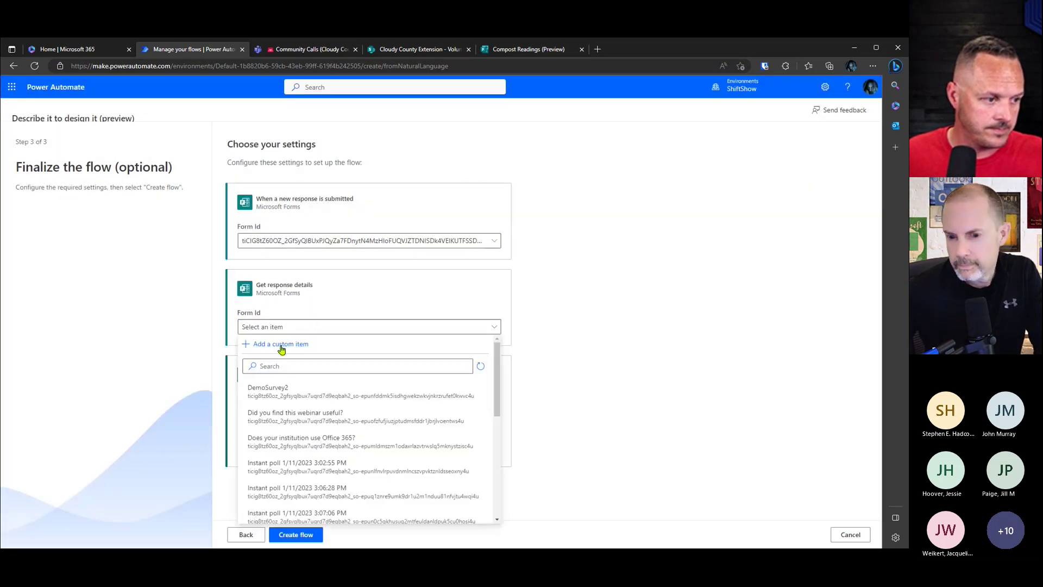
{"action": "left_click", "coordinate": [282, 344]}
{"action": "key", "text": "ctrl+v"}
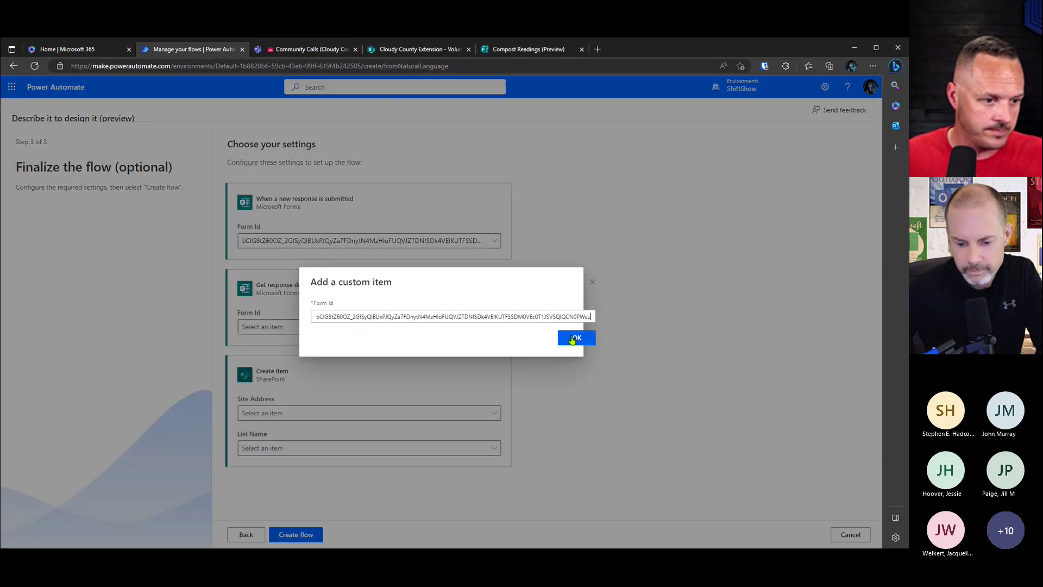
{"action": "left_click", "coordinate": [559, 338]}
Step: Send items to the Compost Readings list on the Cloudy County Extension site and create the flow
{"action": "left_click", "coordinate": [457, 416]}
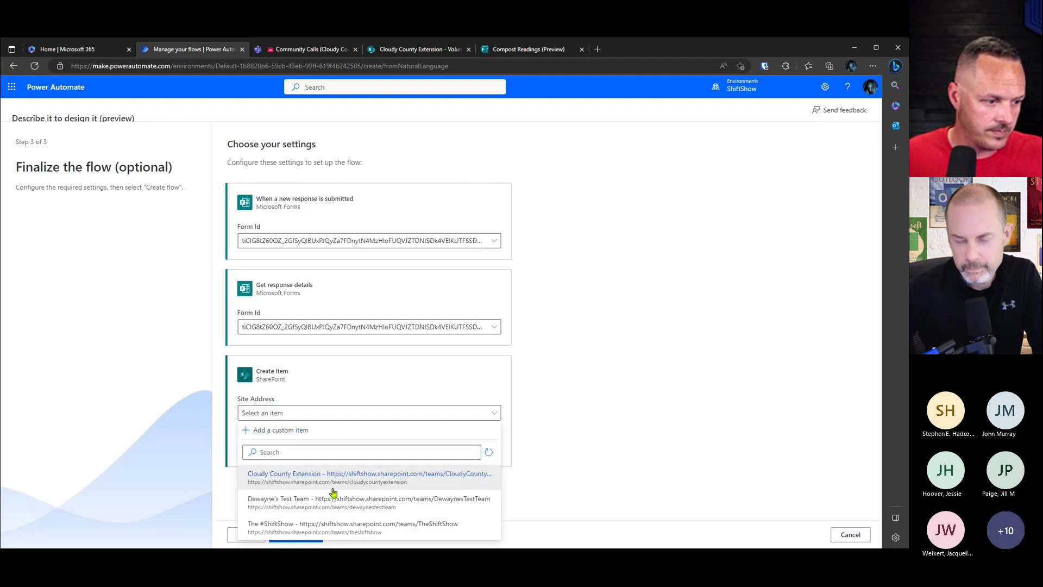
{"action": "left_click", "coordinate": [330, 485]}
{"action": "left_click", "coordinate": [336, 449]}
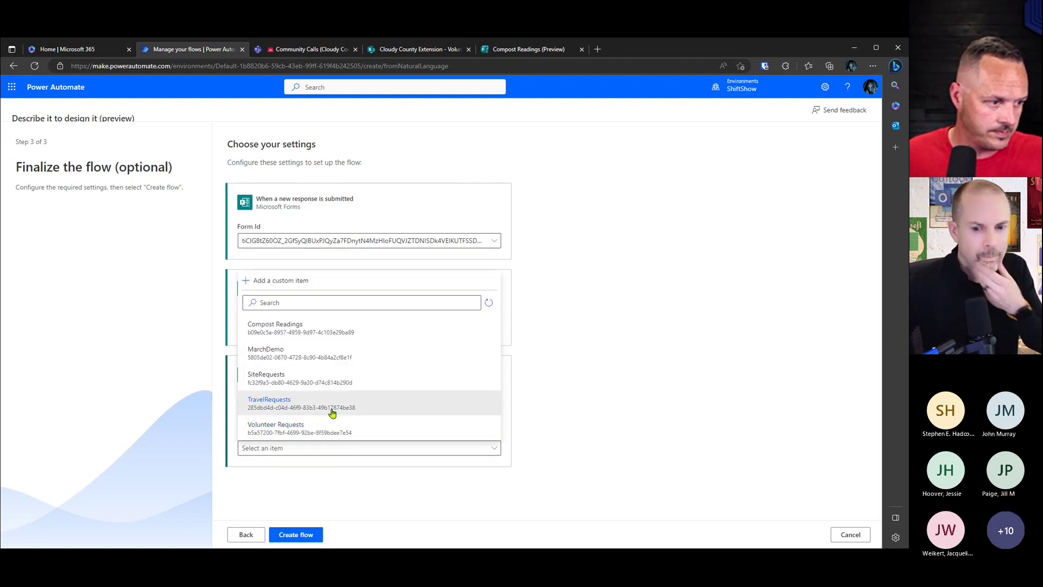
{"action": "left_click", "coordinate": [296, 335]}
{"action": "left_click", "coordinate": [296, 535]}
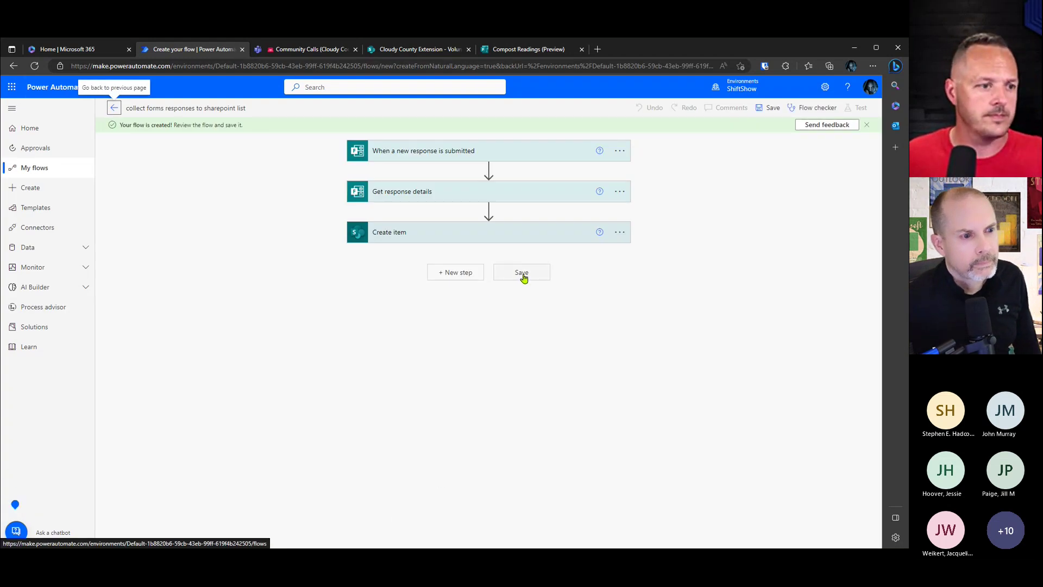
Step: In Create item, fill the Title field with the Select Compost Plop answer
{"action": "left_click", "coordinate": [429, 232]}
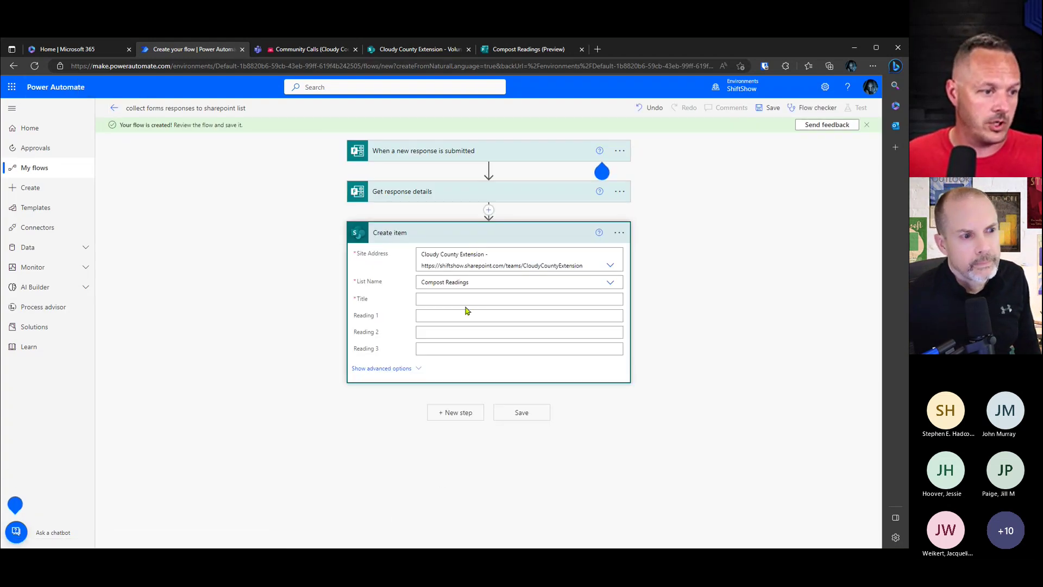
{"action": "left_click", "coordinate": [455, 299]}
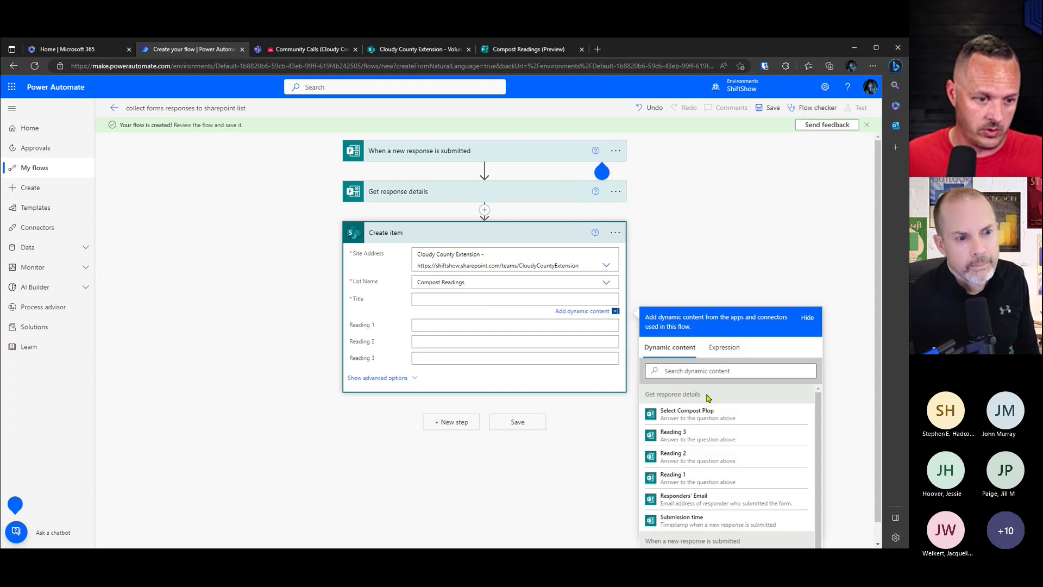
{"action": "left_click", "coordinate": [752, 413]}
{"action": "left_click", "coordinate": [491, 333]}
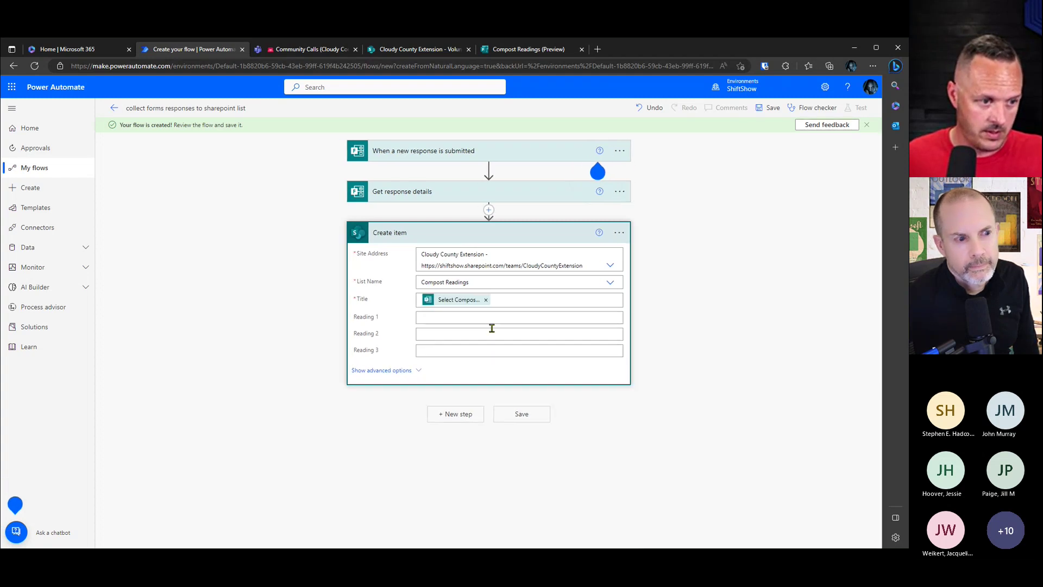
Step: Map Reading 1, Reading 2 and Reading 3 to their matching form answers and save the flow
{"action": "left_click", "coordinate": [511, 317]}
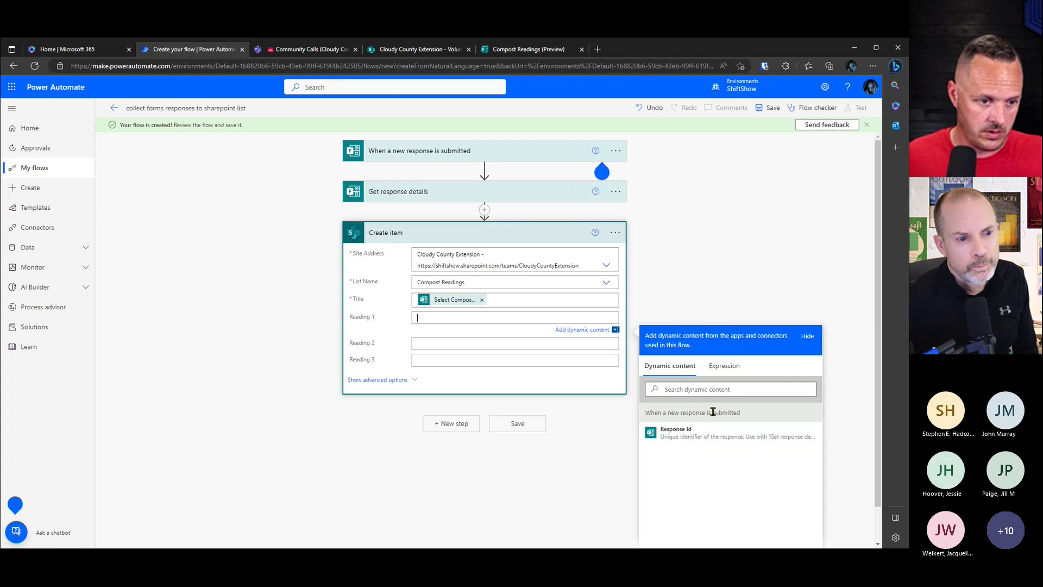
{"action": "left_click", "coordinate": [712, 389]}
{"action": "type", "text": "read"}
{"action": "left_click", "coordinate": [672, 476]}
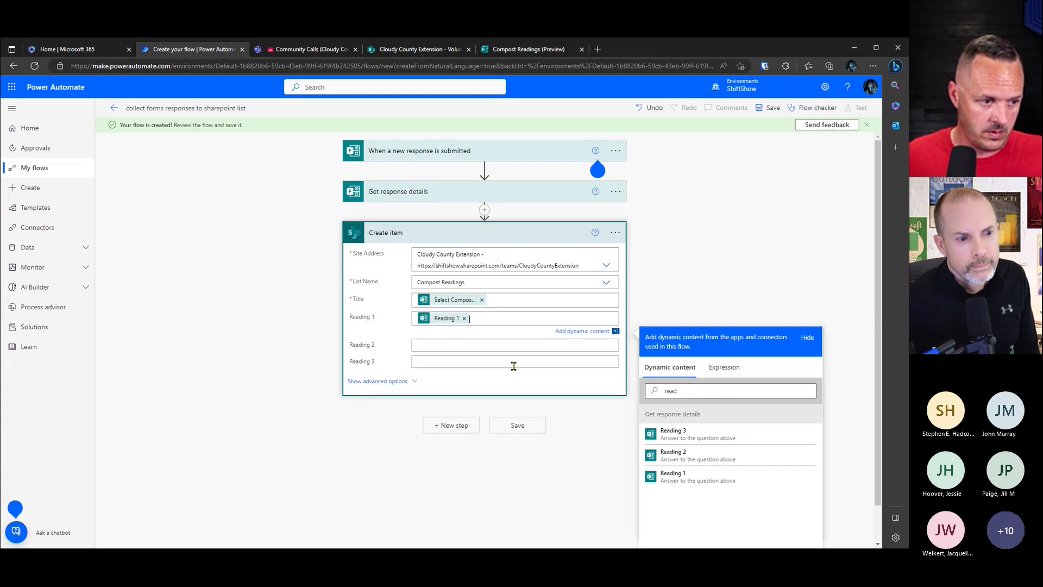
{"action": "left_click", "coordinate": [468, 344]}
{"action": "left_click", "coordinate": [717, 408]}
{"action": "type", "text": "re"}
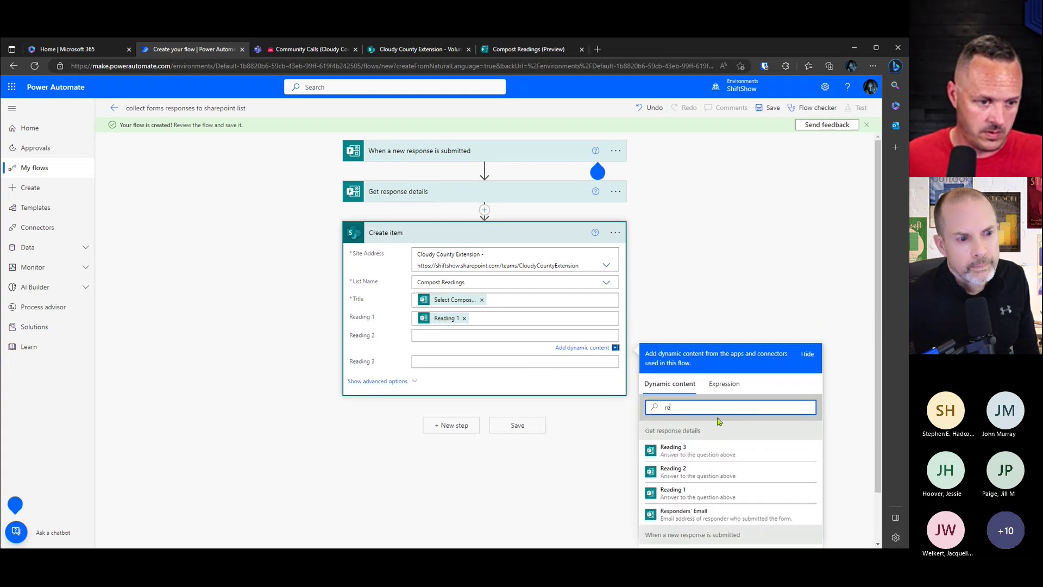
{"action": "type", "text": "ad"}
{"action": "left_click", "coordinate": [674, 470]}
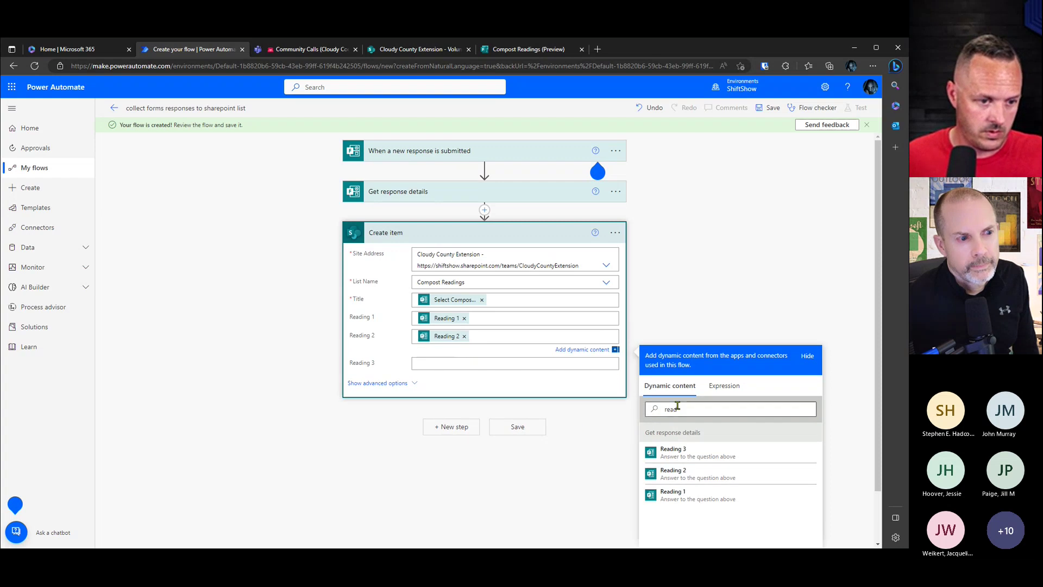
{"action": "left_click", "coordinate": [477, 368]}
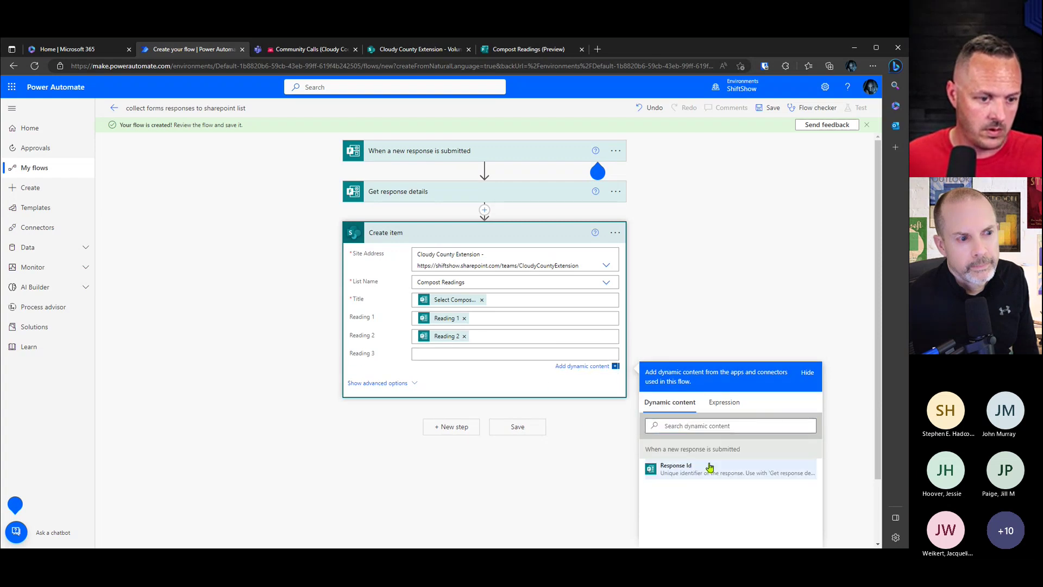
{"action": "left_click", "coordinate": [691, 426]}
{"action": "type", "text": "read"}
{"action": "left_click", "coordinate": [688, 471]}
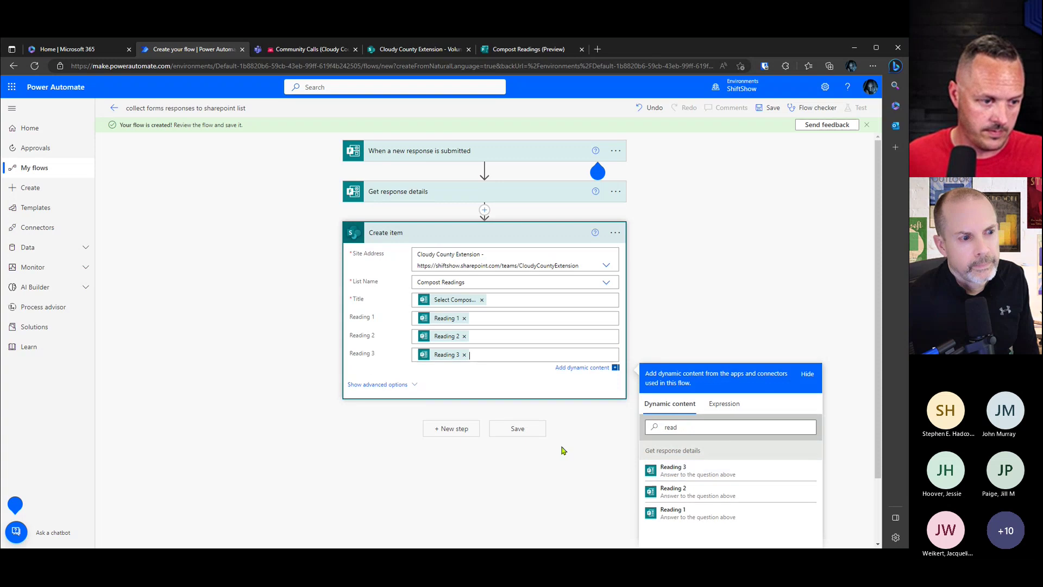
{"action": "left_click", "coordinate": [517, 426]}
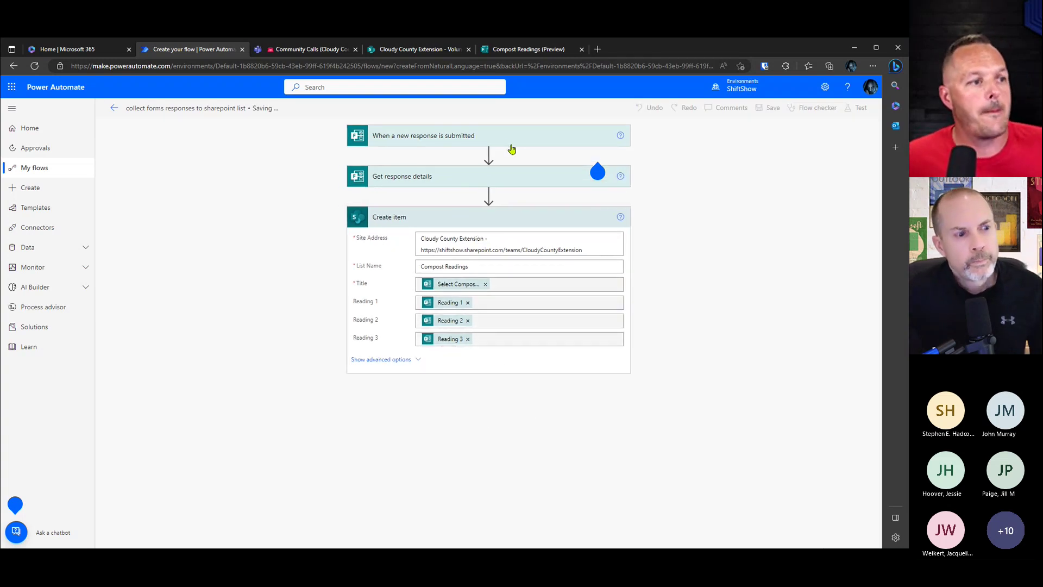
{"action": "left_click", "coordinate": [527, 49]}
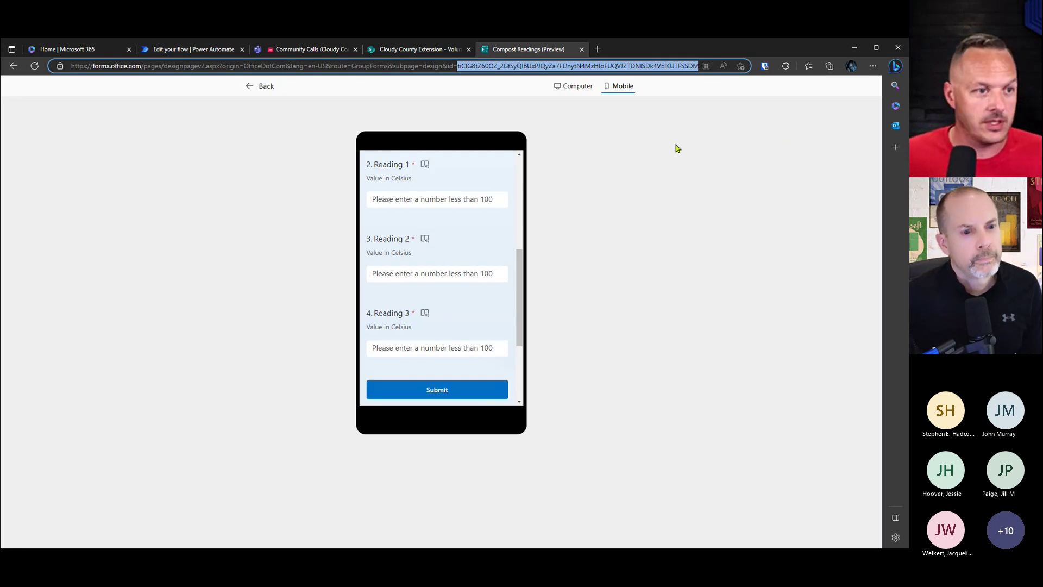
Step: From the form editor, copy the response link with Anyone can respond, then close the sharing panel
{"action": "left_click", "coordinate": [259, 88]}
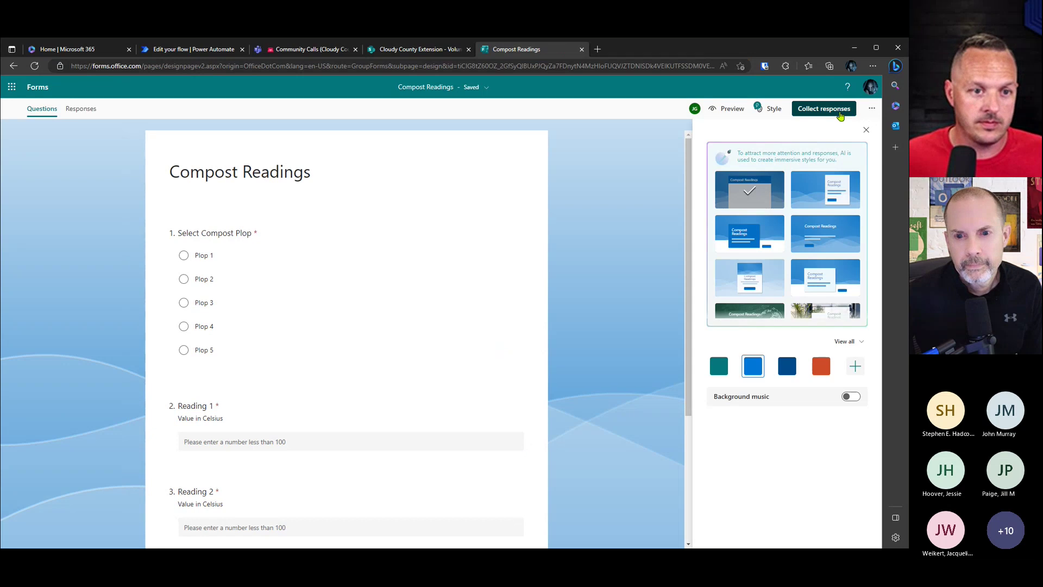
{"action": "left_click", "coordinate": [838, 111]}
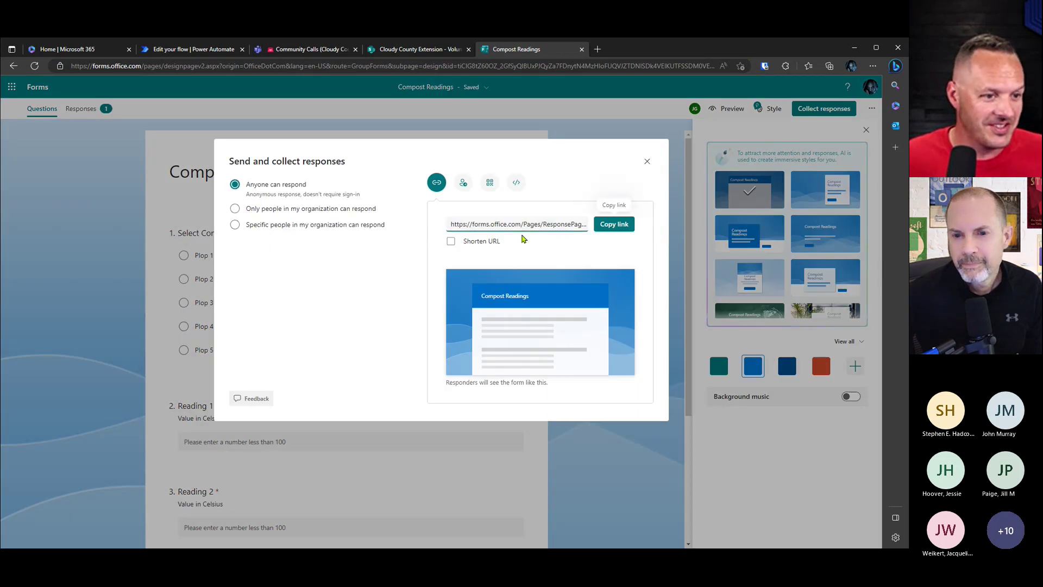
{"action": "left_click", "coordinate": [618, 230]}
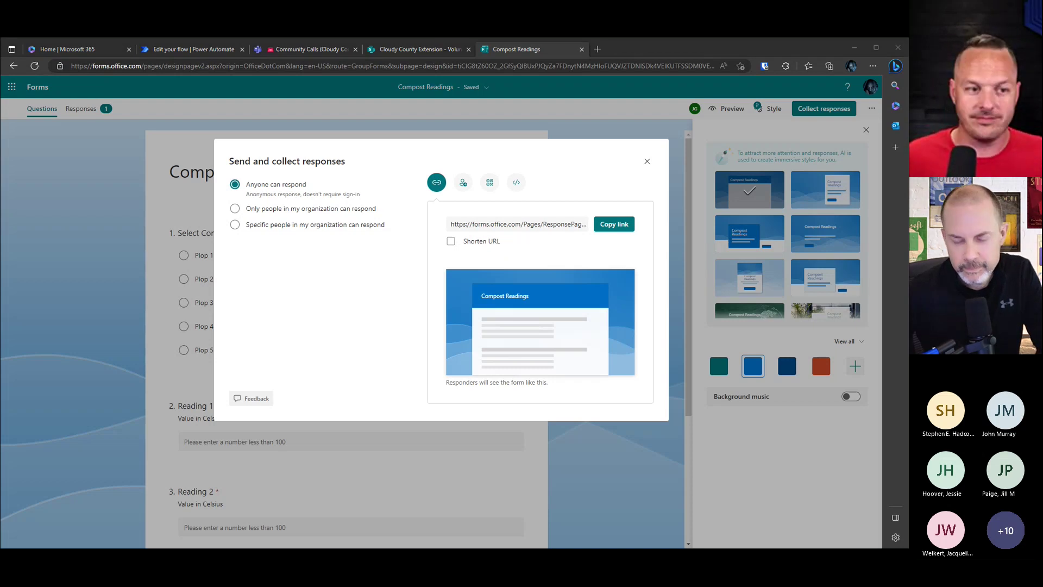
{"action": "left_click", "coordinate": [647, 162]}
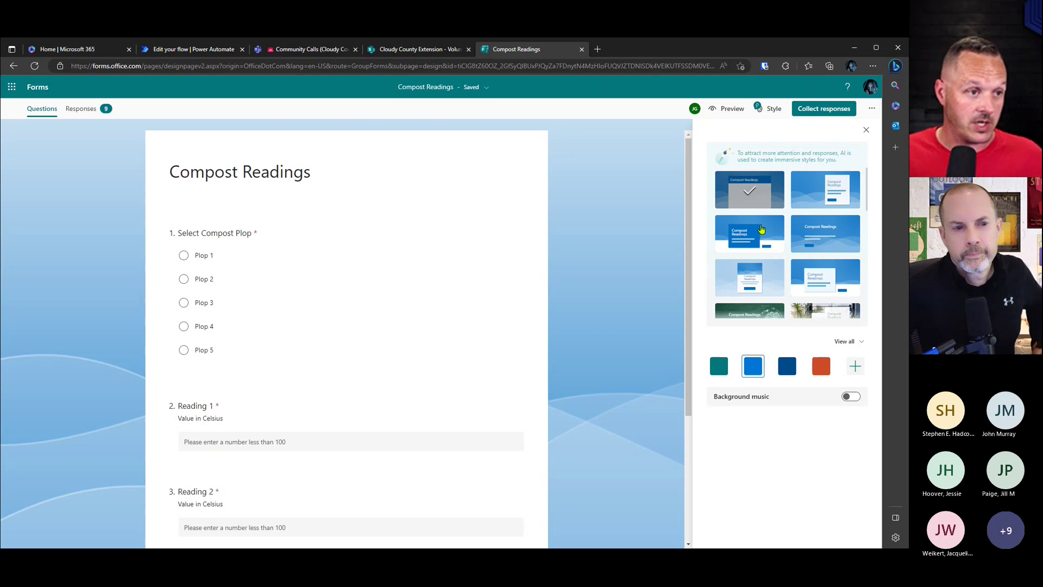
Step: Check the responses in Community Calls Files > Compost > CompostReadings.xlsx, then close the workbook
{"action": "left_click", "coordinate": [300, 50]}
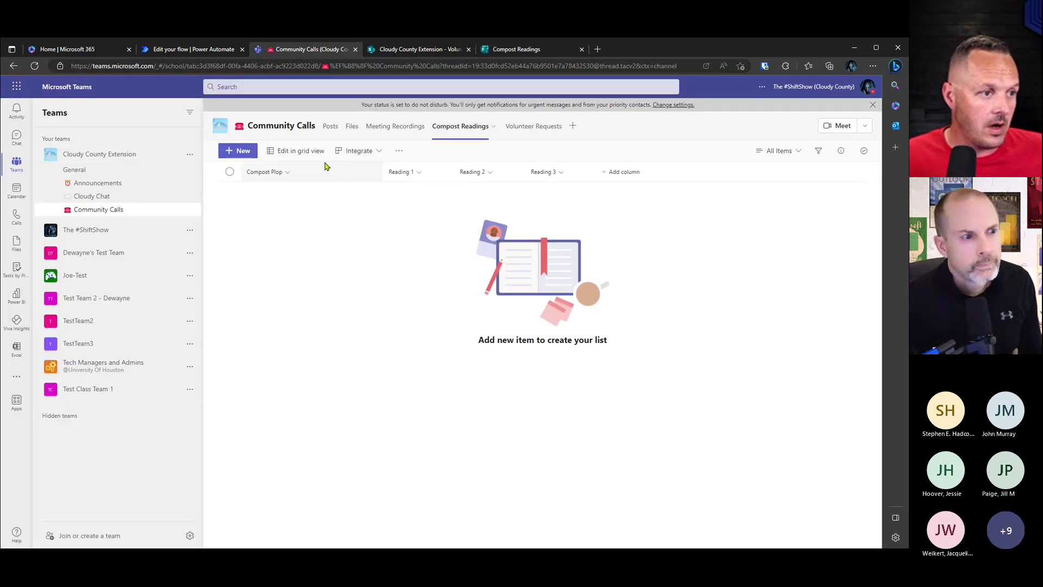
{"action": "left_click", "coordinate": [351, 127]}
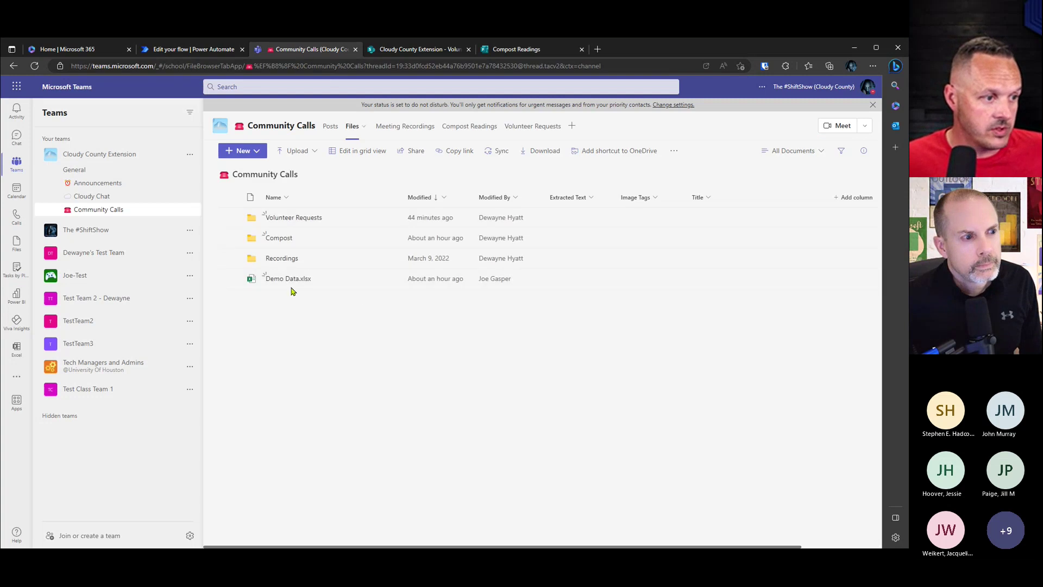
{"action": "left_click", "coordinate": [279, 239]}
{"action": "left_click", "coordinate": [307, 219]}
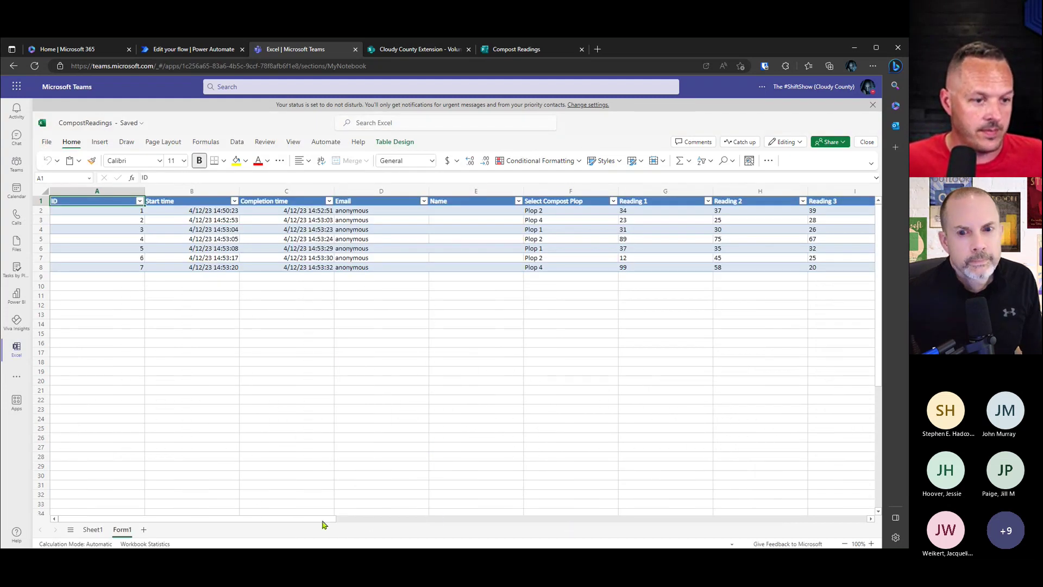
{"action": "scroll", "coordinate": [336, 522], "scroll_direction": "right", "scroll_amount": 2}
{"action": "scroll", "coordinate": [356, 524], "scroll_direction": "left", "scroll_amount": 2}
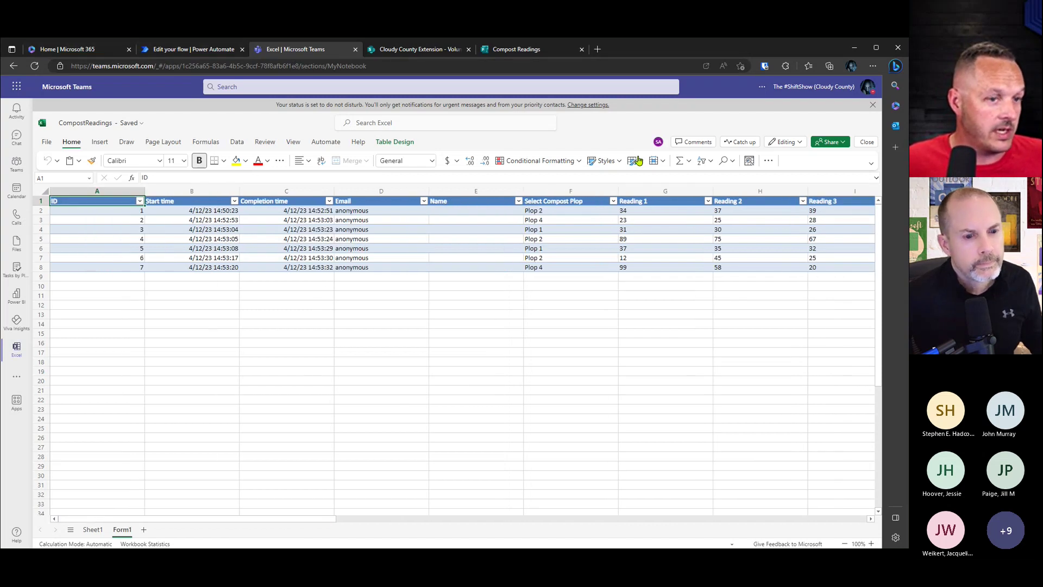
{"action": "left_click", "coordinate": [866, 142]}
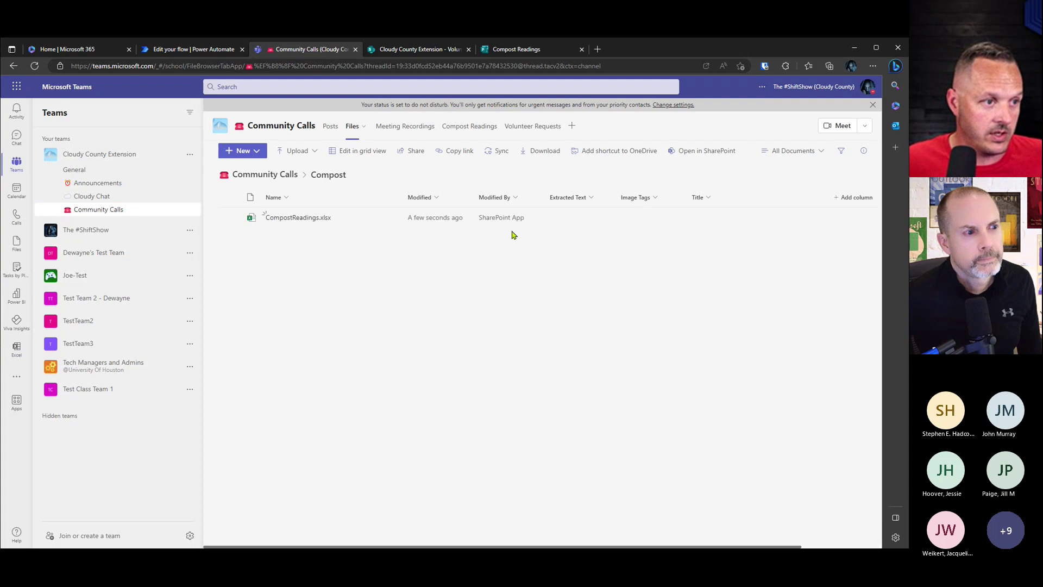
Step: Reload the Compost Readings tab twice; the list is still empty
{"action": "left_click", "coordinate": [473, 126]}
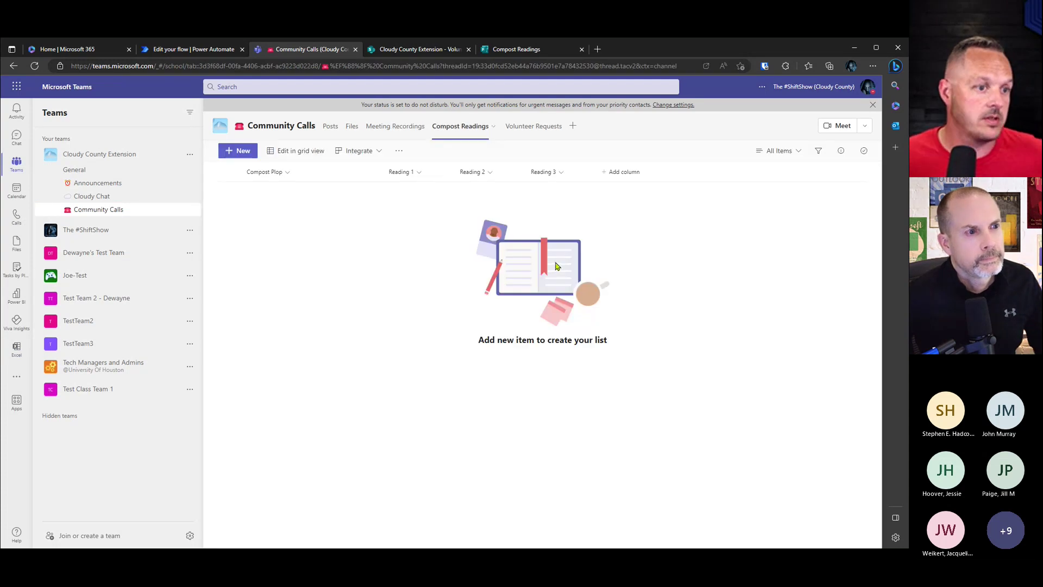
{"action": "left_click", "coordinate": [493, 126]}
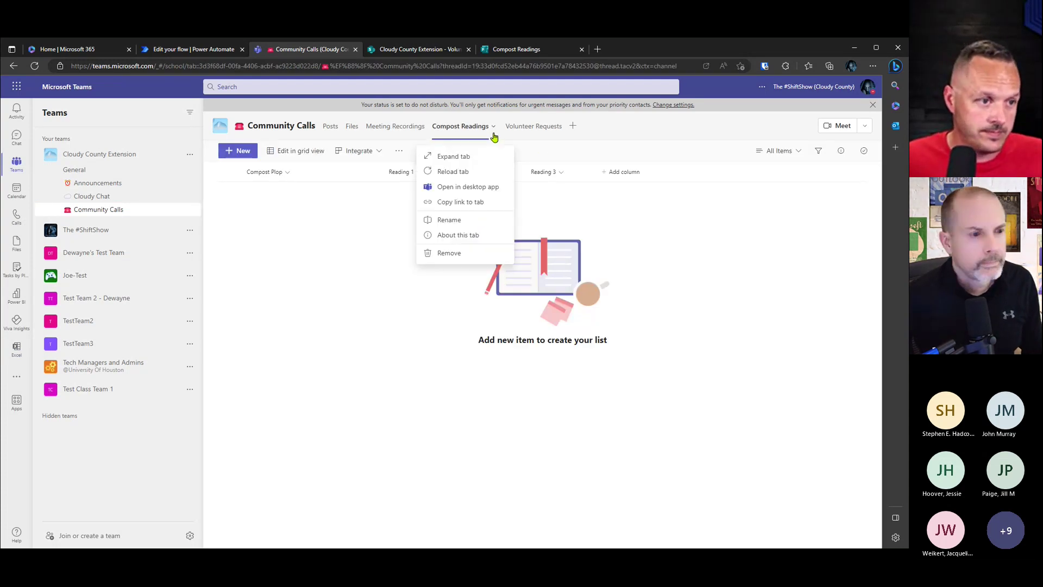
{"action": "left_click", "coordinate": [464, 187]}
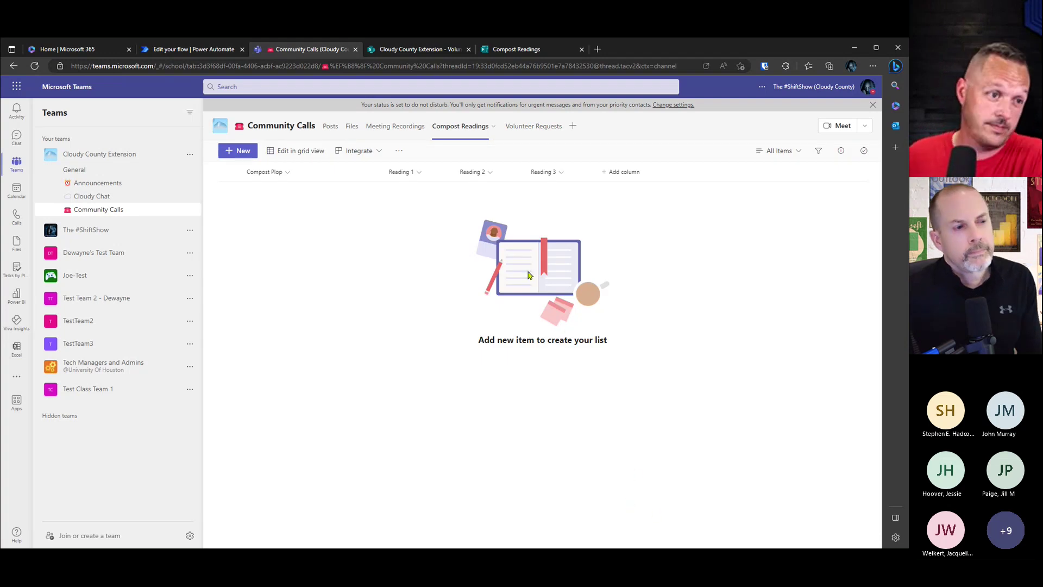
{"action": "left_click", "coordinate": [493, 126]}
{"action": "left_click", "coordinate": [482, 172]}
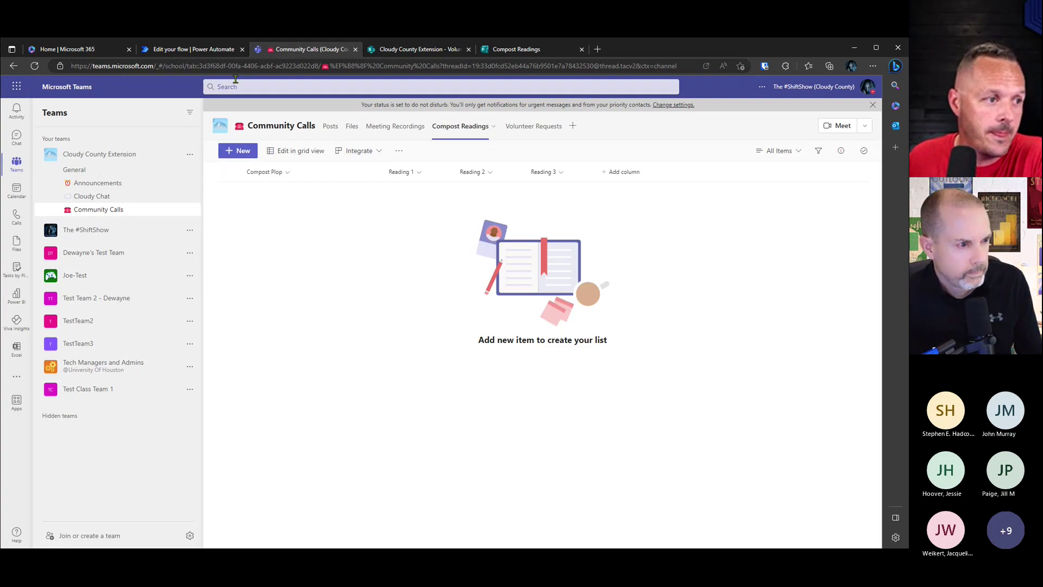
{"action": "left_click", "coordinate": [176, 53]}
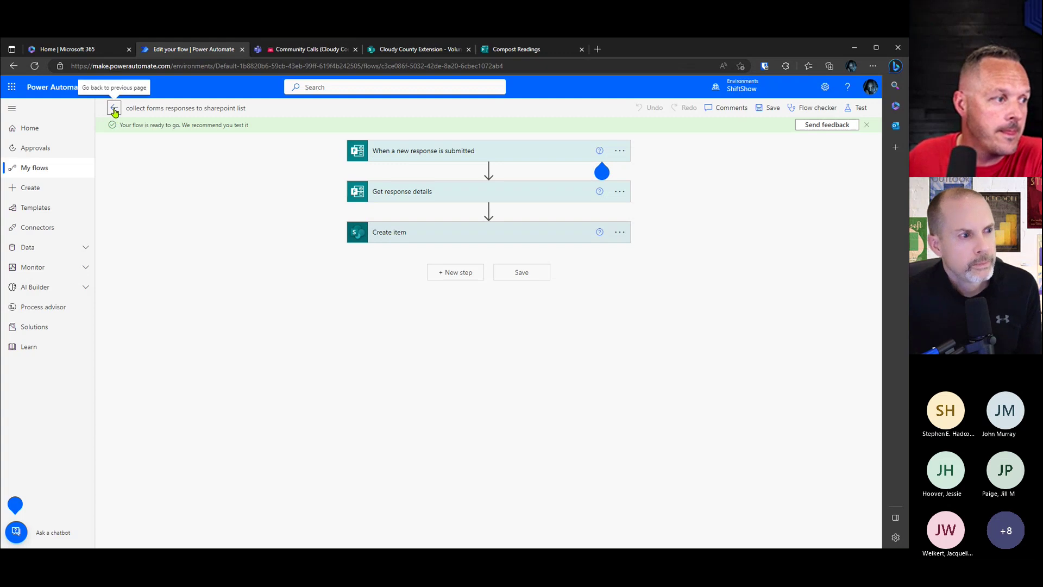
Step: Open 'collect forms responses to sharepoint list' from My flows and confirm its runs succeeded
{"action": "left_click", "coordinate": [50, 135]}
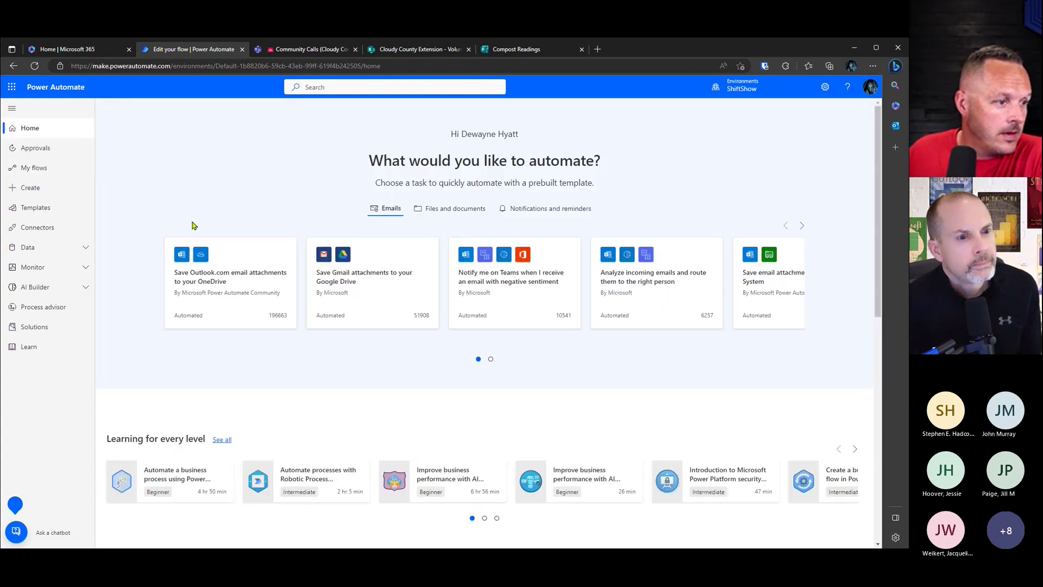
{"action": "left_click", "coordinate": [40, 173]}
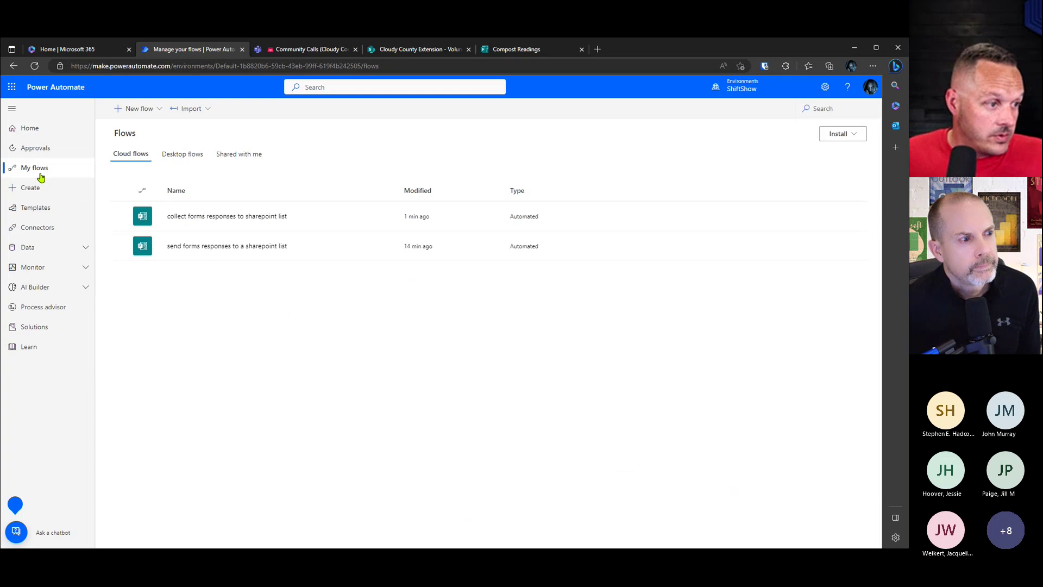
{"action": "left_click", "coordinate": [228, 215]}
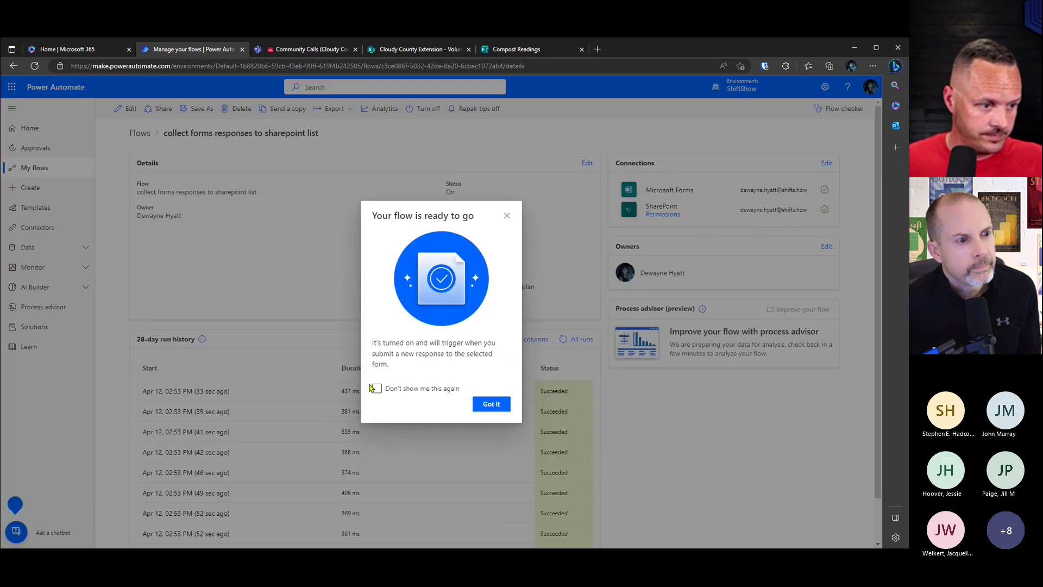
{"action": "left_click", "coordinate": [492, 405]}
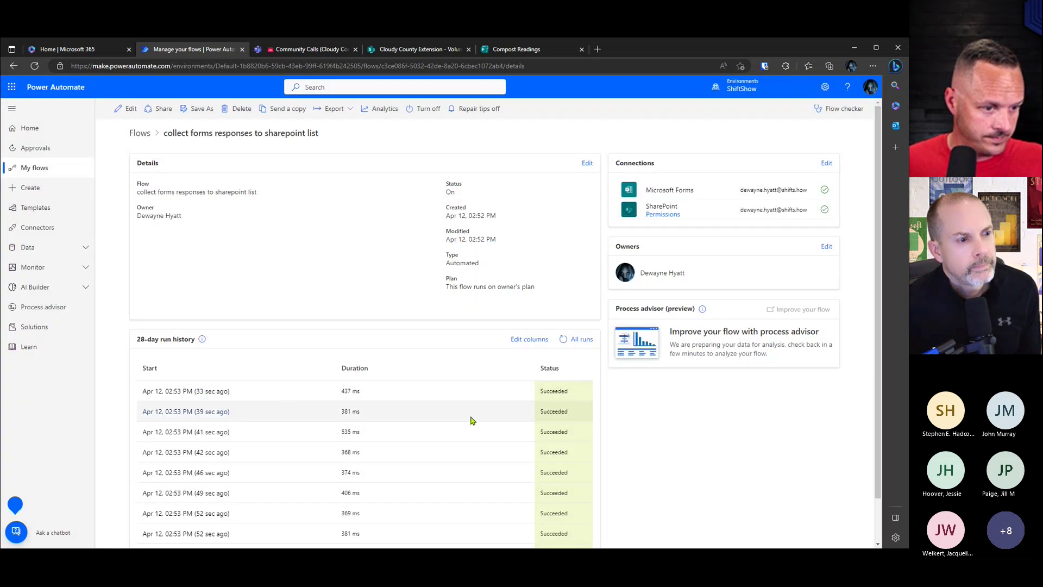
{"action": "scroll", "coordinate": [456, 403], "scroll_direction": "down", "scroll_amount": 2}
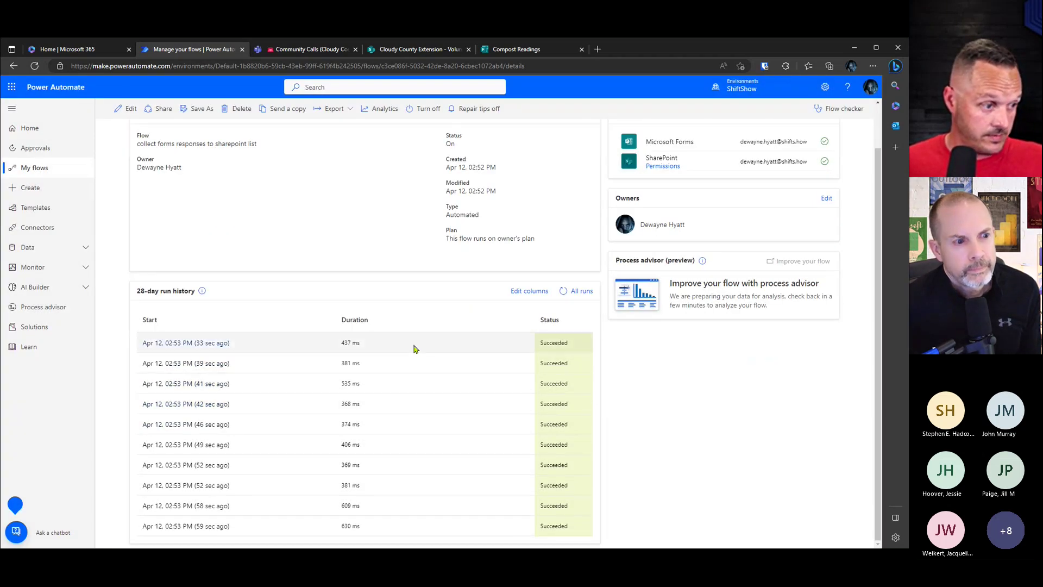
{"action": "scroll", "coordinate": [438, 353], "scroll_direction": "up", "scroll_amount": 2}
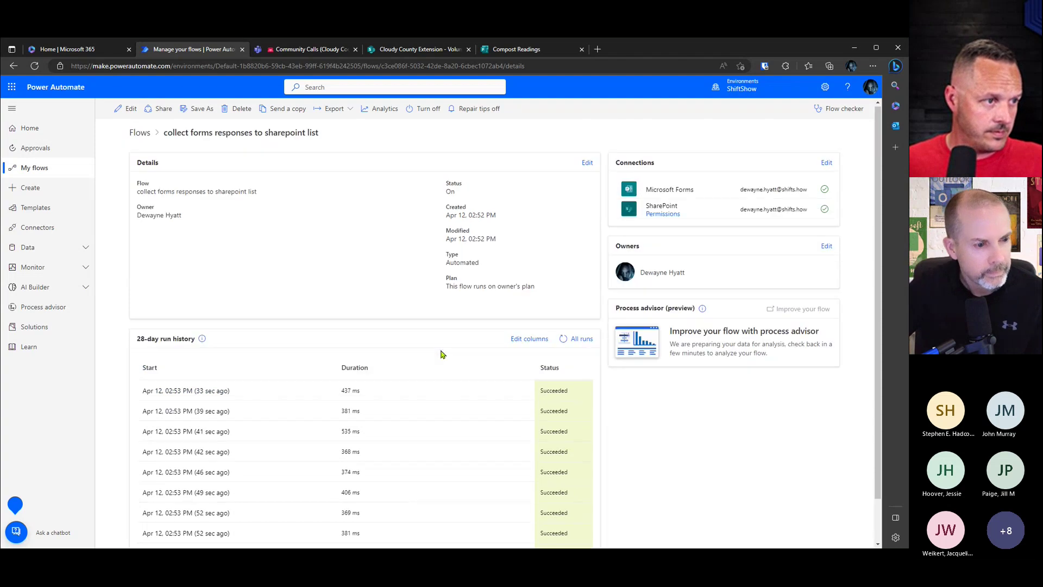
{"action": "left_click", "coordinate": [314, 50]}
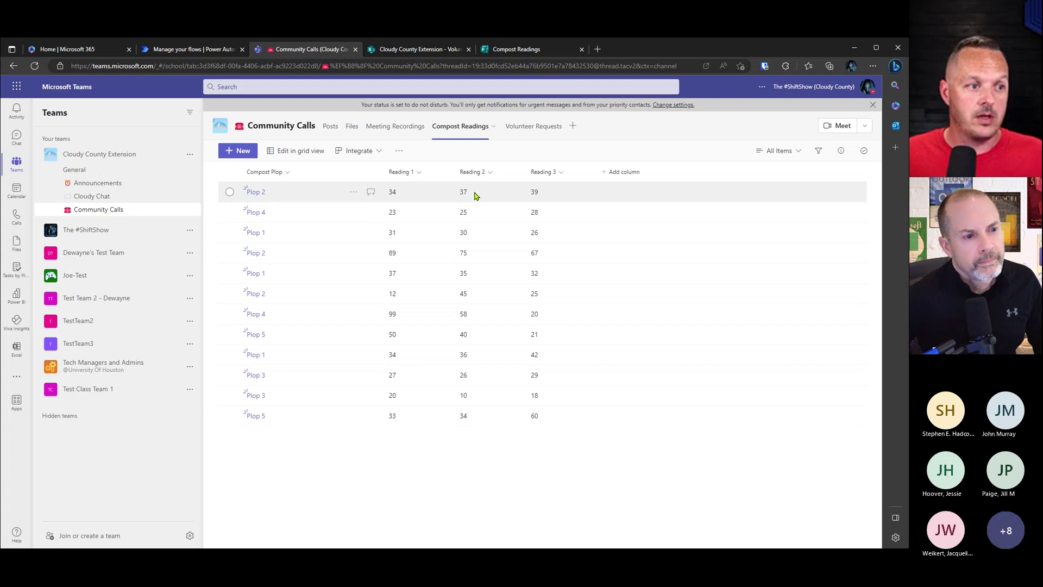
Step: Open the Compost Readings list in SharePoint via the toolbar's more-options menu
{"action": "left_click", "coordinate": [399, 152]}
{"action": "left_click", "coordinate": [379, 149]}
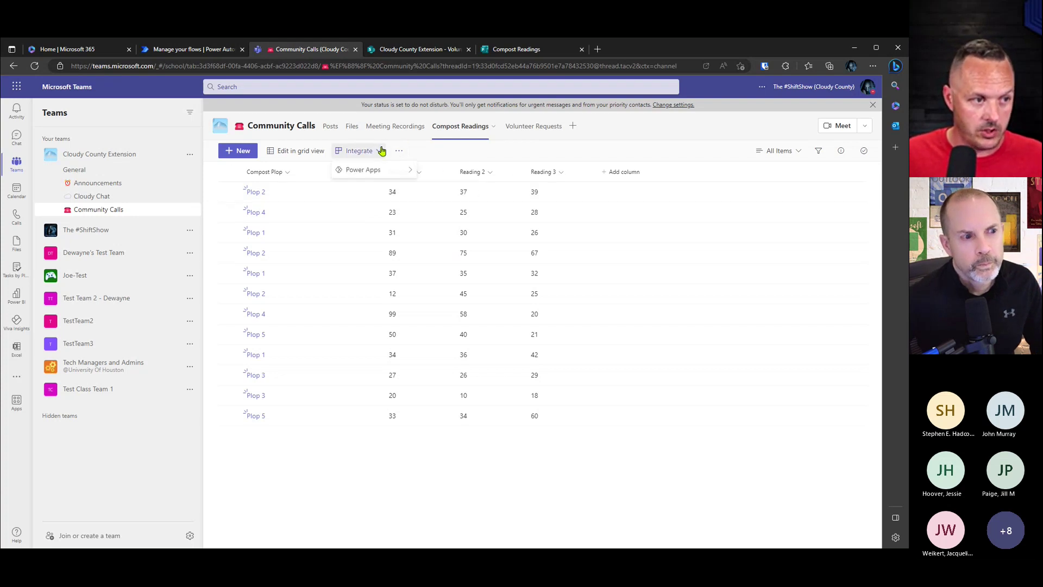
{"action": "mouse_move", "coordinate": [388, 171]}
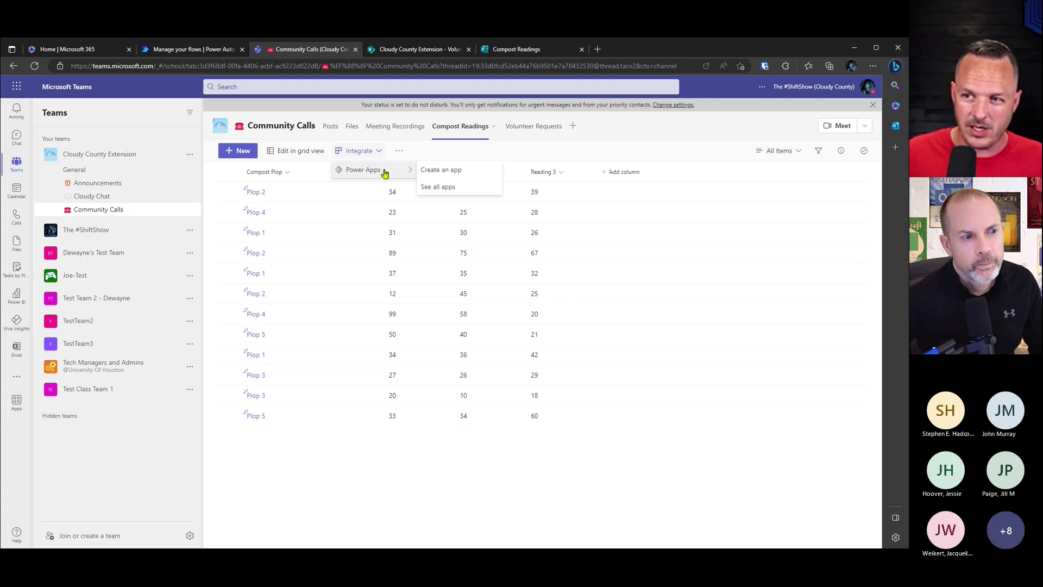
{"action": "left_click", "coordinate": [494, 157]}
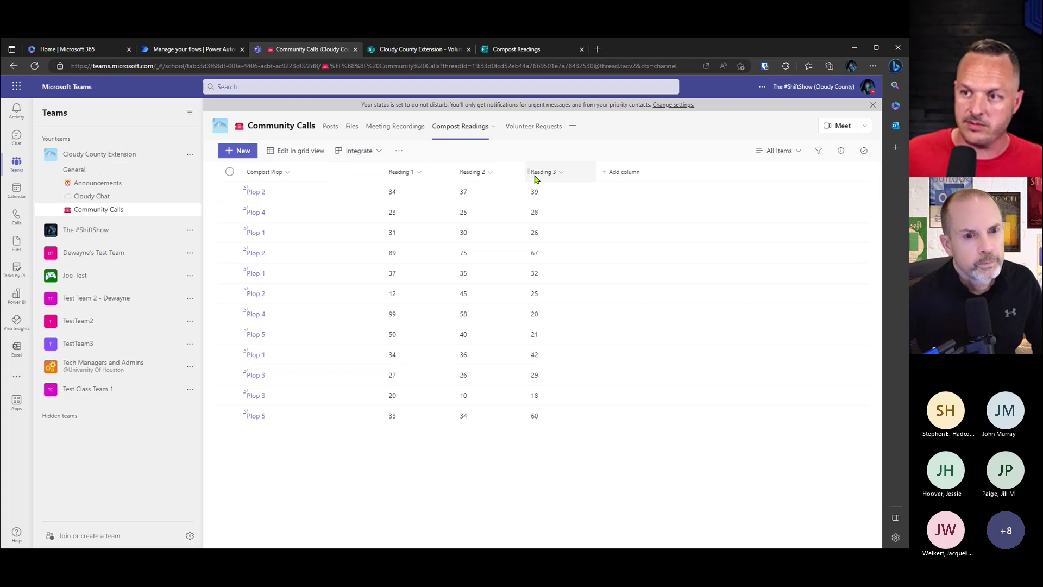
{"action": "left_click", "coordinate": [402, 152]}
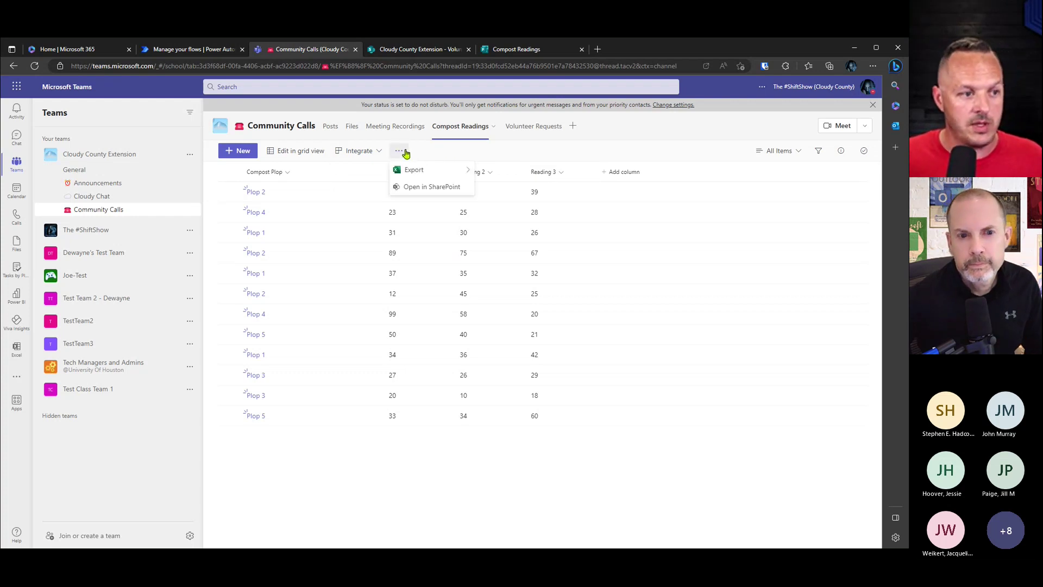
{"action": "left_click", "coordinate": [421, 188]}
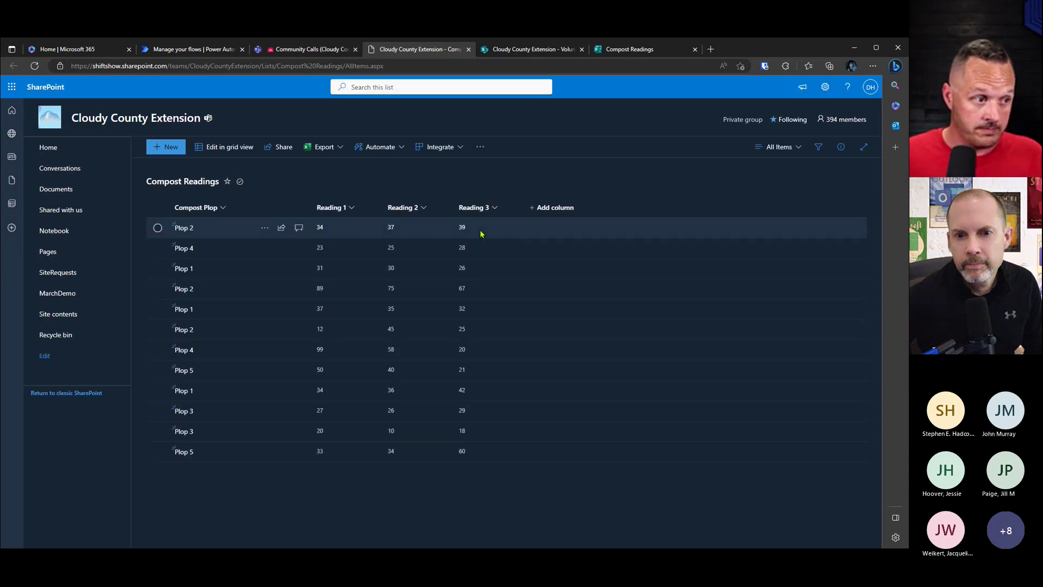
Step: Visualize the list with Integrate > Power BI and sign in to Power BI
{"action": "left_click", "coordinate": [460, 148]}
{"action": "mouse_move", "coordinate": [466, 201]}
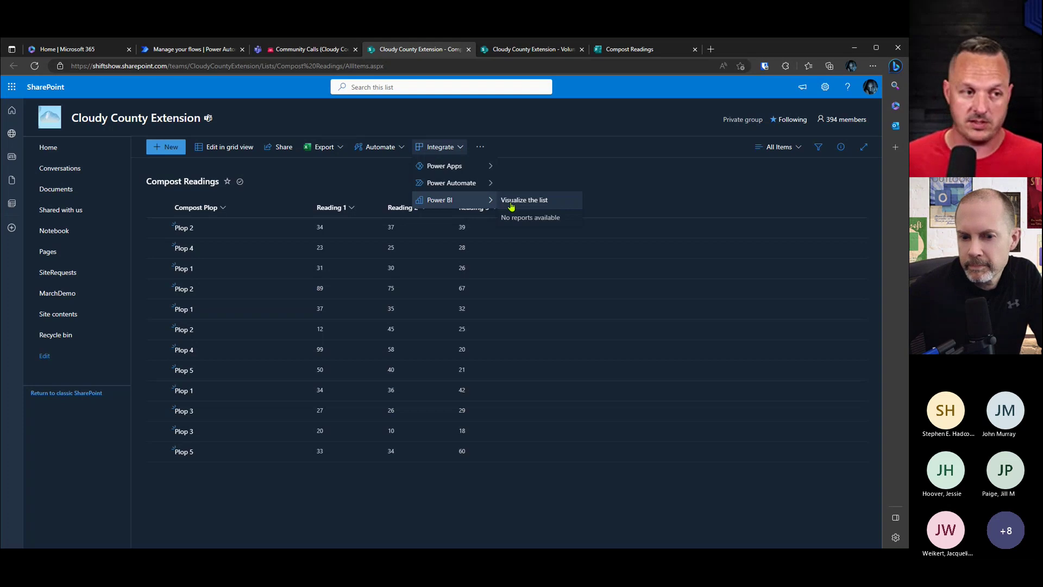
{"action": "left_click", "coordinate": [546, 207]}
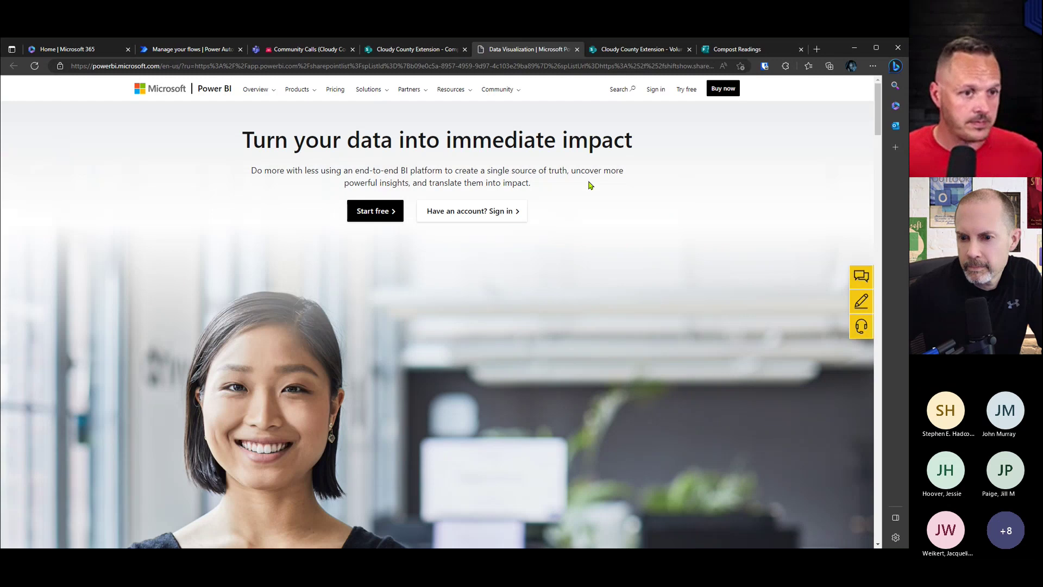
{"action": "left_click", "coordinate": [498, 214]}
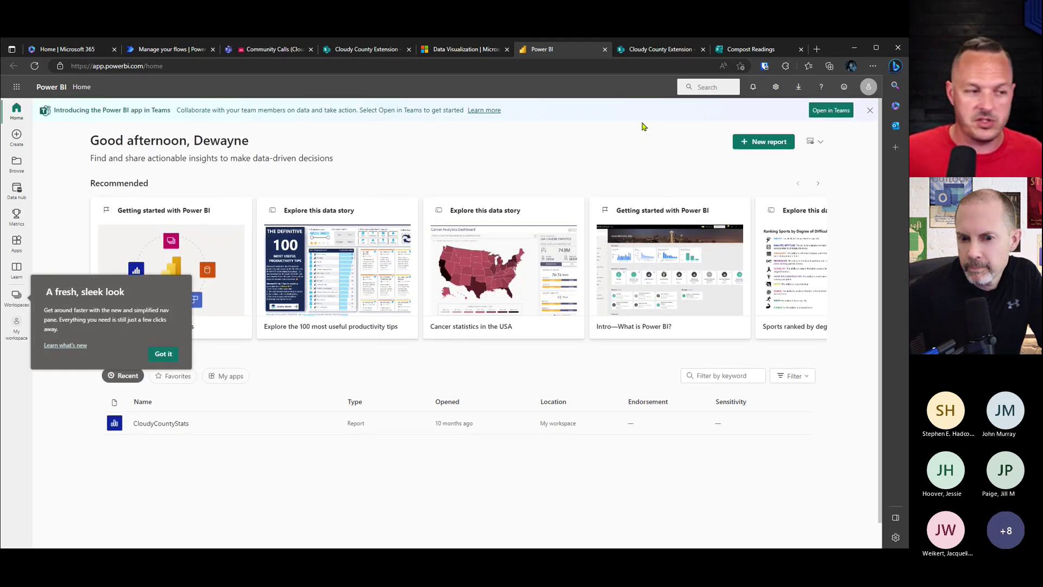
Step: Close the Power BI tabs and return to the SharePoint Compost Readings list
{"action": "left_click", "coordinate": [605, 49]}
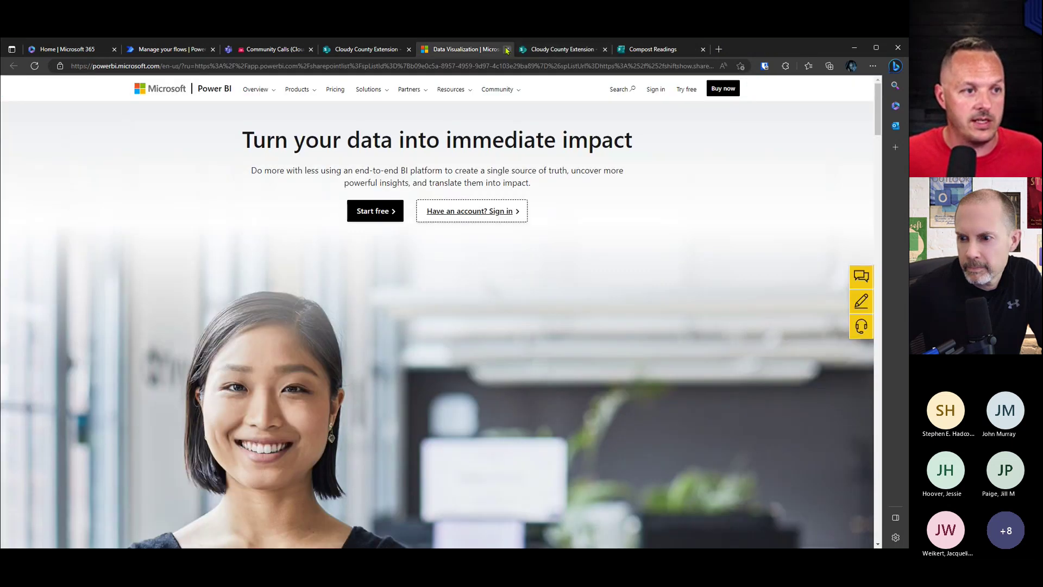
{"action": "left_click", "coordinate": [507, 50]}
{"action": "left_click", "coordinate": [366, 49]}
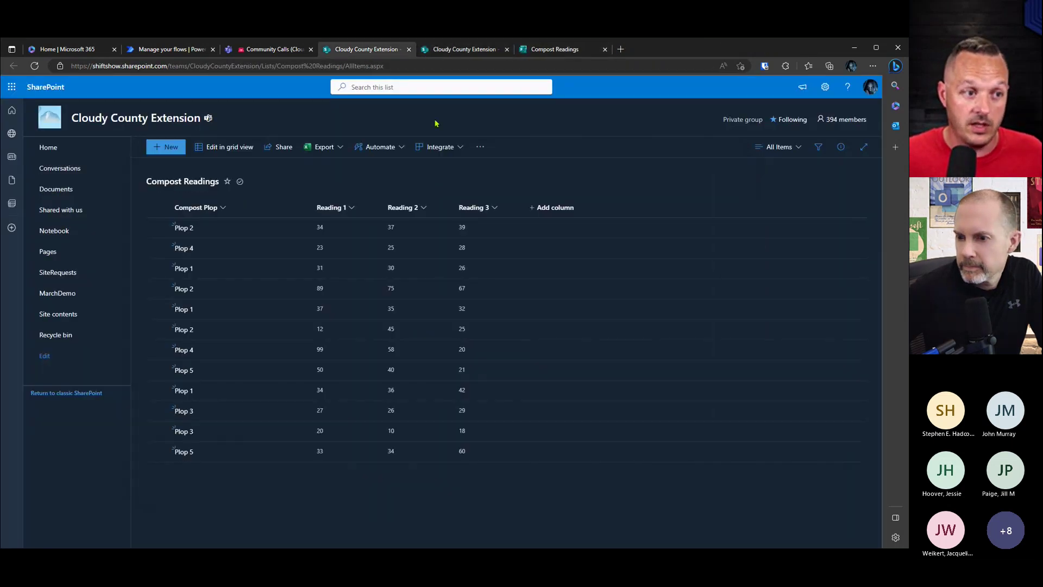
{"action": "left_click", "coordinate": [461, 146]}
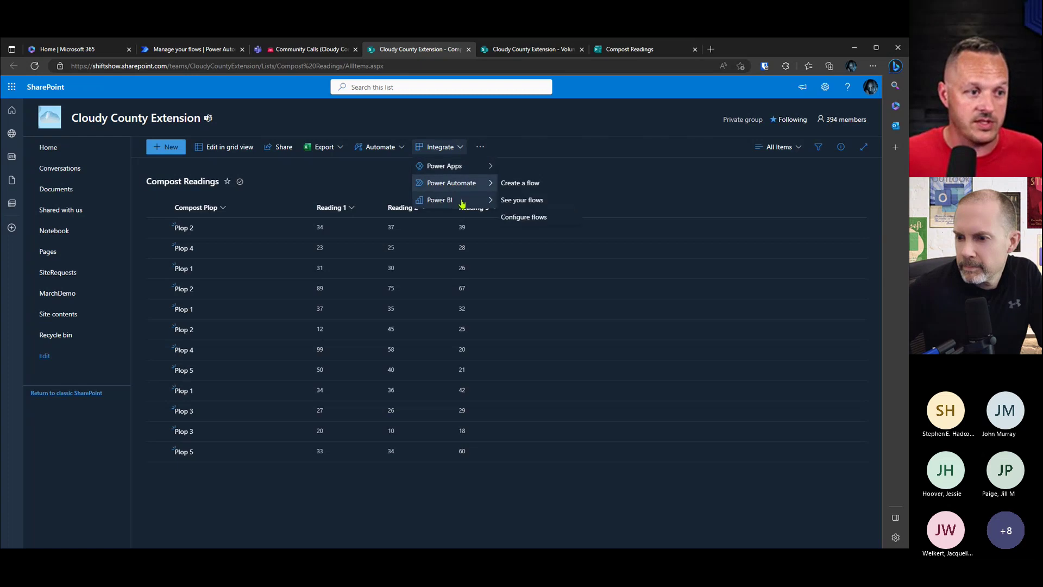
Step: Generate a Power BI quick summary of the list, declining the Pro upgrade when editing
{"action": "left_click", "coordinate": [514, 199]}
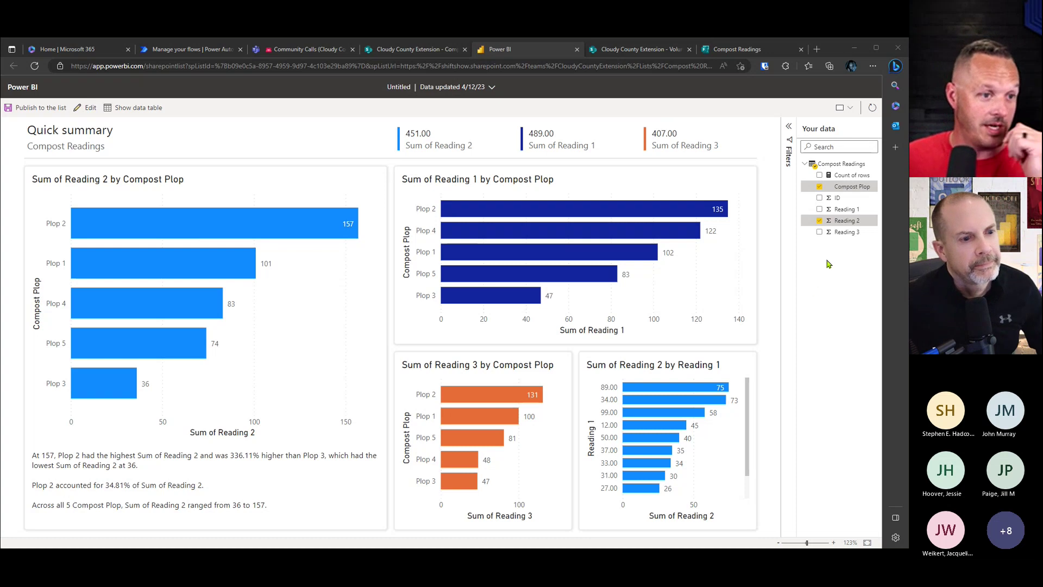
{"action": "left_click", "coordinate": [705, 141]}
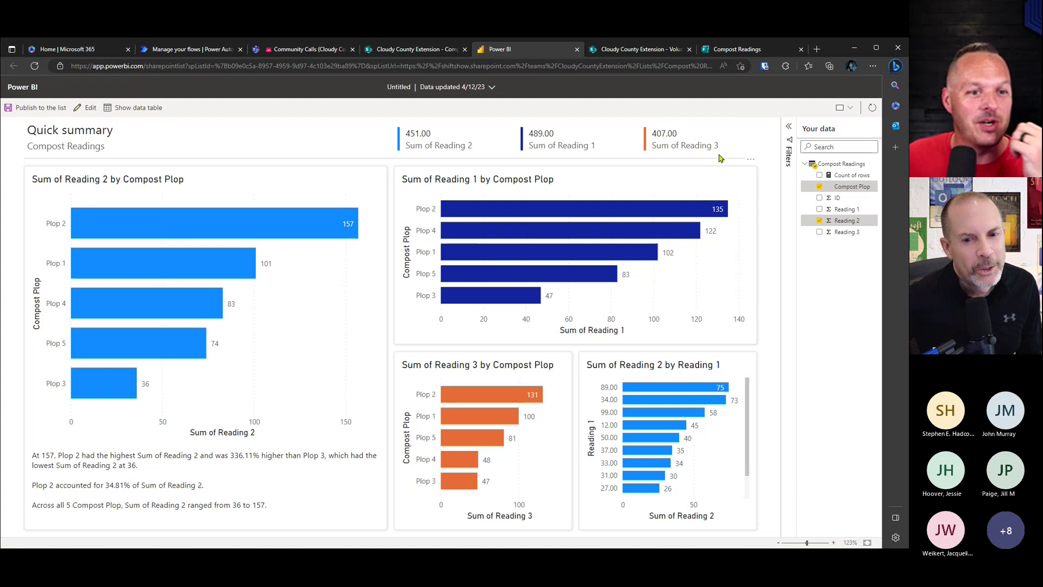
{"action": "left_click", "coordinate": [86, 108]}
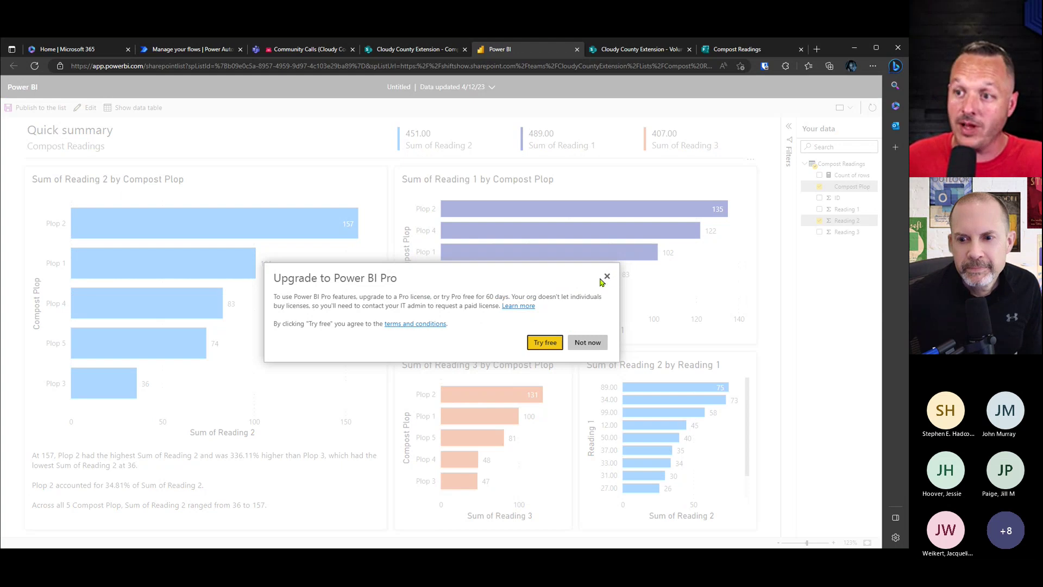
{"action": "left_click", "coordinate": [607, 278]}
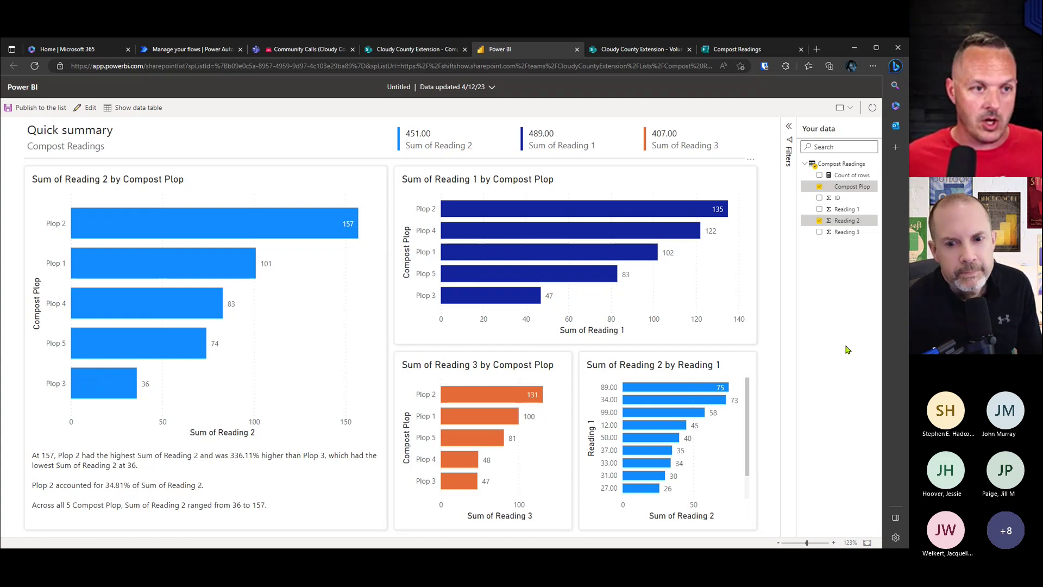
Step: Show the Compost Readings form's mobile preview in Microsoft Forms
{"action": "left_click", "coordinate": [747, 50]}
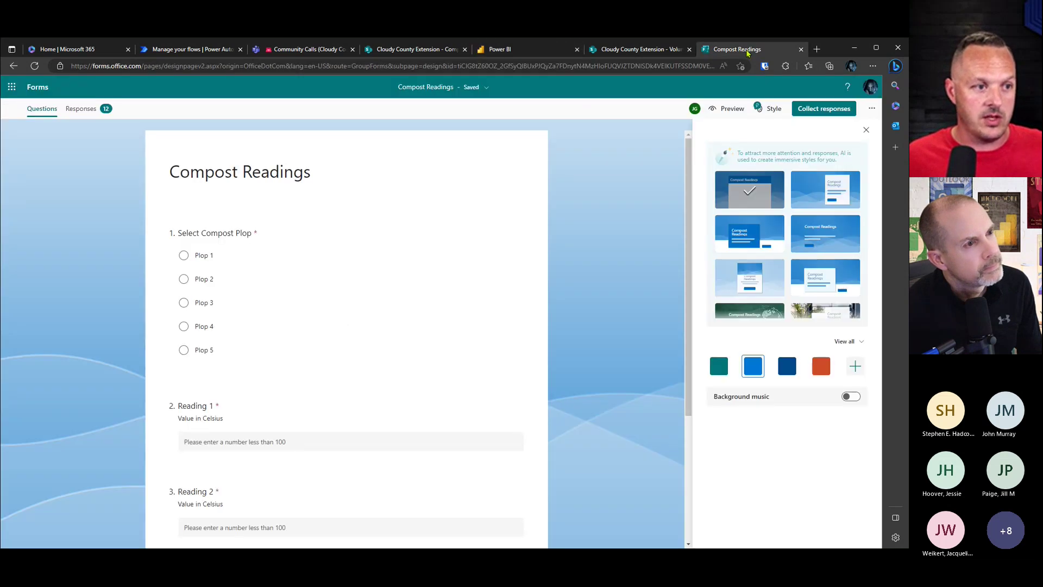
{"action": "left_click", "coordinate": [728, 108]}
{"action": "left_click", "coordinate": [617, 86]}
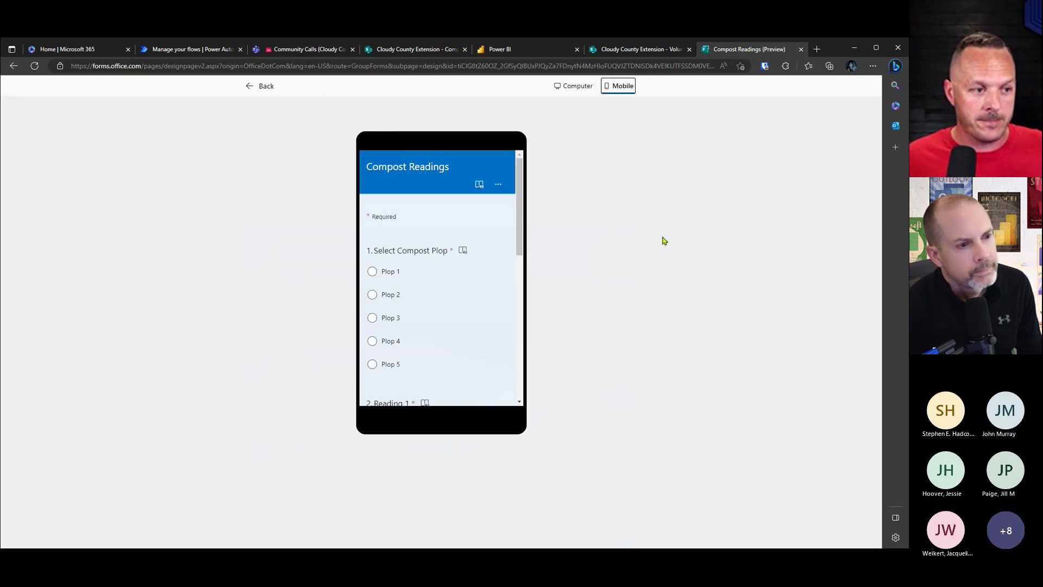